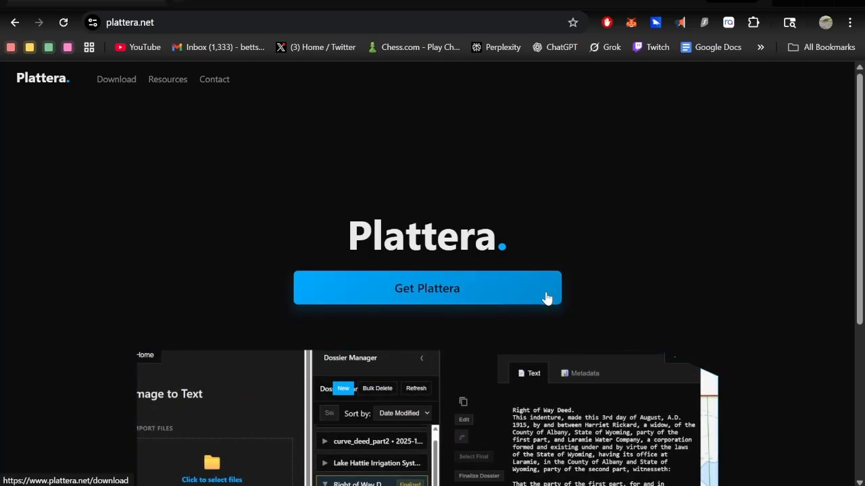
- Download the Windows build of Plattera from plattera.net and launch the downloaded Plattera_0.9.5_x64-setup.exe installer
{"action": "left_click", "coordinate": [479, 301]}
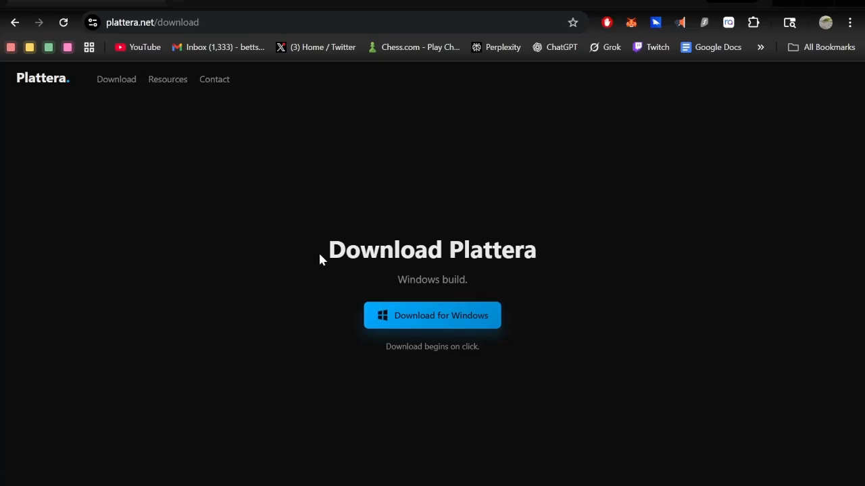
{"action": "left_click", "coordinate": [464, 322]}
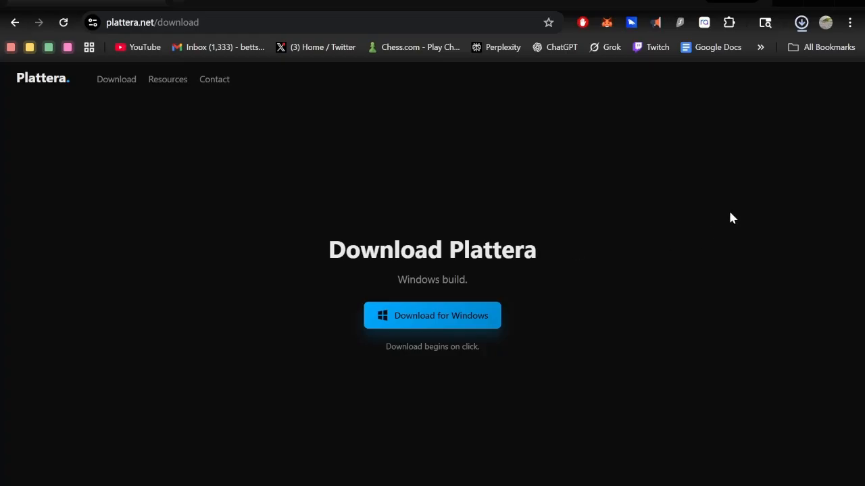
{"action": "left_click", "coordinate": [802, 22]}
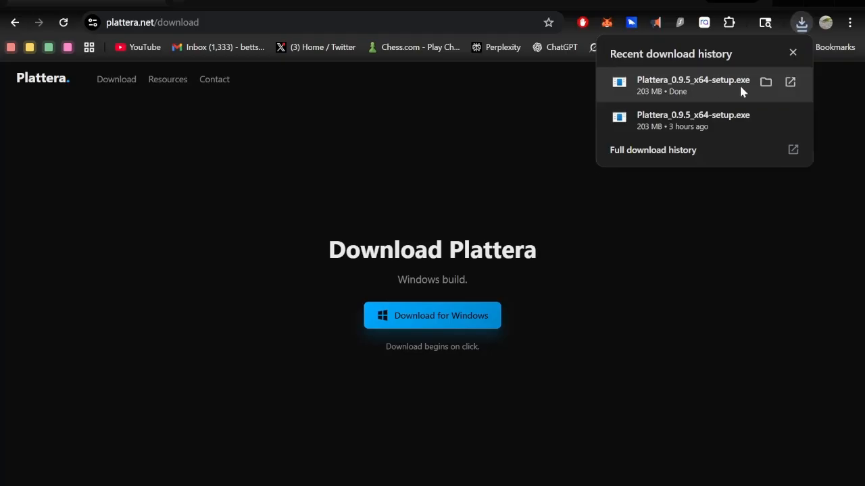
{"action": "left_click", "coordinate": [706, 98]}
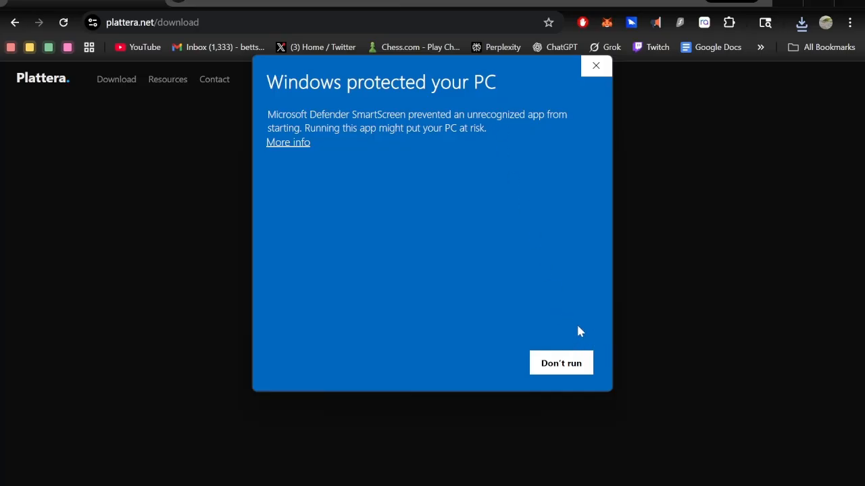
{"action": "left_click_drag", "start_coordinate": [265, 81], "coordinate": [497, 82]}
{"action": "left_click", "coordinate": [497, 83]}
{"action": "left_click_drag", "start_coordinate": [266, 82], "coordinate": [496, 82]}
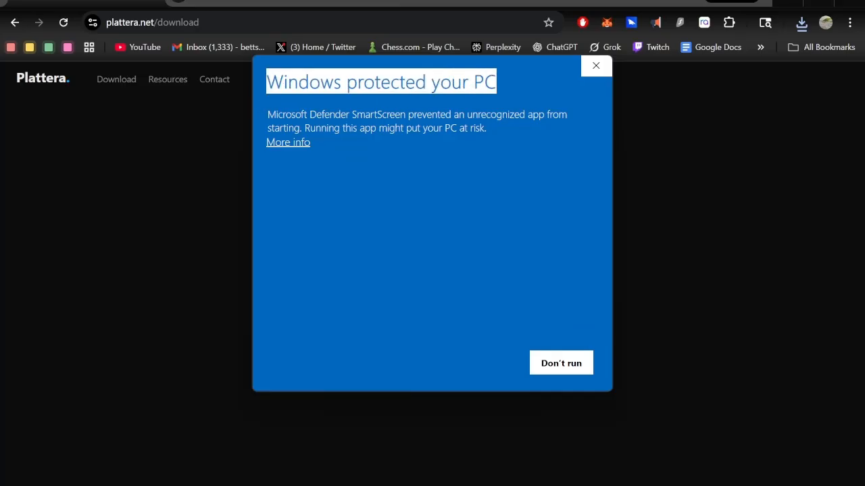
{"action": "left_click", "coordinate": [475, 99]}
{"action": "left_click_drag", "start_coordinate": [284, 115], "coordinate": [330, 115]}
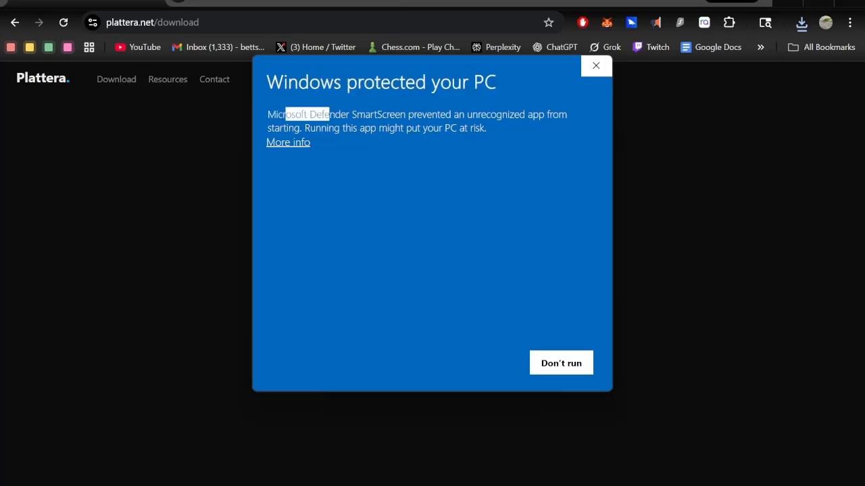
{"action": "double_click", "coordinate": [330, 115]}
{"action": "left_click", "coordinate": [330, 115]}
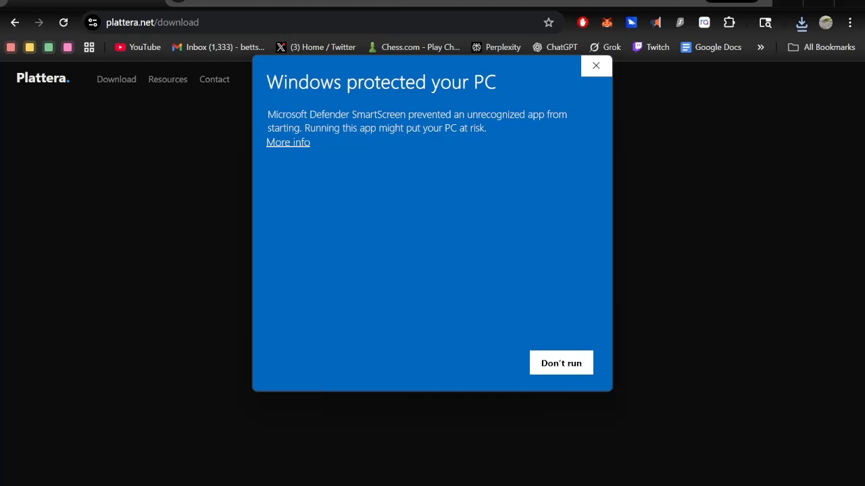
{"action": "left_click_drag", "start_coordinate": [346, 82], "coordinate": [498, 84]}
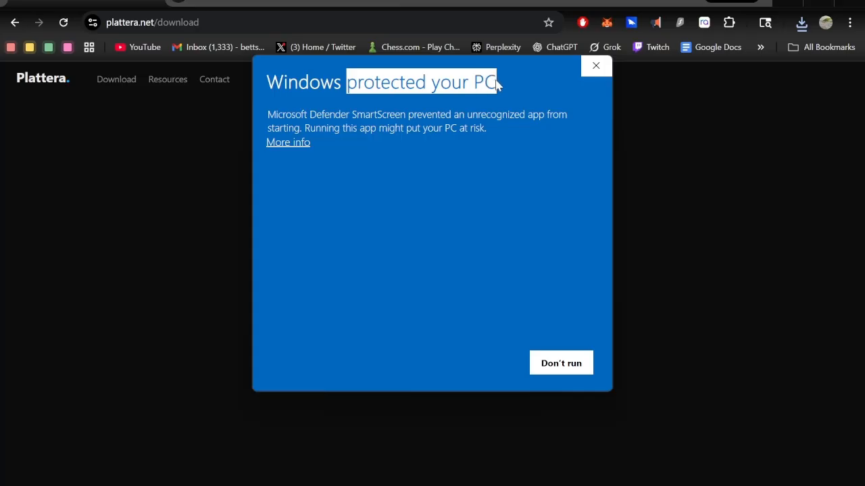
{"action": "triple_click", "coordinate": [393, 82]}
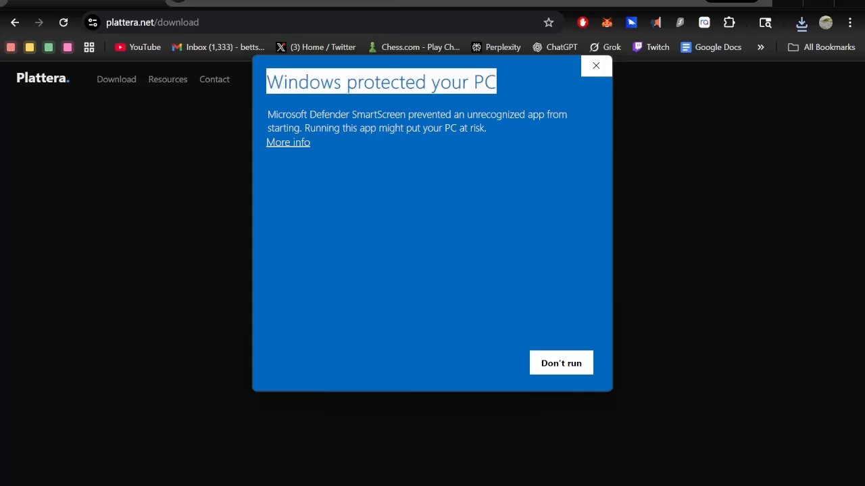
{"action": "left_click", "coordinate": [368, 106]}
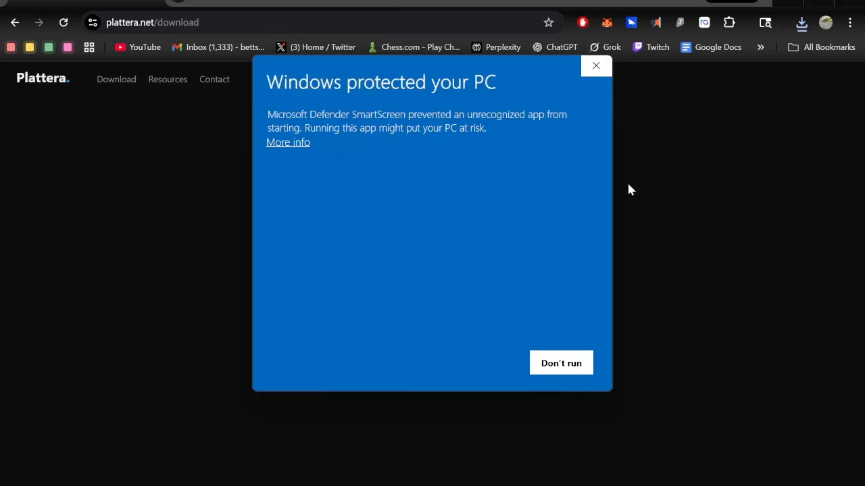
- Allow the SmartScreen-blocked installer to run anyway and start installing Plattera in the default destination folder
{"action": "left_click", "coordinate": [290, 144]}
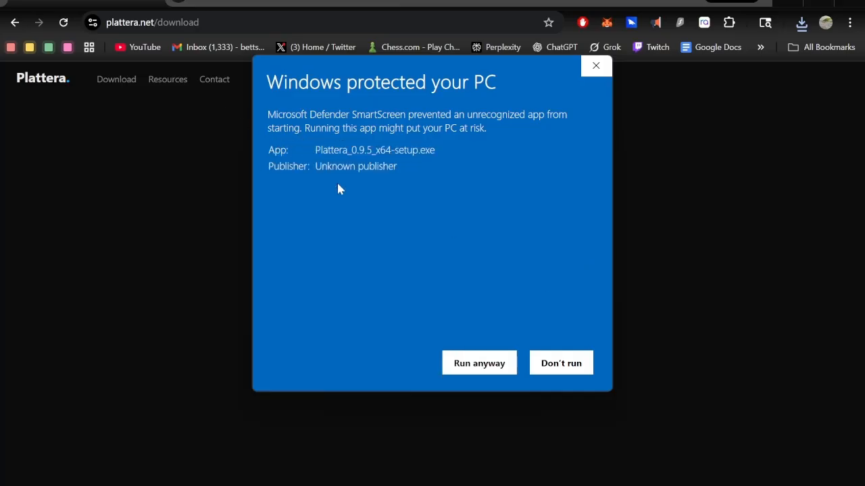
{"action": "left_click", "coordinate": [479, 364]}
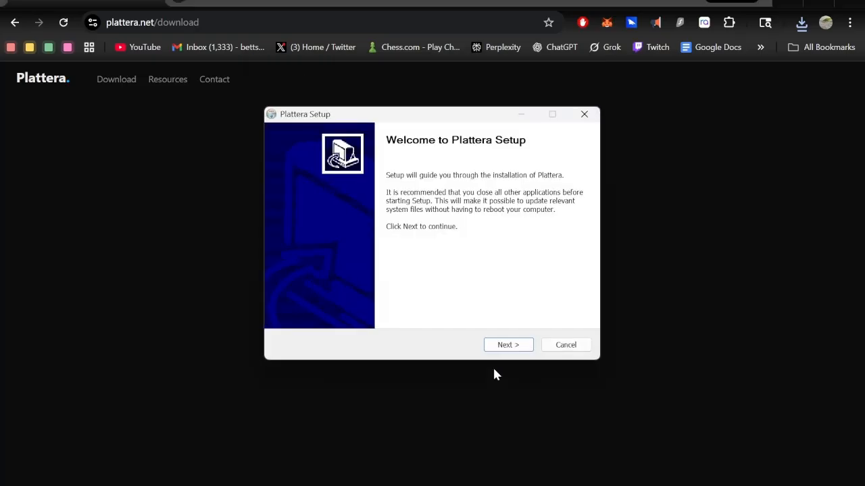
{"action": "left_click", "coordinate": [509, 346]}
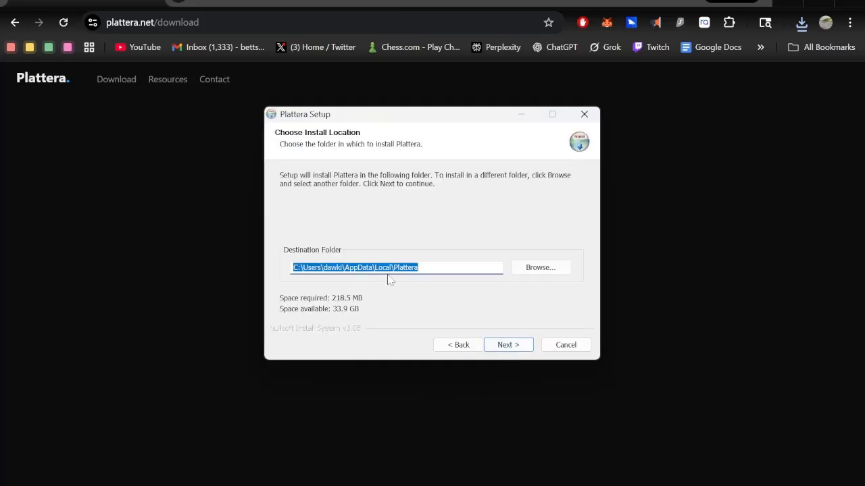
{"action": "left_click", "coordinate": [518, 346]}
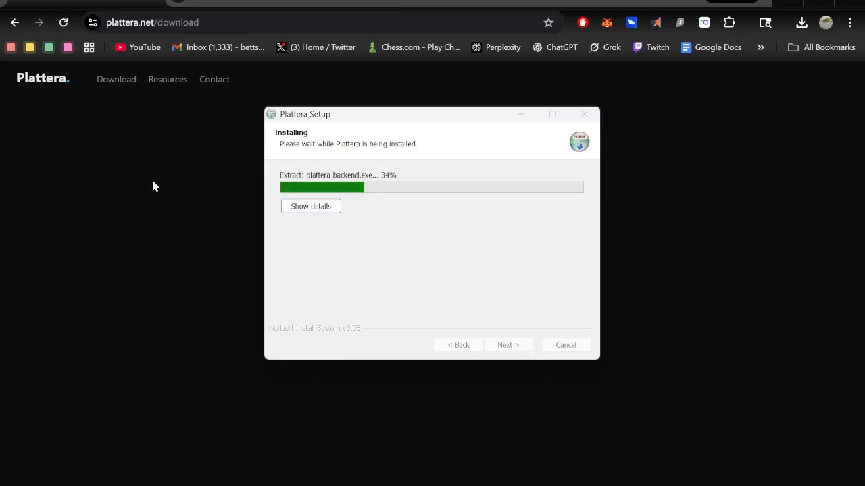
- Review the Download & Install instructions on the Plattera website's Resources page, then collapse the section
{"action": "left_click", "coordinate": [164, 87]}
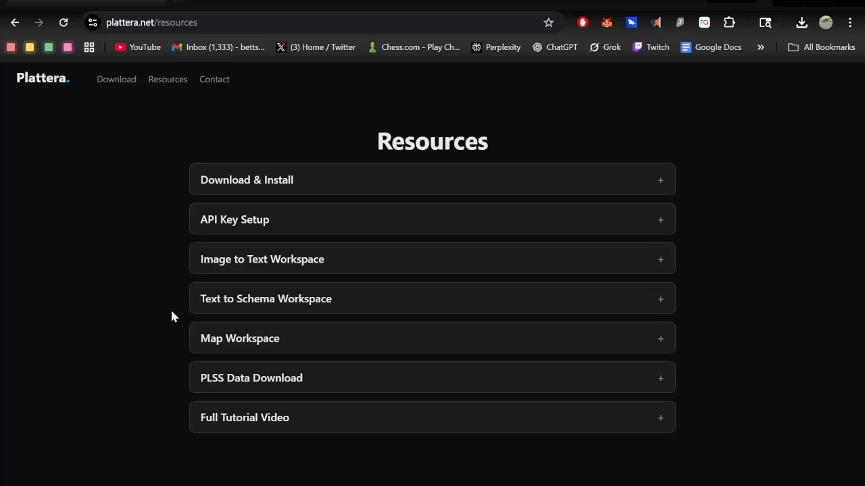
{"action": "left_click", "coordinate": [298, 182]}
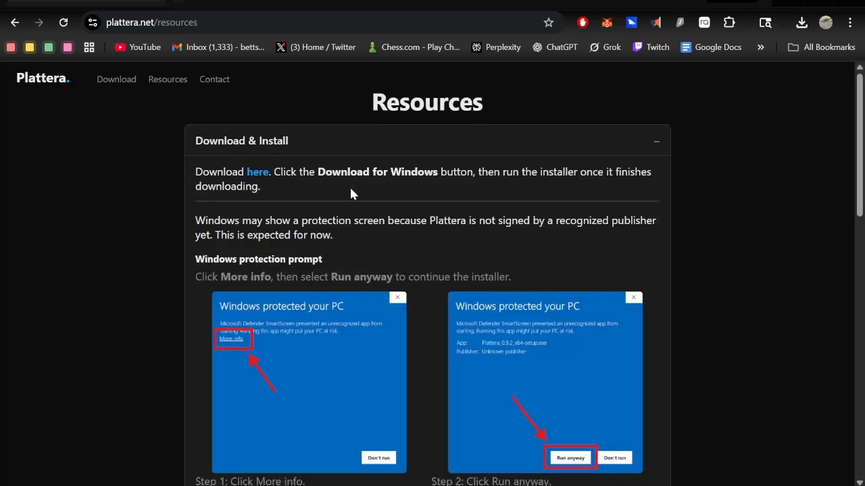
{"action": "scroll", "coordinate": [351, 193], "scroll_direction": "down", "scroll_amount": 7}
{"action": "scroll", "coordinate": [475, 230], "scroll_direction": "down", "scroll_amount": 4}
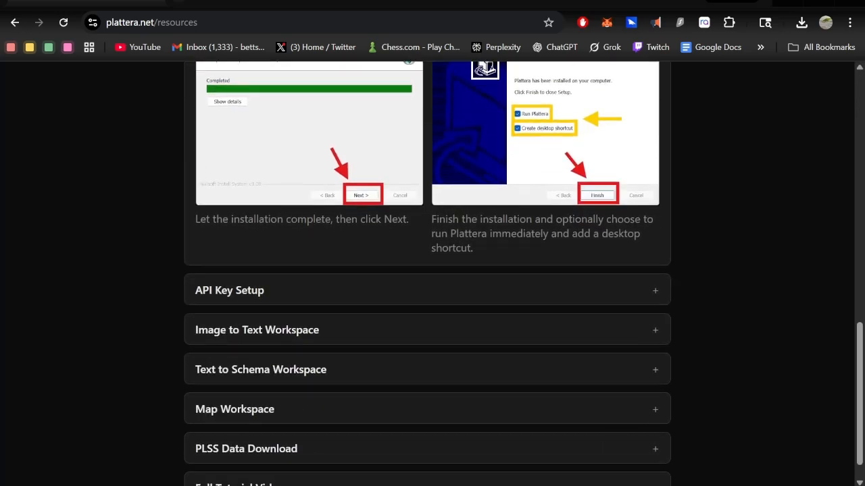
{"action": "scroll", "coordinate": [492, 237], "scroll_direction": "up", "scroll_amount": 12}
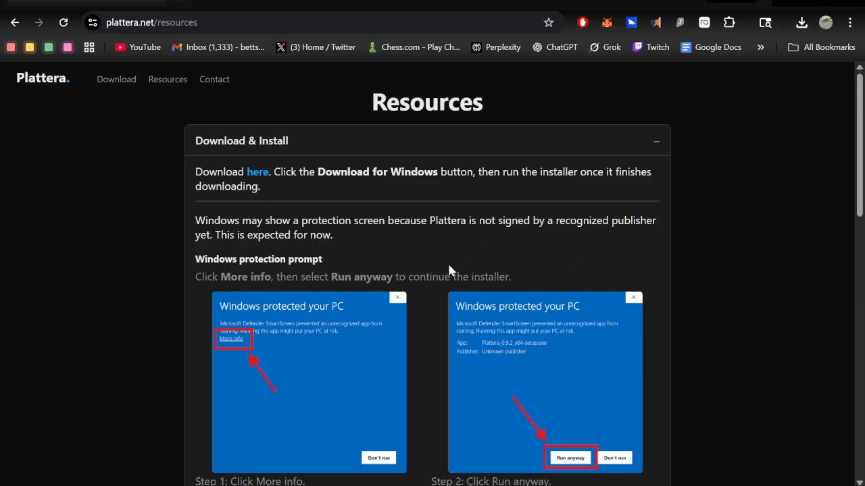
{"action": "scroll", "coordinate": [448, 270], "scroll_direction": "down", "scroll_amount": 8}
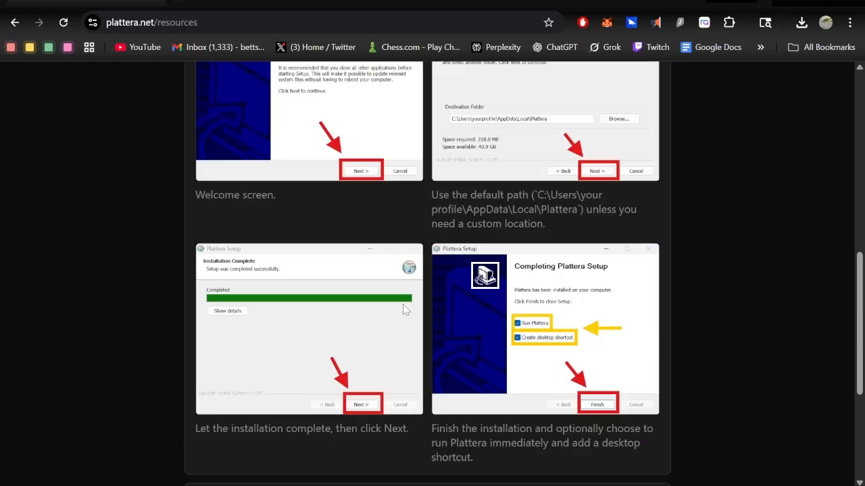
{"action": "scroll", "coordinate": [402, 304], "scroll_direction": "up", "scroll_amount": 8}
{"action": "left_click", "coordinate": [378, 140]}
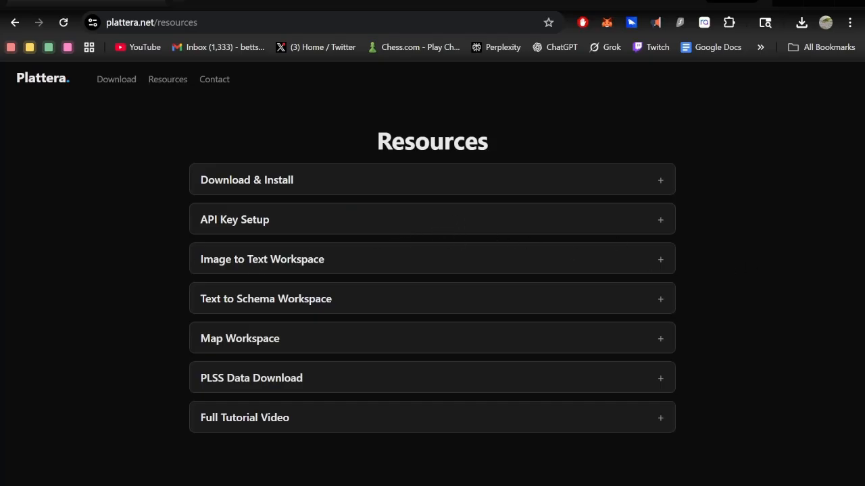
- Return to Plattera Setup and finish it with Run Plattera and Create desktop shortcut enabled
{"action": "left_click", "coordinate": [615, 483]}
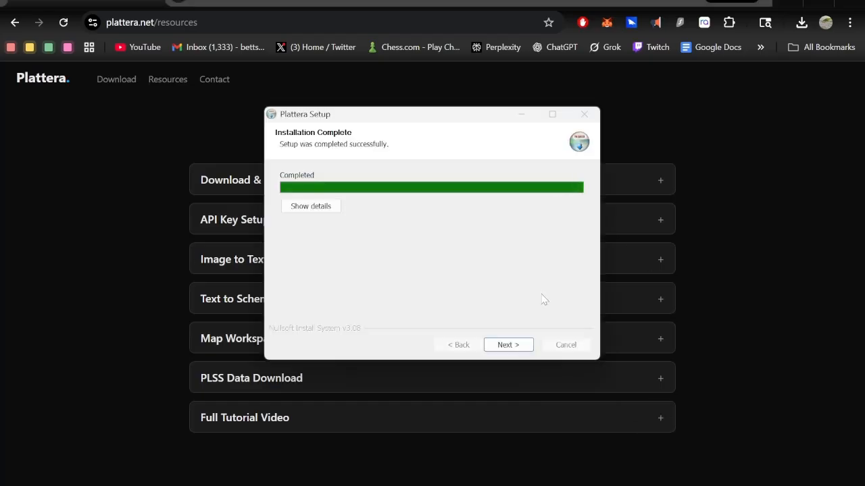
{"action": "left_click", "coordinate": [512, 346]}
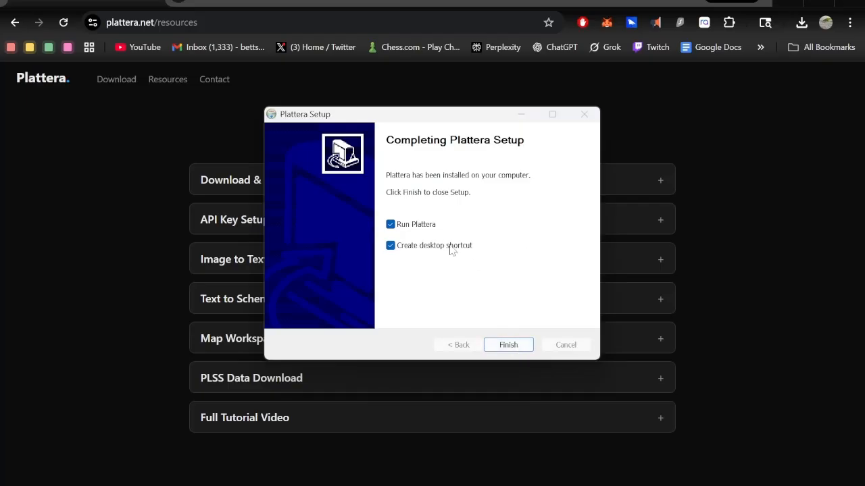
{"action": "left_click", "coordinate": [507, 345]}
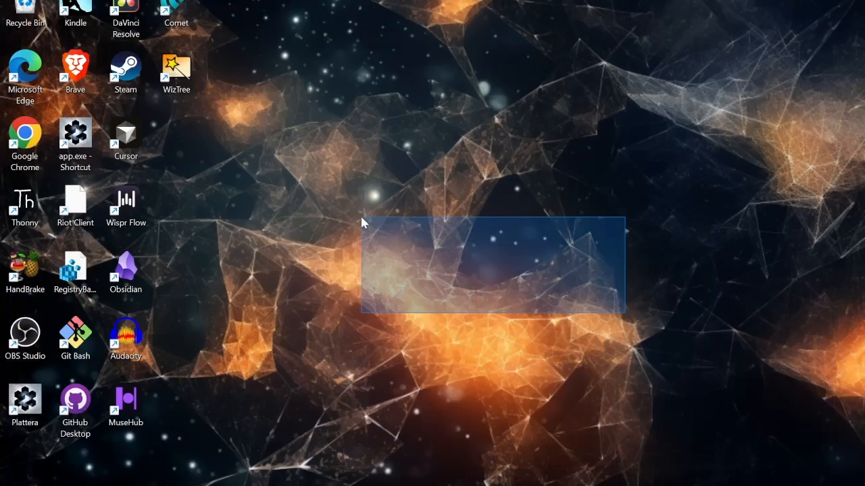
{"action": "left_click_drag", "start_coordinate": [362, 223], "coordinate": [361, 223]}
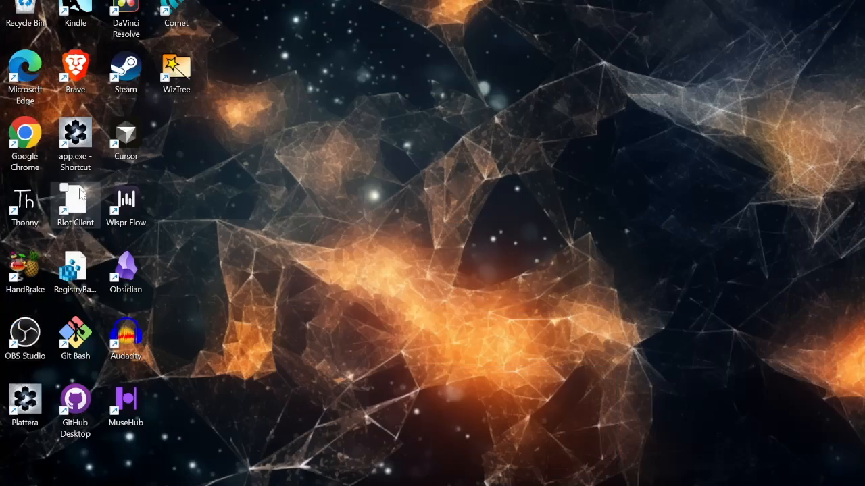
{"action": "left_click", "coordinate": [78, 133]}
{"action": "left_click_drag", "start_coordinate": [79, 139], "coordinate": [426, 196]}
{"action": "left_click", "coordinate": [488, 223]}
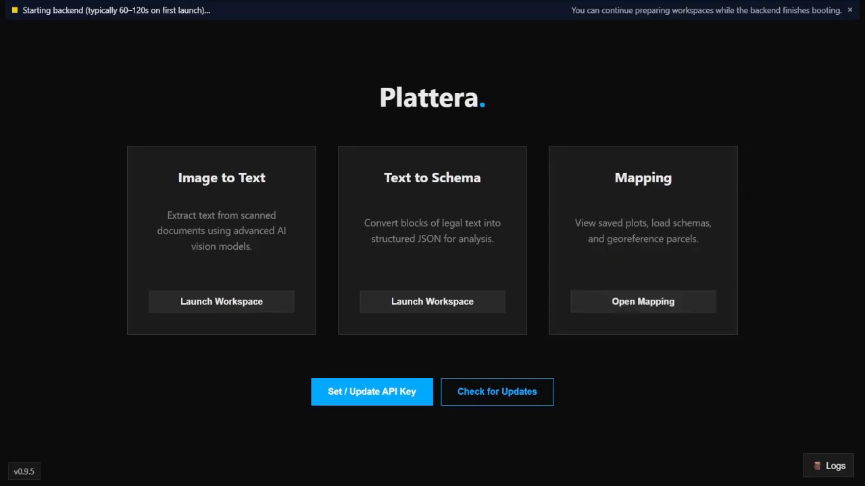
{"action": "mouse_move", "coordinate": [364, 107]}
{"action": "left_mouse_down"}
{"action": "mouse_move", "coordinate": [498, 88]}
{"action": "mouse_move", "coordinate": [362, 107]}
{"action": "mouse_move", "coordinate": [503, 100]}
{"action": "mouse_move", "coordinate": [365, 105]}
{"action": "left_mouse_up"}
{"action": "left_click", "coordinate": [501, 88]}
{"action": "left_click", "coordinate": [362, 106]}
{"action": "left_click", "coordinate": [502, 102]}
{"action": "left_click", "coordinate": [365, 105]}
- Look through the Mapping, Text to Schema and Image to Text workspaces, dismissing the backend status banner, and return to the home screen
{"action": "left_click", "coordinate": [617, 223]}
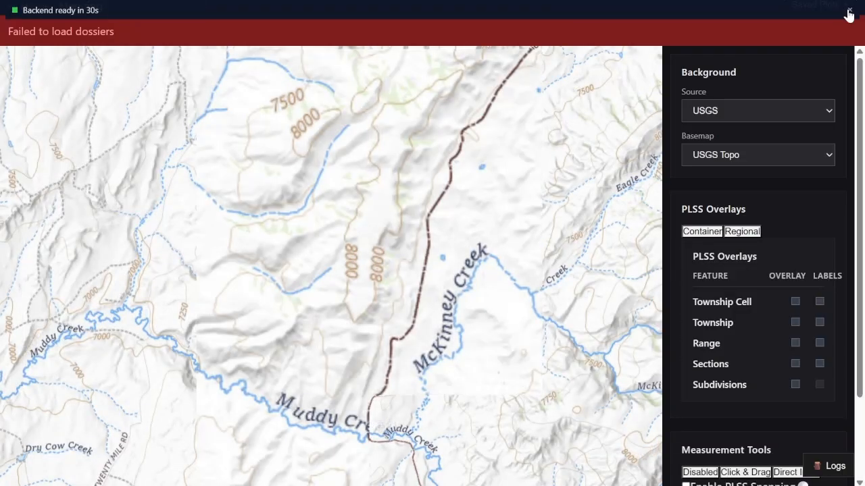
{"action": "left_click", "coordinate": [849, 13]}
{"action": "left_click", "coordinate": [39, 8]}
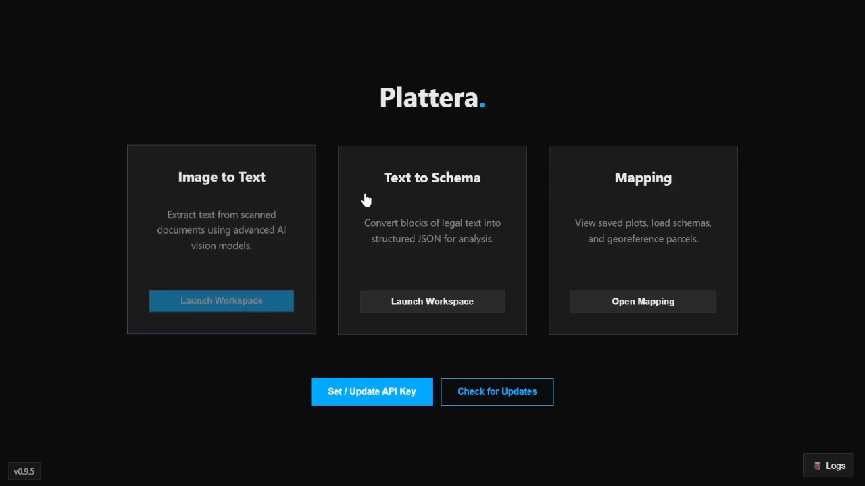
{"action": "left_click", "coordinate": [456, 196]}
{"action": "left_click", "coordinate": [33, 18]}
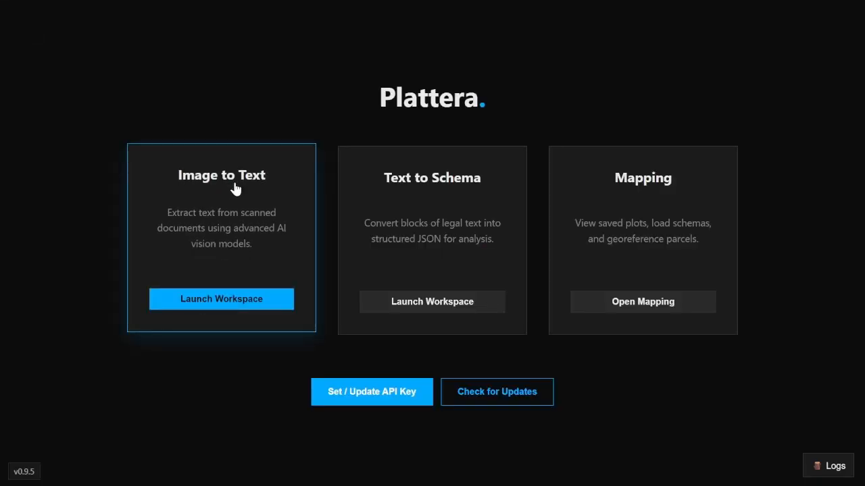
{"action": "left_click", "coordinate": [235, 188]}
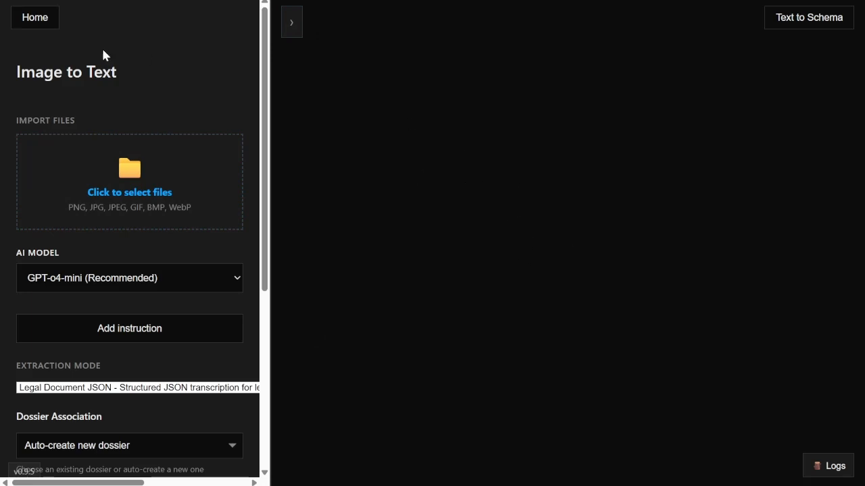
{"action": "left_click", "coordinate": [35, 20]}
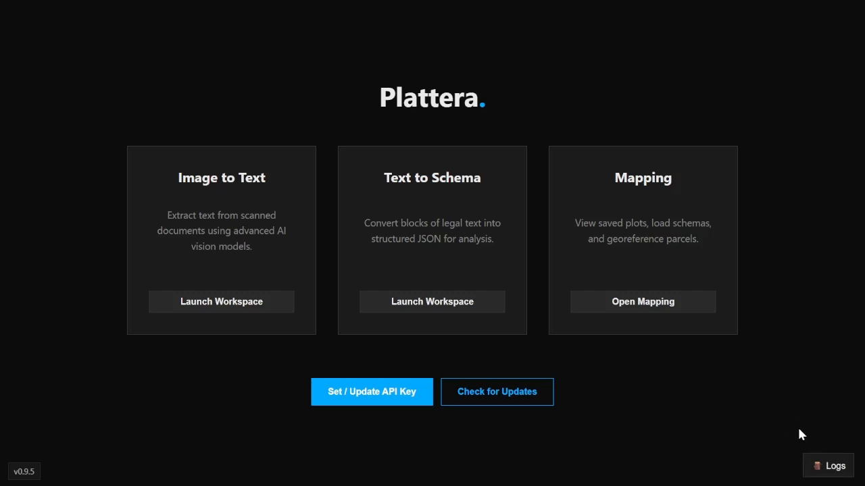
{"action": "left_click_drag", "start_coordinate": [722, 320], "coordinate": [716, 191]}
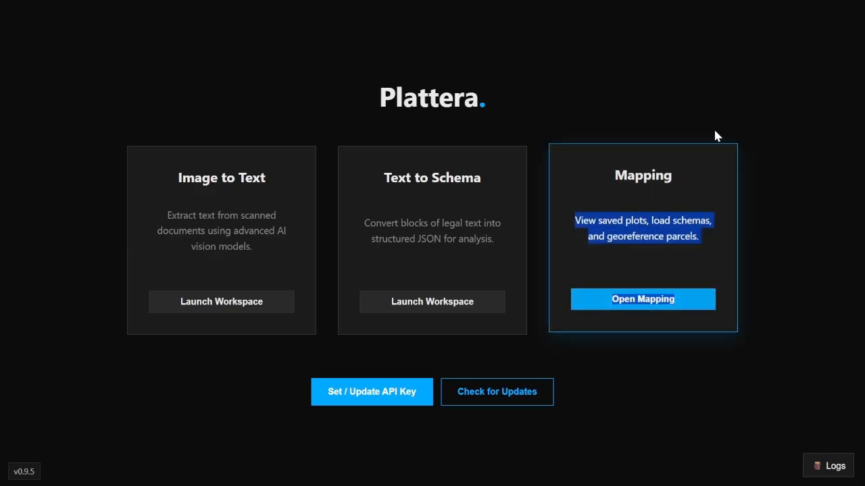
{"action": "left_click", "coordinate": [780, 98]}
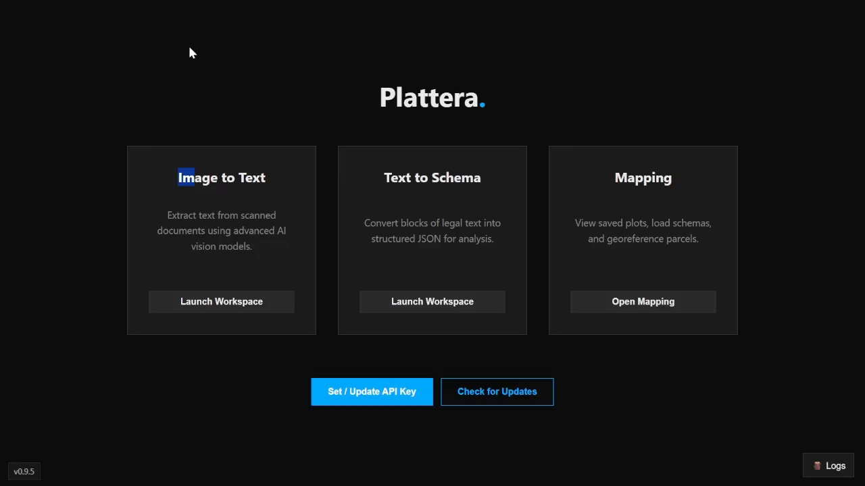
{"action": "left_click_drag", "start_coordinate": [429, 100], "coordinate": [379, 101]}
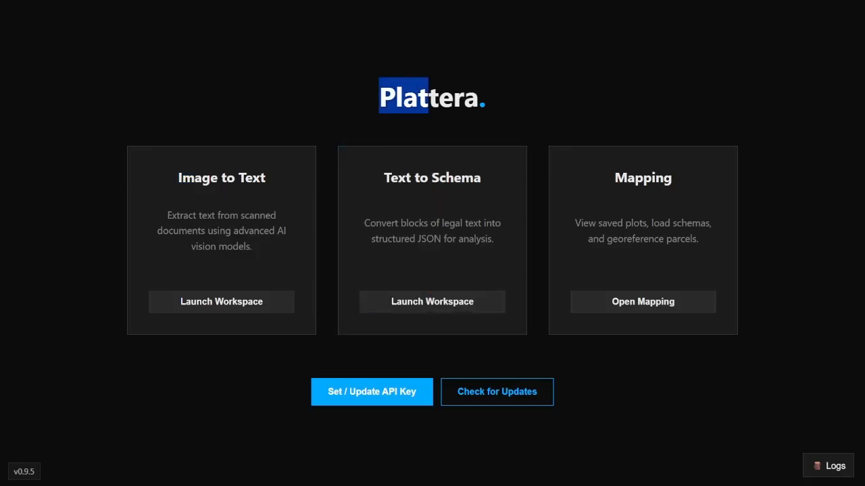
{"action": "left_click", "coordinate": [379, 106]}
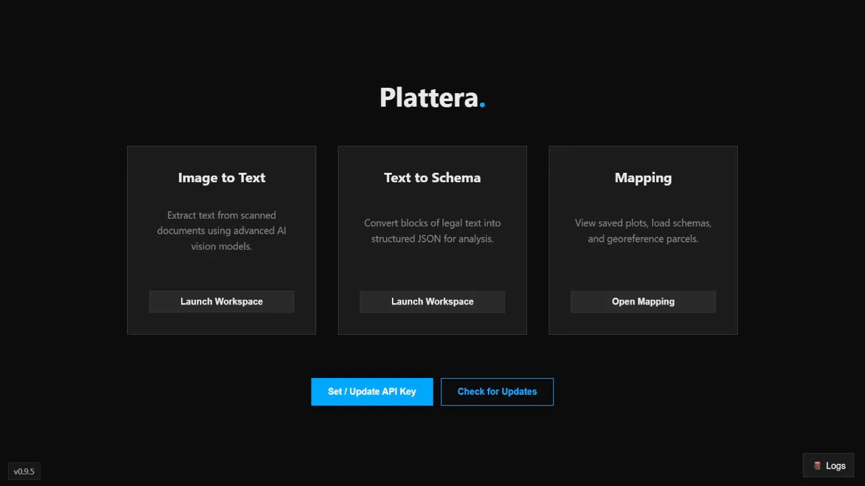
{"action": "mouse_move", "coordinate": [376, 98]}
{"action": "left_mouse_down"}
{"action": "mouse_move", "coordinate": [487, 88]}
{"action": "mouse_move", "coordinate": [463, 107]}
{"action": "mouse_move", "coordinate": [367, 106]}
{"action": "left_mouse_up"}
{"action": "left_click", "coordinate": [487, 88]}
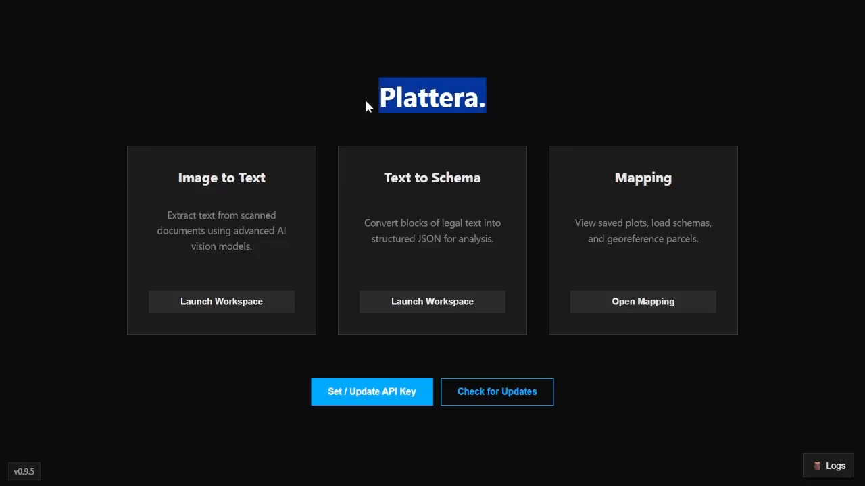
{"action": "left_click", "coordinate": [379, 112]}
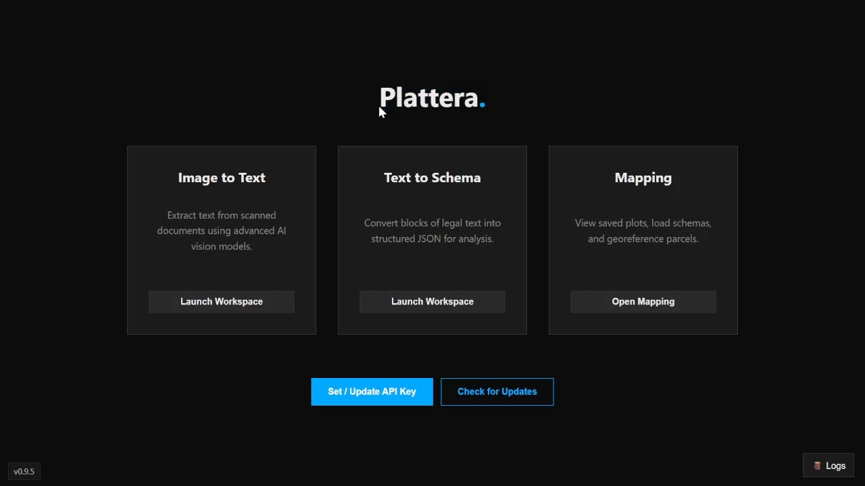
{"action": "mouse_move", "coordinate": [380, 110]}
{"action": "left_mouse_down"}
{"action": "mouse_move", "coordinate": [494, 93]}
{"action": "mouse_move", "coordinate": [373, 97]}
{"action": "left_mouse_up"}
{"action": "left_click", "coordinate": [492, 104]}
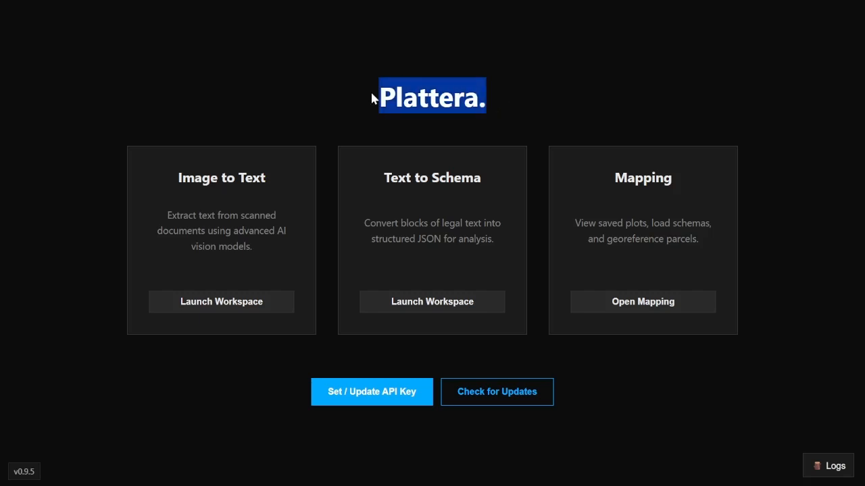
{"action": "left_click", "coordinate": [367, 97]}
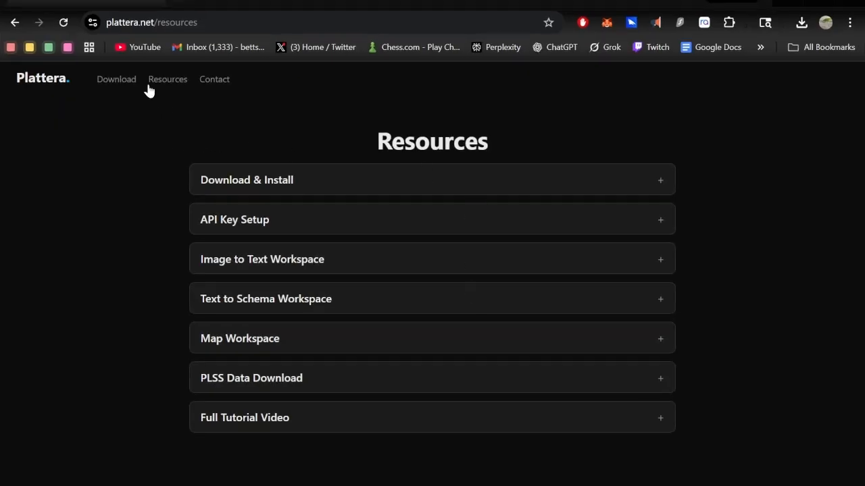
- Switch to the Plattera website's Resources page in the browser and review the API Key Setup instructions
{"action": "left_click", "coordinate": [250, 221]}
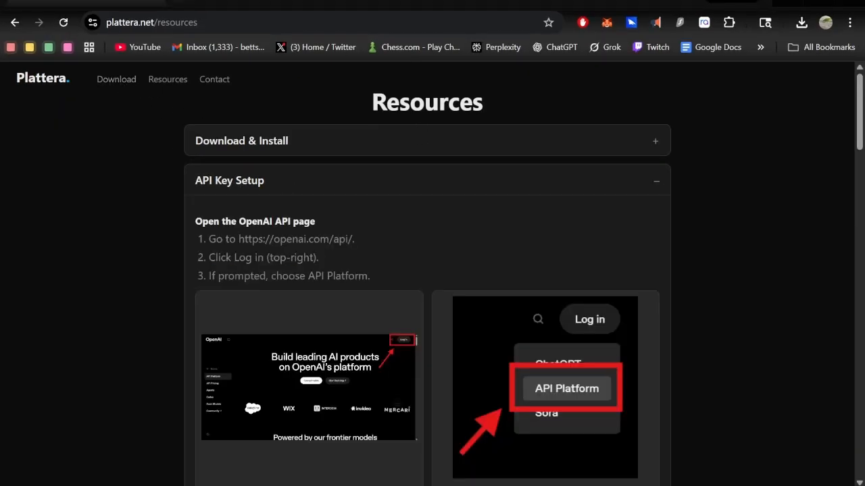
{"action": "scroll", "coordinate": [259, 220], "scroll_direction": "down", "scroll_amount": 20}
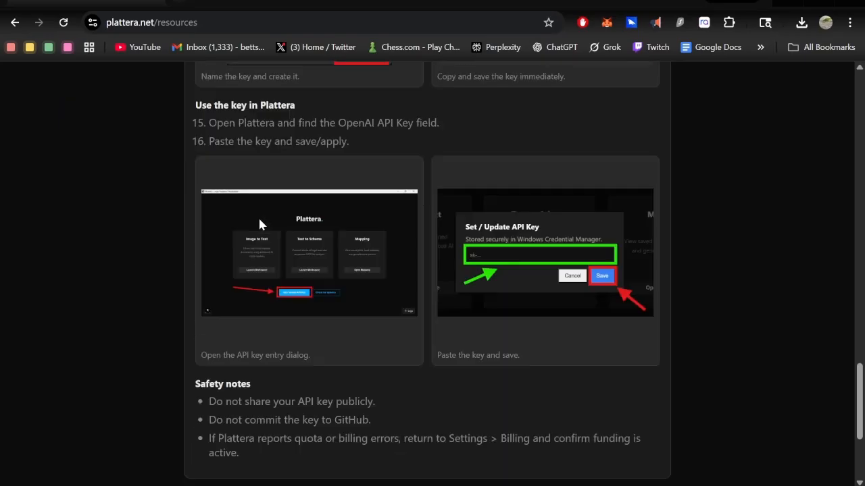
{"action": "scroll", "coordinate": [259, 224], "scroll_direction": "up", "scroll_amount": 20}
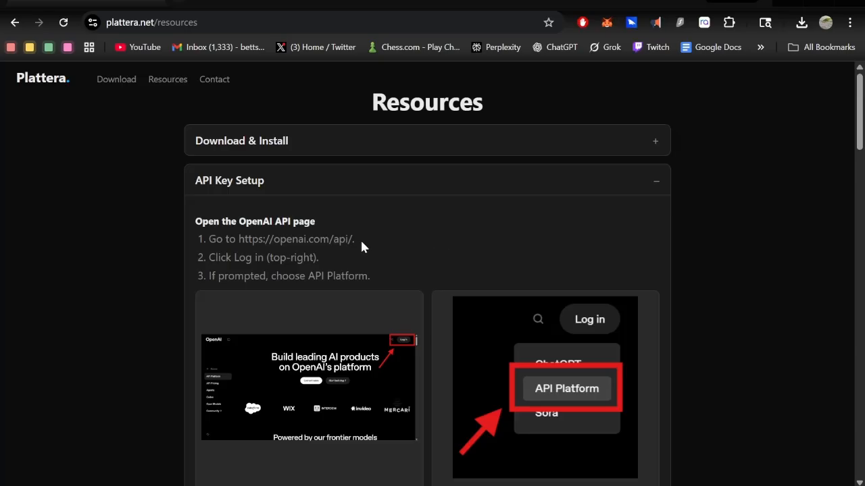
- Open the OpenAI API page at openai.com/api/ and log in to the API Platform
{"action": "left_click", "coordinate": [324, 241]}
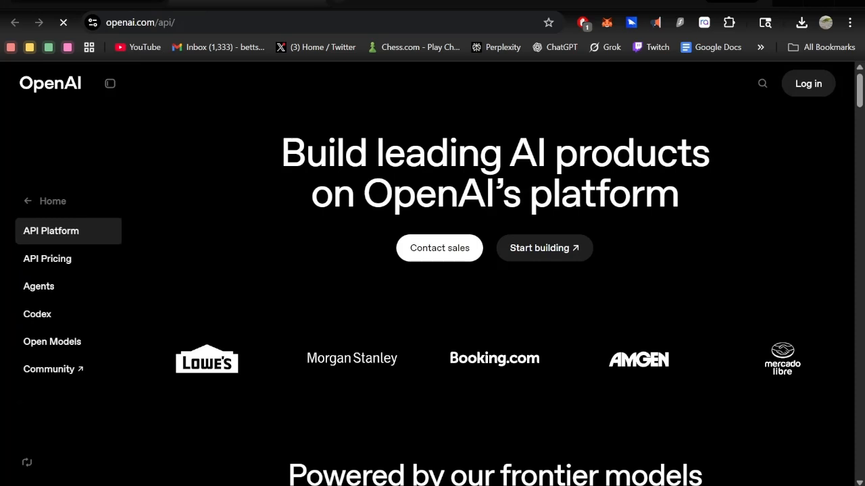
{"action": "left_click_drag", "start_coordinate": [274, 155], "coordinate": [734, 149]}
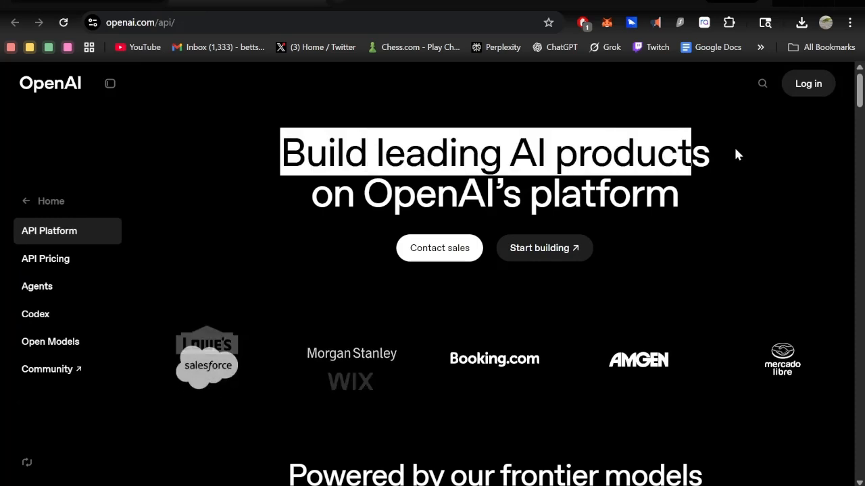
{"action": "left_click", "coordinate": [739, 149]}
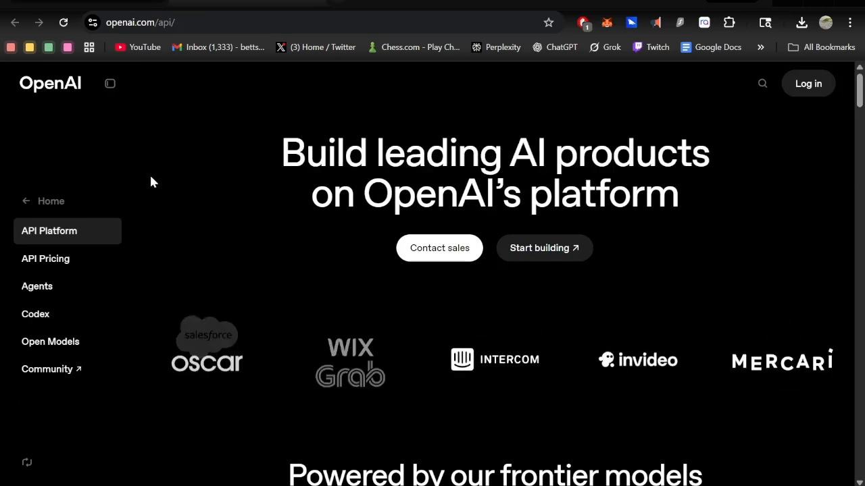
{"action": "left_click_drag", "start_coordinate": [149, 173], "coordinate": [255, 159]}
{"action": "left_click", "coordinate": [717, 145]}
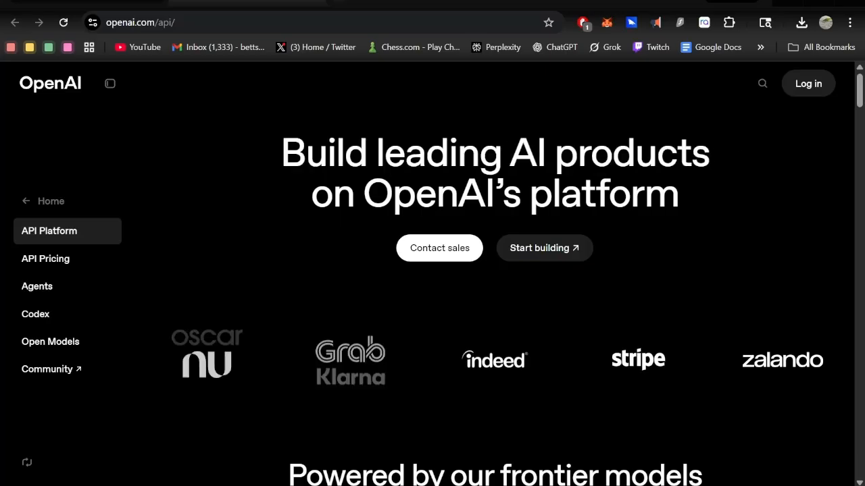
{"action": "left_click", "coordinate": [815, 102]}
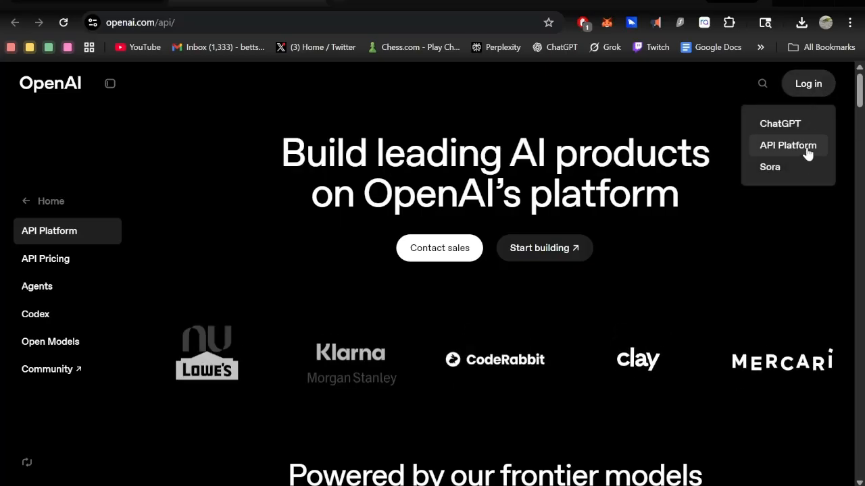
{"action": "left_click", "coordinate": [785, 146]}
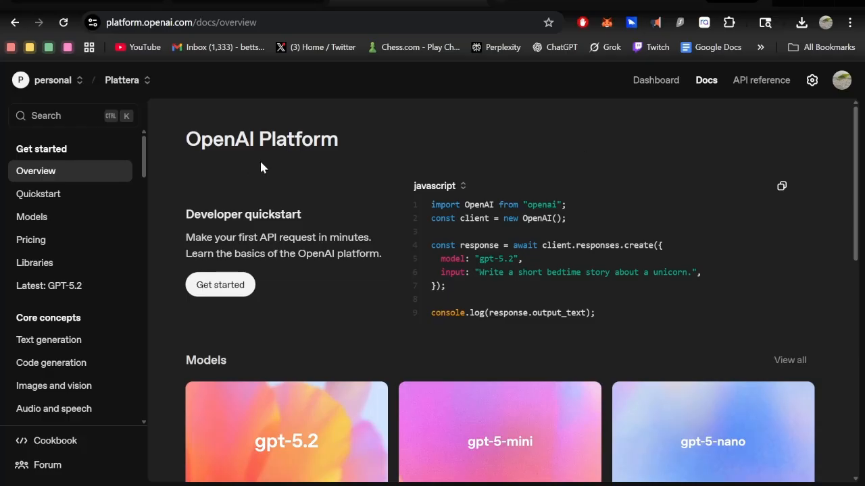
- Look through the documentation topics of the OpenAI Platform, from Get started down to Resources
{"action": "scroll", "coordinate": [87, 247], "scroll_direction": "down", "scroll_amount": 4}
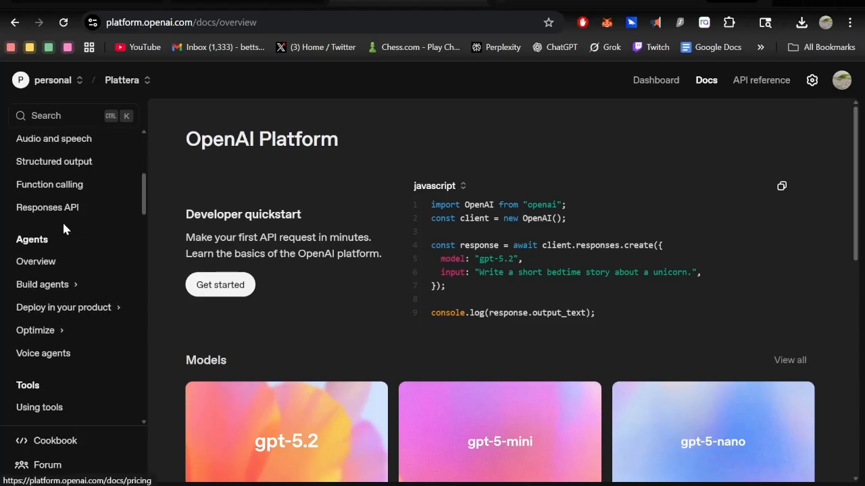
{"action": "scroll", "coordinate": [75, 281], "scroll_direction": "down", "scroll_amount": 1}
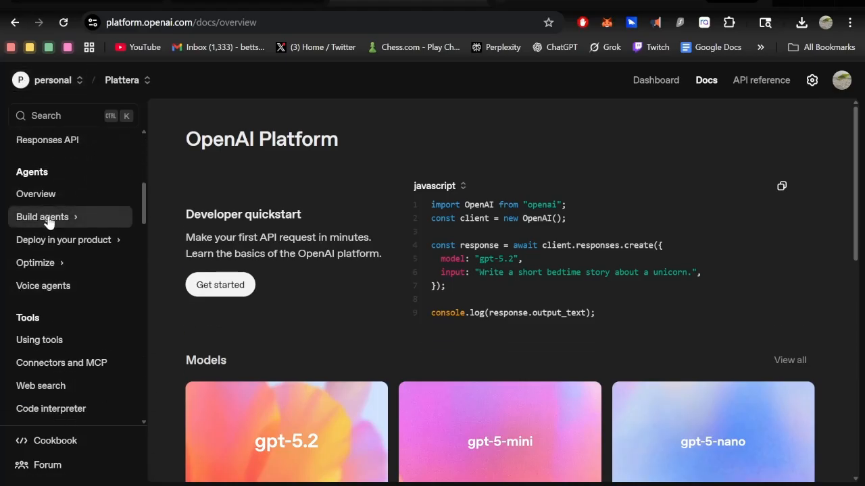
{"action": "scroll", "coordinate": [51, 219], "scroll_direction": "up", "scroll_amount": 5}
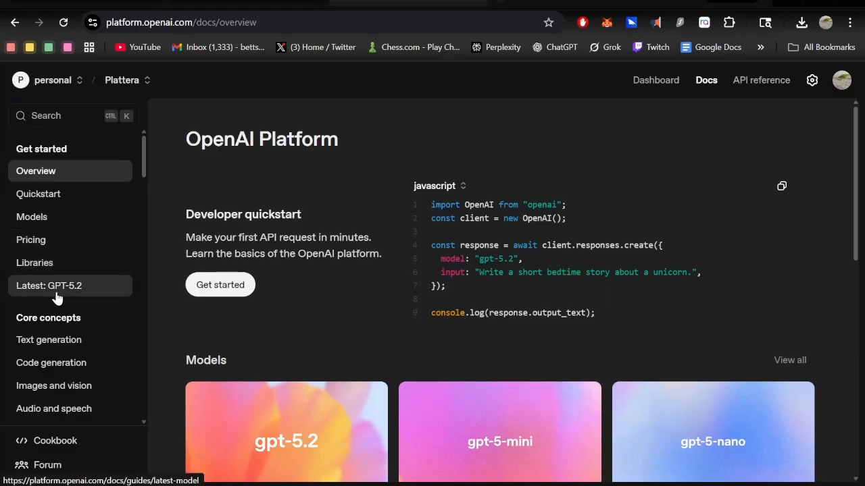
{"action": "scroll", "coordinate": [56, 298], "scroll_direction": "down", "scroll_amount": 6}
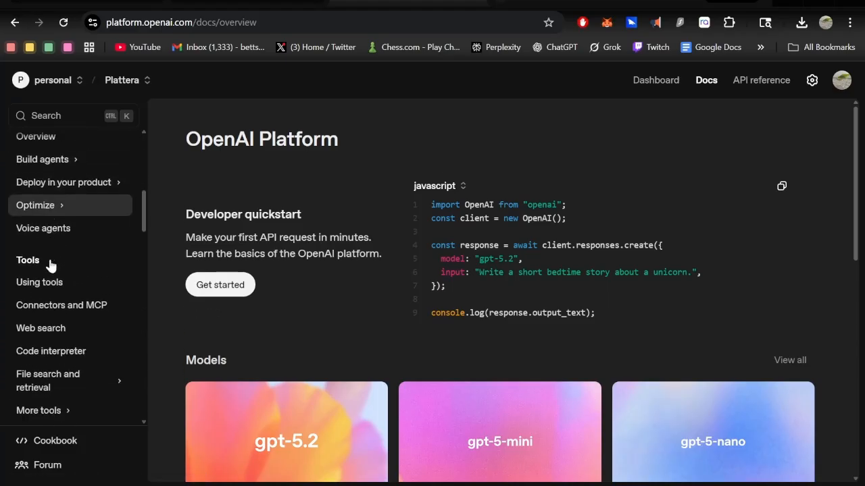
{"action": "scroll", "coordinate": [50, 264], "scroll_direction": "down", "scroll_amount": 4}
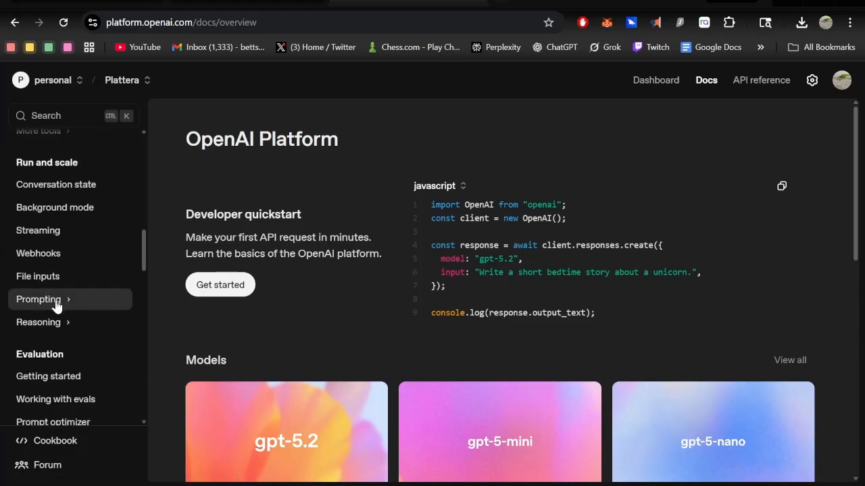
{"action": "scroll", "coordinate": [61, 315], "scroll_direction": "down", "scroll_amount": 2}
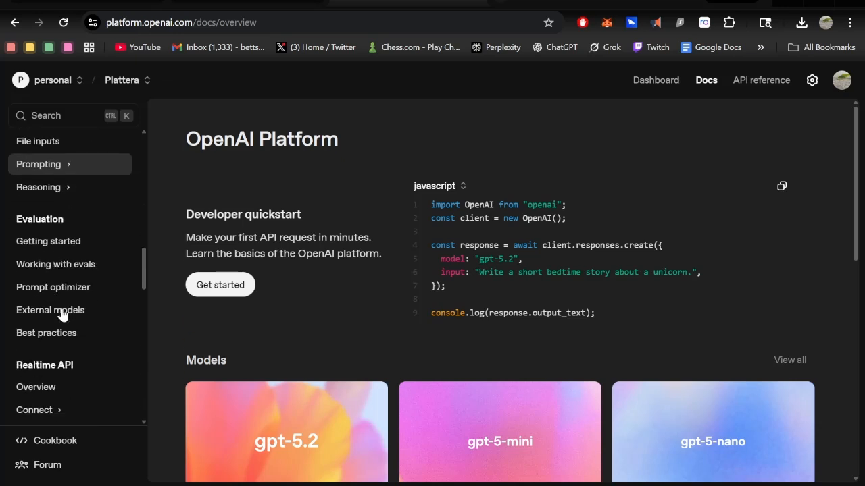
{"action": "scroll", "coordinate": [62, 315], "scroll_direction": "down", "scroll_amount": 1}
{"action": "scroll", "coordinate": [61, 315], "scroll_direction": "down", "scroll_amount": 2}
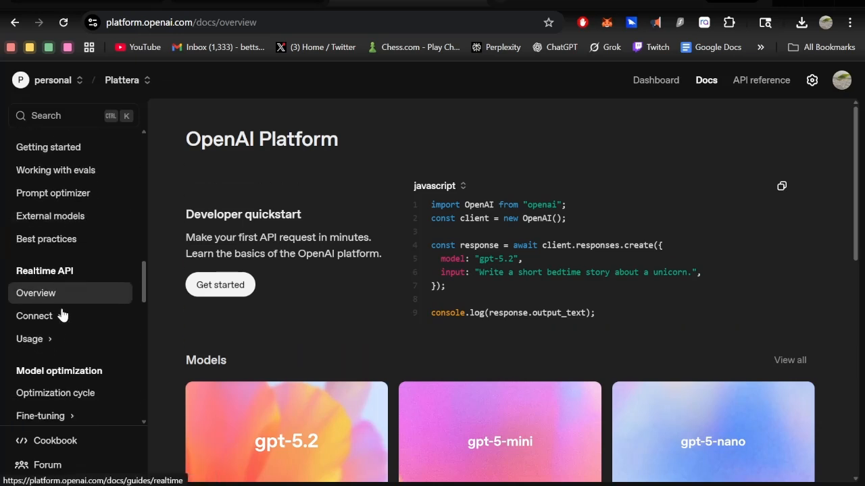
{"action": "scroll", "coordinate": [62, 315], "scroll_direction": "down", "scroll_amount": 9}
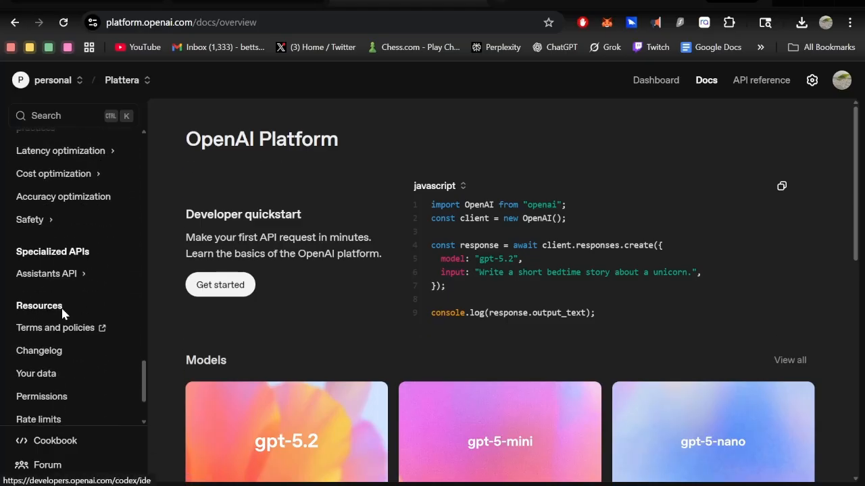
{"action": "scroll", "coordinate": [61, 312], "scroll_direction": "down", "scroll_amount": 2}
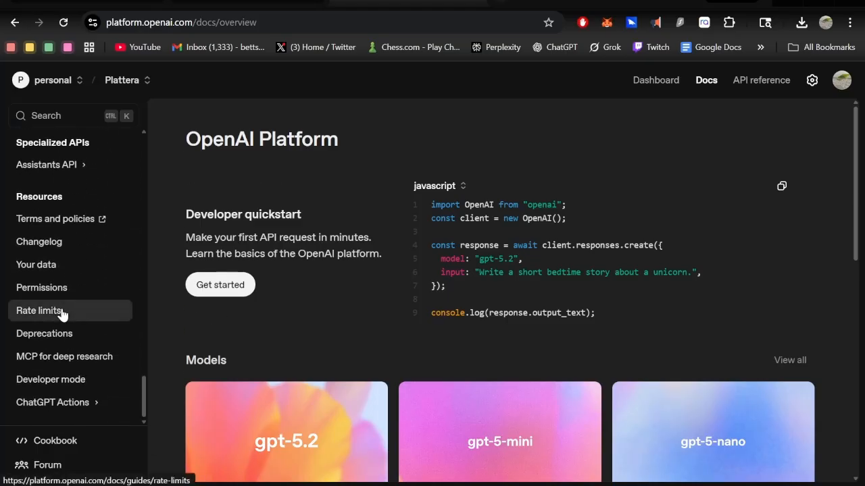
{"action": "scroll", "coordinate": [61, 310], "scroll_direction": "up", "scroll_amount": 15}
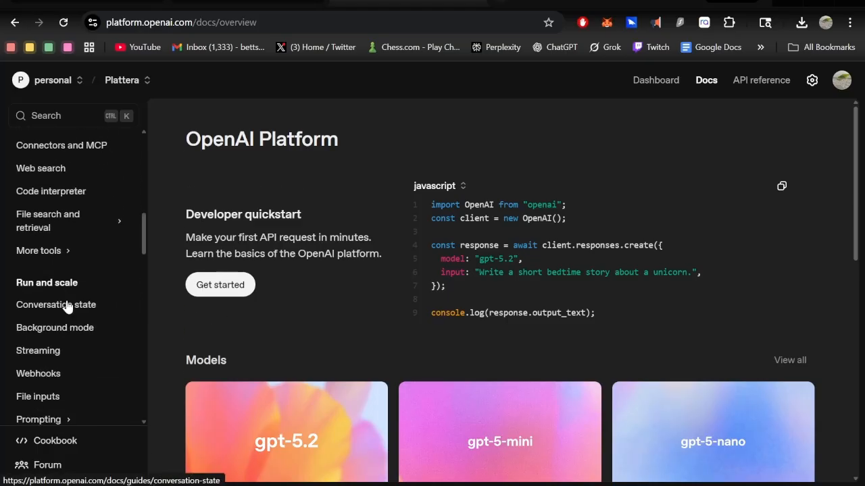
- Open the account's profile settings and go to the organization's Billing overview
{"action": "left_click", "coordinate": [840, 81]}
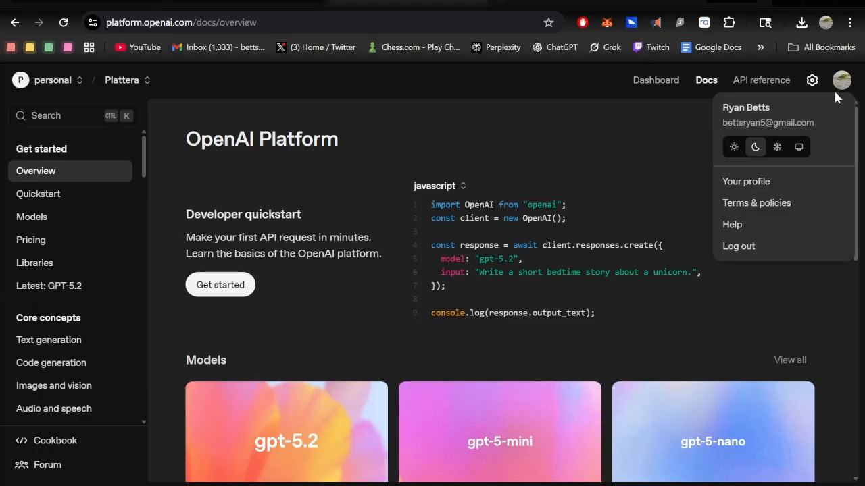
{"action": "left_click", "coordinate": [737, 183]}
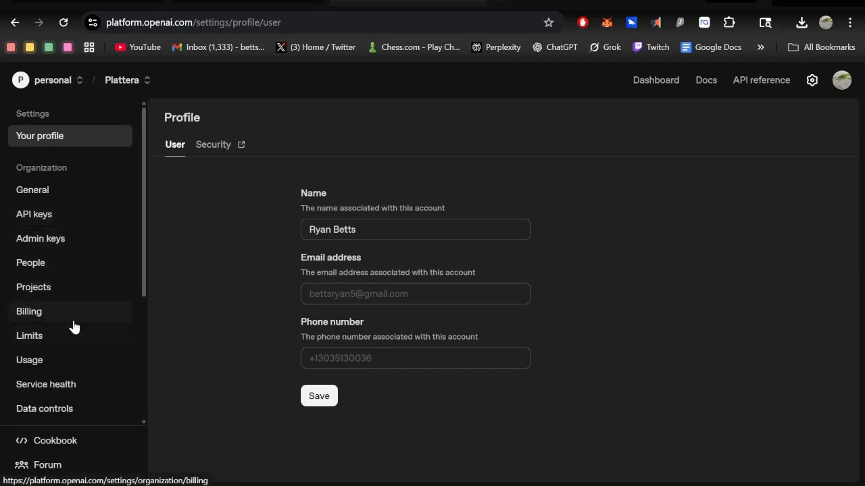
{"action": "left_click", "coordinate": [42, 313]}
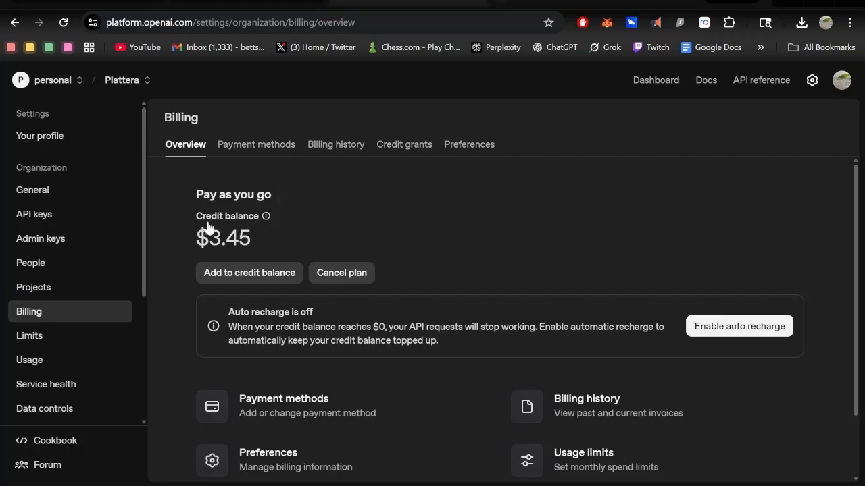
- Examine the pay-as-you-go credit balance and the auto recharge status on the Billing overview
{"action": "left_click_drag", "start_coordinate": [265, 239], "coordinate": [299, 201]}
{"action": "left_click", "coordinate": [299, 201]}
{"action": "left_click_drag", "start_coordinate": [434, 206], "coordinate": [236, 195]}
{"action": "left_click", "coordinate": [285, 217]}
{"action": "scroll", "coordinate": [362, 216], "scroll_direction": "down", "scroll_amount": 1}
{"action": "scroll", "coordinate": [439, 199], "scroll_direction": "up", "scroll_amount": 1}
{"action": "triple_click", "coordinate": [427, 225]}
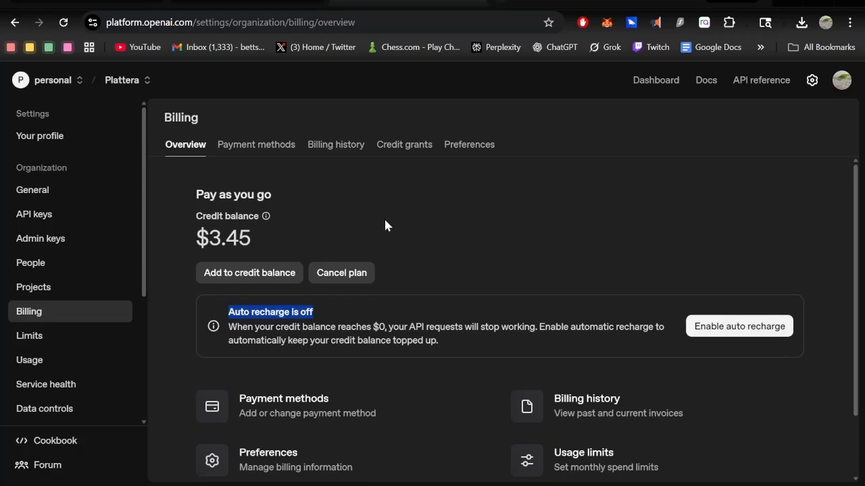
{"action": "left_click", "coordinate": [436, 221]}
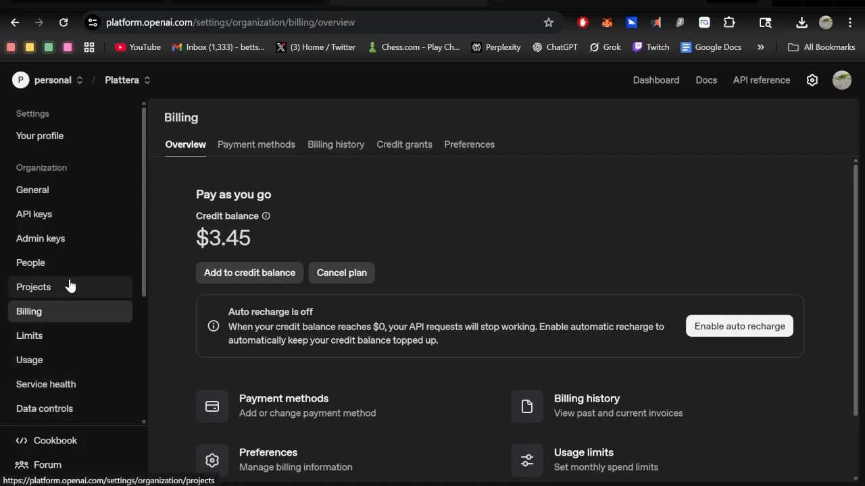
- Open the project-level API keys settings and check that the Plattera project is selected
{"action": "scroll", "coordinate": [69, 286], "scroll_direction": "down", "scroll_amount": 3}
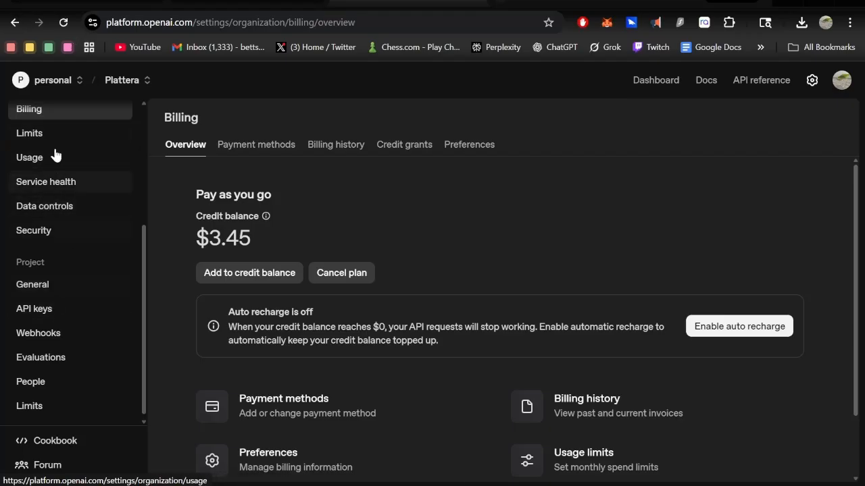
{"action": "left_click", "coordinate": [47, 311]}
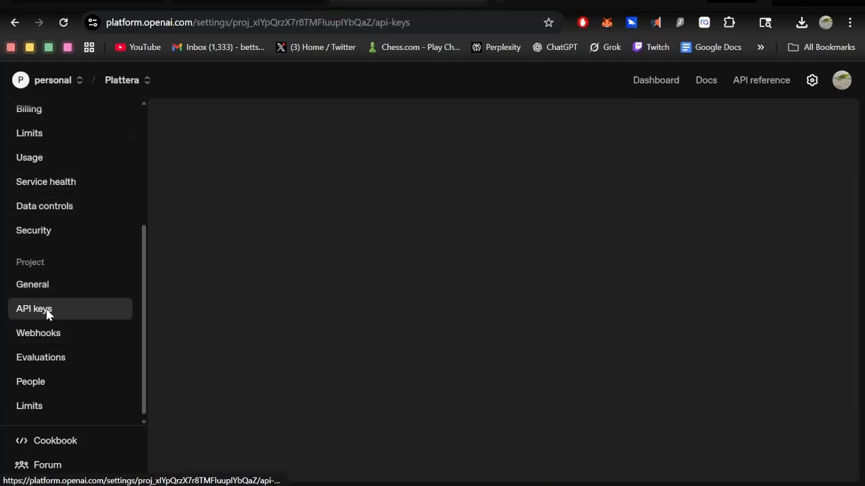
{"action": "left_click", "coordinate": [141, 82]}
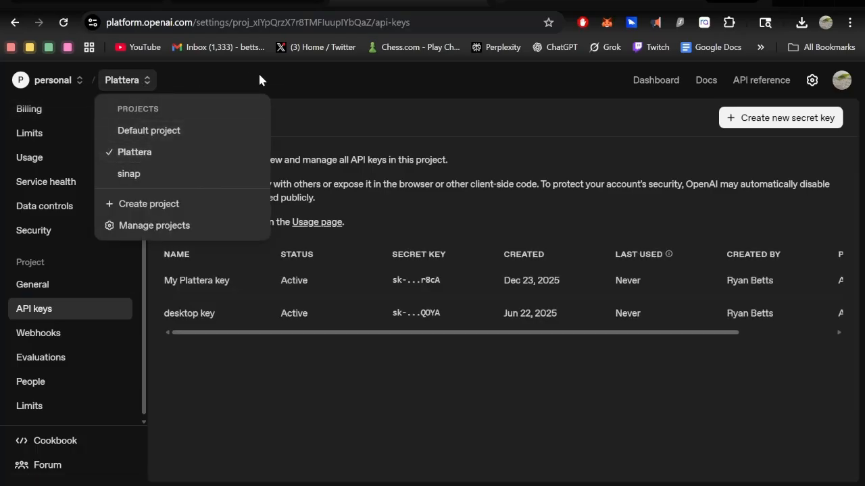
{"action": "left_click", "coordinate": [356, 107]}
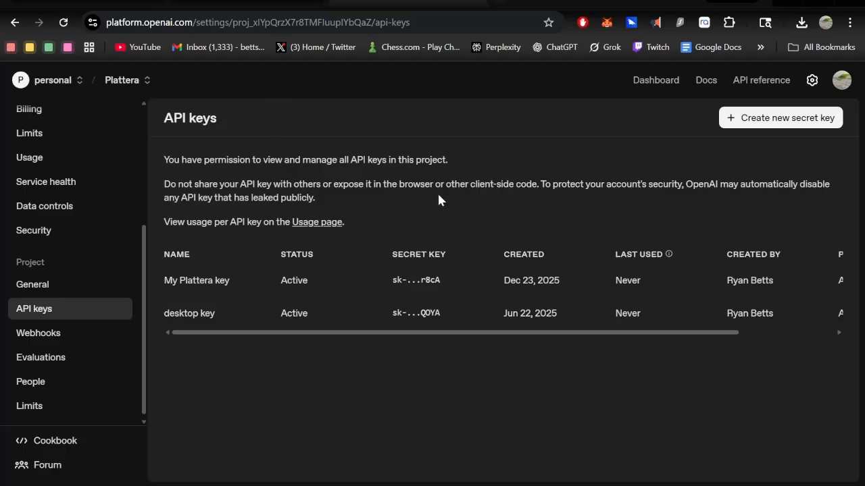
- Read the notice on the API keys page about not sharing or exposing keys
{"action": "left_click_drag", "start_coordinate": [575, 185], "coordinate": [545, 185]}
{"action": "left_click", "coordinate": [603, 184]}
{"action": "left_click", "coordinate": [545, 184]}
{"action": "left_click_drag", "start_coordinate": [164, 117], "coordinate": [264, 112]}
{"action": "left_click", "coordinate": [264, 112]}
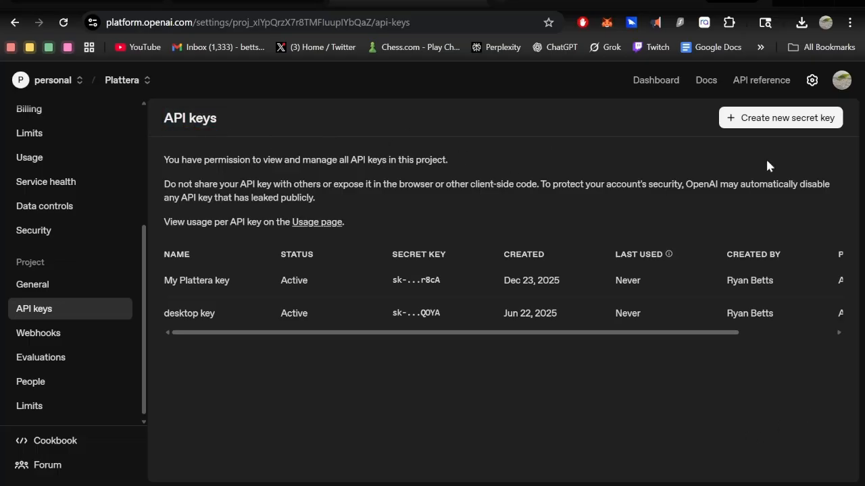
- Create a secret key named "My plattera key" in the Plattera project with all permissions and copy the generated key
{"action": "left_click", "coordinate": [753, 120]}
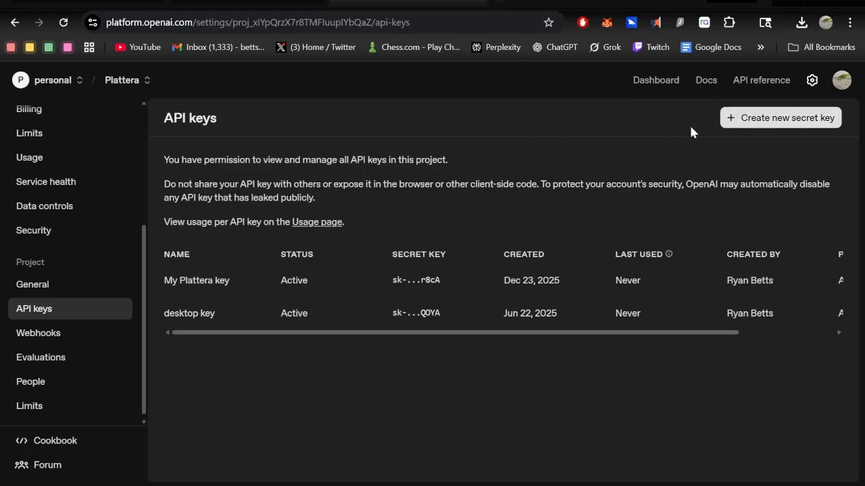
{"action": "left_click", "coordinate": [799, 120]}
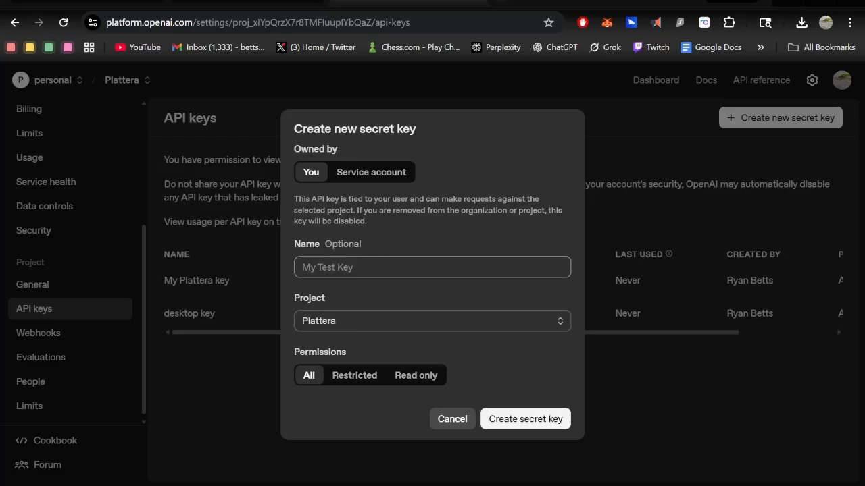
{"action": "type", "text": "My plattera key"}
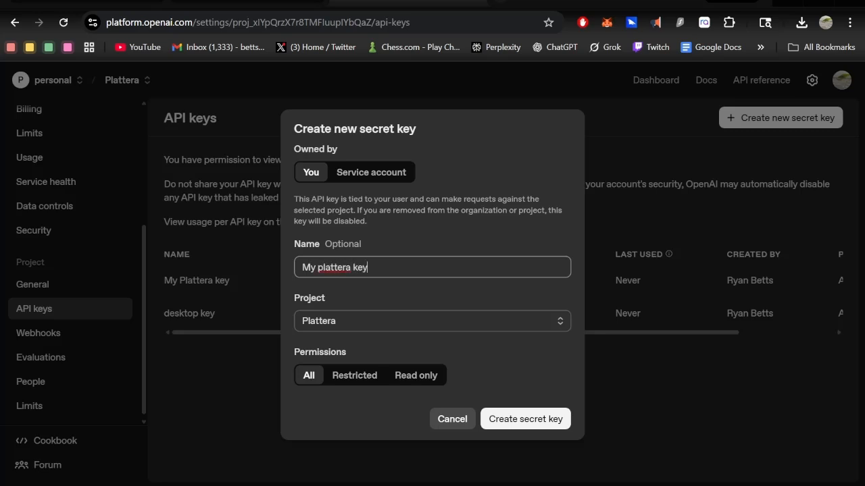
{"action": "left_click", "coordinate": [528, 422]}
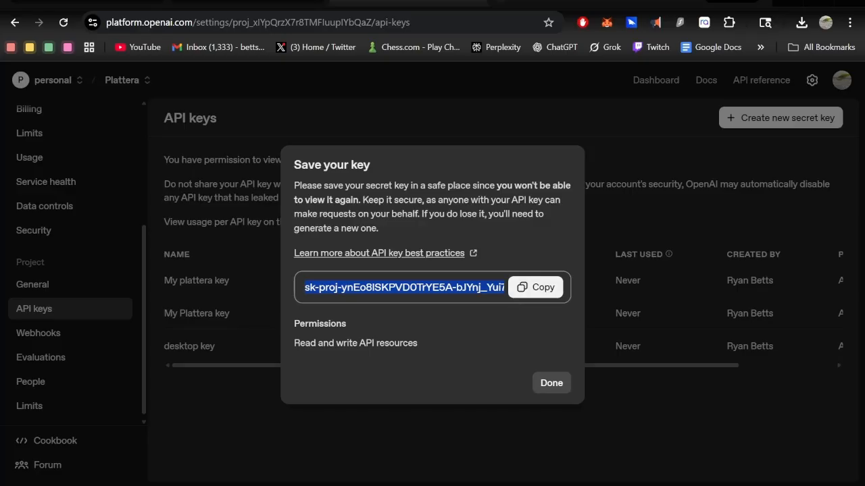
{"action": "left_click", "coordinate": [529, 290]}
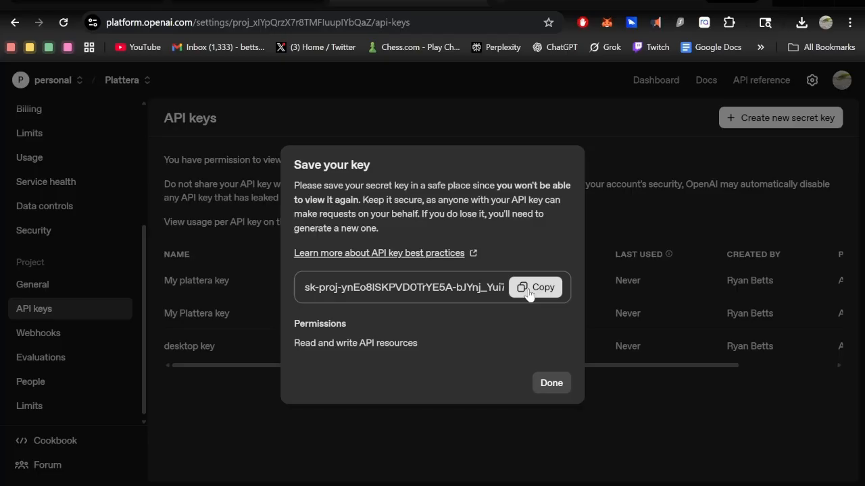
{"action": "left_click", "coordinate": [529, 289]}
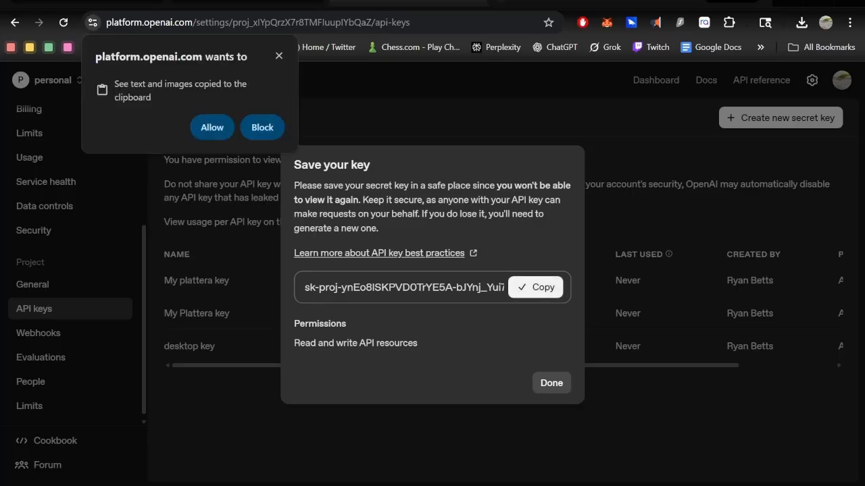
- Switch to Plattera, paste the copied API key into the Set / Update API Key dialog, and cancel without saving
{"action": "left_click", "coordinate": [616, 460]}
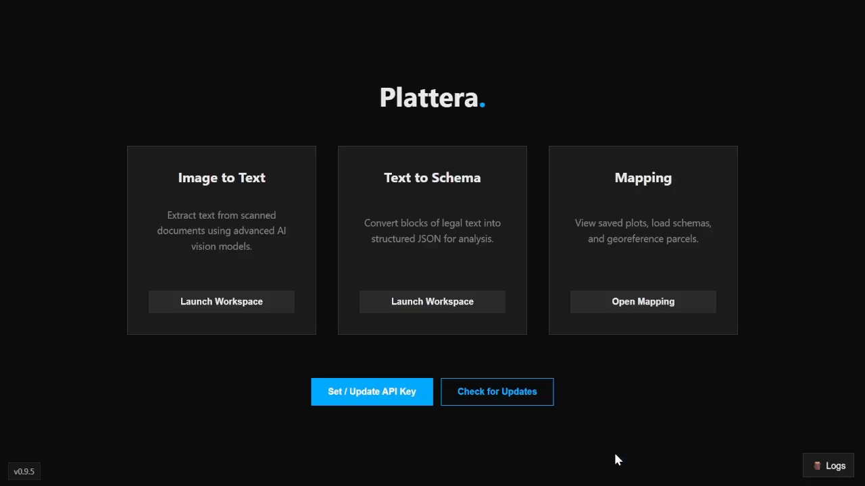
{"action": "left_click", "coordinate": [371, 397]}
{"action": "left_click", "coordinate": [433, 247]}
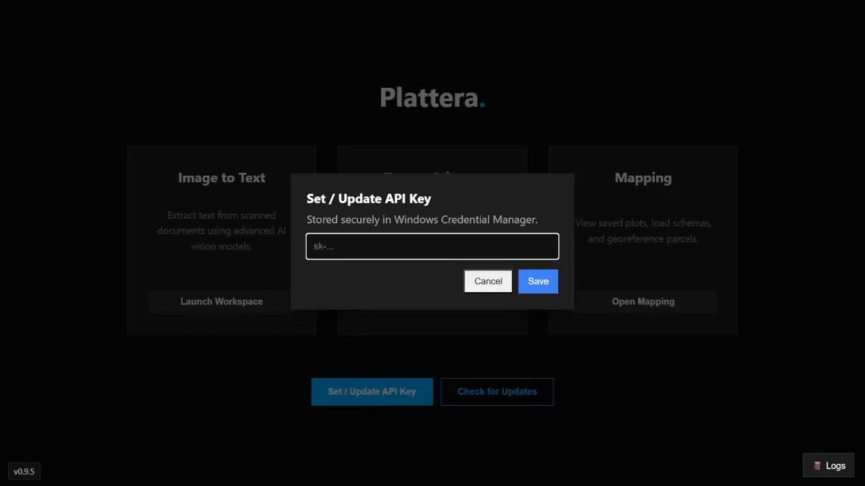
{"action": "key", "text": "ctrl+v"}
{"action": "left_click", "coordinate": [483, 290]}
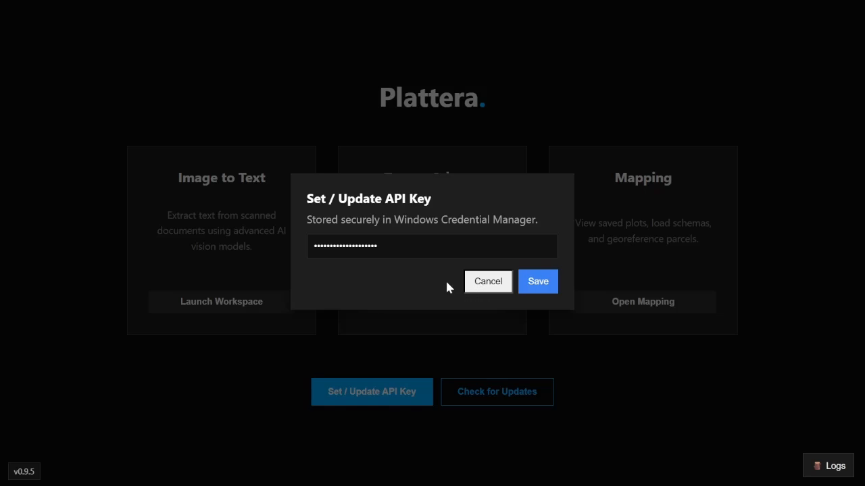
{"action": "left_click", "coordinate": [487, 289]}
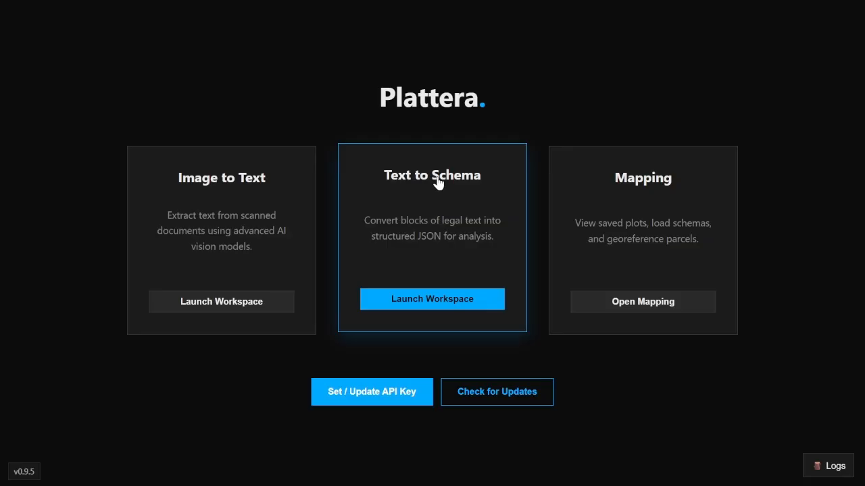
{"action": "left_click_drag", "start_coordinate": [375, 99], "coordinate": [500, 88]}
{"action": "left_click", "coordinate": [493, 82]}
{"action": "left_click", "coordinate": [363, 103]}
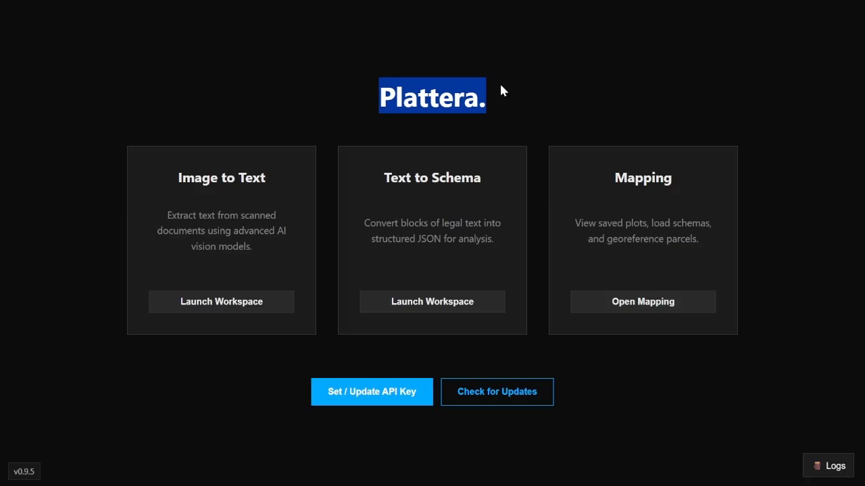
{"action": "left_click", "coordinate": [497, 104]}
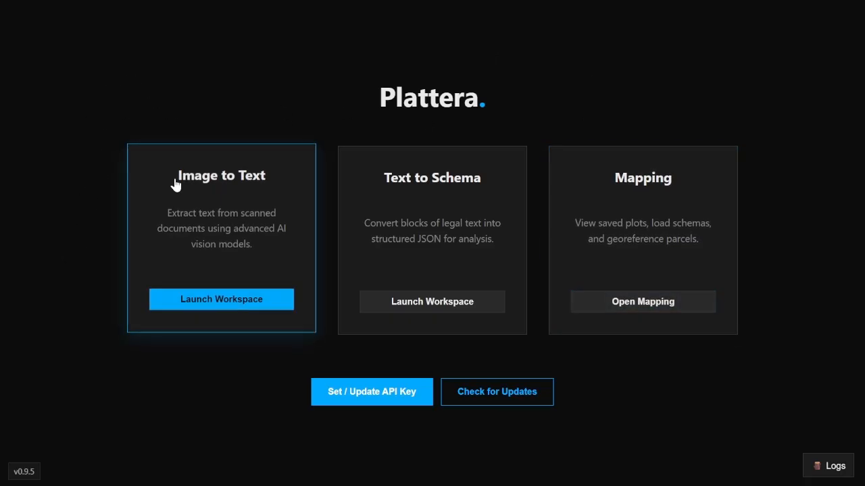
- Open the Image to Text workspace, then expand and widen the Dossier Manager
{"action": "left_click", "coordinate": [200, 214]}
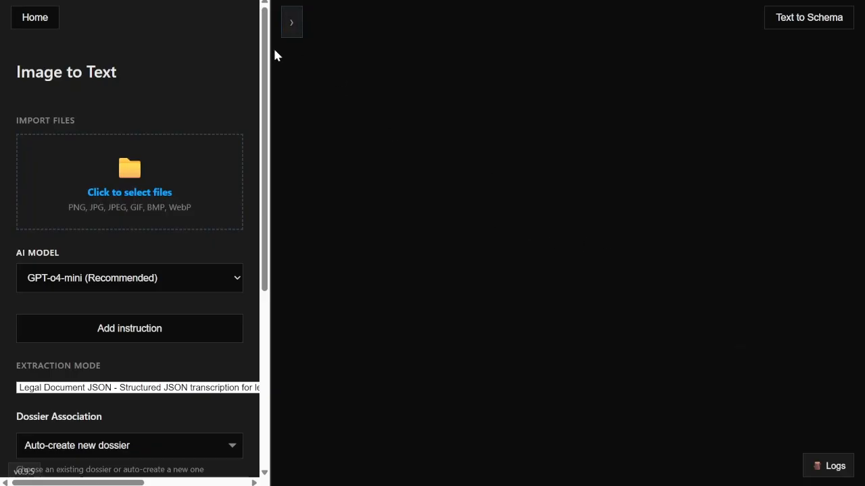
{"action": "left_click", "coordinate": [292, 23]}
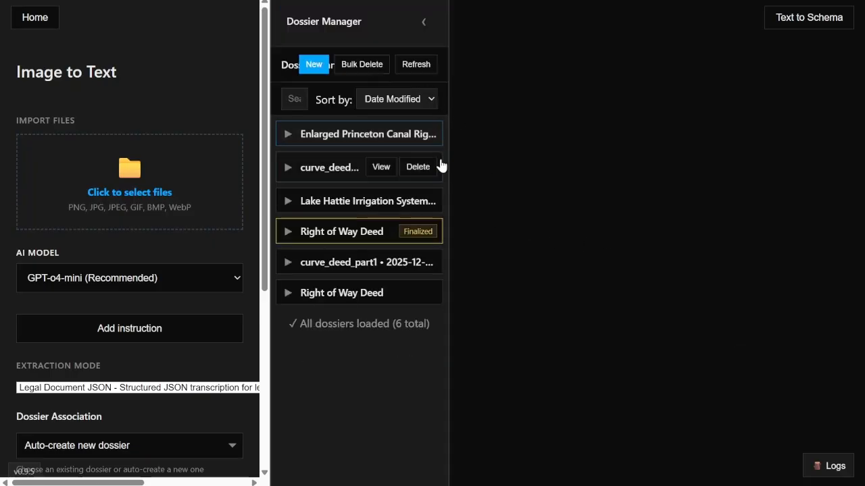
{"action": "left_click_drag", "start_coordinate": [447, 164], "coordinate": [475, 162]}
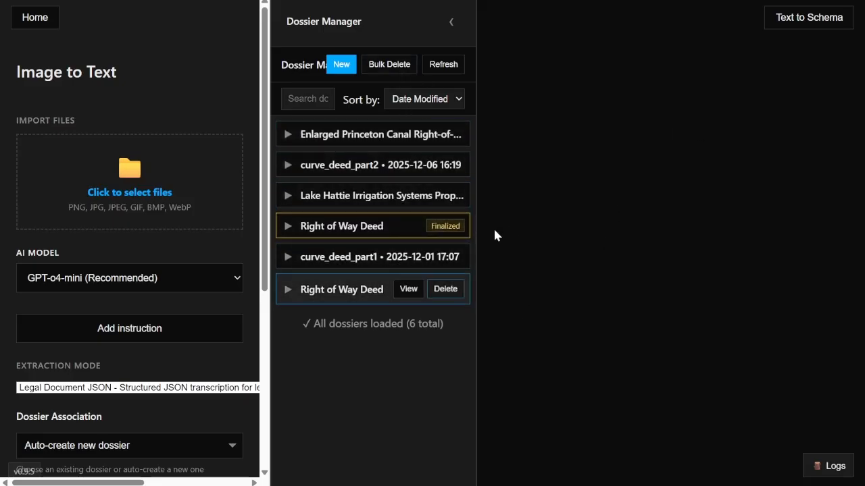
{"action": "left_click", "coordinate": [204, 154]}
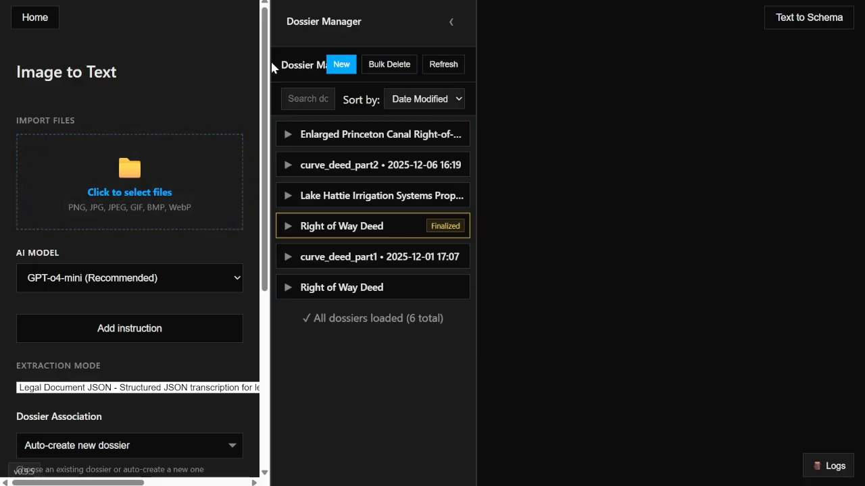
{"action": "left_click_drag", "start_coordinate": [475, 106], "coordinate": [503, 106]}
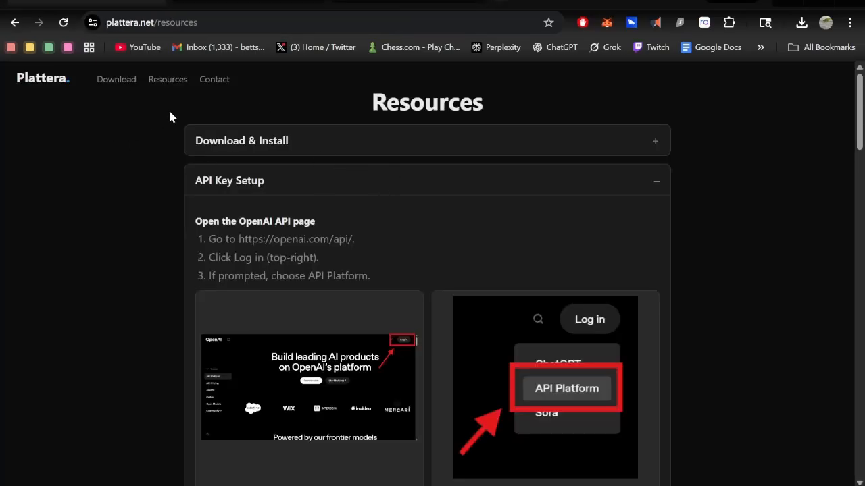
- Collapse the API Key Setup section on the plattera.net Resources page to view the guide topics, and return to Plattera
{"action": "left_click", "coordinate": [294, 181]}
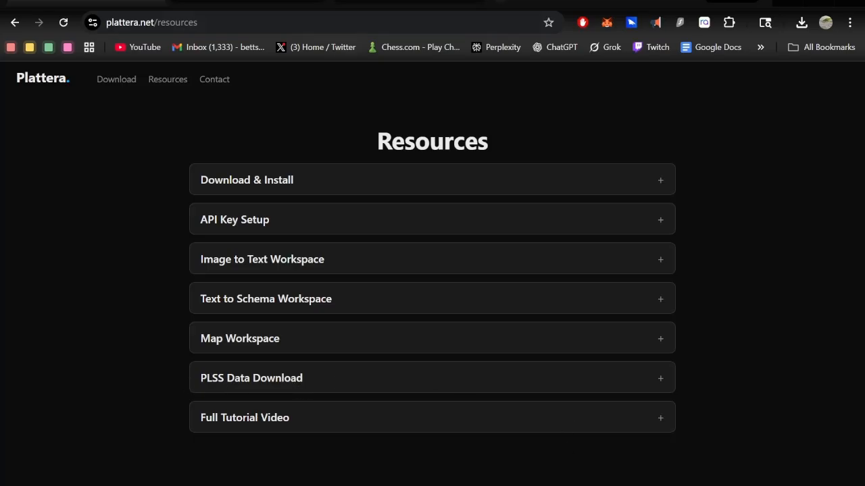
{"action": "left_click", "coordinate": [605, 485]}
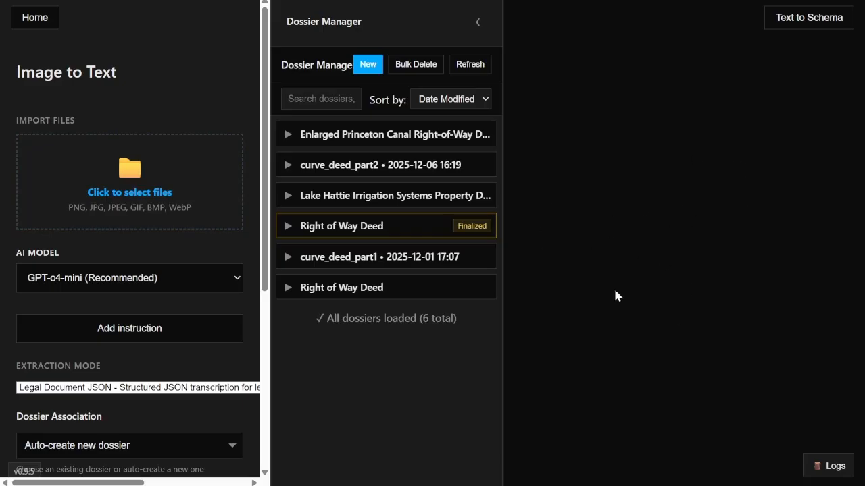
- Display the text of the Enlarged Princeton Canal Right-of-Way dossier and collapse the Dossier Manager
{"action": "left_click", "coordinate": [436, 138]}
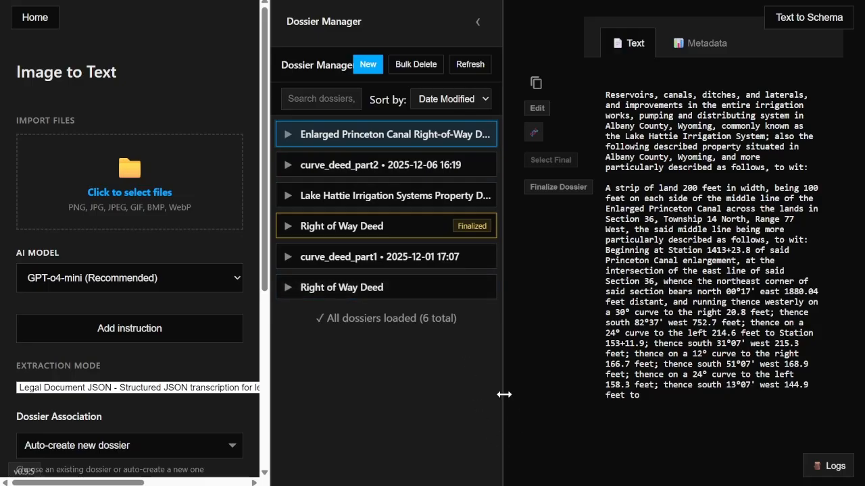
{"action": "left_click_drag", "start_coordinate": [503, 382], "coordinate": [505, 383]}
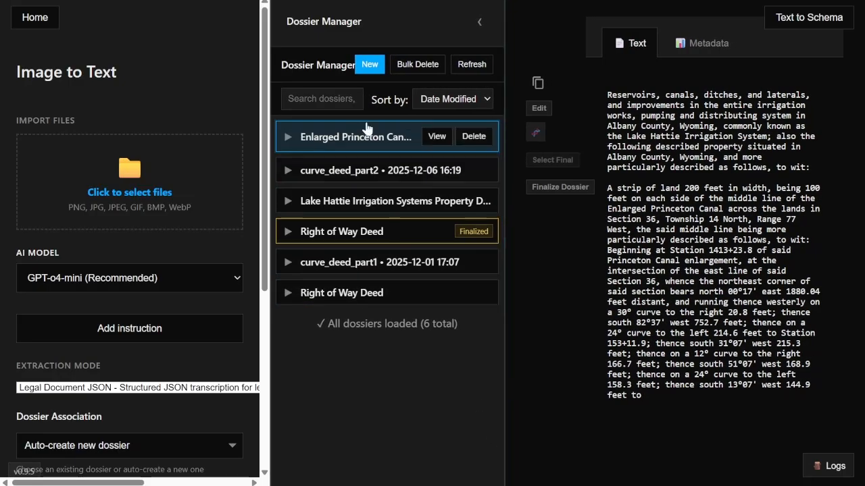
{"action": "left_click", "coordinate": [476, 22]}
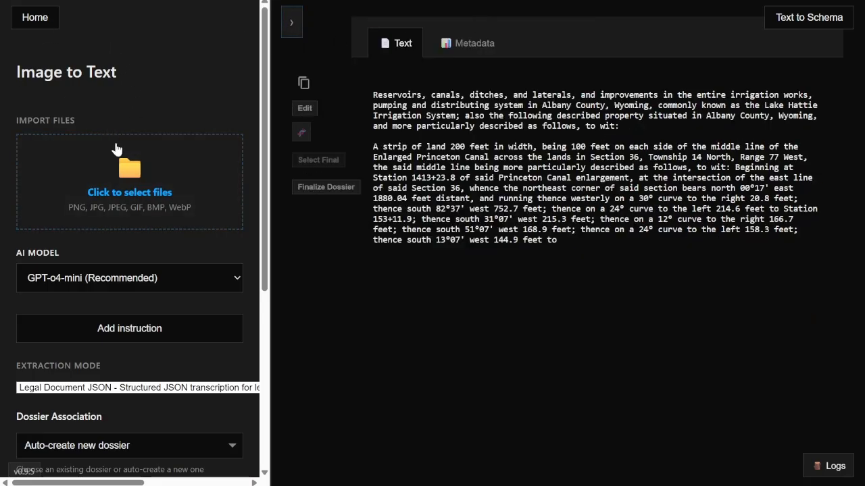
{"action": "left_click", "coordinate": [124, 177]}
{"action": "left_click", "coordinate": [160, 182]}
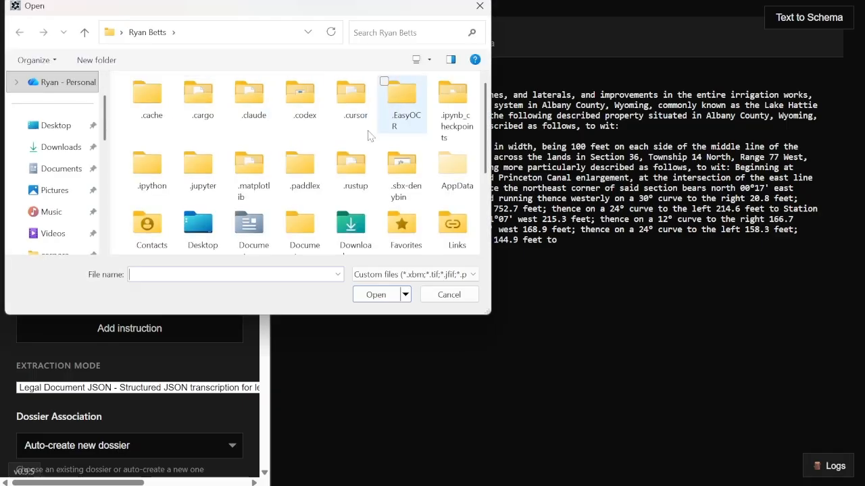
{"action": "left_click", "coordinate": [61, 146]}
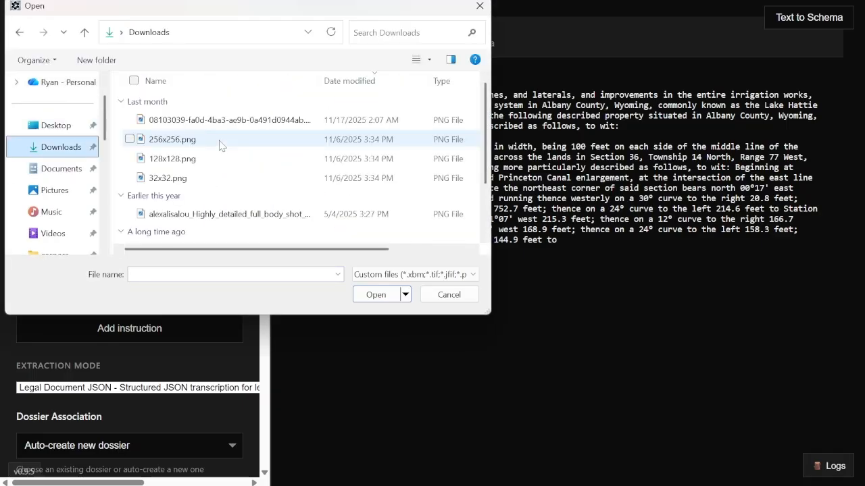
{"action": "left_click", "coordinate": [449, 294]}
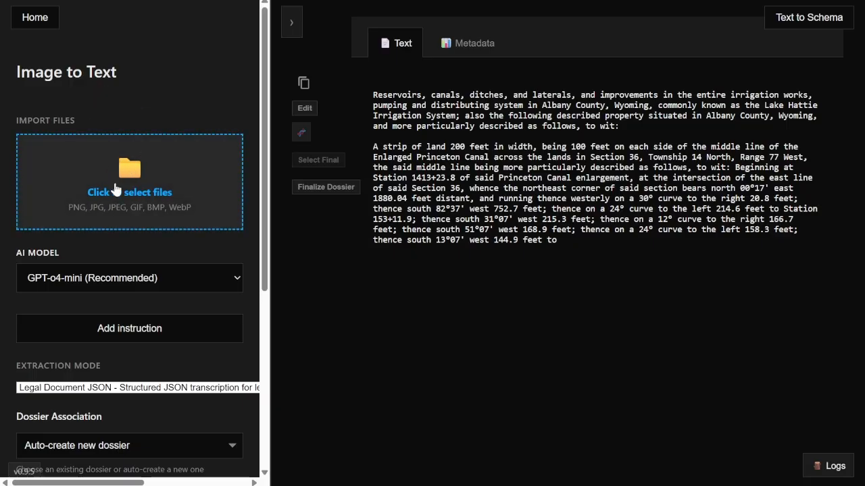
- Import legal_text_image.jpg from the Downloads folder into the Image to Text workspace
{"action": "left_click", "coordinate": [179, 213]}
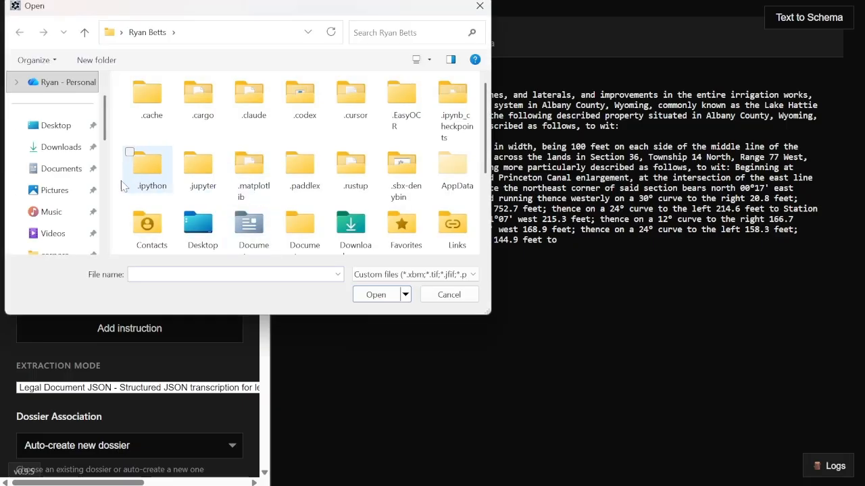
{"action": "left_click", "coordinate": [55, 146]}
{"action": "scroll", "coordinate": [210, 157], "scroll_direction": "down", "scroll_amount": 6}
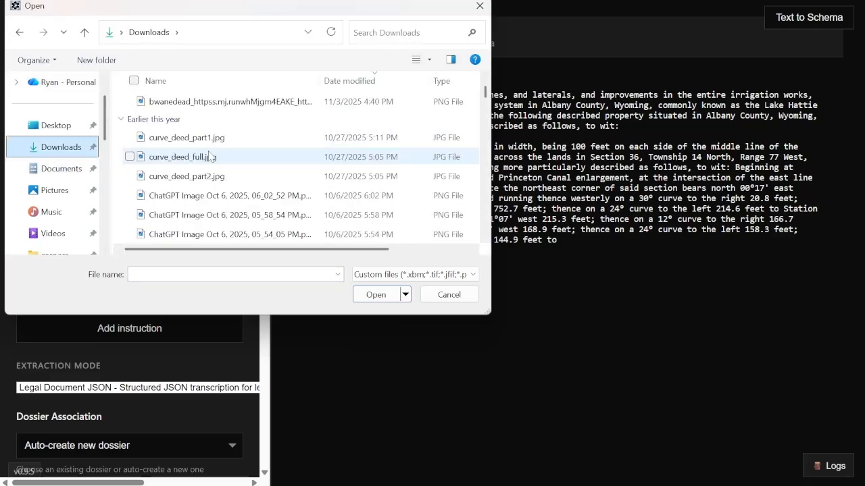
{"action": "scroll", "coordinate": [210, 157], "scroll_direction": "down", "scroll_amount": 1}
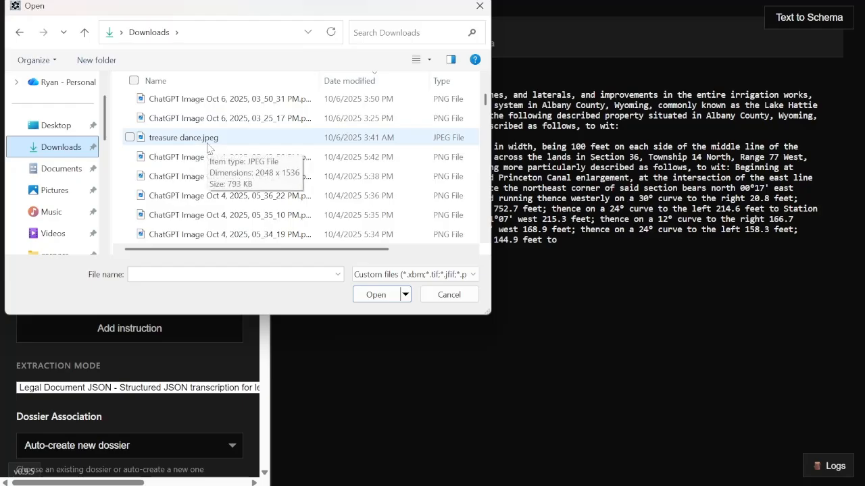
{"action": "scroll", "coordinate": [208, 147], "scroll_direction": "down", "scroll_amount": 3}
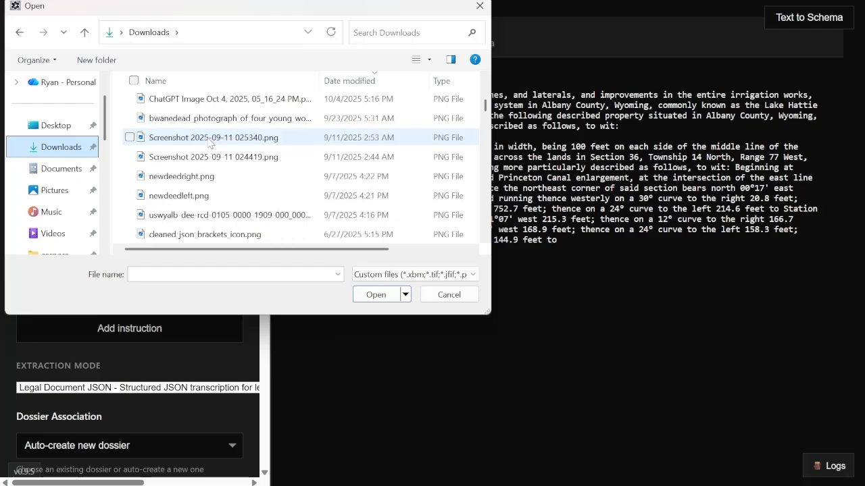
{"action": "scroll", "coordinate": [222, 196], "scroll_direction": "down", "scroll_amount": 3}
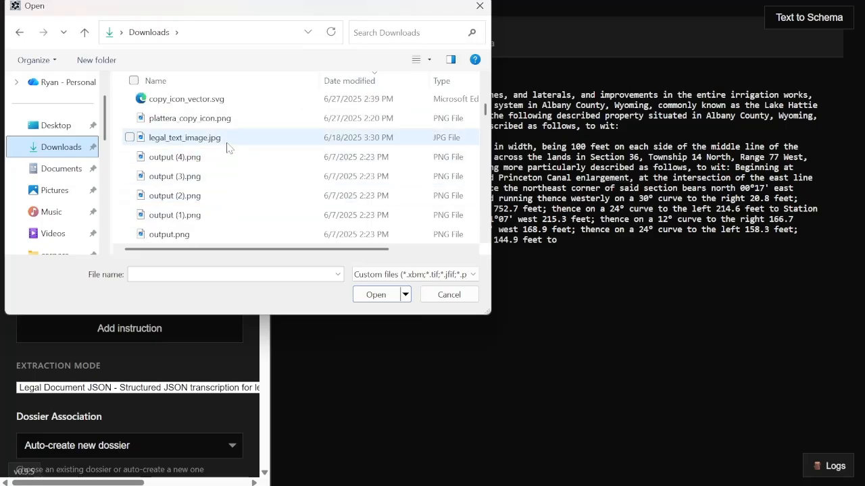
{"action": "left_click", "coordinate": [228, 145]}
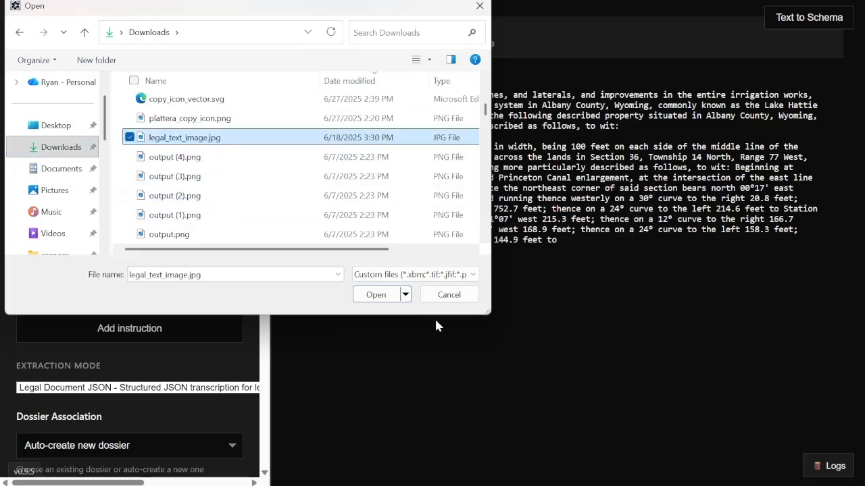
{"action": "left_click", "coordinate": [379, 296]}
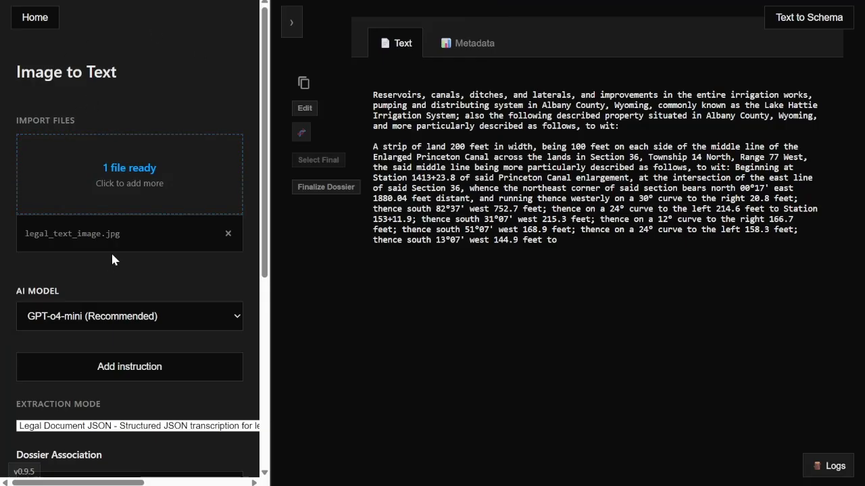
- Choose GPT-o4-mini (Recommended) as the AI model for the imported legal_text_image.jpg
{"action": "scroll", "coordinate": [98, 282], "scroll_direction": "down", "scroll_amount": 1}
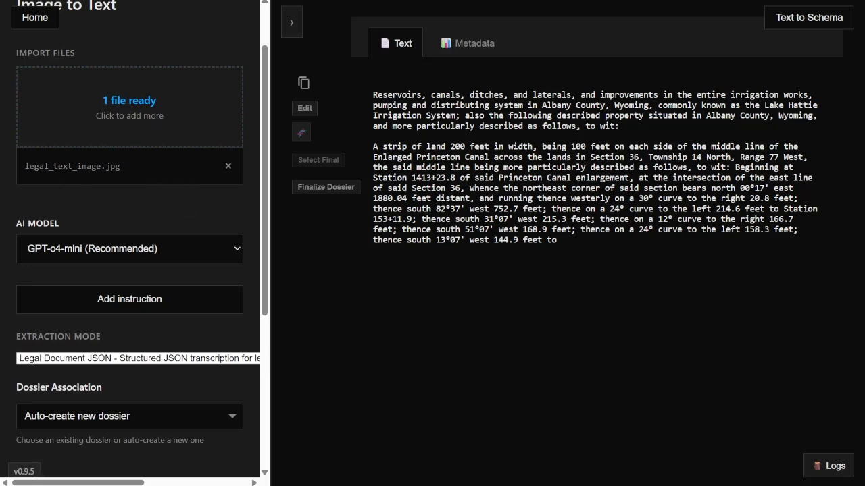
{"action": "left_click_drag", "start_coordinate": [26, 166], "coordinate": [130, 166]}
{"action": "left_click", "coordinate": [131, 167]}
{"action": "scroll", "coordinate": [35, 217], "scroll_direction": "down", "scroll_amount": 1}
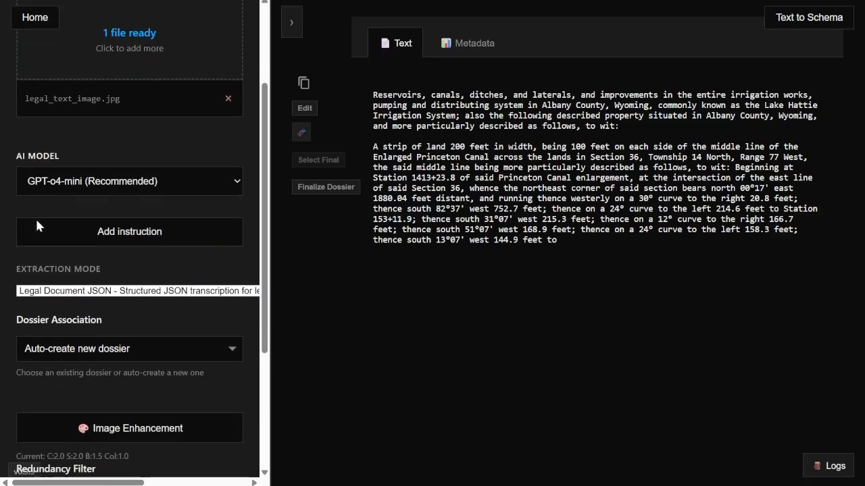
{"action": "left_click_drag", "start_coordinate": [23, 156], "coordinate": [63, 155]}
{"action": "left_click", "coordinate": [199, 180]}
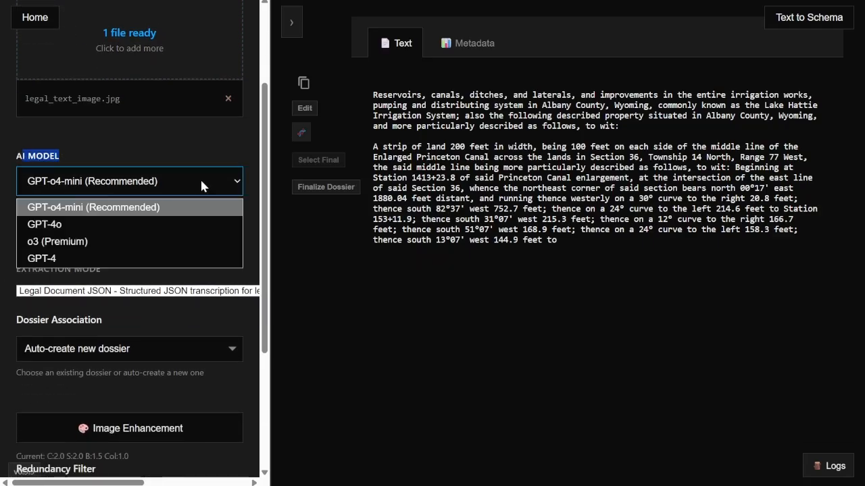
{"action": "left_click", "coordinate": [148, 213]}
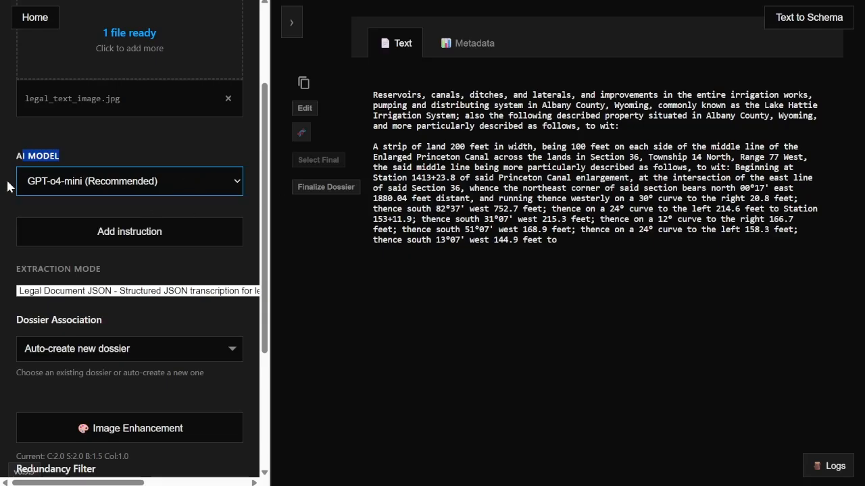
- Review the alternative AI models offered and keep GPT-o4-mini (Recommended) selected
{"action": "left_click", "coordinate": [237, 181]}
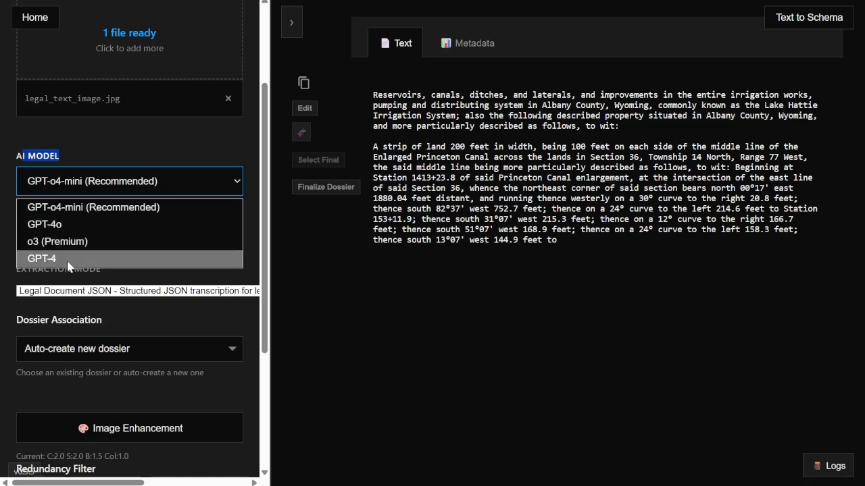
{"action": "left_click", "coordinate": [163, 182]}
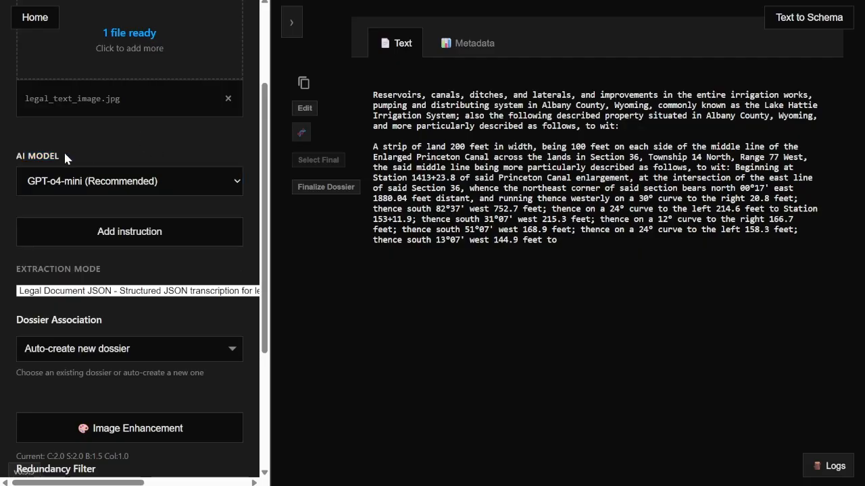
{"action": "left_click_drag", "start_coordinate": [25, 162], "coordinate": [16, 159]}
{"action": "left_click", "coordinate": [23, 160]}
{"action": "left_click", "coordinate": [222, 182]}
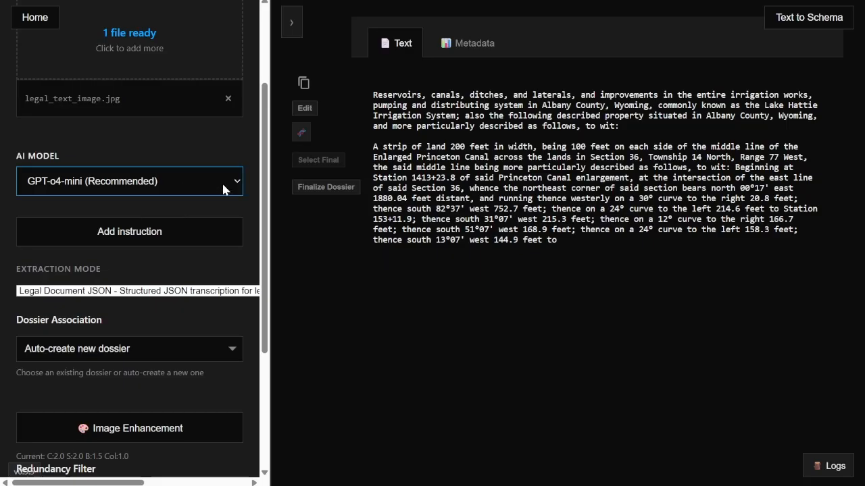
{"action": "left_click", "coordinate": [222, 181]}
{"action": "left_click", "coordinate": [116, 211]}
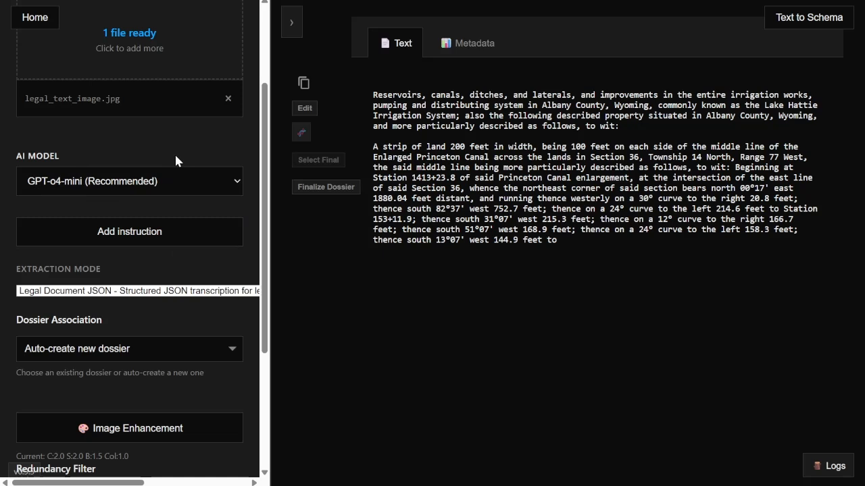
- Reveal the optional special-instructions field for the prompt, leave it empty and hide it again
{"action": "scroll", "coordinate": [175, 159], "scroll_direction": "down", "scroll_amount": 2}
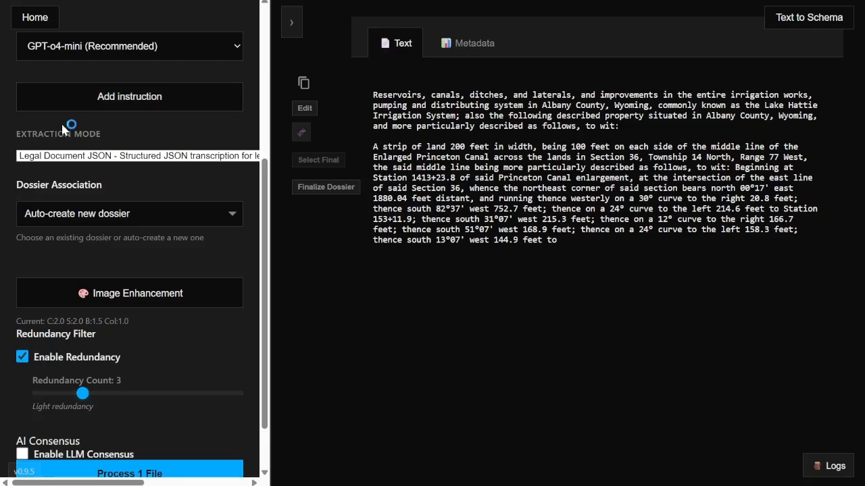
{"action": "left_click", "coordinate": [93, 96]}
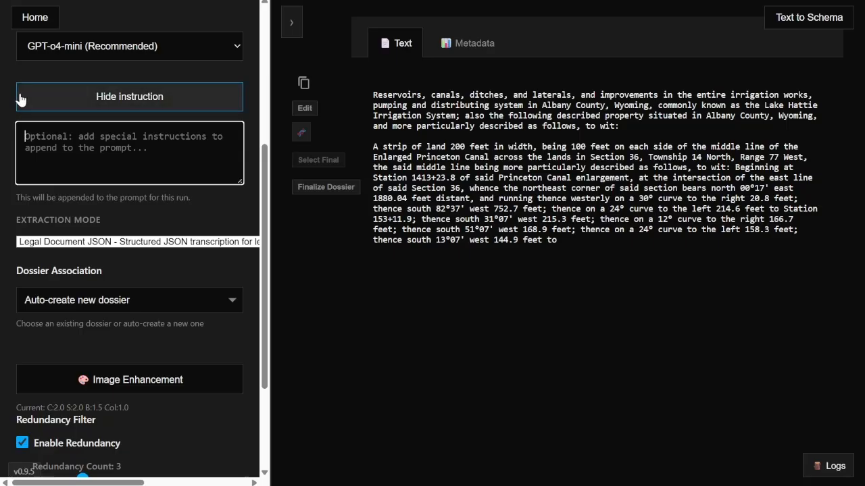
{"action": "left_click", "coordinate": [191, 203]}
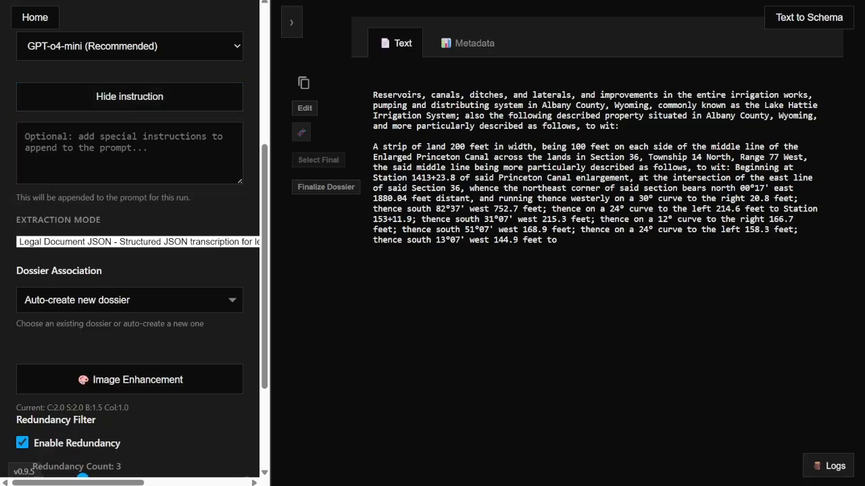
{"action": "left_click_drag", "start_coordinate": [213, 197], "coordinate": [188, 199]}
{"action": "left_click", "coordinate": [192, 200]}
{"action": "scroll", "coordinate": [123, 57], "scroll_direction": "down", "scroll_amount": 1}
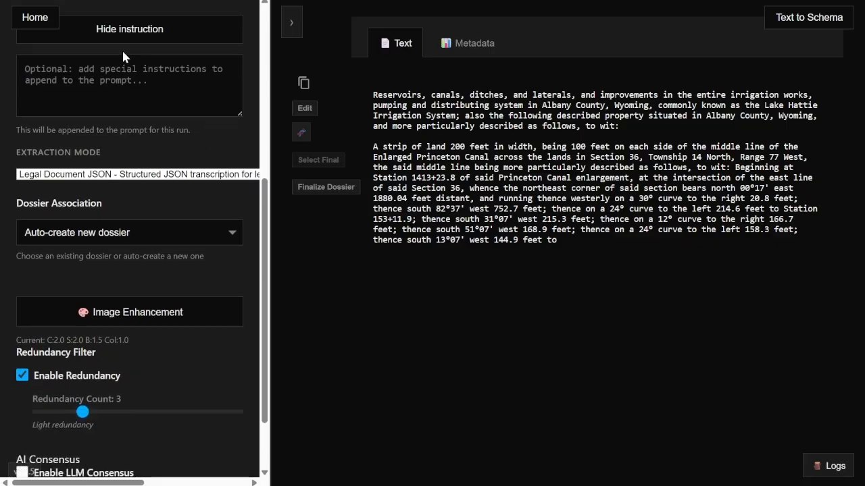
{"action": "left_click", "coordinate": [179, 37]}
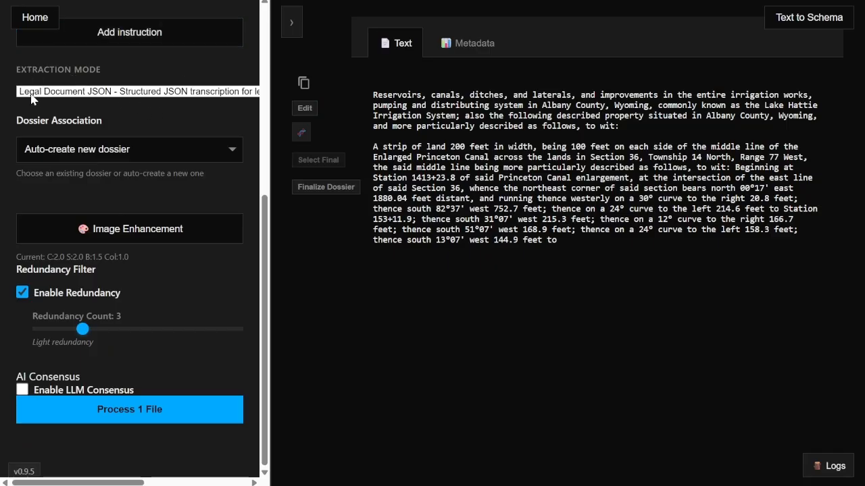
- Switch the extraction mode to Generic Document JSON, then restore Legal Document JSON
{"action": "left_click", "coordinate": [102, 96]}
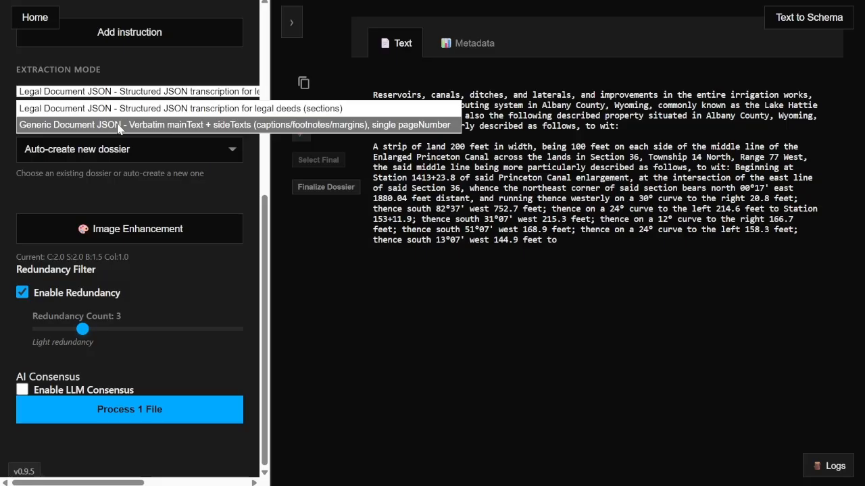
{"action": "left_click", "coordinate": [118, 126]}
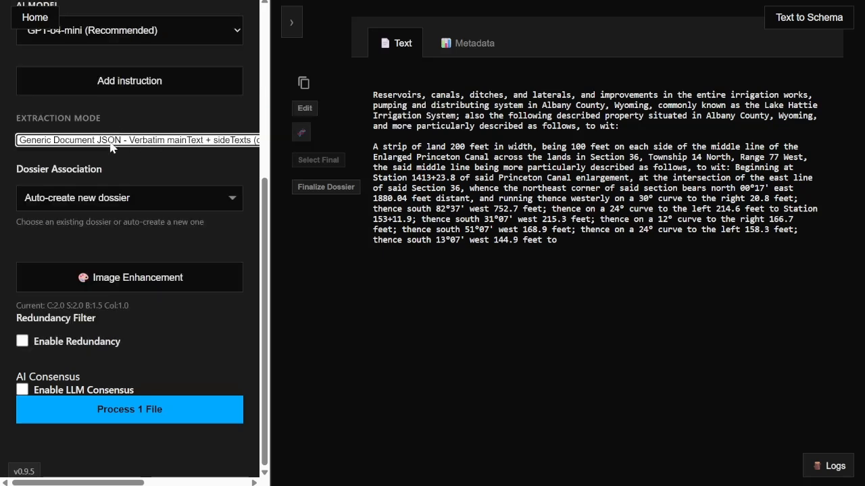
{"action": "left_click", "coordinate": [111, 140]}
{"action": "left_click", "coordinate": [108, 157]}
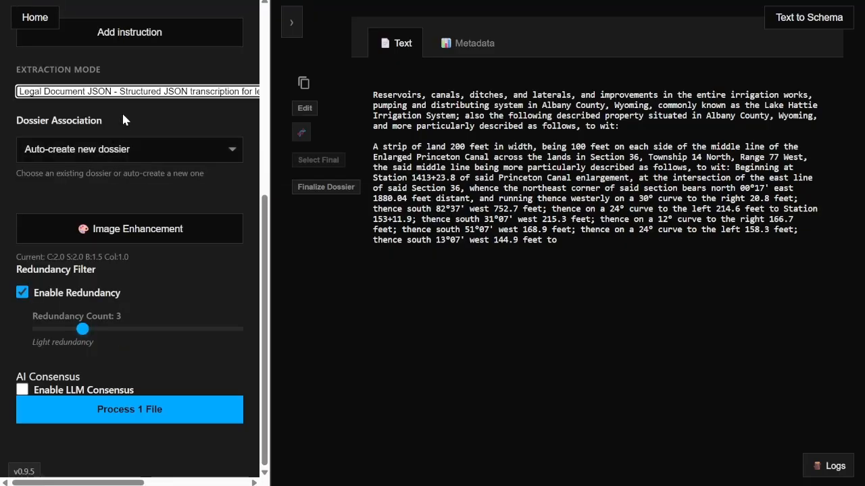
{"action": "left_click_drag", "start_coordinate": [123, 115], "coordinate": [17, 125]}
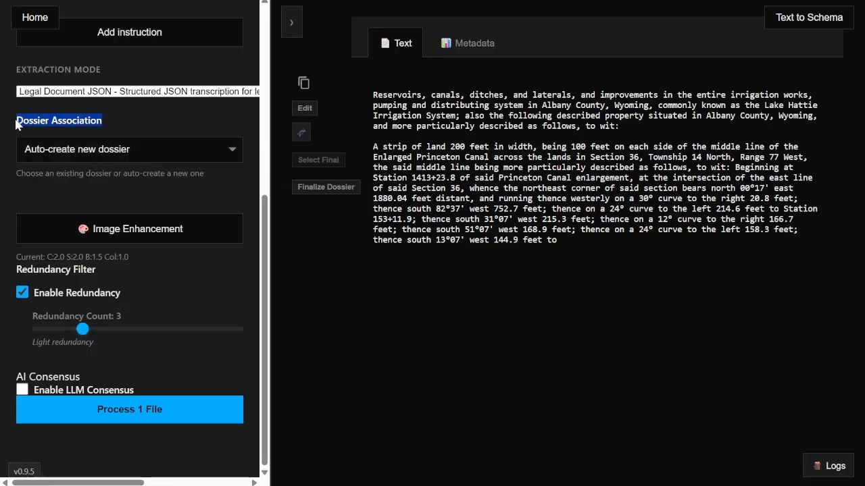
{"action": "left_click", "coordinate": [18, 125]}
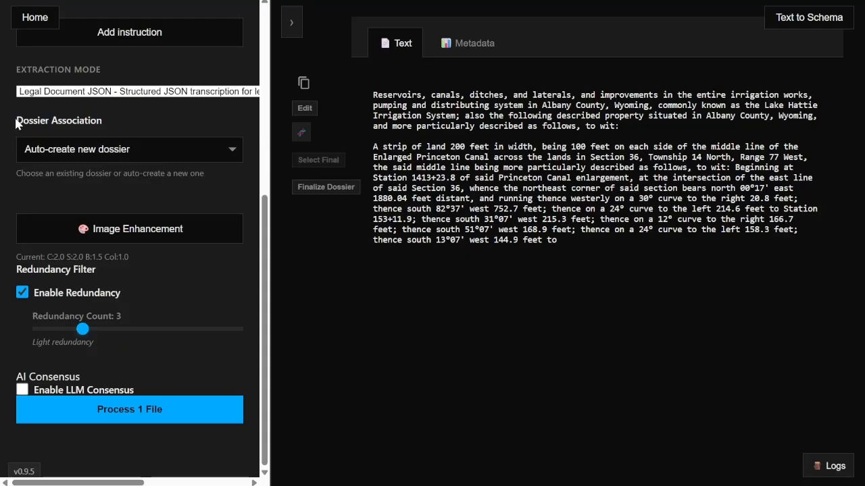
{"action": "left_click_drag", "start_coordinate": [16, 120], "coordinate": [83, 119]}
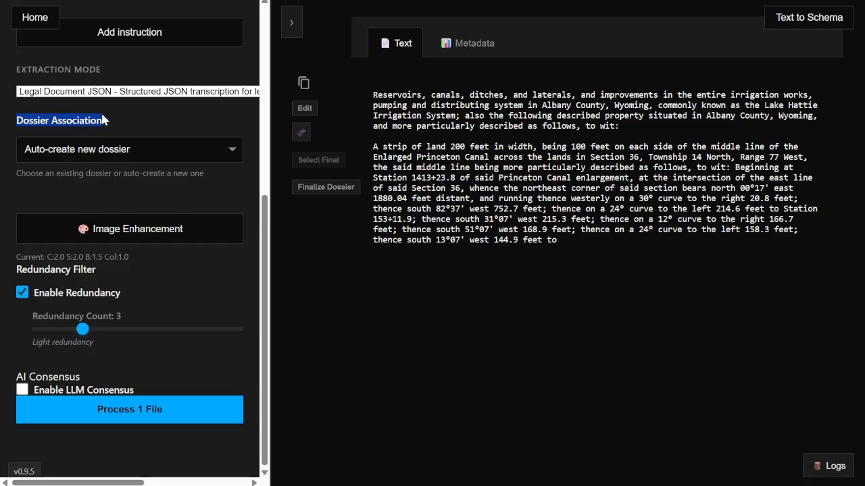
{"action": "left_click", "coordinate": [102, 116]}
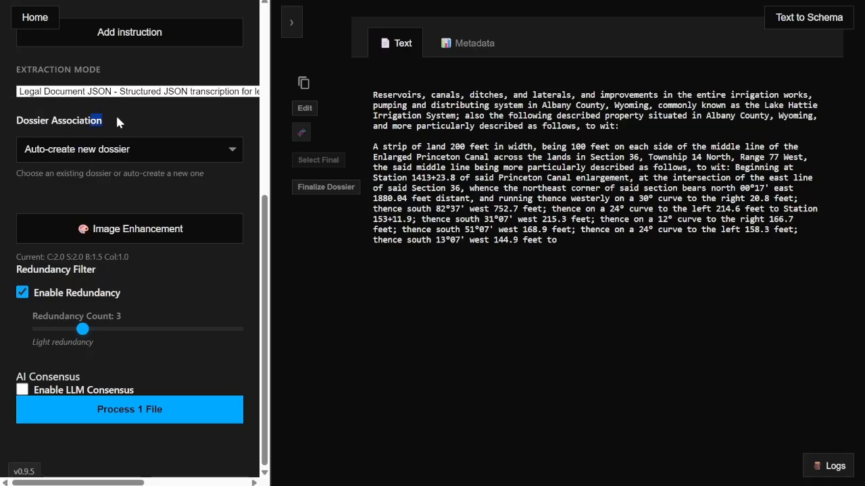
{"action": "left_click_drag", "start_coordinate": [117, 117], "coordinate": [95, 130]}
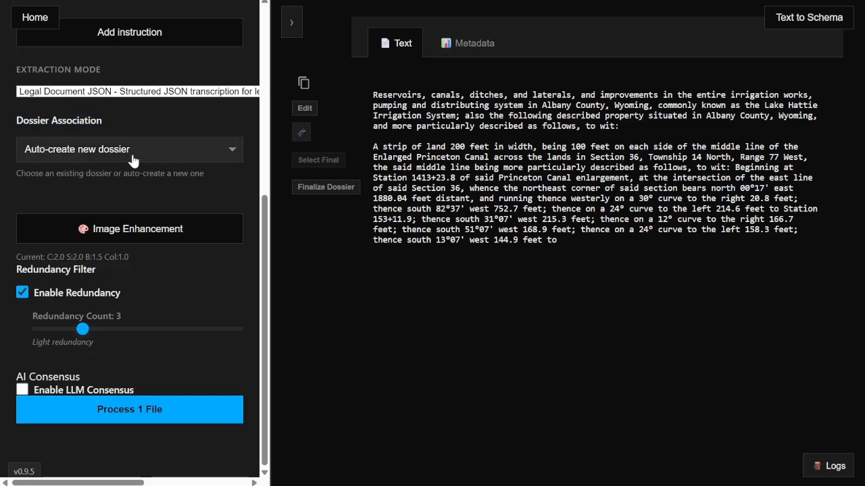
- Expand the Dossier Manager and widen it so more of the dossier names can be read
{"action": "left_click", "coordinate": [291, 22]}
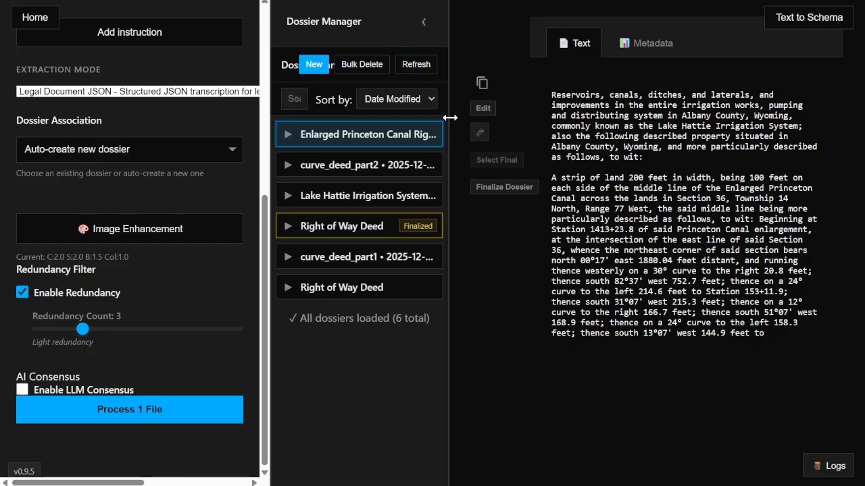
{"action": "left_click_drag", "start_coordinate": [450, 117], "coordinate": [492, 119]}
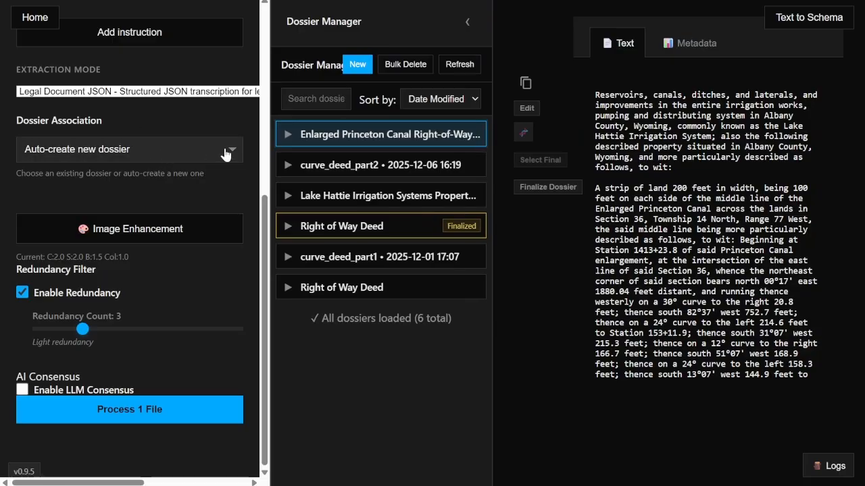
- Look inside the curve_deed_part2, Lake Hattie Irrigation Systems and finalized Right of Way Deed dossiers, collapsing each again
{"action": "mouse_move", "coordinate": [288, 146]}
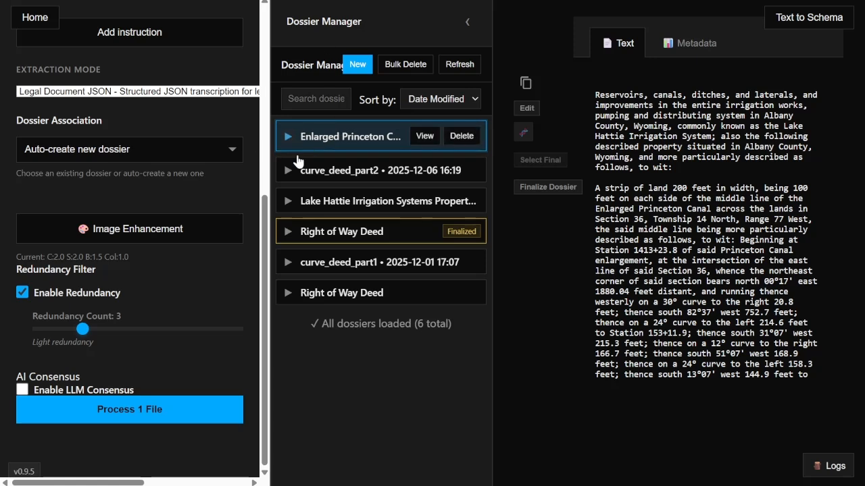
{"action": "left_click", "coordinate": [300, 169]}
{"action": "left_click", "coordinate": [300, 168]}
{"action": "left_click", "coordinate": [304, 200]}
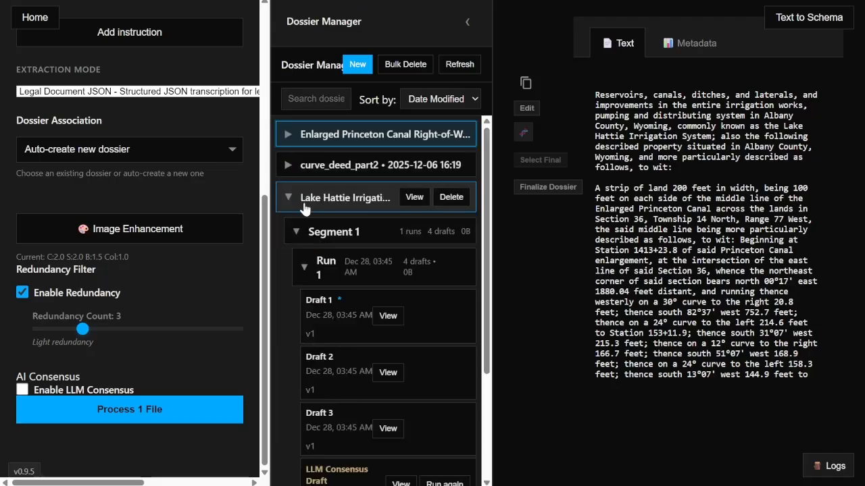
{"action": "left_click", "coordinate": [305, 202]}
{"action": "left_click", "coordinate": [310, 230]}
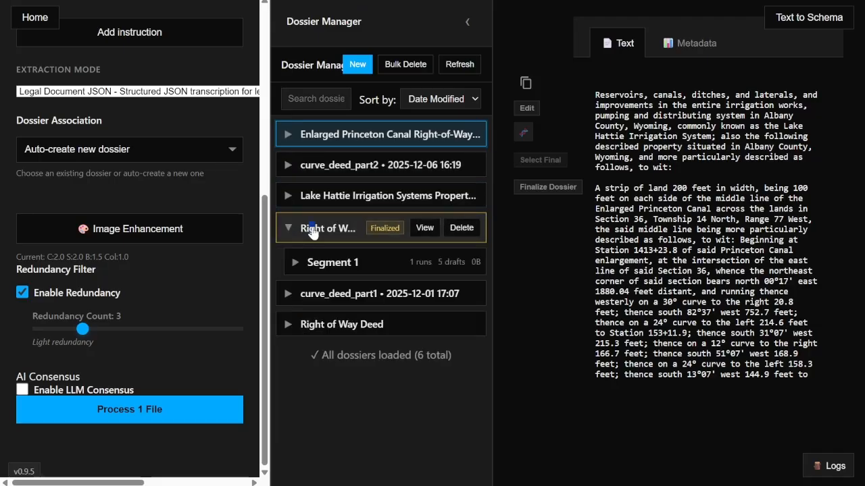
{"action": "left_click", "coordinate": [312, 230]}
- Expand the curve_deed_part1 dossier and its Segment 1 down to the run's drafts
{"action": "left_click", "coordinate": [317, 264]}
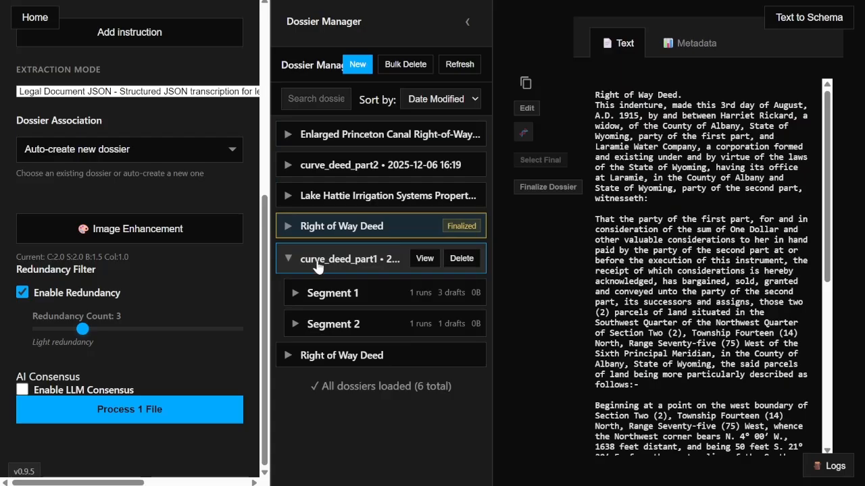
{"action": "right_click", "coordinate": [386, 268]}
{"action": "left_click", "coordinate": [356, 265]}
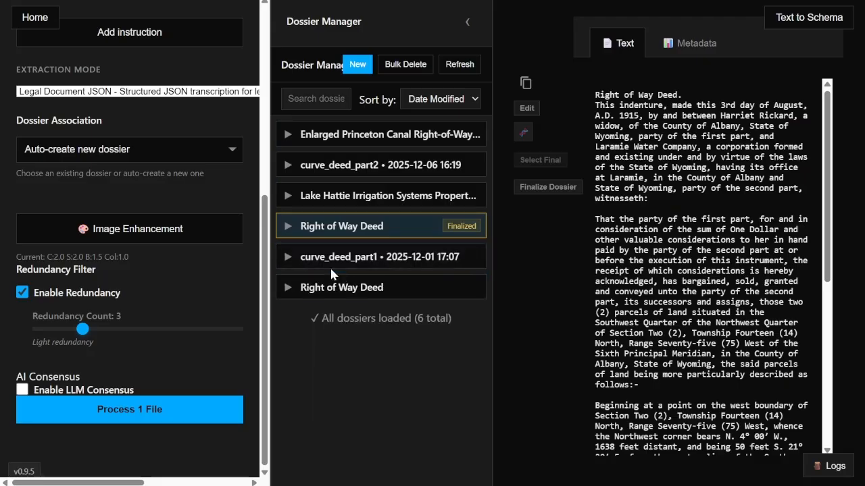
{"action": "left_click", "coordinate": [327, 264]}
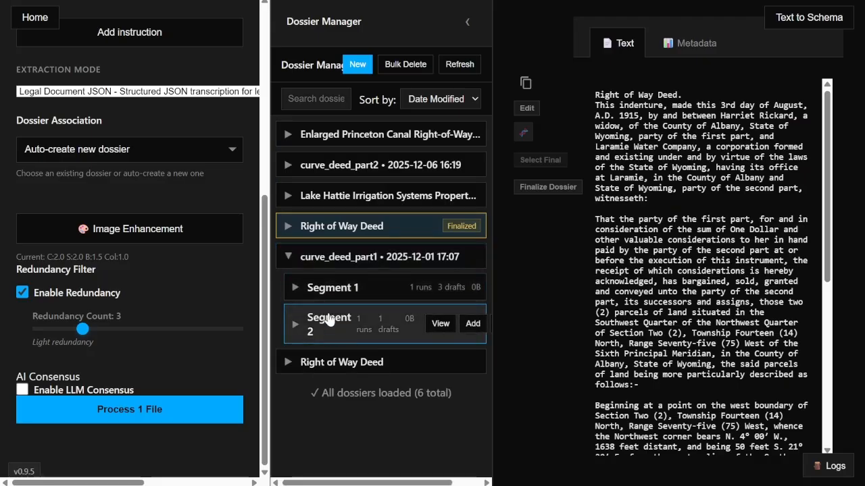
{"action": "left_click", "coordinate": [329, 297]}
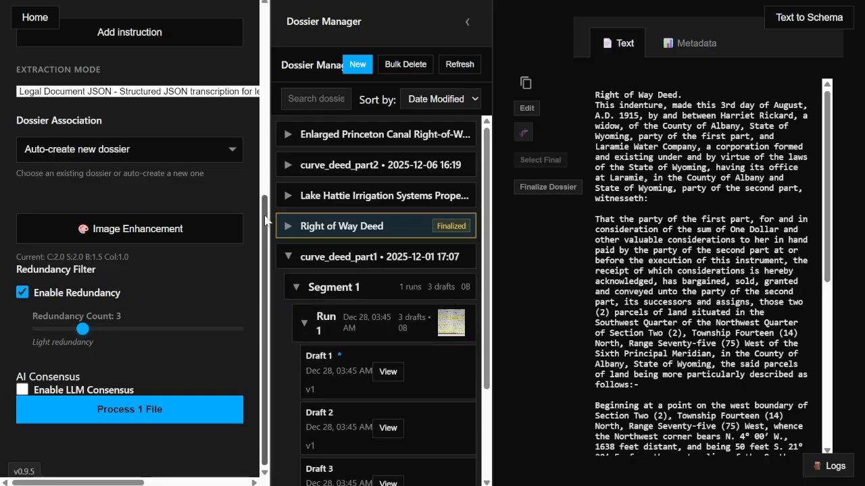
- Widen the Dossier Manager slightly and examine the segments, run and drafts of the curve_deed_part1 dossier
{"action": "scroll", "coordinate": [266, 220], "scroll_direction": "up", "scroll_amount": 5}
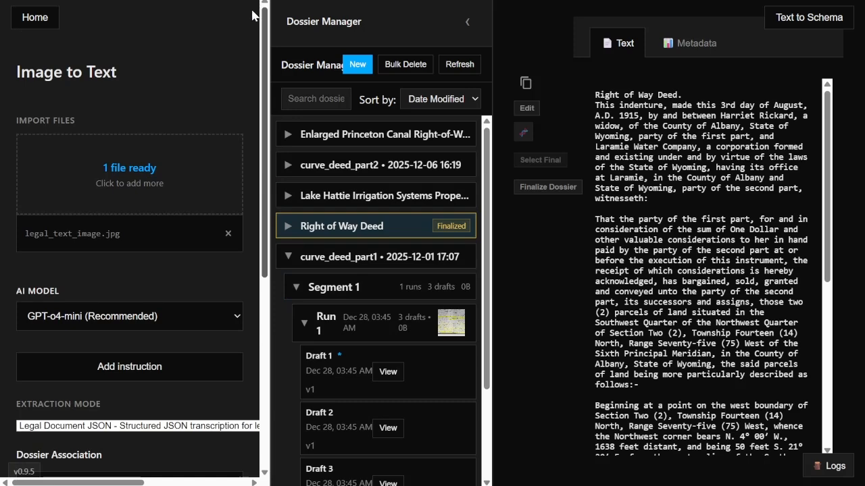
{"action": "scroll", "coordinate": [243, 217], "scroll_direction": "down", "scroll_amount": 5}
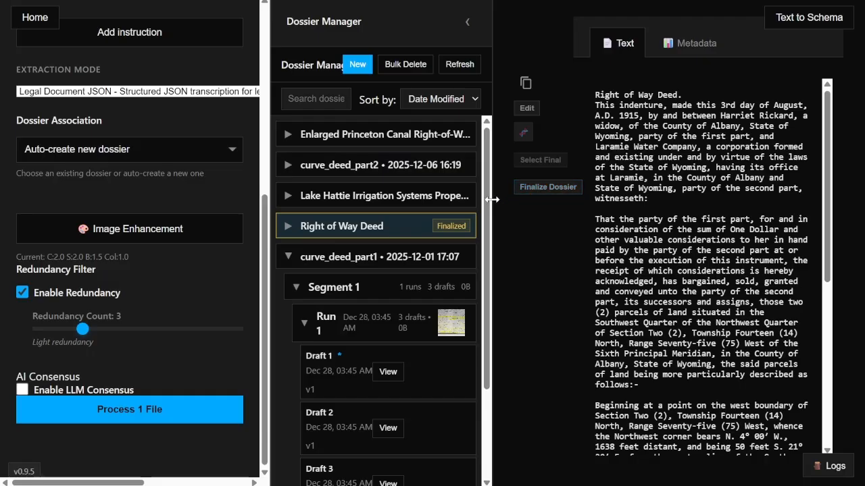
{"action": "left_click_drag", "start_coordinate": [491, 205], "coordinate": [499, 205]}
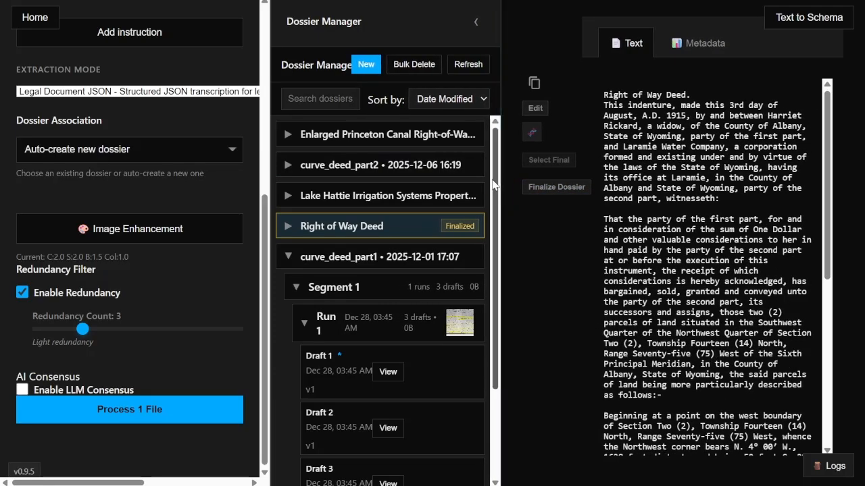
{"action": "mouse_move", "coordinate": [498, 147]}
{"action": "left_mouse_down"}
{"action": "mouse_move", "coordinate": [498, 237]}
{"action": "mouse_move", "coordinate": [498, 141]}
{"action": "left_mouse_up"}
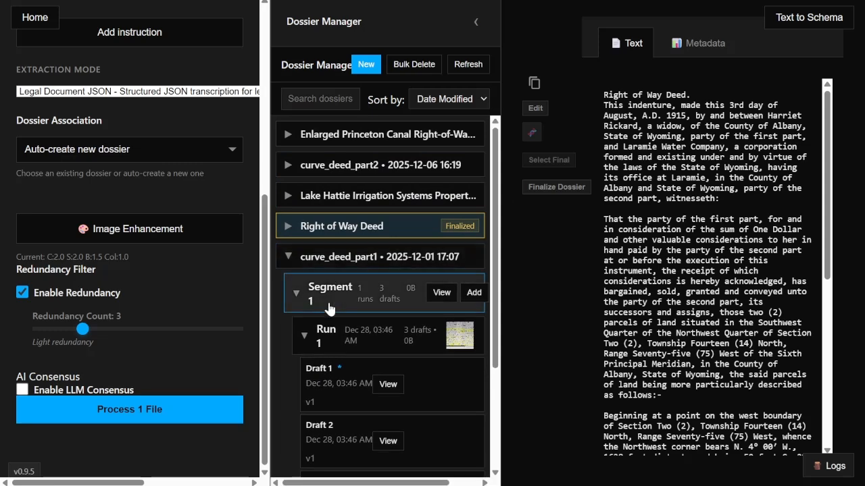
{"action": "scroll", "coordinate": [275, 277], "scroll_direction": "down", "scroll_amount": 2}
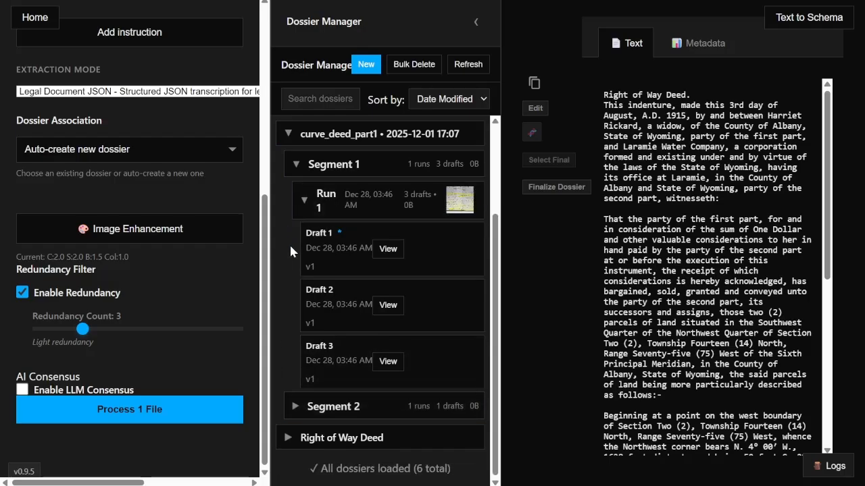
- Collapse the open segments in the curve_deed_part1 and curve_deed_part2 dossiers
{"action": "left_click", "coordinate": [310, 179]}
{"action": "left_click", "coordinate": [315, 166]}
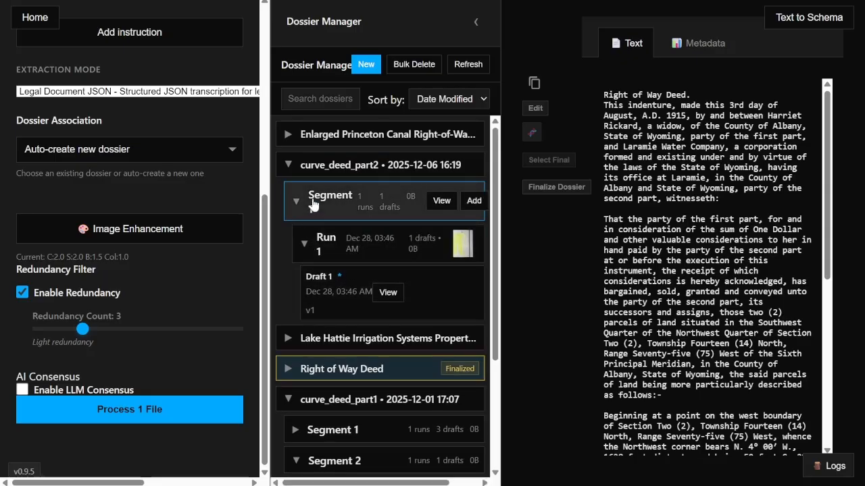
{"action": "left_click", "coordinate": [316, 199]}
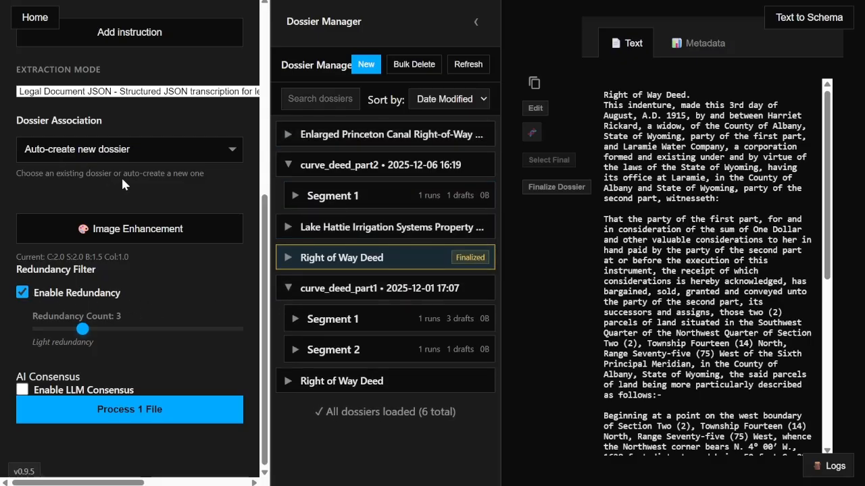
- Try associating the extraction with the curve_deed_part2 dossier, checking its segment options, and return the association to Auto-create new dossier
{"action": "left_click", "coordinate": [205, 152]}
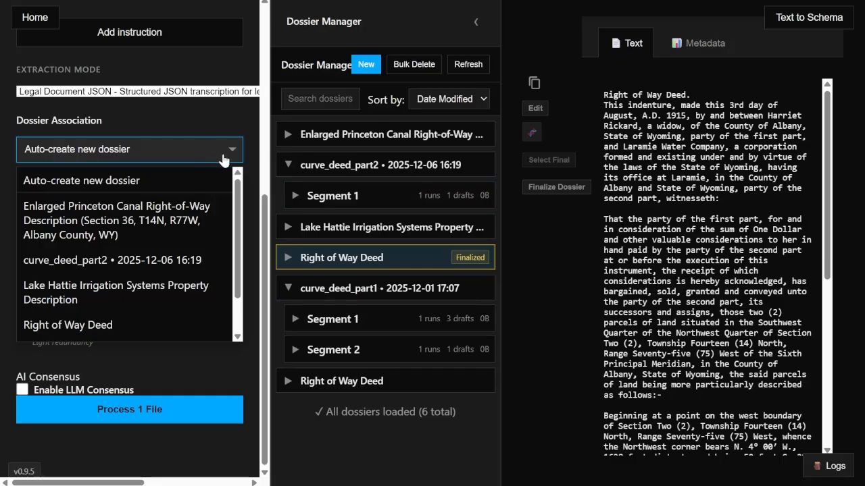
{"action": "left_click", "coordinate": [161, 116]}
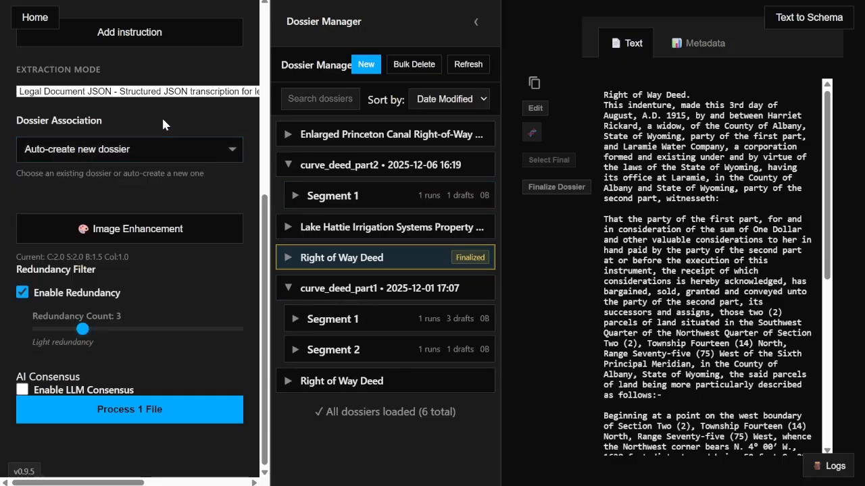
{"action": "left_click", "coordinate": [185, 158]}
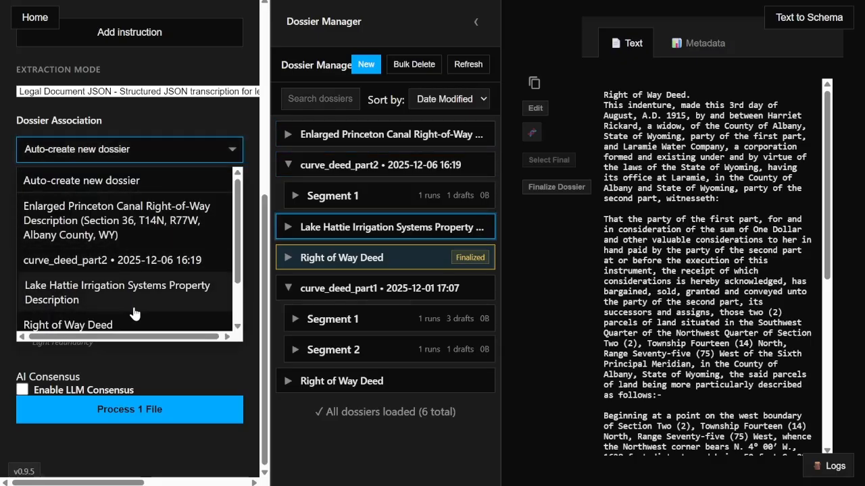
{"action": "left_click", "coordinate": [138, 261]}
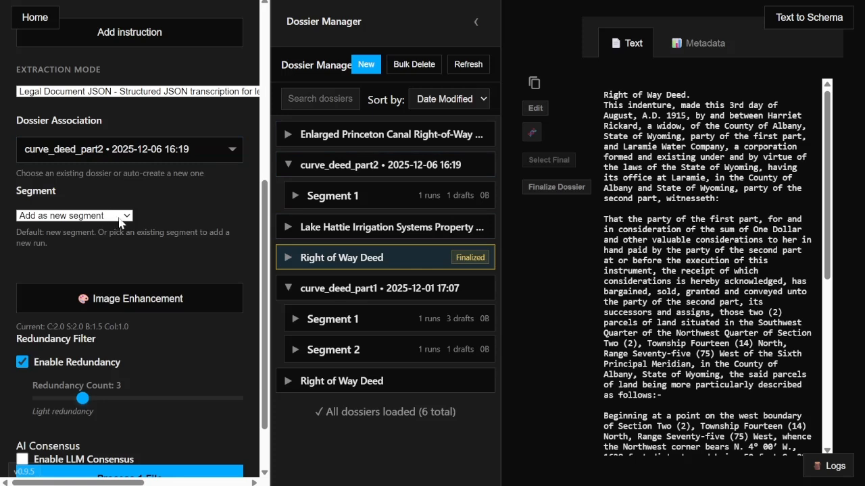
{"action": "left_click", "coordinate": [90, 216]}
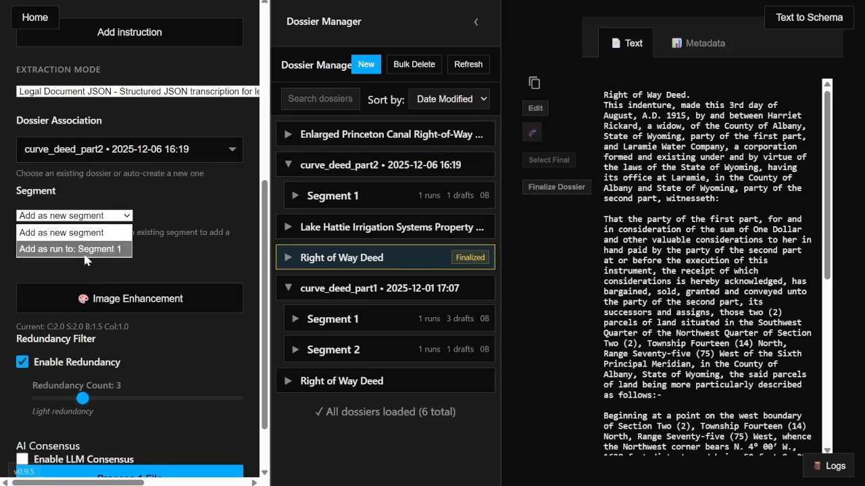
{"action": "left_click", "coordinate": [101, 218]}
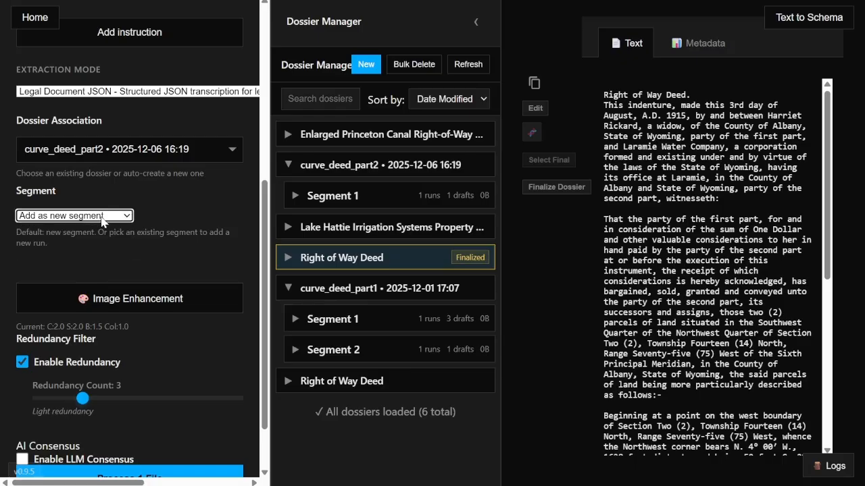
{"action": "left_click", "coordinate": [136, 160]}
{"action": "left_click", "coordinate": [121, 181]}
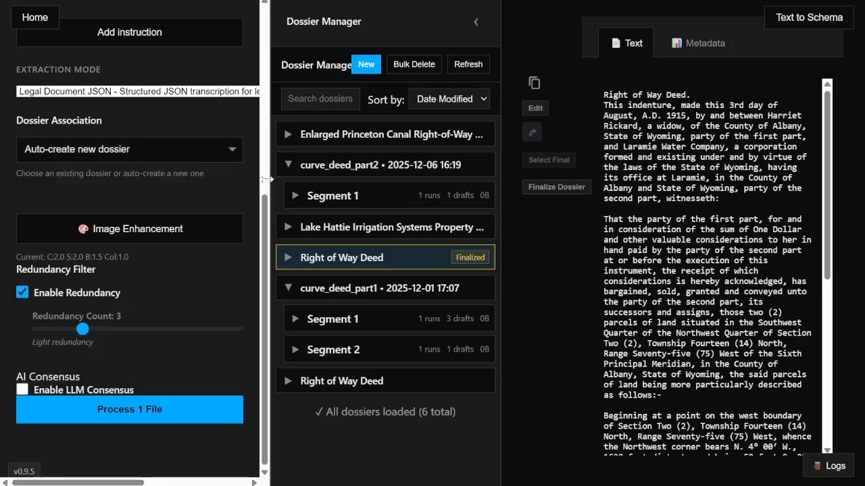
- Try contrast 3.0, sharpness 3.0, brightness 2.2 and color 2.0 in Image Enhancement, restoring the Default preset and cancelling the dialog
{"action": "left_click", "coordinate": [132, 229]}
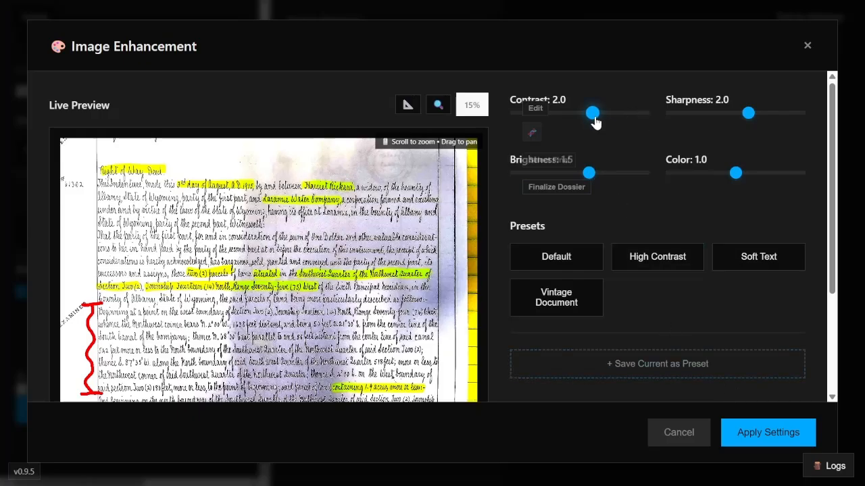
{"action": "left_click_drag", "start_coordinate": [595, 121], "coordinate": [645, 116]}
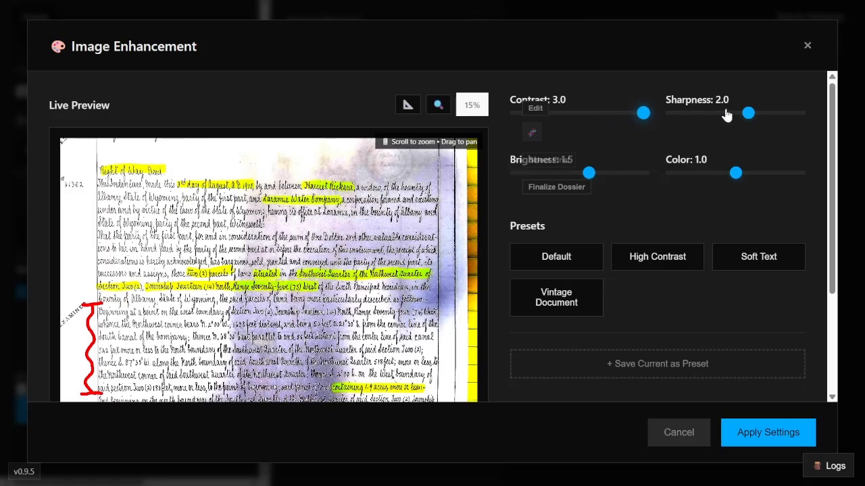
{"action": "mouse_move", "coordinate": [785, 120]}
{"action": "left_mouse_down"}
{"action": "mouse_move", "coordinate": [660, 120]}
{"action": "mouse_move", "coordinate": [785, 116]}
{"action": "left_mouse_up"}
{"action": "left_click_drag", "start_coordinate": [601, 174], "coordinate": [645, 180]}
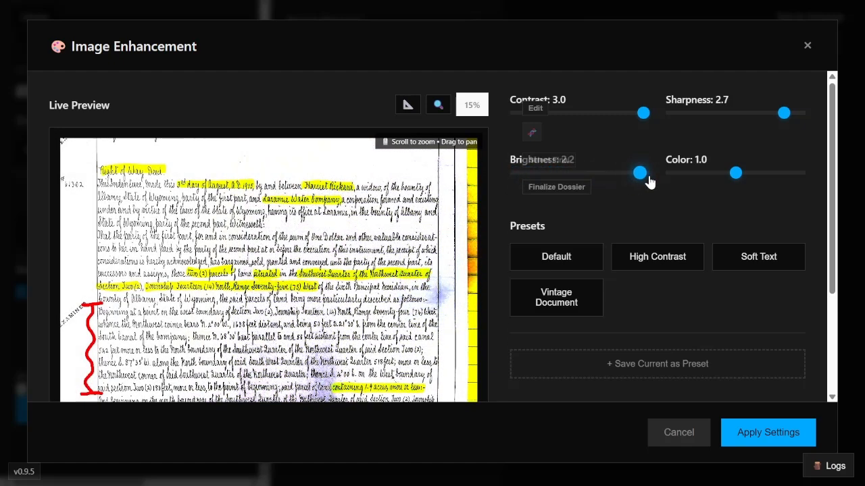
{"action": "left_click_drag", "start_coordinate": [735, 174], "coordinate": [809, 178]}
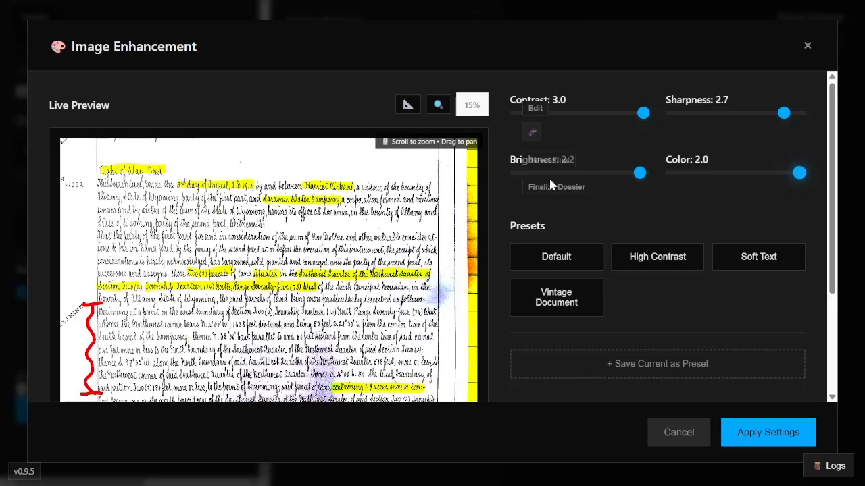
{"action": "left_click_drag", "start_coordinate": [779, 122], "coordinate": [804, 125]}
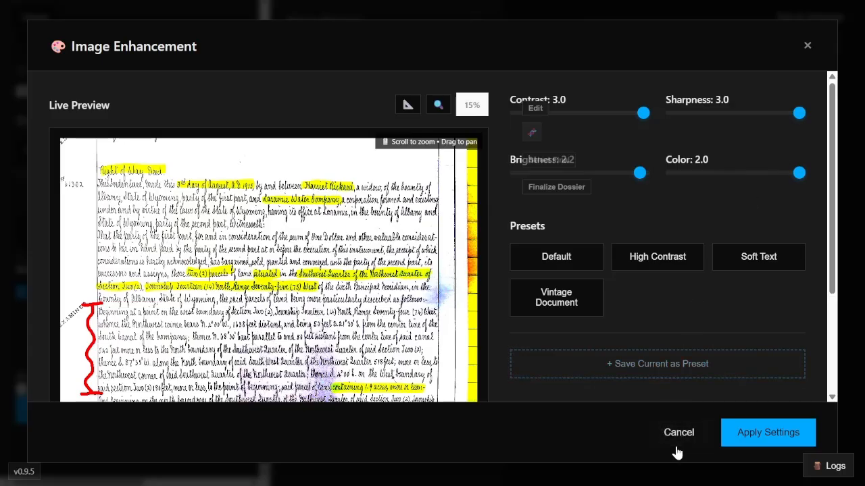
{"action": "left_click", "coordinate": [573, 261]}
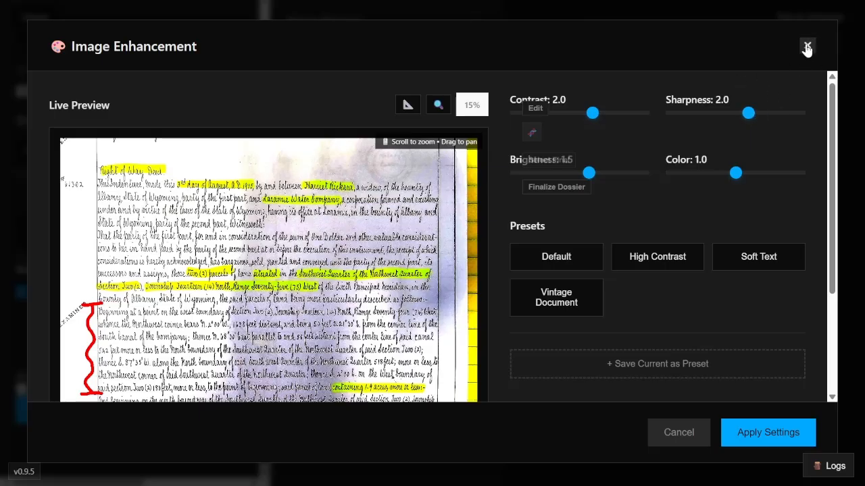
{"action": "left_click", "coordinate": [699, 436]}
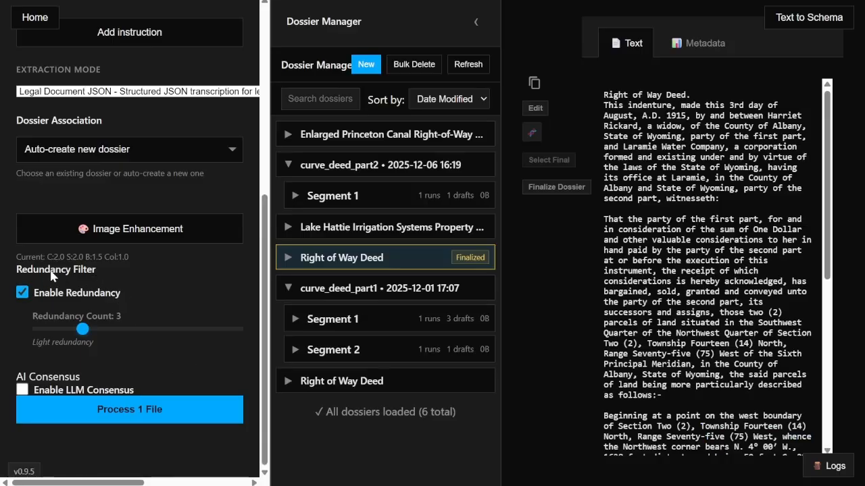
{"action": "left_click_drag", "start_coordinate": [21, 265], "coordinate": [113, 269]}
{"action": "left_click", "coordinate": [114, 269]}
{"action": "left_click_drag", "start_coordinate": [16, 270], "coordinate": [94, 270]}
{"action": "left_click", "coordinate": [94, 270]}
- Look inside Segment 1 of the curve_deed_part2 and curve_deed_part1 dossiers, collapsing each again
{"action": "left_click", "coordinate": [300, 200]}
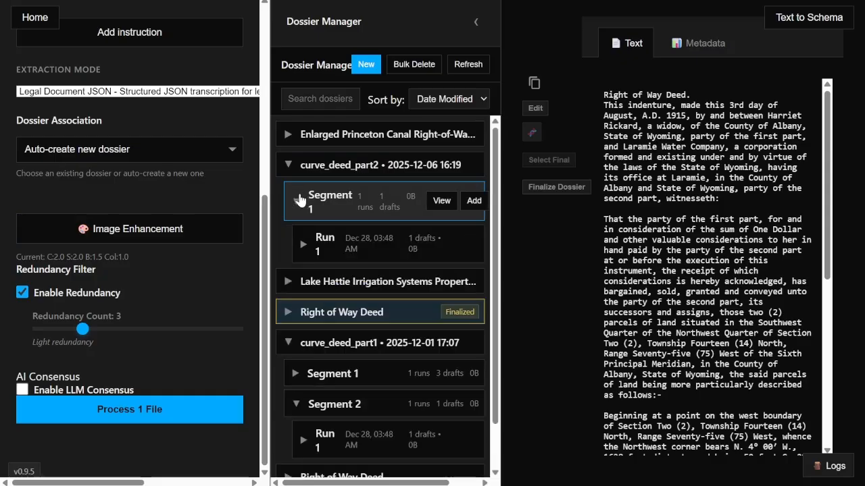
{"action": "left_click", "coordinate": [300, 200]}
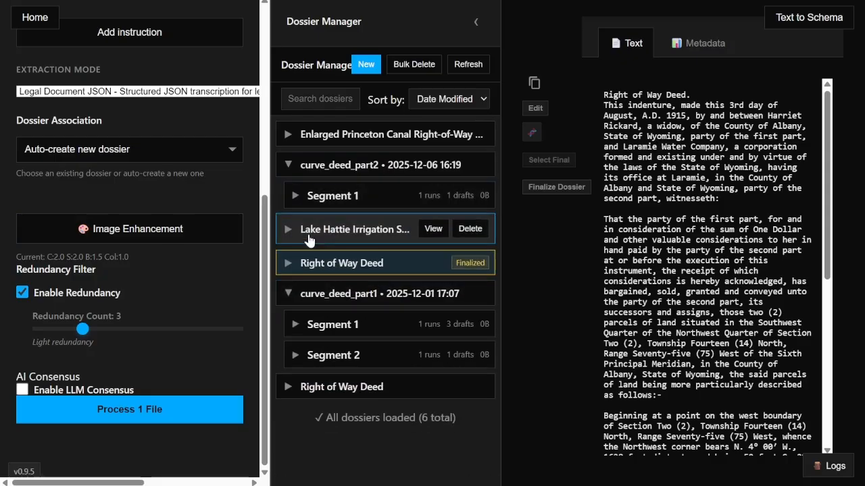
{"action": "left_click", "coordinate": [328, 328]}
{"action": "left_click", "coordinate": [329, 329]}
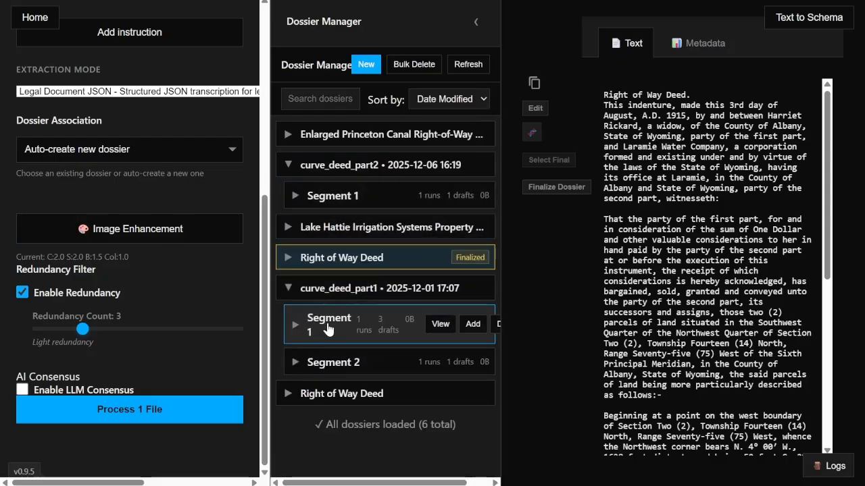
- Expand the finalized Right of Way Deed dossier and examine the drafts and consensus drafts in Run 1 of Segment 1
{"action": "left_click", "coordinate": [317, 263]}
{"action": "left_click", "coordinate": [323, 302]}
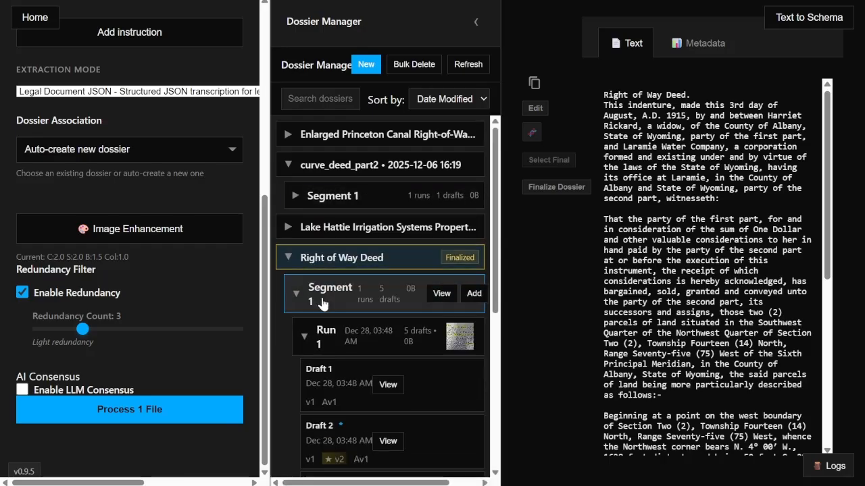
{"action": "scroll", "coordinate": [322, 303], "scroll_direction": "down", "scroll_amount": 3}
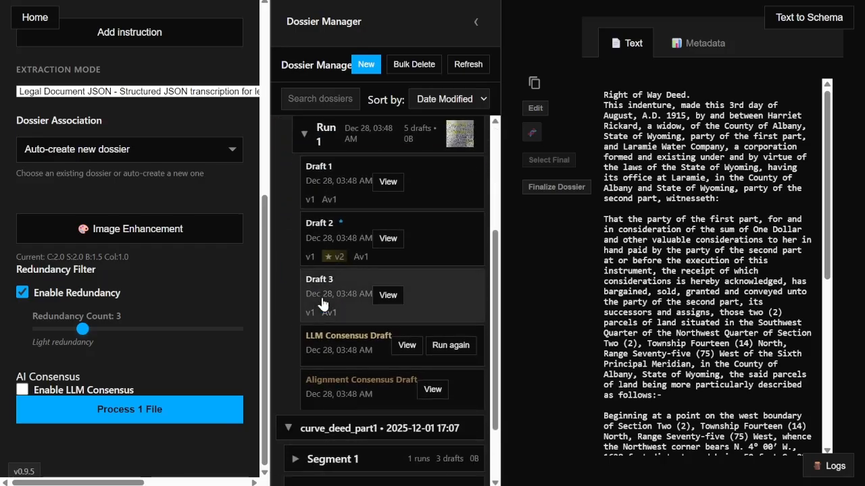
{"action": "scroll", "coordinate": [317, 294], "scroll_direction": "up", "scroll_amount": 2}
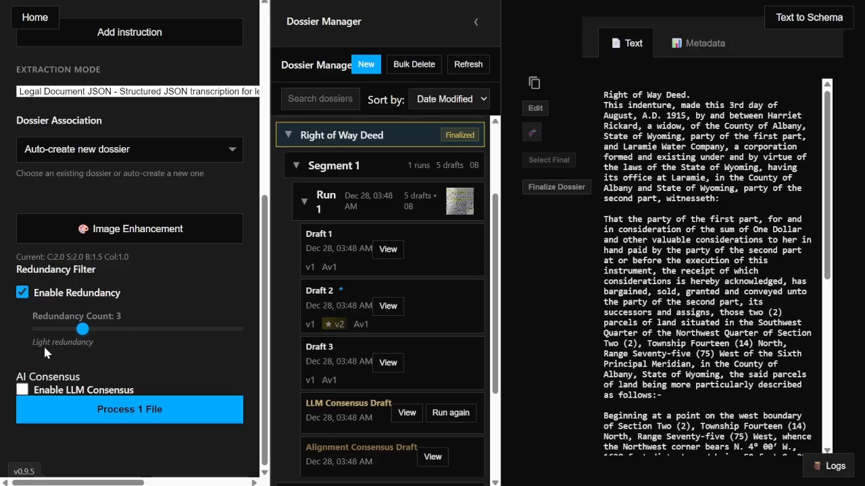
- Enable LLM Consensus for the extraction in the AI Consensus settings
{"action": "left_click", "coordinate": [22, 391]}
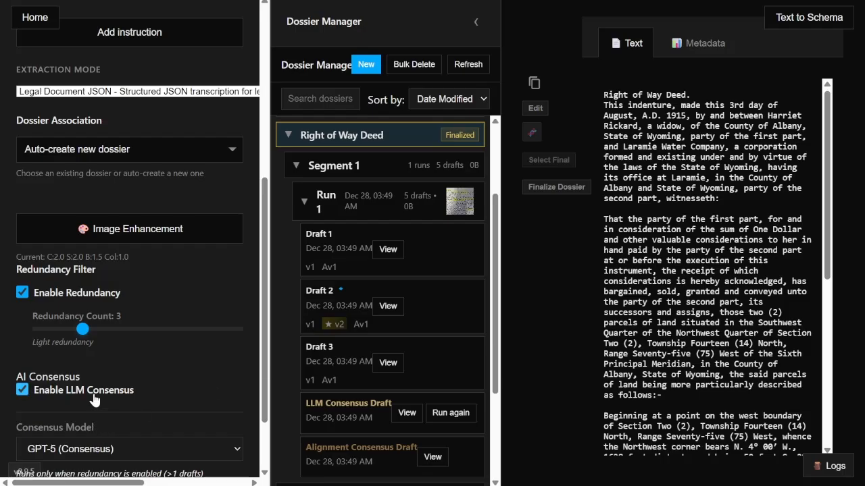
{"action": "left_click_drag", "start_coordinate": [94, 391], "coordinate": [147, 390]}
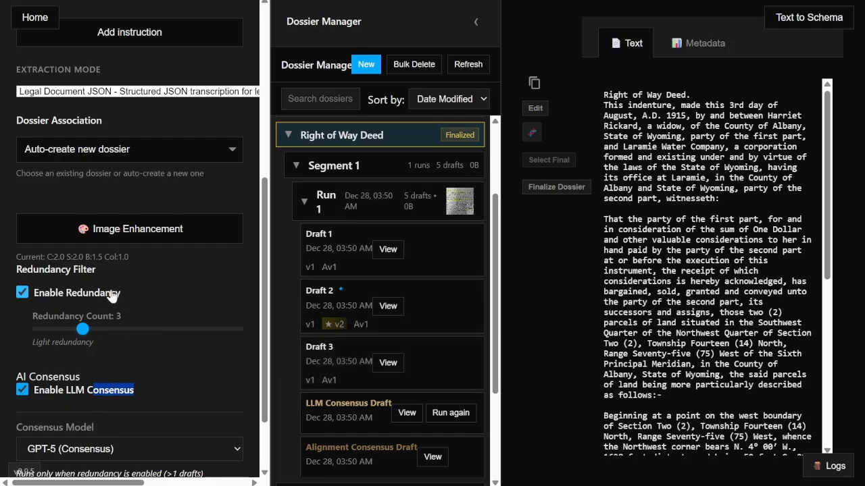
{"action": "left_click_drag", "start_coordinate": [111, 293], "coordinate": [145, 291]}
{"action": "left_click", "coordinate": [207, 377]}
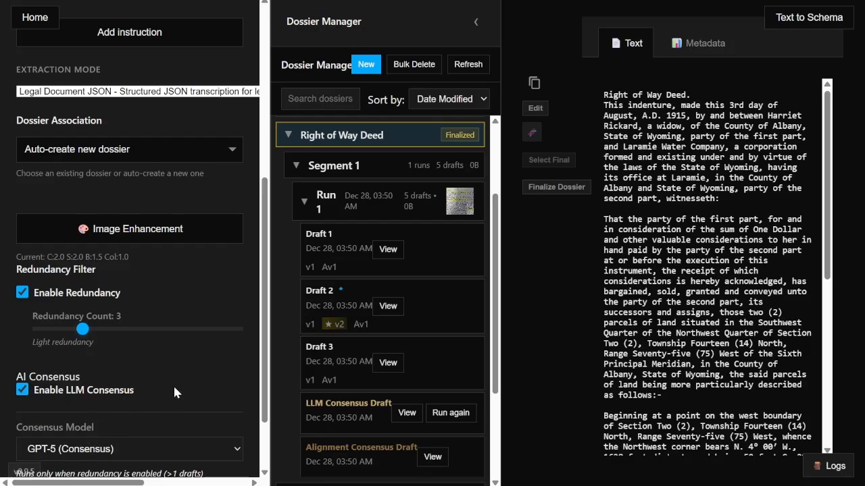
{"action": "scroll", "coordinate": [174, 385], "scroll_direction": "down", "scroll_amount": 1}
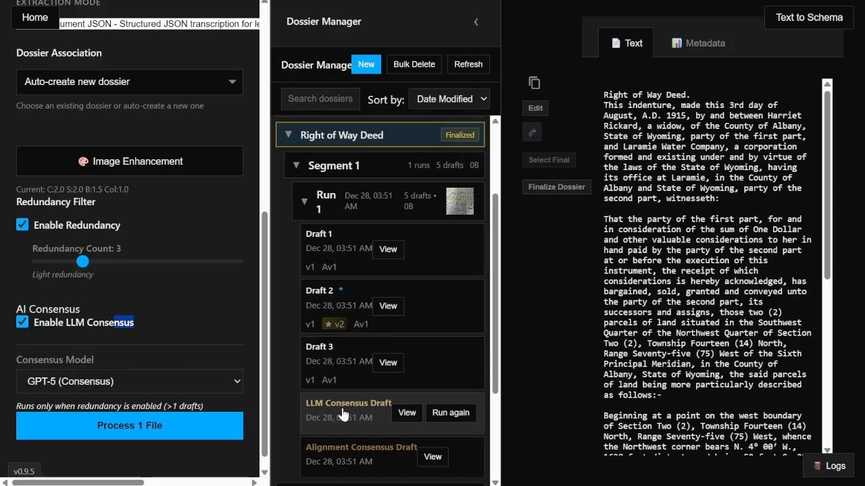
- Display the LLM Consensus Draft of the finalized Right of Way Deed and look through its text
{"action": "scroll", "coordinate": [345, 414], "scroll_direction": "down", "scroll_amount": 1}
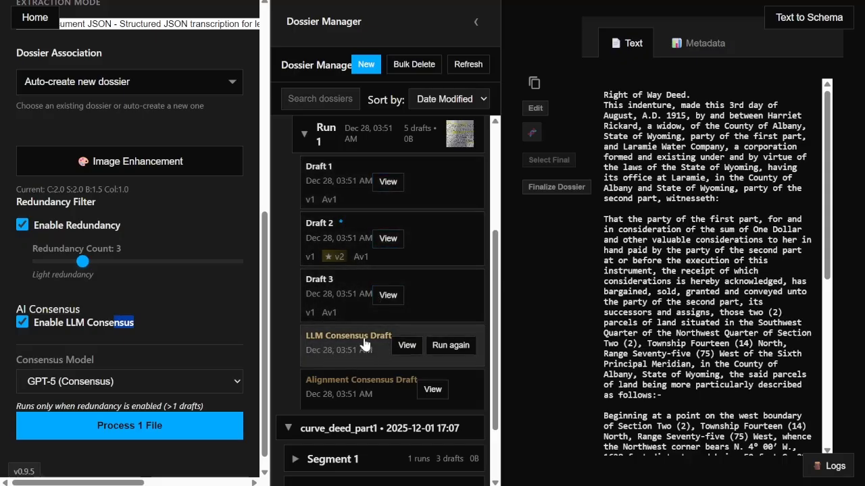
{"action": "left_click", "coordinate": [407, 346]}
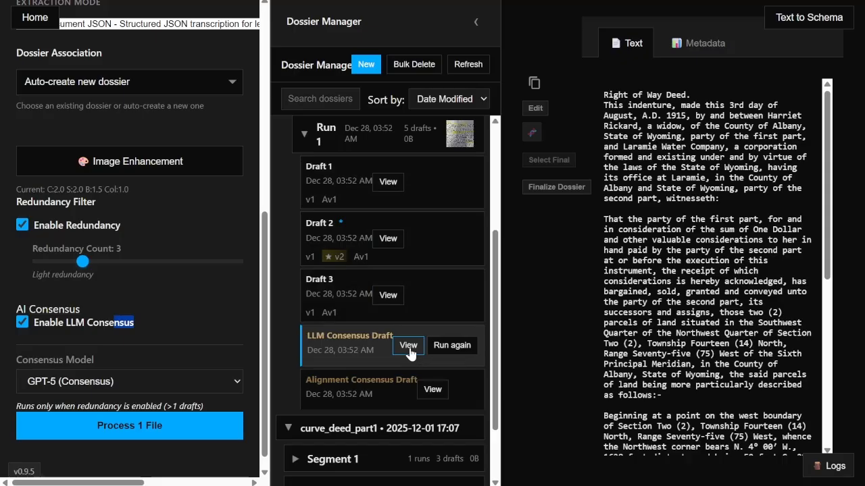
{"action": "scroll", "coordinate": [707, 267], "scroll_direction": "down", "scroll_amount": 2}
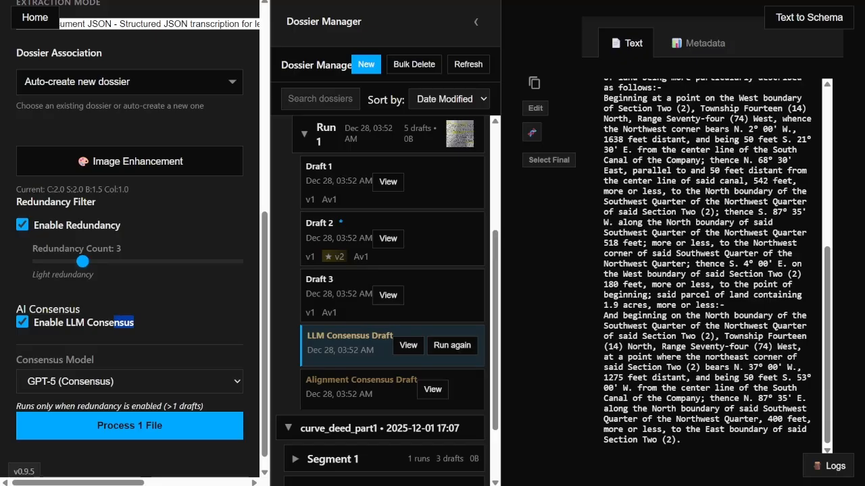
{"action": "scroll", "coordinate": [708, 267], "scroll_direction": "up", "scroll_amount": 5}
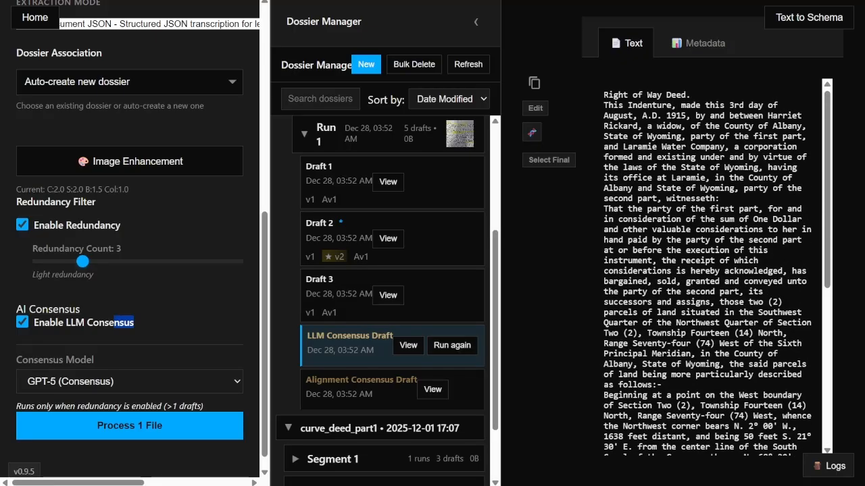
- Examine the opening paragraphs of the consensus draft, highlighting passages up to the start of the parcel description
{"action": "left_click_drag", "start_coordinate": [617, 105], "coordinate": [700, 375]}
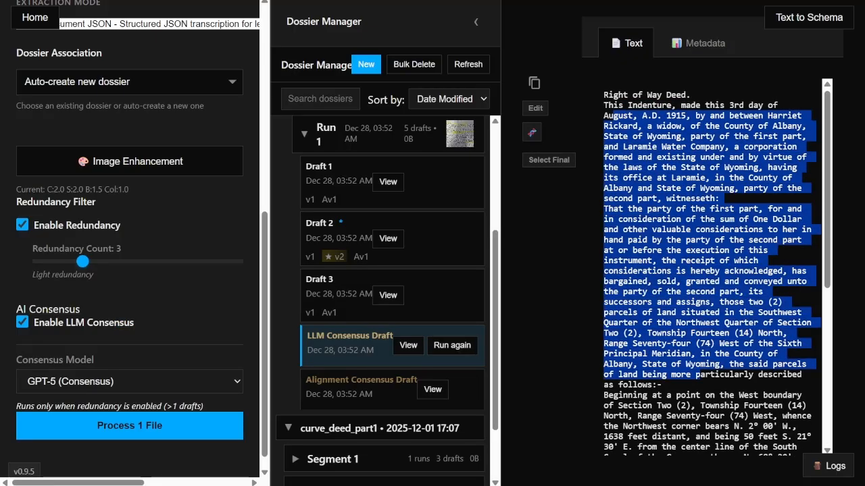
{"action": "left_click", "coordinate": [700, 375]}
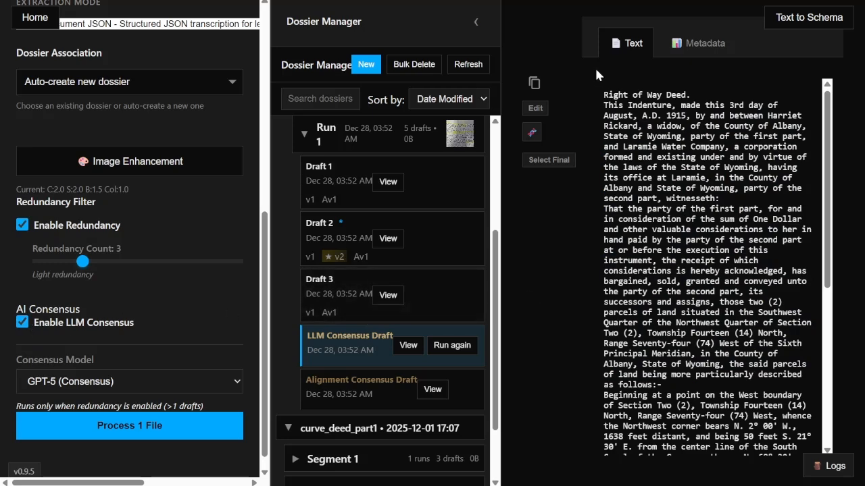
{"action": "left_click_drag", "start_coordinate": [604, 94], "coordinate": [677, 260]}
{"action": "left_click", "coordinate": [677, 260]}
{"action": "left_click_drag", "start_coordinate": [604, 96], "coordinate": [710, 199]}
{"action": "left_click", "coordinate": [696, 198]}
{"action": "left_click", "coordinate": [710, 199]}
{"action": "left_click_drag", "start_coordinate": [722, 199], "coordinate": [660, 229]}
{"action": "left_click", "coordinate": [752, 387]}
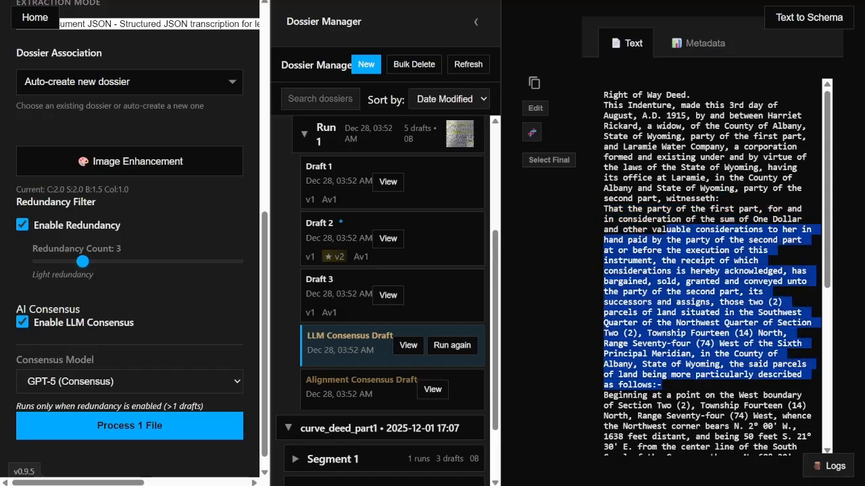
{"action": "left_click", "coordinate": [660, 229]}
- Start processing the one queued file with the current extraction settings
{"action": "scroll", "coordinate": [109, 331], "scroll_direction": "down", "scroll_amount": 1}
{"action": "left_click", "coordinate": [88, 400]}
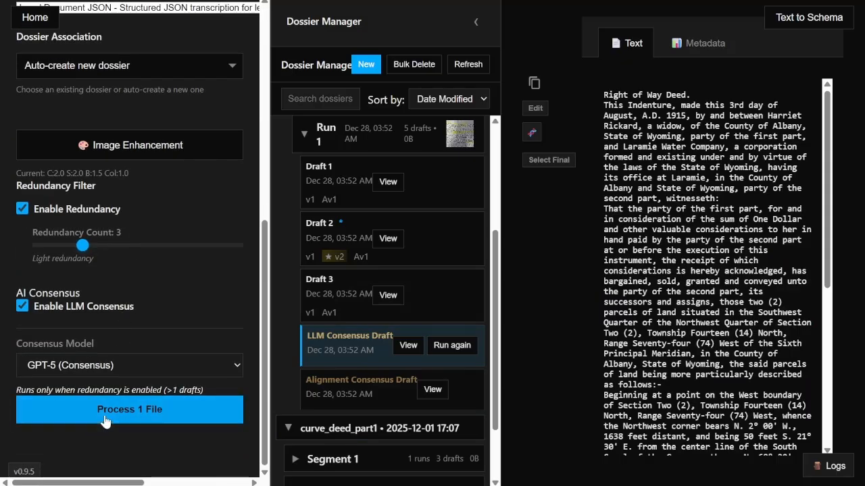
{"action": "left_click", "coordinate": [105, 419]}
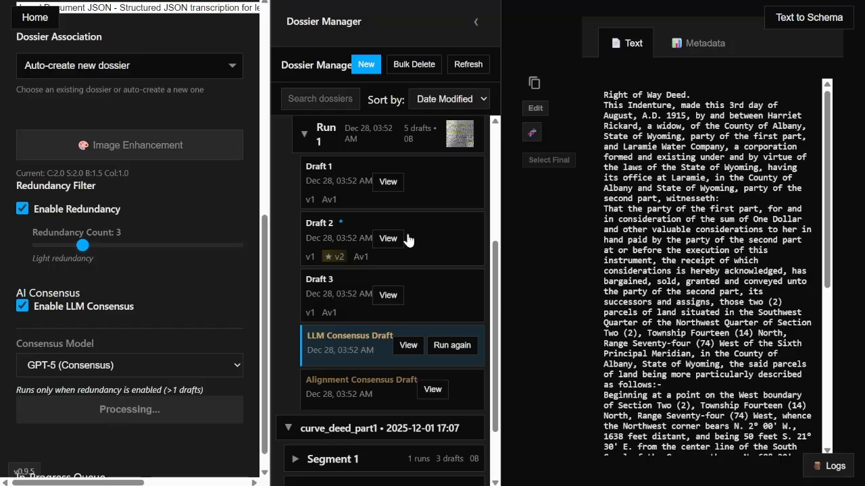
- Expand the processing legal_text_image dossier down to its Run 1 drafts and collapse the curve_deed_part2 and curve_deed_part1 dossiers
{"action": "scroll", "coordinate": [411, 239], "scroll_direction": "up", "scroll_amount": 4}
{"action": "left_click", "coordinate": [322, 142]}
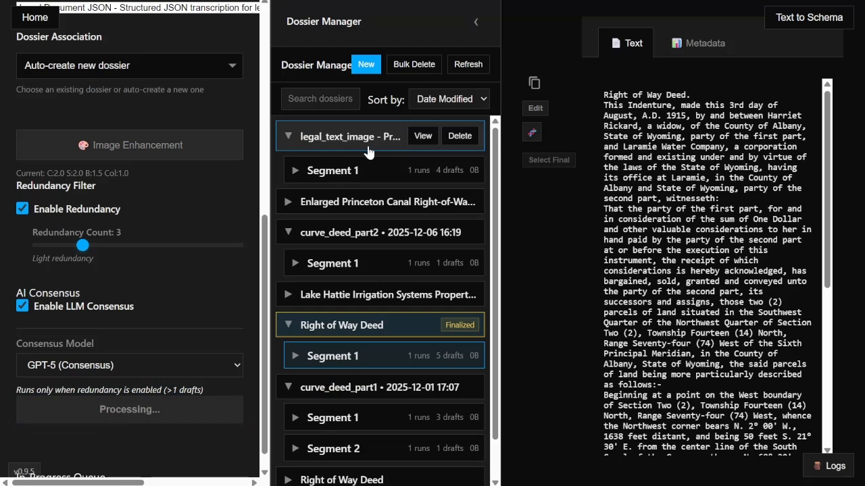
{"action": "left_click", "coordinate": [289, 231]}
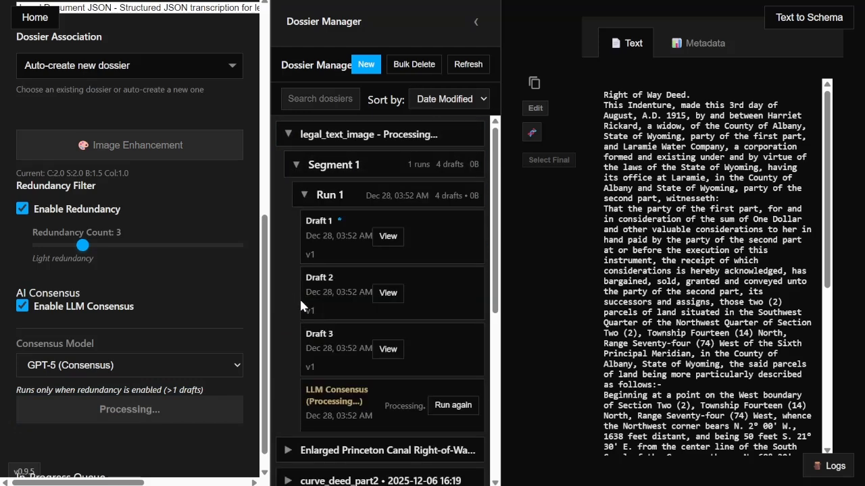
{"action": "scroll", "coordinate": [294, 237], "scroll_direction": "down", "scroll_amount": 3}
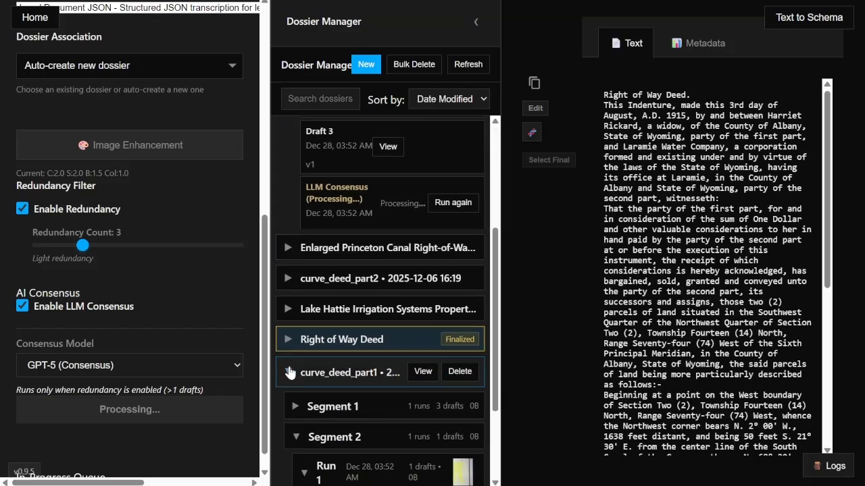
{"action": "left_click", "coordinate": [290, 377]}
{"action": "scroll", "coordinate": [315, 360], "scroll_direction": "up", "scroll_amount": 3}
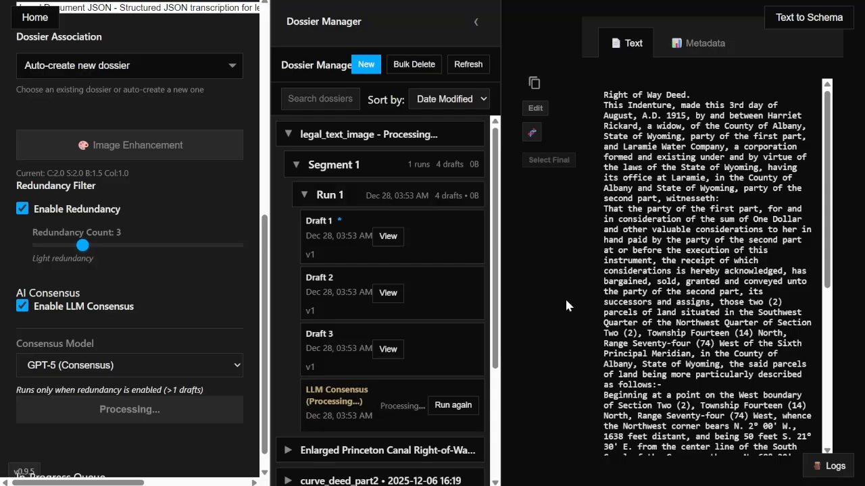
- Check the refreshed frontend logs and the backend logs for the processing job, and close the log viewer
{"action": "left_click", "coordinate": [813, 471]}
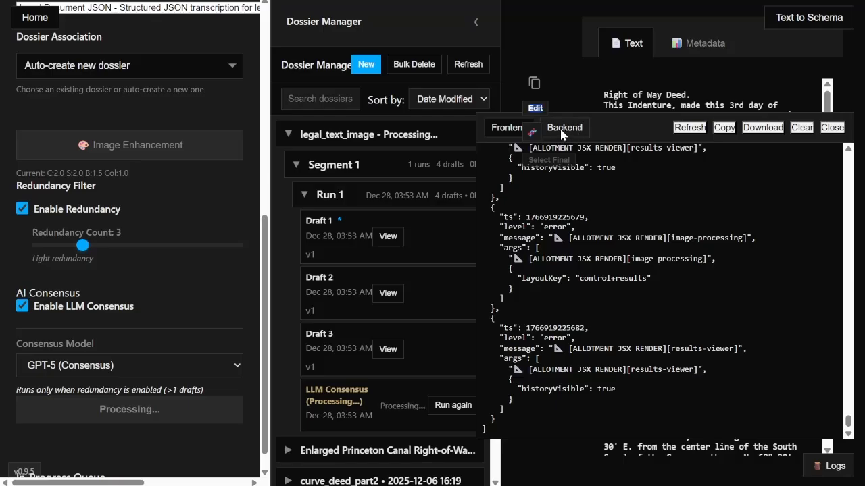
{"action": "left_click", "coordinate": [690, 130]}
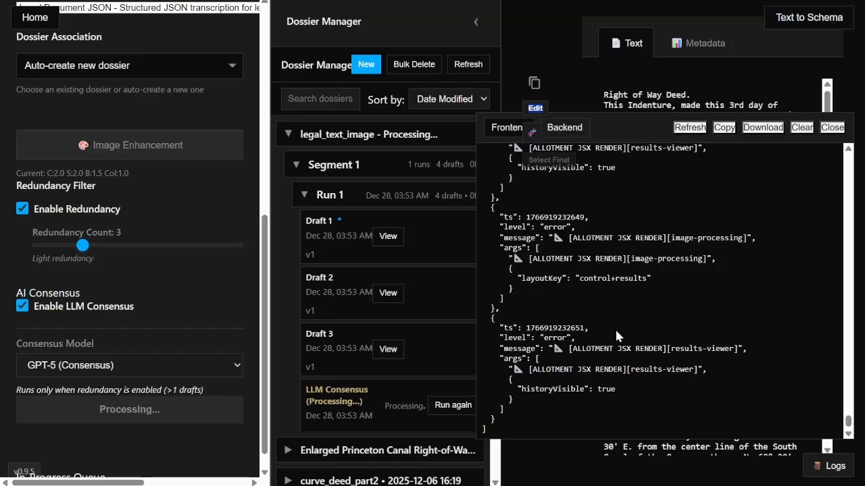
{"action": "left_click_drag", "start_coordinate": [598, 407], "coordinate": [588, 279]}
{"action": "left_click", "coordinate": [602, 263]}
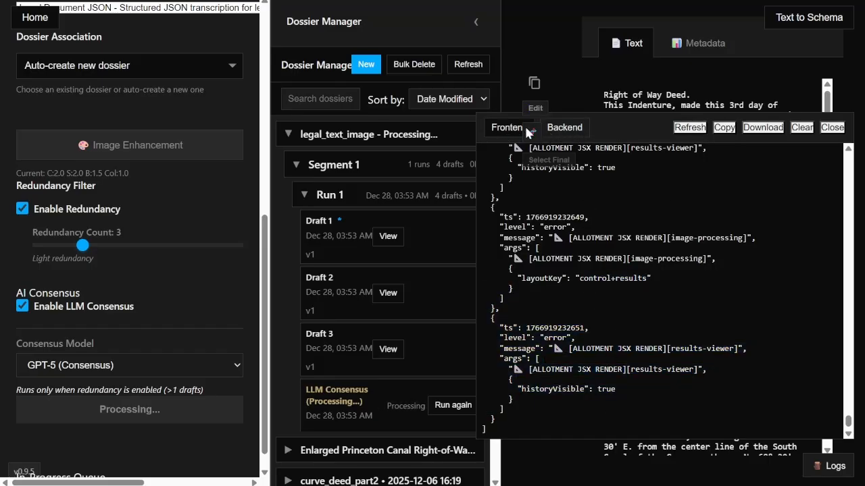
{"action": "left_click", "coordinate": [586, 128]}
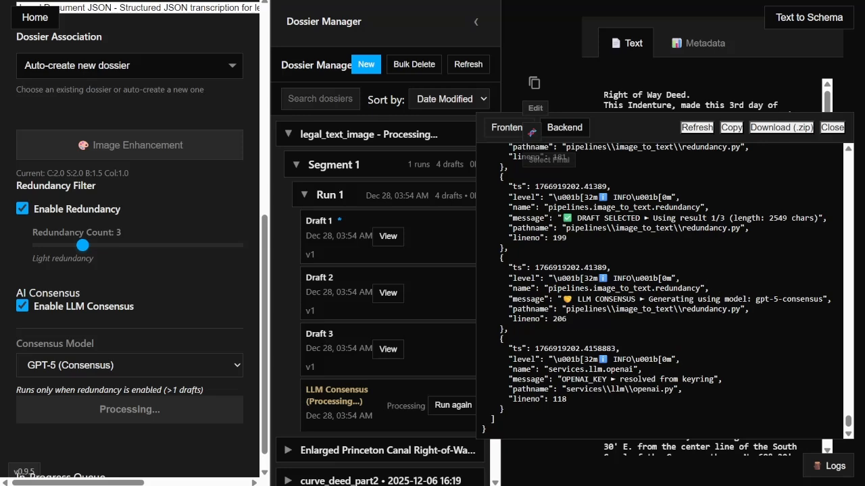
{"action": "left_click", "coordinate": [831, 127]}
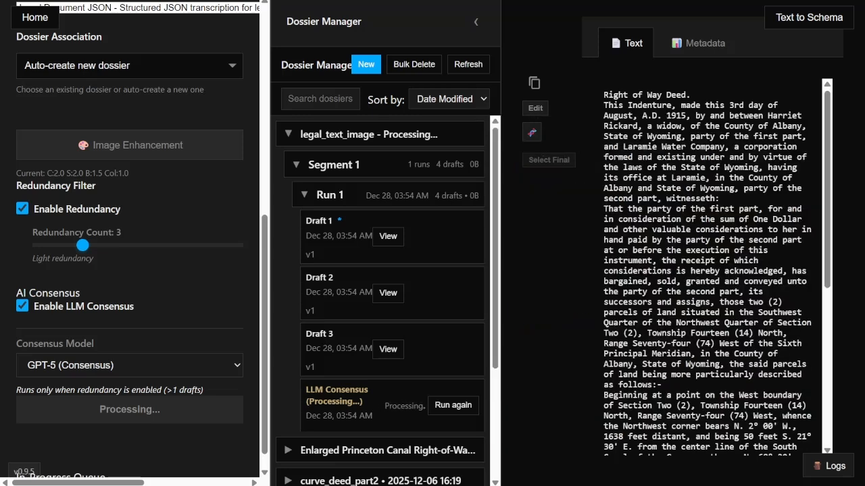
- Compare the texts of Draft 1, Draft 3 and Draft 2 in the processing run, returning to Draft 1
{"action": "left_click", "coordinate": [388, 236]}
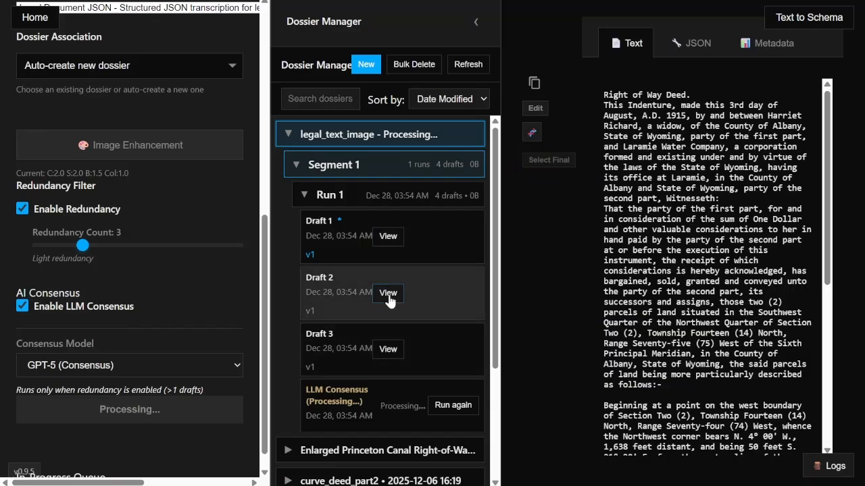
{"action": "left_click", "coordinate": [388, 350]}
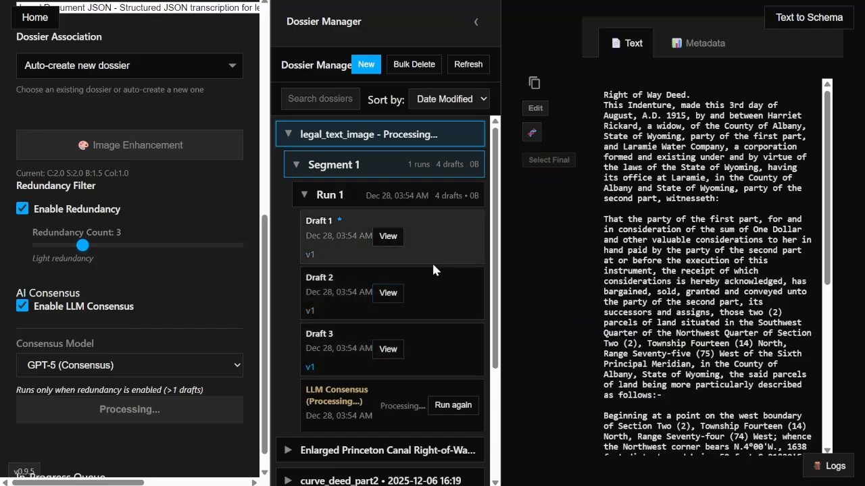
{"action": "left_click", "coordinate": [387, 293]}
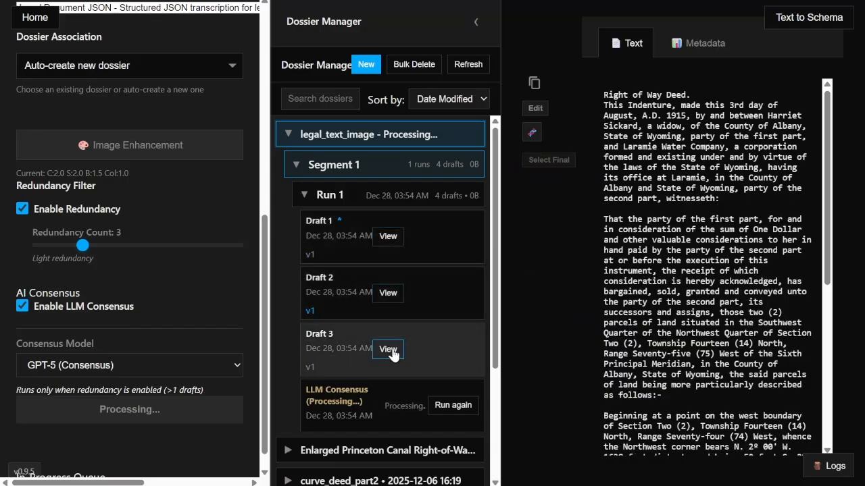
{"action": "left_click", "coordinate": [387, 237]}
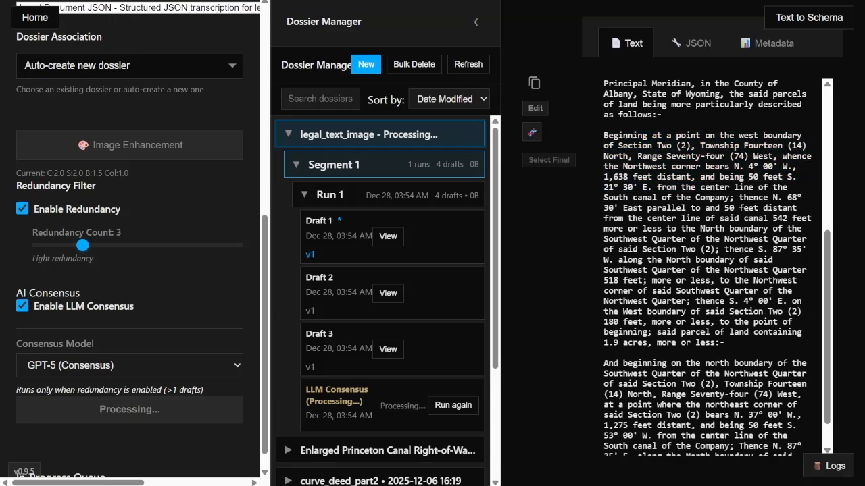
- Examine Draft 1's parcel descriptions, highlighting the first bearing to the Northwest corner
{"action": "left_click_drag", "start_coordinate": [778, 166], "coordinate": [744, 167]}
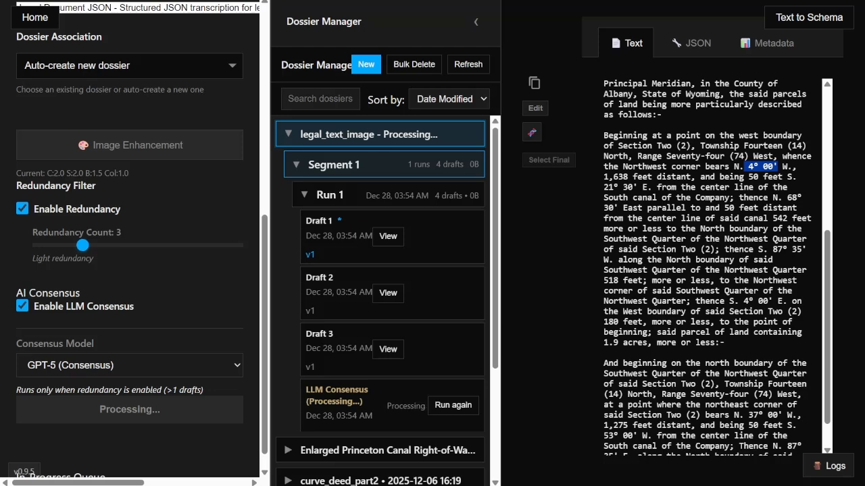
{"action": "left_click_drag", "start_coordinate": [696, 250], "coordinate": [719, 280]}
{"action": "left_click", "coordinate": [719, 281]}
{"action": "scroll", "coordinate": [719, 280], "scroll_direction": "down", "scroll_amount": 1}
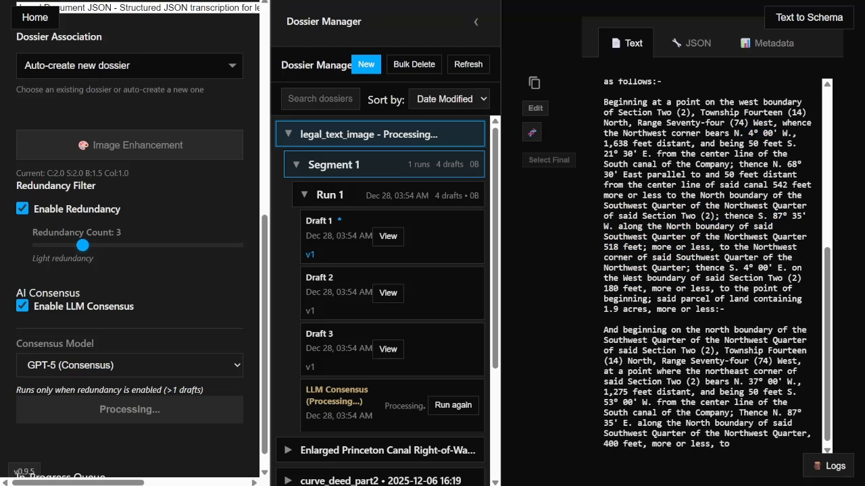
{"action": "scroll", "coordinate": [720, 280], "scroll_direction": "up", "scroll_amount": 5}
{"action": "scroll", "coordinate": [720, 281], "scroll_direction": "down", "scroll_amount": 5}
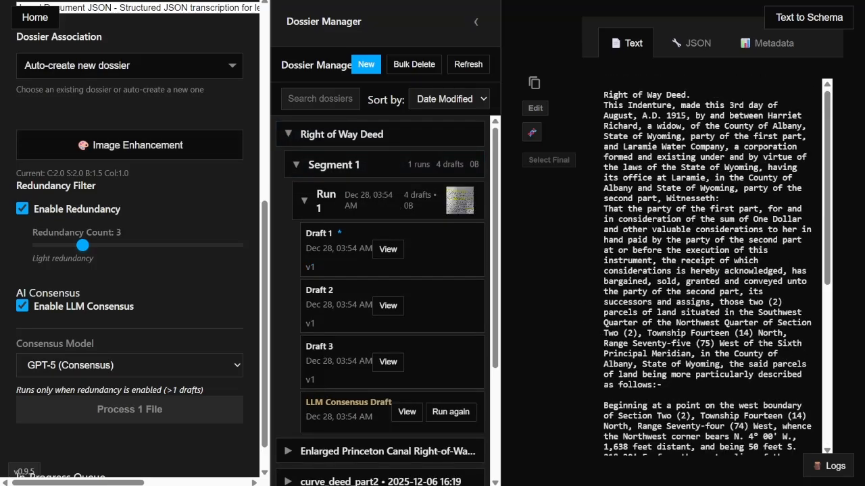
- Display the new run's LLM Consensus Draft and examine its parcel description, highlighting "Range Seventy-four (74)"
{"action": "left_click", "coordinate": [407, 413]}
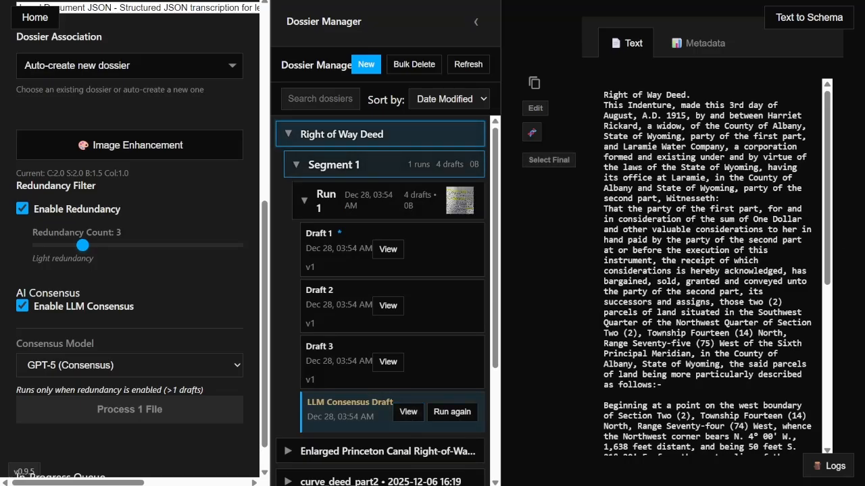
{"action": "scroll", "coordinate": [710, 270], "scroll_direction": "down", "scroll_amount": 2}
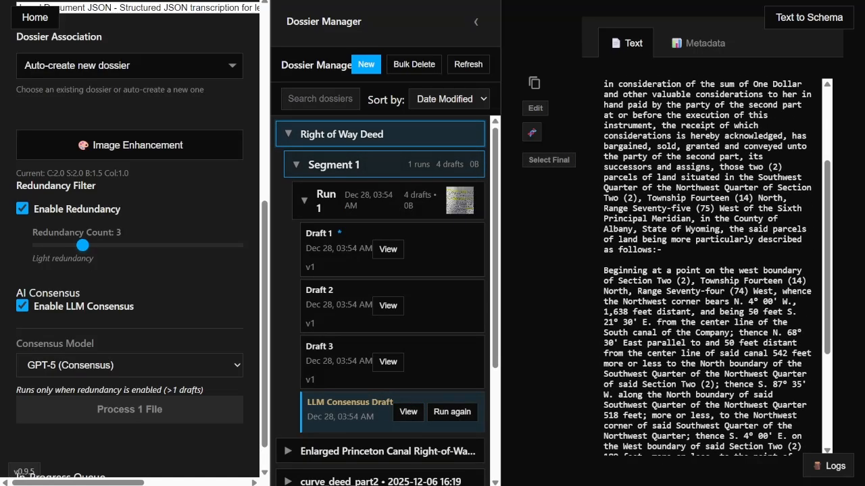
{"action": "scroll", "coordinate": [710, 270], "scroll_direction": "down", "scroll_amount": 1}
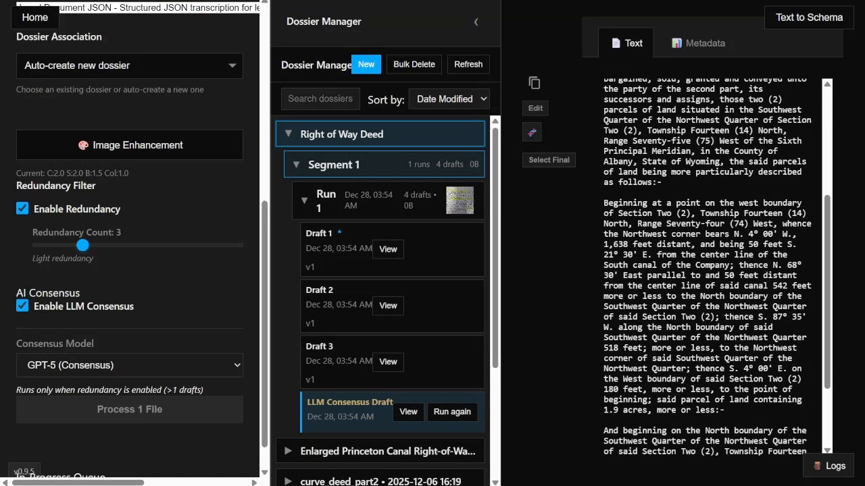
{"action": "scroll", "coordinate": [710, 271], "scroll_direction": "down", "scroll_amount": 1}
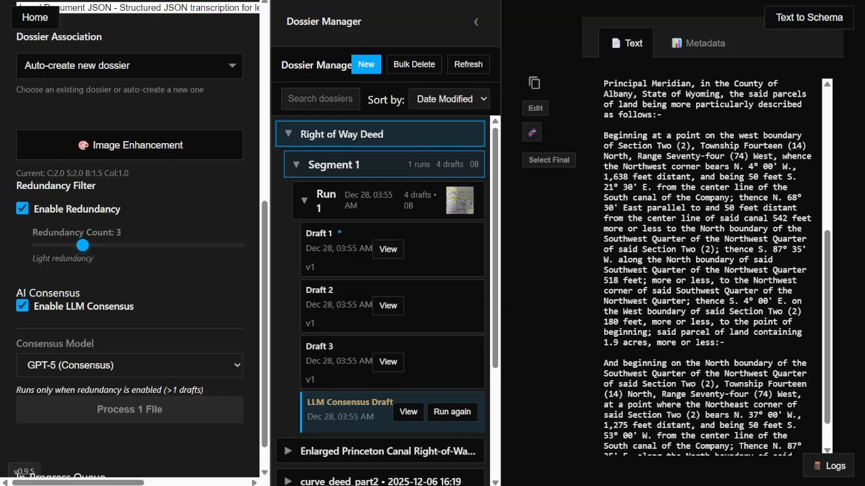
{"action": "scroll", "coordinate": [709, 270], "scroll_direction": "up", "scroll_amount": 2}
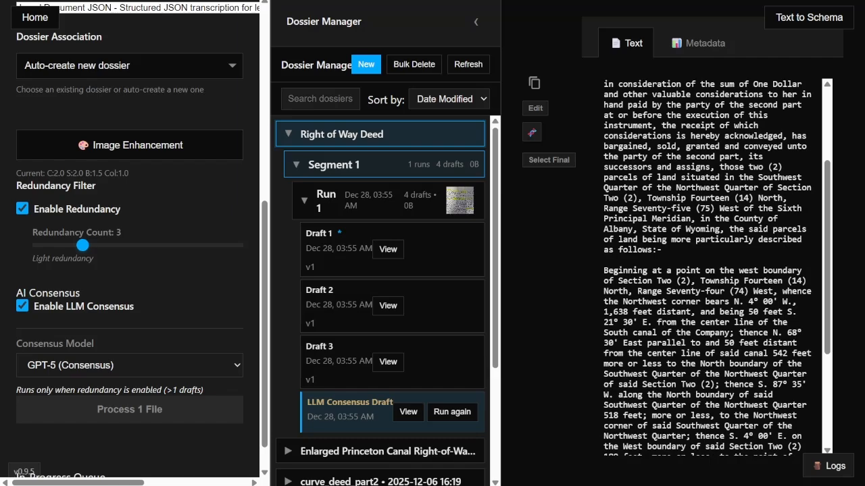
{"action": "left_click_drag", "start_coordinate": [749, 292], "coordinate": [638, 291]}
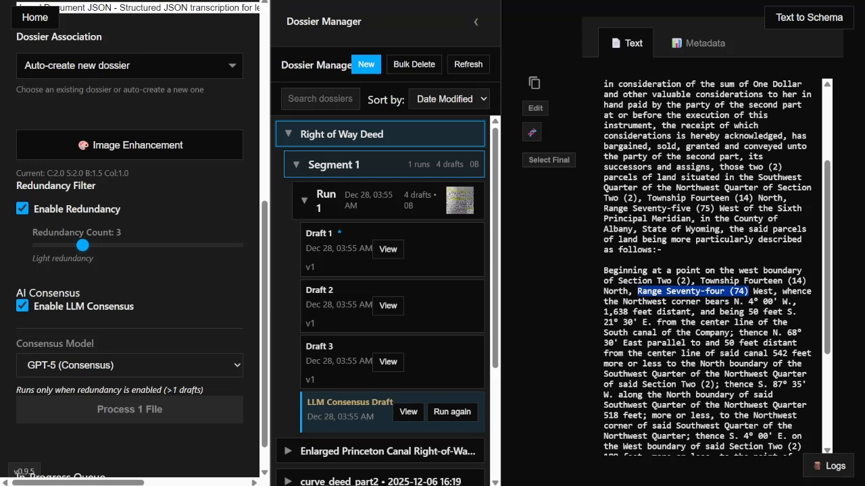
{"action": "left_click", "coordinate": [638, 291]}
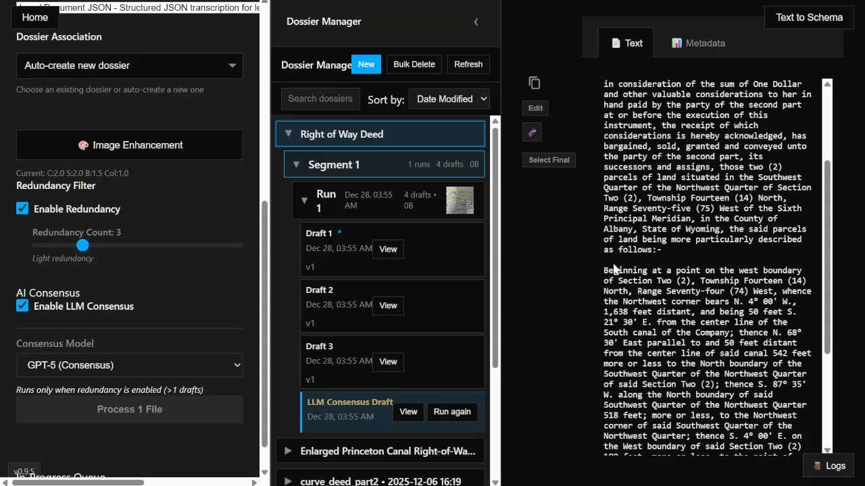
- View Run 1's source image beside the consensus text to compare the range references, and close the image viewer
{"action": "mouse_move", "coordinate": [456, 213]}
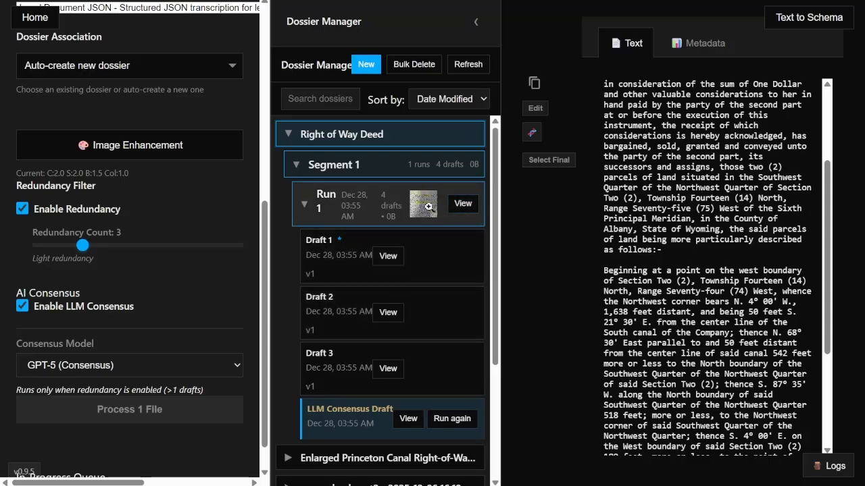
{"action": "left_click", "coordinate": [431, 205]}
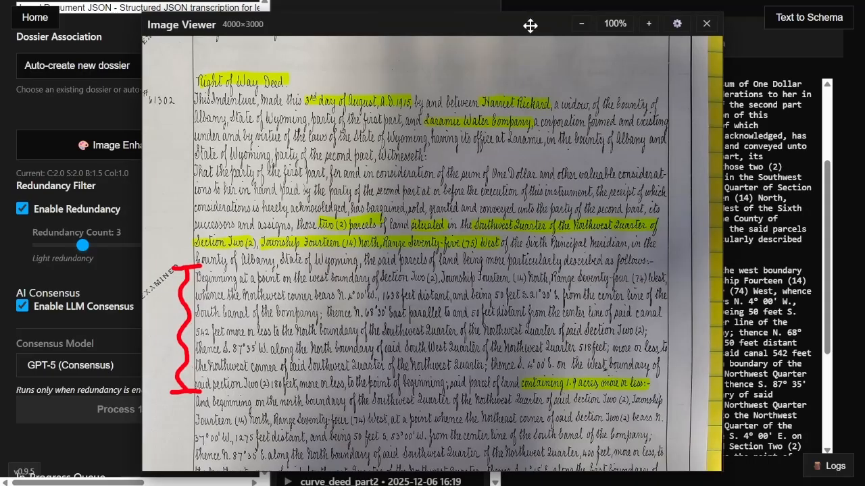
{"action": "left_click_drag", "start_coordinate": [535, 26], "coordinate": [396, 24]}
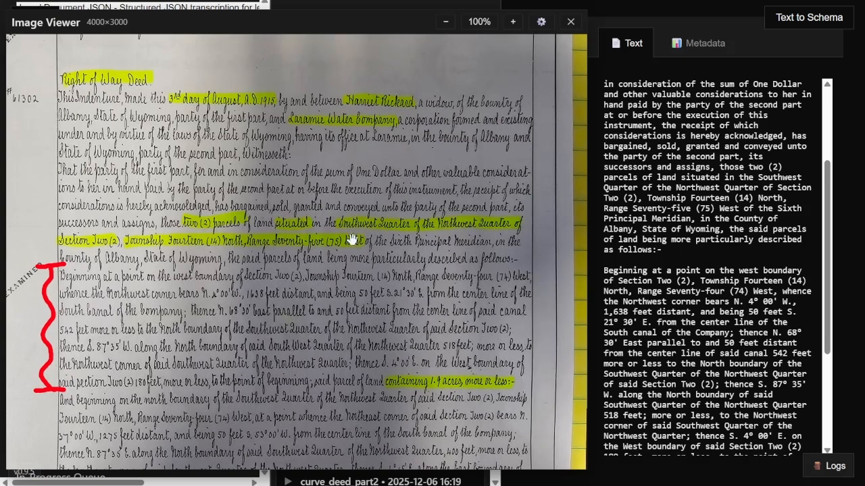
{"action": "left_click", "coordinate": [571, 22]}
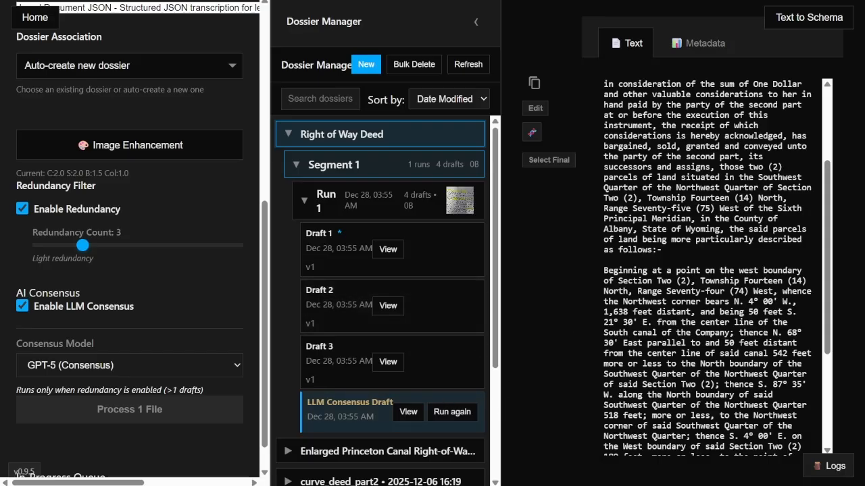
- Edit the LLM Consensus Draft so the first parcel's description reads "Range Seventy-five (75) West", and save the edited version
{"action": "left_click", "coordinate": [535, 110]}
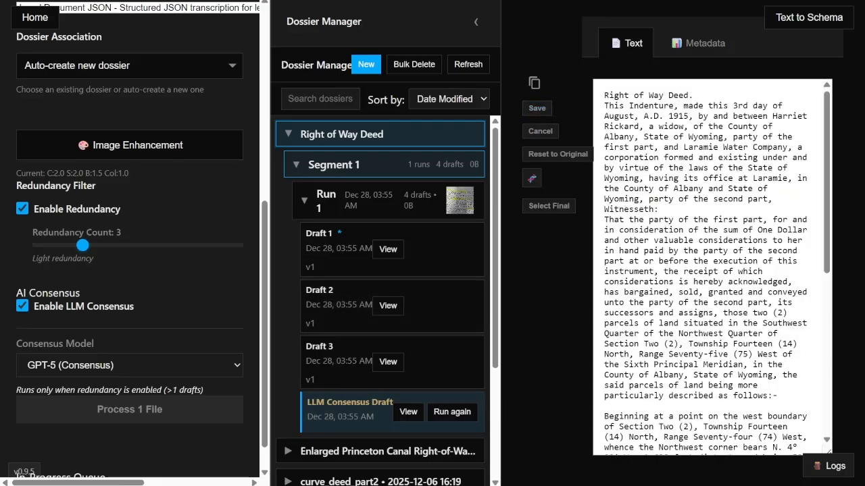
{"action": "scroll", "coordinate": [710, 270], "scroll_direction": "down", "scroll_amount": 1}
{"action": "scroll", "coordinate": [709, 270], "scroll_direction": "down", "scroll_amount": 1}
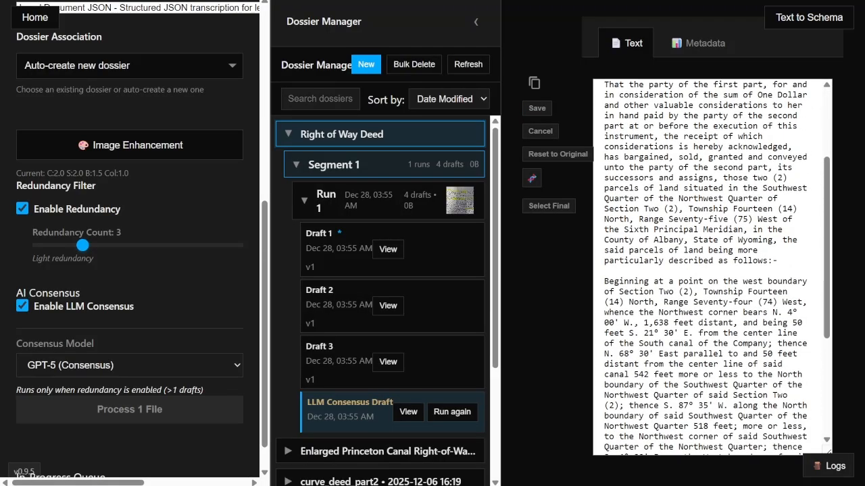
{"action": "left_click_drag", "start_coordinate": [773, 303], "coordinate": [738, 303]}
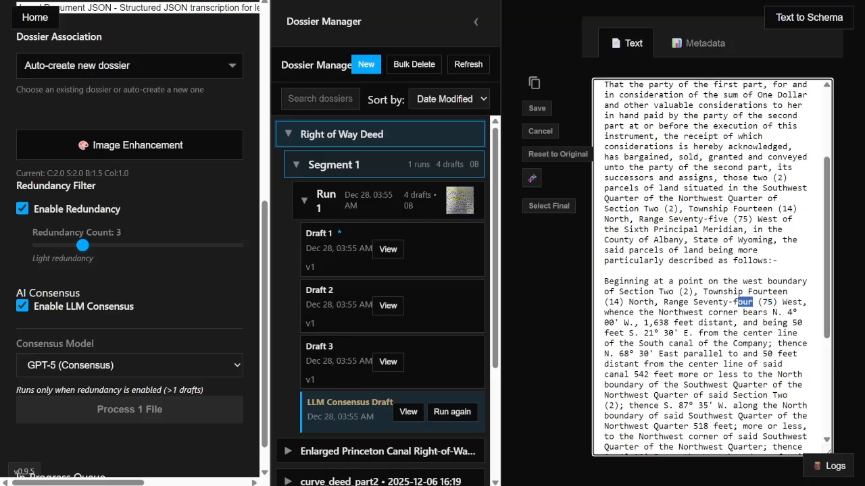
{"action": "type", "text": "fiv"}
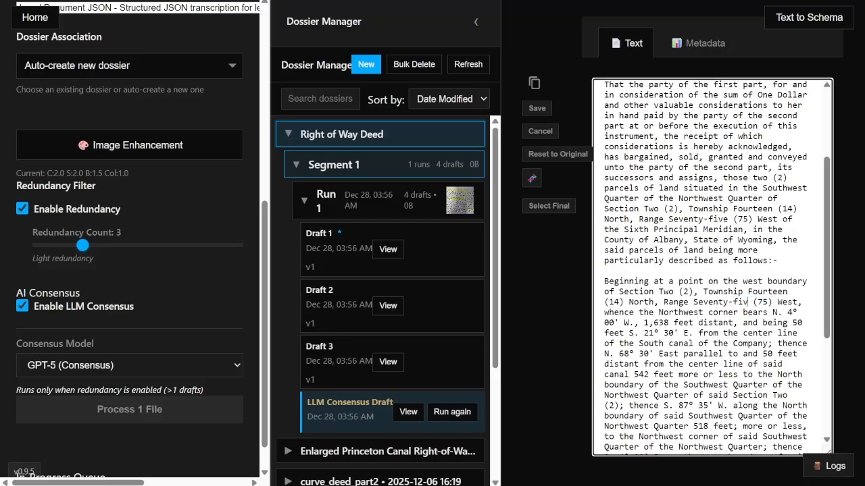
{"action": "type", "text": "e"}
{"action": "left_click", "coordinate": [539, 110]}
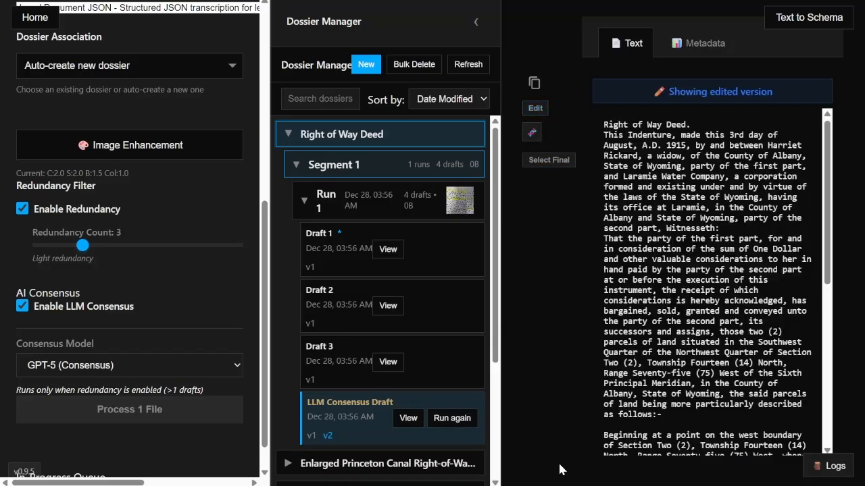
- Display version v1 of the LLM Consensus Draft and check the range wording in its first parcel description
{"action": "left_click", "coordinate": [312, 436]}
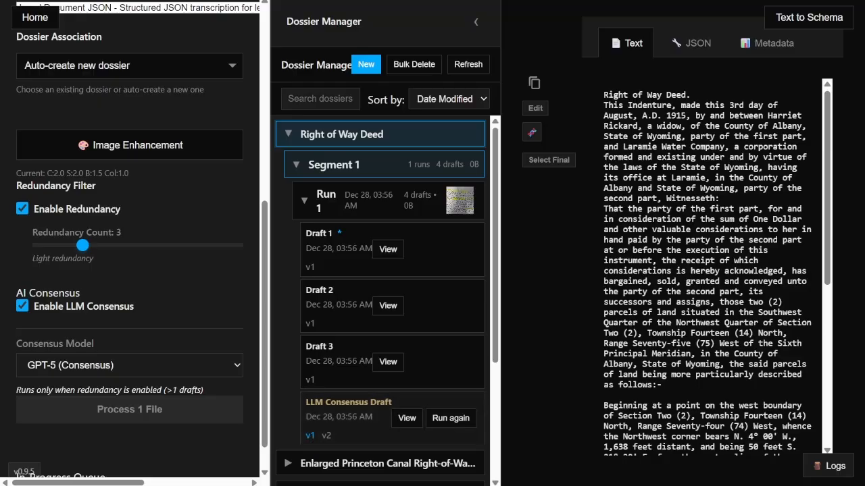
{"action": "scroll", "coordinate": [706, 270], "scroll_direction": "down", "scroll_amount": 3}
{"action": "scroll", "coordinate": [706, 270], "scroll_direction": "down", "scroll_amount": 3}
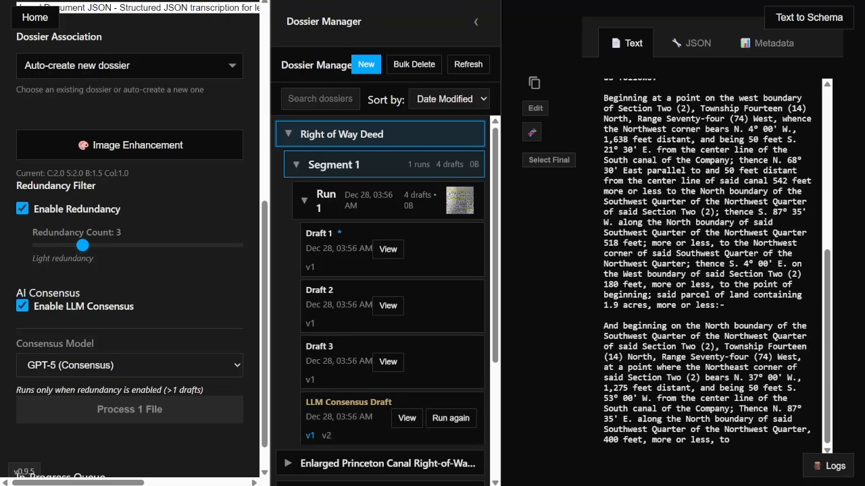
{"action": "scroll", "coordinate": [769, 321], "scroll_direction": "up", "scroll_amount": 2}
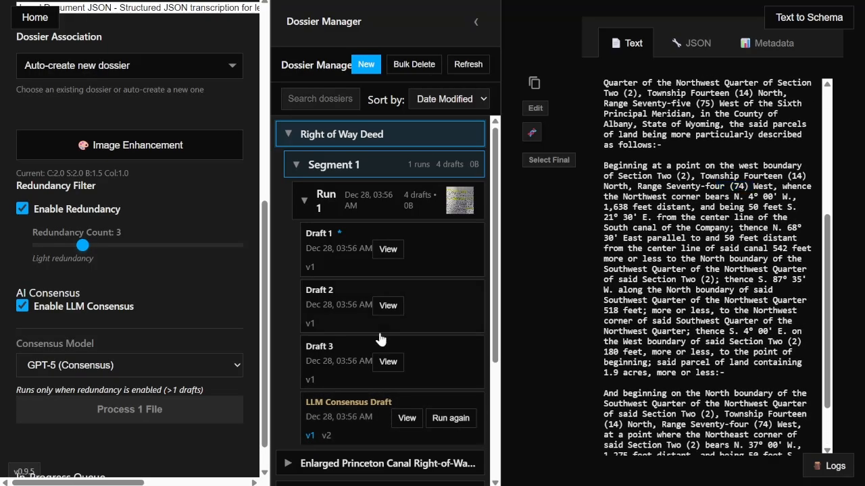
- Compare versions v2 and v1 of the LLM Consensus Draft for the range wording in the first parcel description, ending on v2
{"action": "left_click", "coordinate": [326, 436]}
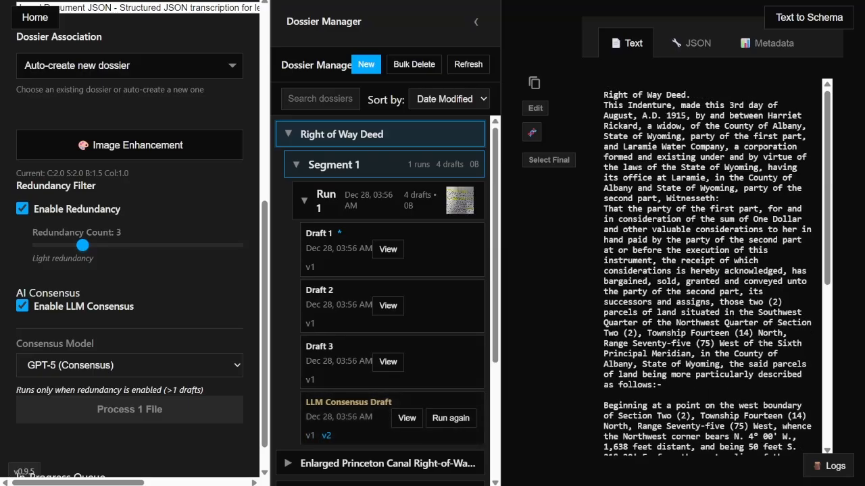
{"action": "scroll", "coordinate": [706, 270], "scroll_direction": "down", "scroll_amount": 5}
{"action": "scroll", "coordinate": [706, 270], "scroll_direction": "up", "scroll_amount": 1}
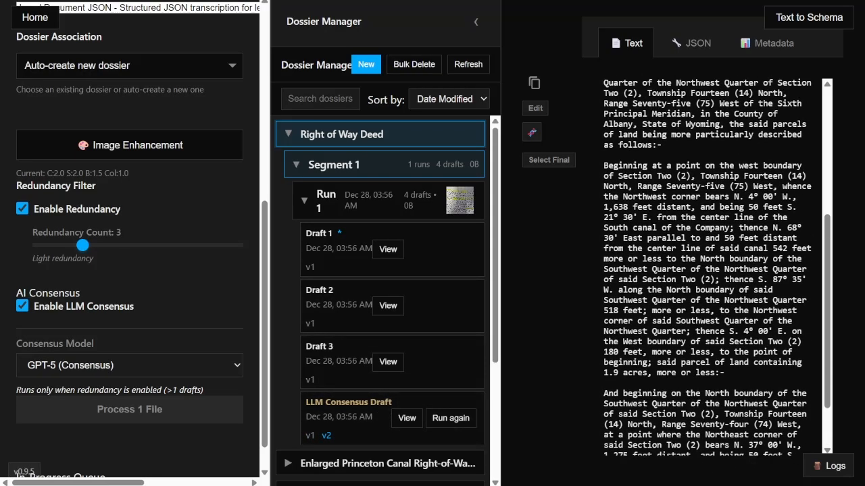
{"action": "left_click_drag", "start_coordinate": [670, 186], "coordinate": [748, 187]}
{"action": "left_click", "coordinate": [748, 187]}
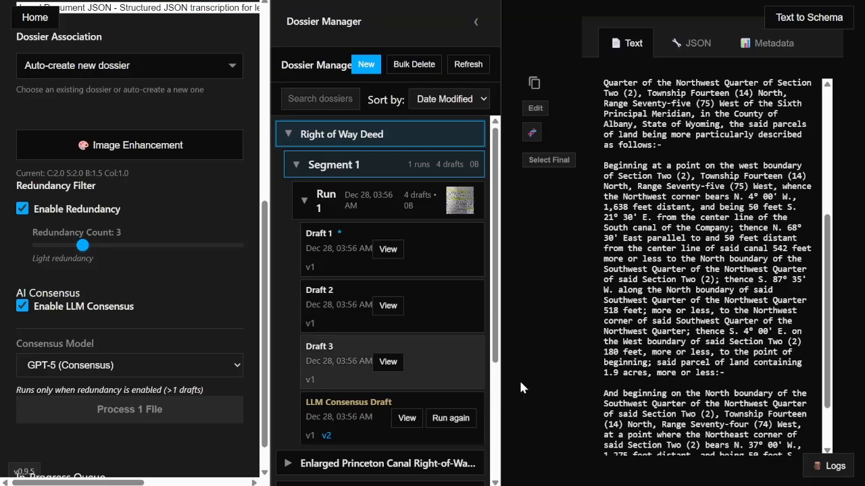
{"action": "left_click", "coordinate": [310, 436]}
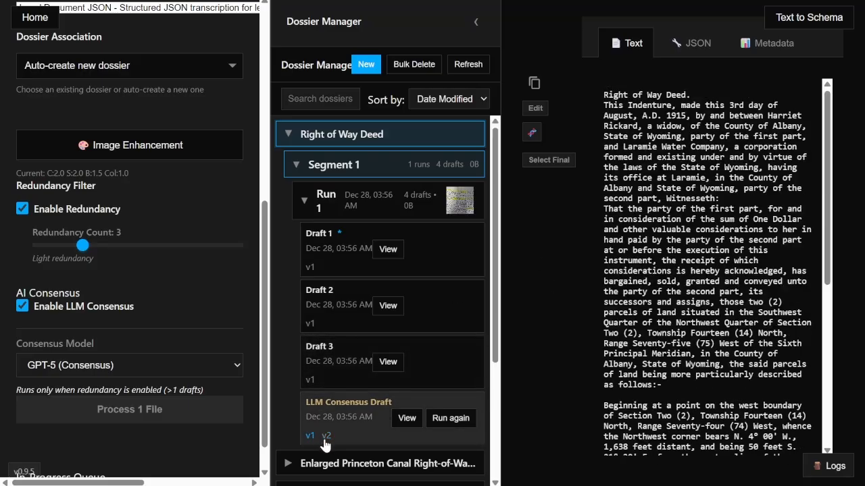
{"action": "left_click", "coordinate": [326, 436]}
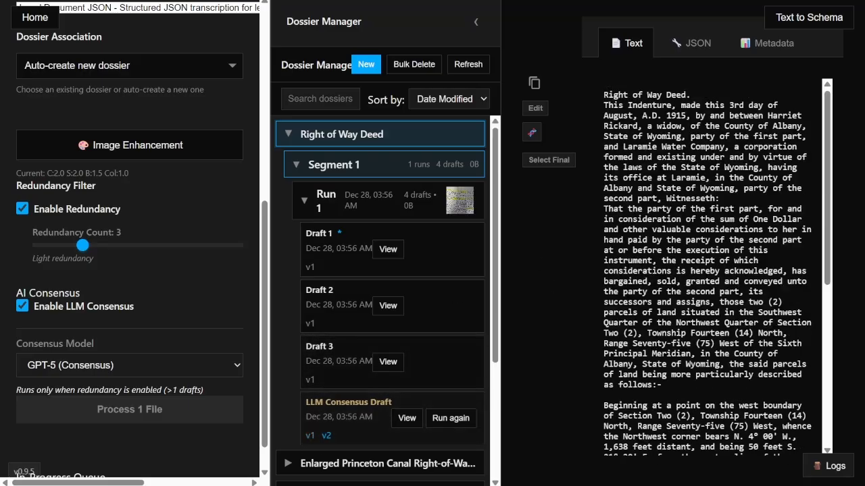
- Read version v2 of the LLM Consensus Draft from start to end, checking its township and range references
{"action": "left_click_drag", "start_coordinate": [706, 333], "coordinate": [682, 272]}
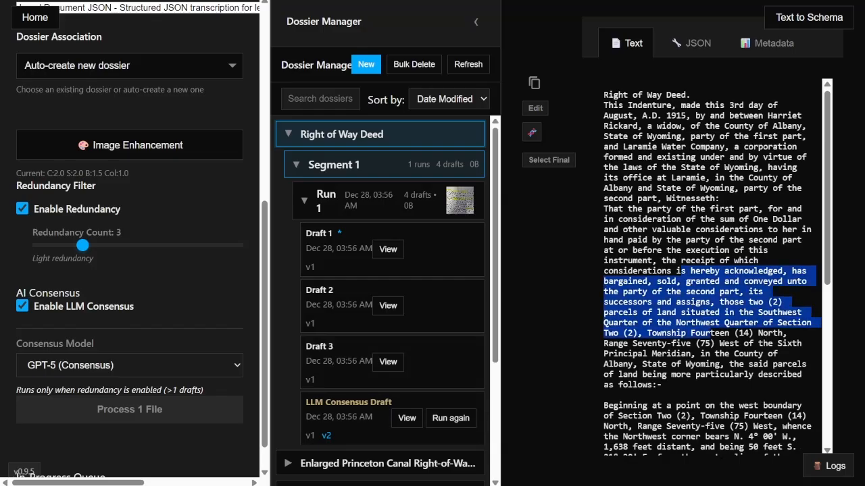
{"action": "left_click", "coordinate": [682, 273]}
{"action": "left_click_drag", "start_coordinate": [676, 334], "coordinate": [763, 333]}
{"action": "left_click", "coordinate": [763, 334]}
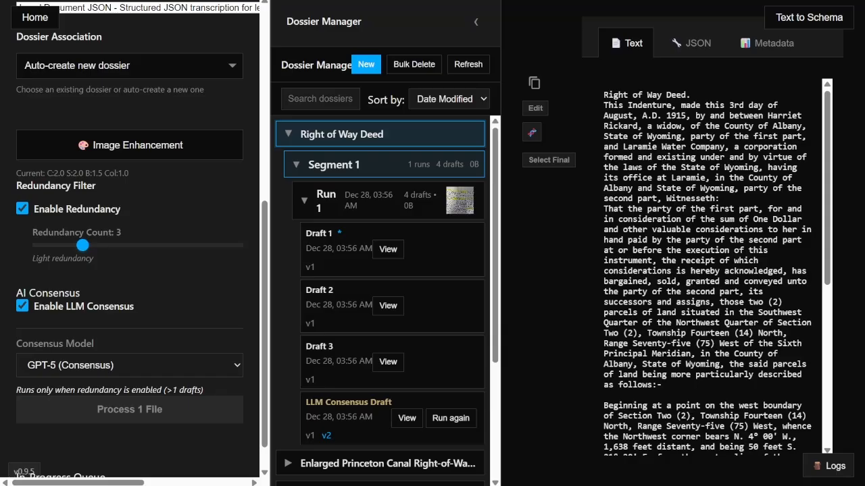
{"action": "scroll", "coordinate": [708, 267], "scroll_direction": "down", "scroll_amount": 1}
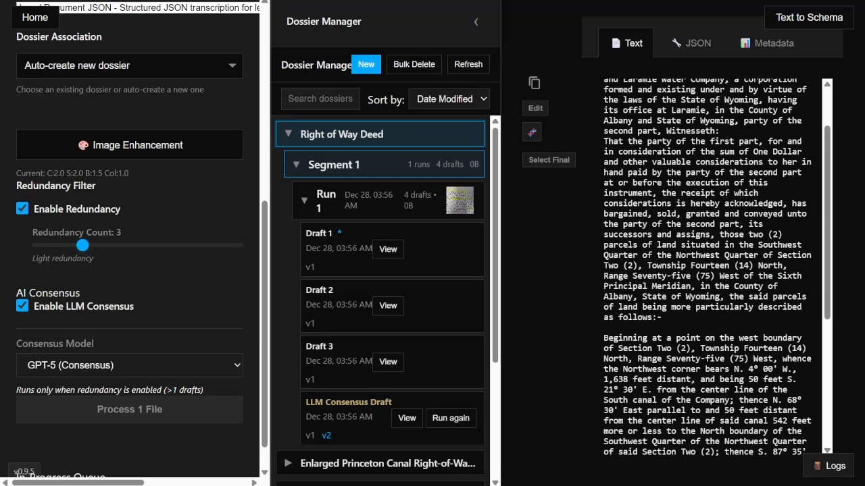
{"action": "scroll", "coordinate": [707, 268], "scroll_direction": "down", "scroll_amount": 4}
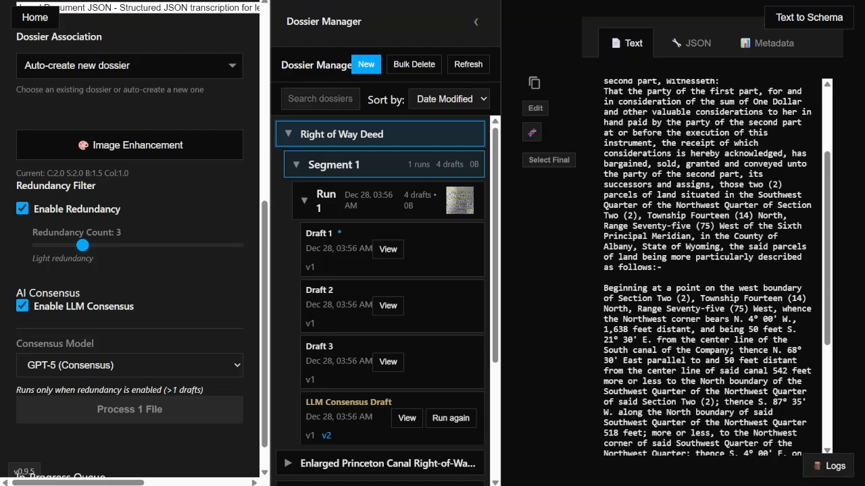
{"action": "scroll", "coordinate": [708, 267], "scroll_direction": "up", "scroll_amount": 5}
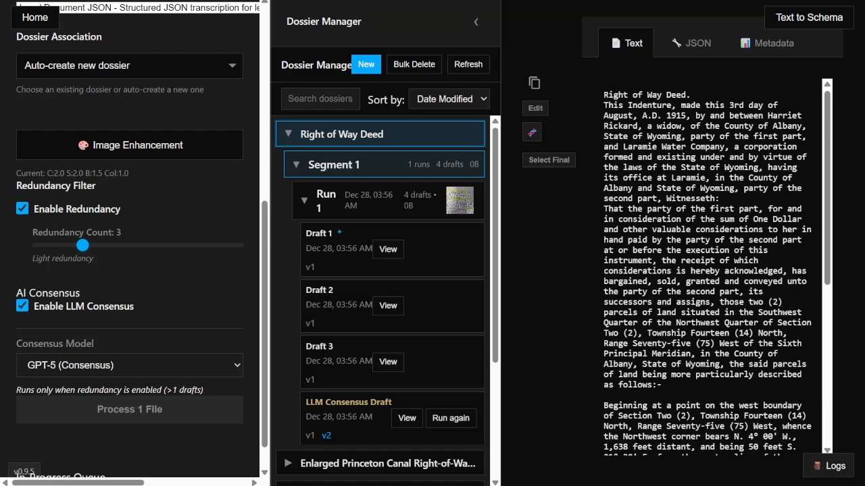
{"action": "scroll", "coordinate": [708, 268], "scroll_direction": "down", "scroll_amount": 5}
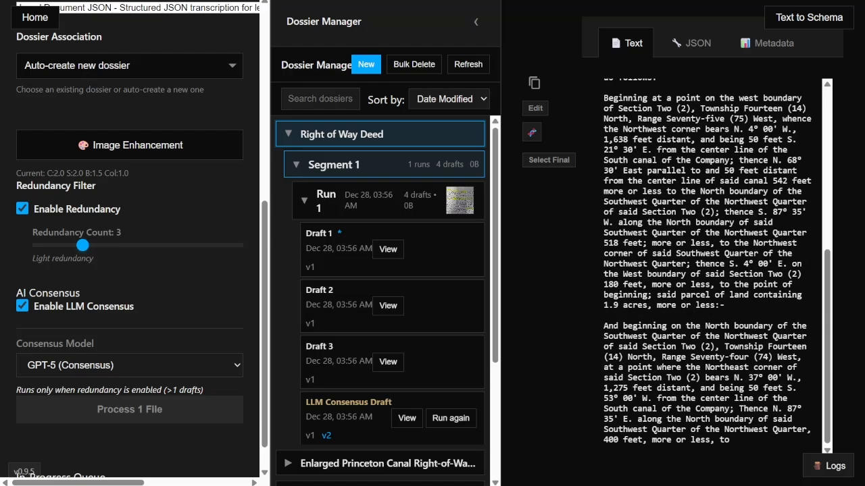
{"action": "scroll", "coordinate": [707, 268], "scroll_direction": "up", "scroll_amount": 5}
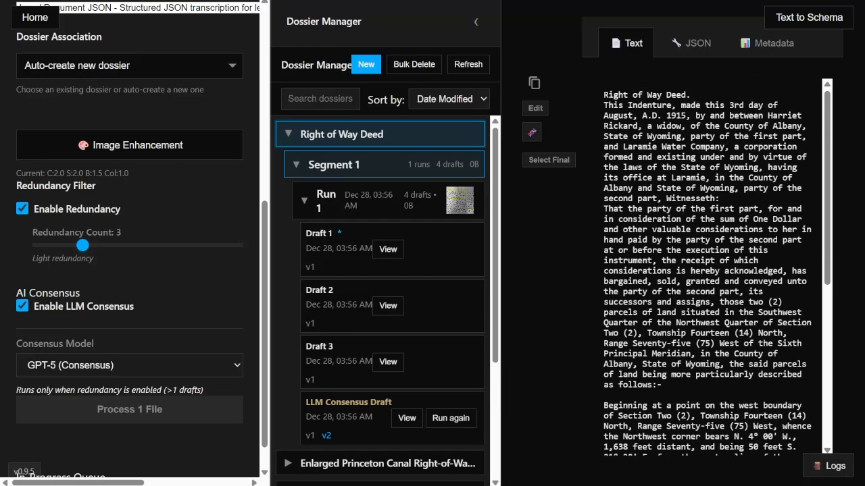
- Review the whole deed text of version v2 once more and select it as the segment's final draft
{"action": "left_click_drag", "start_coordinate": [634, 147], "coordinate": [665, 249]}
{"action": "left_click", "coordinate": [669, 251]}
{"action": "scroll", "coordinate": [675, 255], "scroll_direction": "down", "scroll_amount": 4}
{"action": "scroll", "coordinate": [708, 263], "scroll_direction": "down", "scroll_amount": 1}
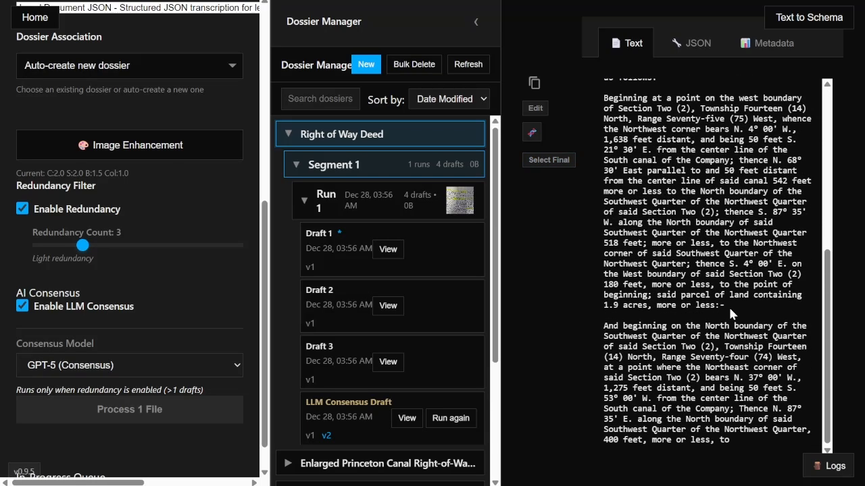
{"action": "scroll", "coordinate": [728, 305], "scroll_direction": "up", "scroll_amount": 5}
{"action": "left_click_drag", "start_coordinate": [657, 126], "coordinate": [705, 354]}
{"action": "left_click", "coordinate": [706, 354]}
{"action": "scroll", "coordinate": [706, 352], "scroll_direction": "down", "scroll_amount": 5}
{"action": "left_click", "coordinate": [553, 160]}
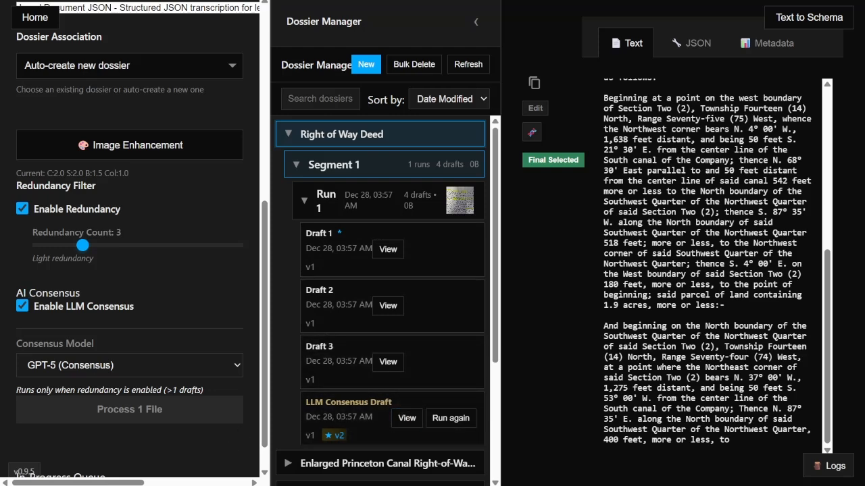
- Examine the final draft's metes and bounds paragraph, highlighting its starting point and the first distance's bearing reference
{"action": "scroll", "coordinate": [706, 264], "scroll_direction": "up", "scroll_amount": 2}
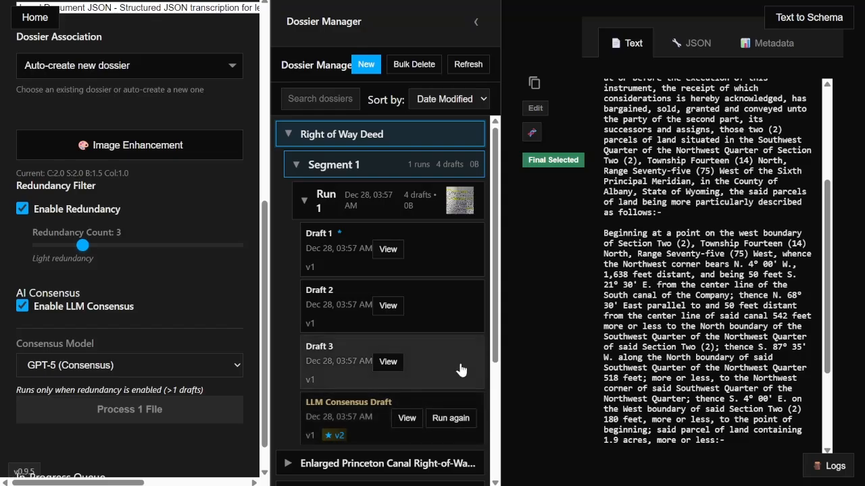
{"action": "left_click_drag", "start_coordinate": [651, 233], "coordinate": [687, 233]}
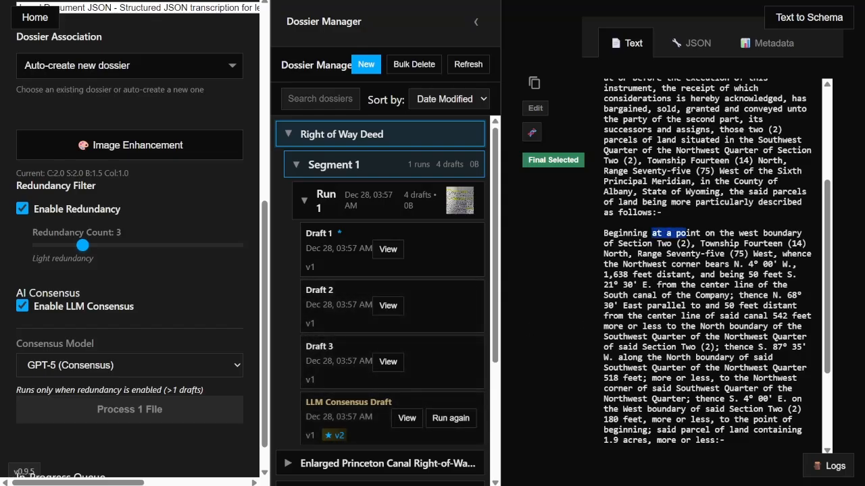
{"action": "left_click", "coordinate": [685, 233]}
{"action": "left_click_drag", "start_coordinate": [647, 285], "coordinate": [696, 285]}
{"action": "left_click", "coordinate": [676, 285]}
{"action": "left_click", "coordinate": [696, 285]}
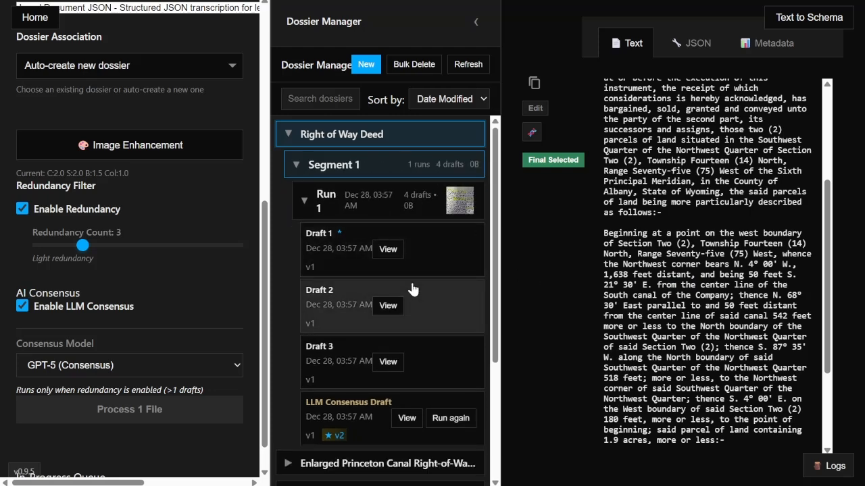
- Collapse the Right of Way Deed dossier and expand curve_deed_part1 to inspect its two segments, collapsing Segment 2's run
{"action": "left_click", "coordinate": [365, 135]}
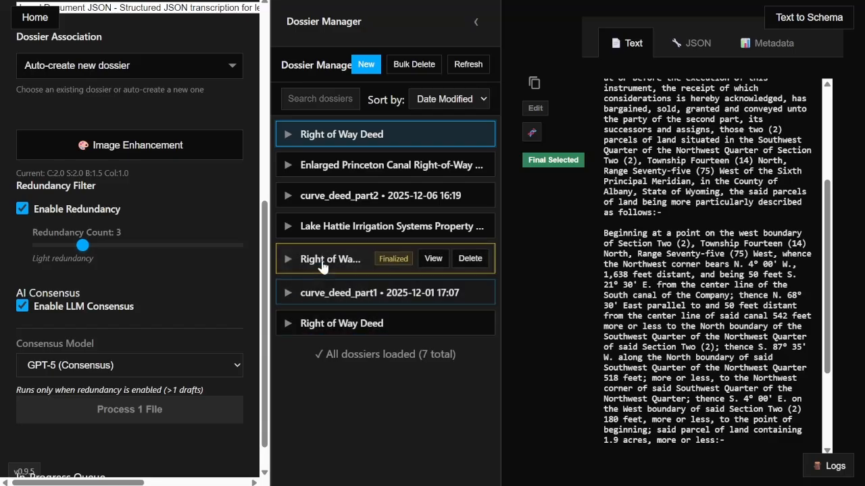
{"action": "left_click", "coordinate": [325, 295]}
{"action": "scroll", "coordinate": [338, 305], "scroll_direction": "down", "scroll_amount": 1}
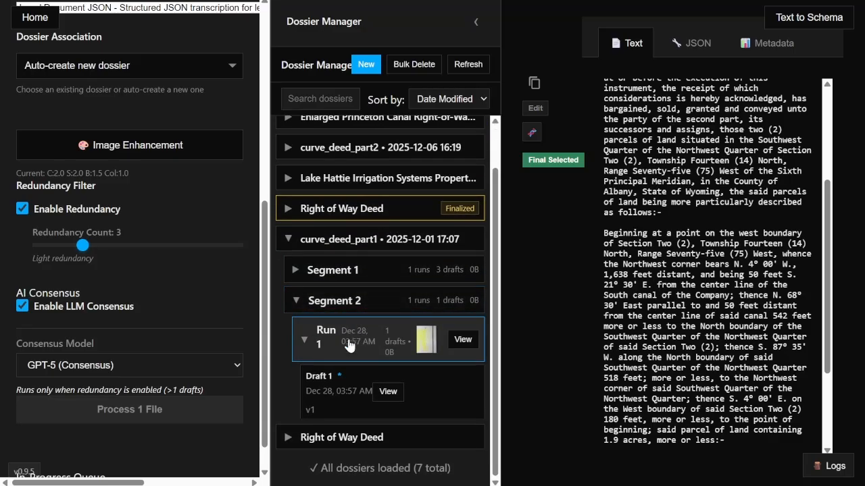
{"action": "left_click", "coordinate": [352, 341]}
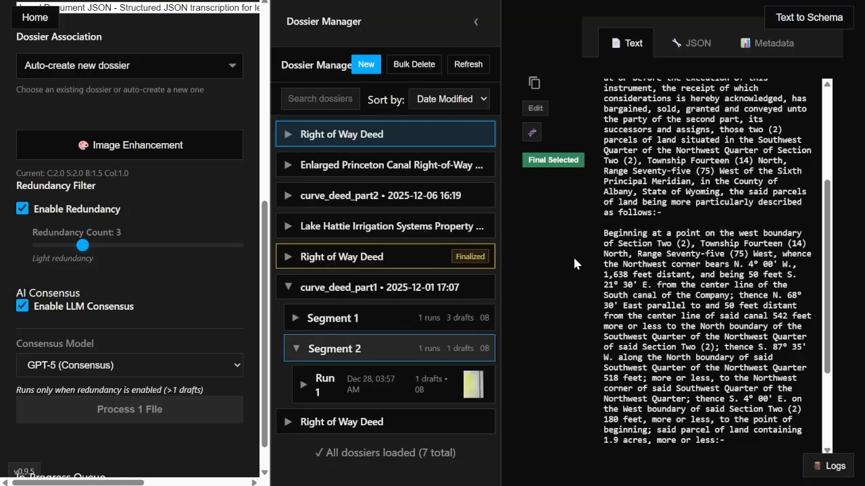
{"action": "left_click", "coordinate": [344, 299]}
{"action": "left_click", "coordinate": [346, 295]}
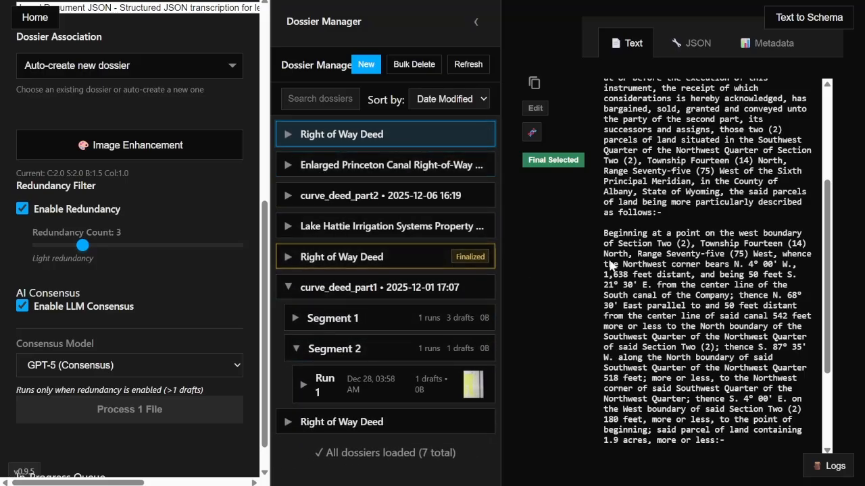
- Expand the most recently modified Right of Way Deed dossier, look at its available actions, and collapse it
{"action": "left_click", "coordinate": [344, 135]}
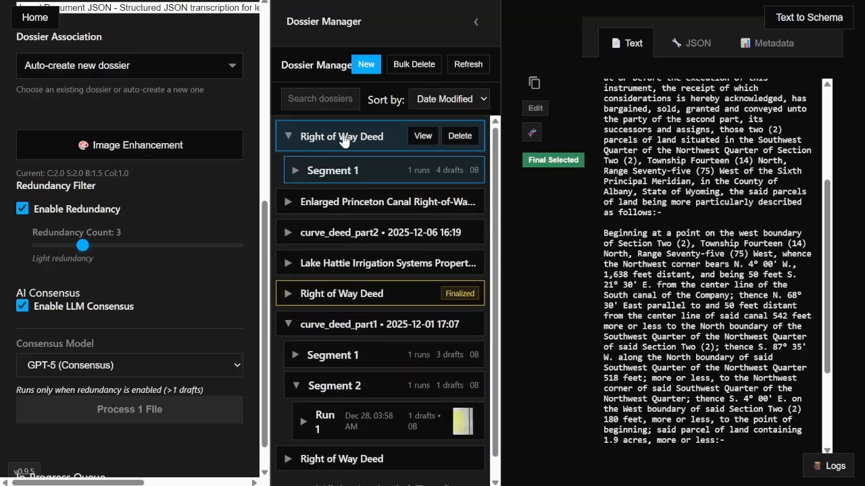
{"action": "right_click", "coordinate": [342, 138]}
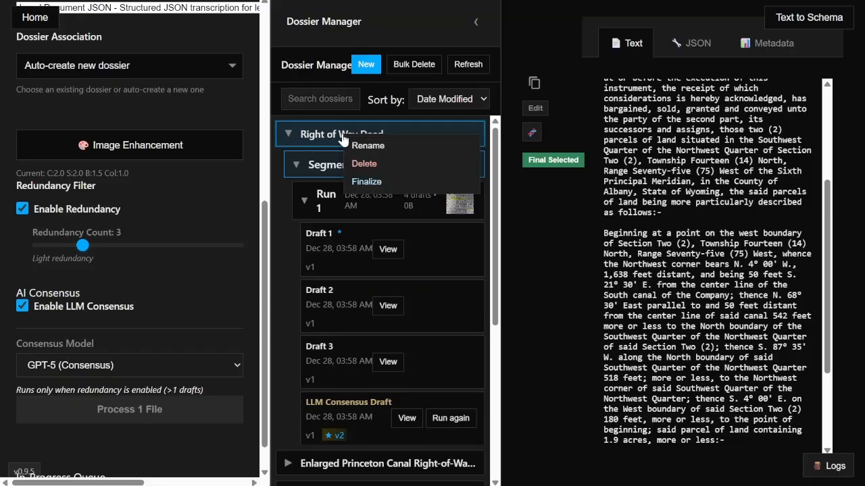
{"action": "left_click", "coordinate": [340, 138]}
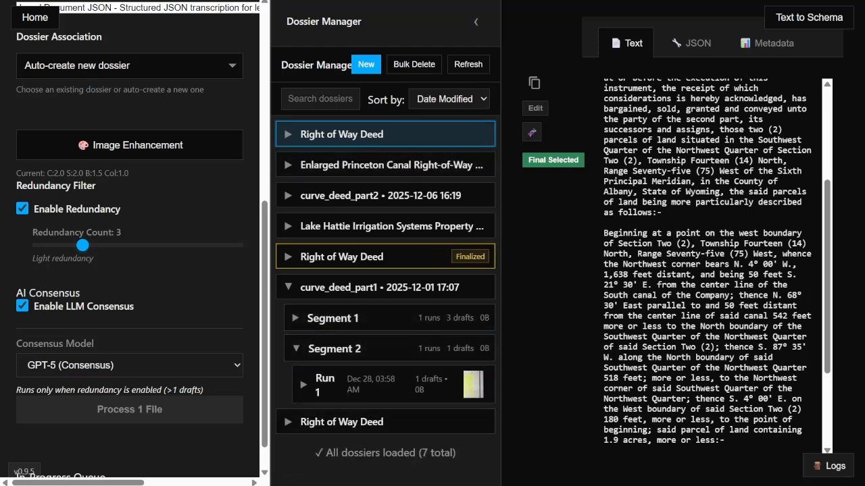
- Display the combined text of the curve_deed_part1 dossier and read across both of its segments
{"action": "left_click_drag", "start_coordinate": [705, 264], "coordinate": [721, 347]}
{"action": "left_click", "coordinate": [721, 347]}
{"action": "mouse_move", "coordinate": [321, 296]}
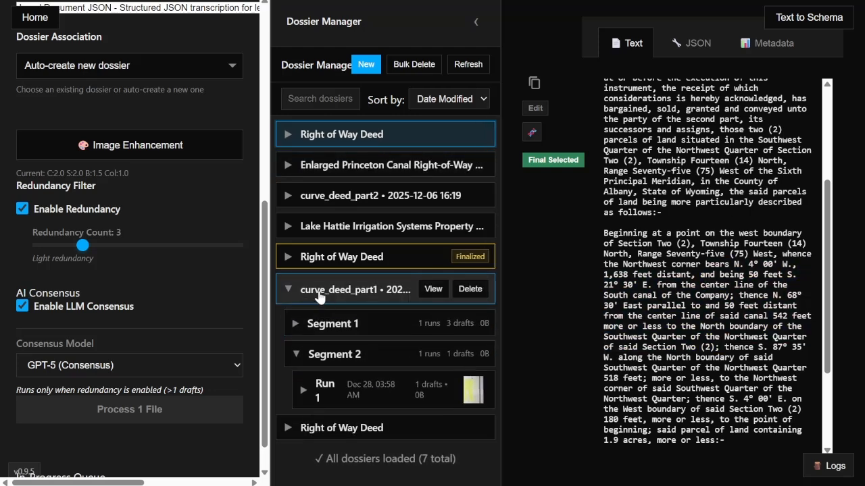
{"action": "left_click", "coordinate": [431, 289]}
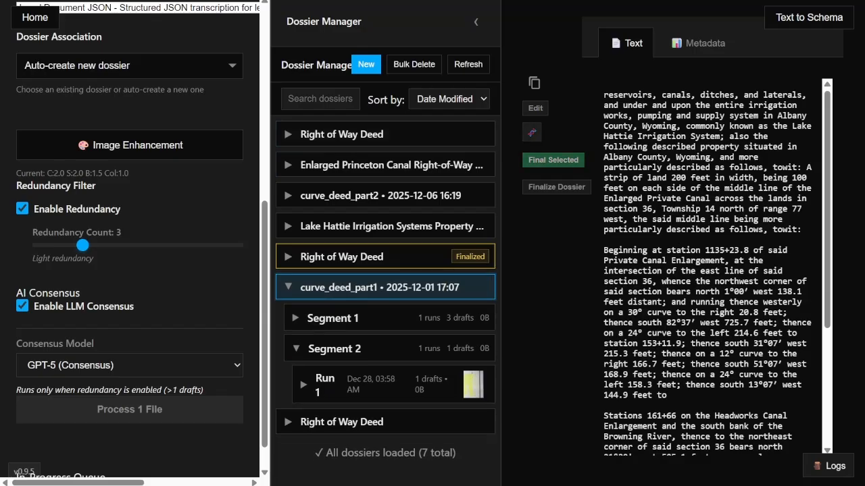
{"action": "scroll", "coordinate": [707, 266], "scroll_direction": "down", "scroll_amount": 3}
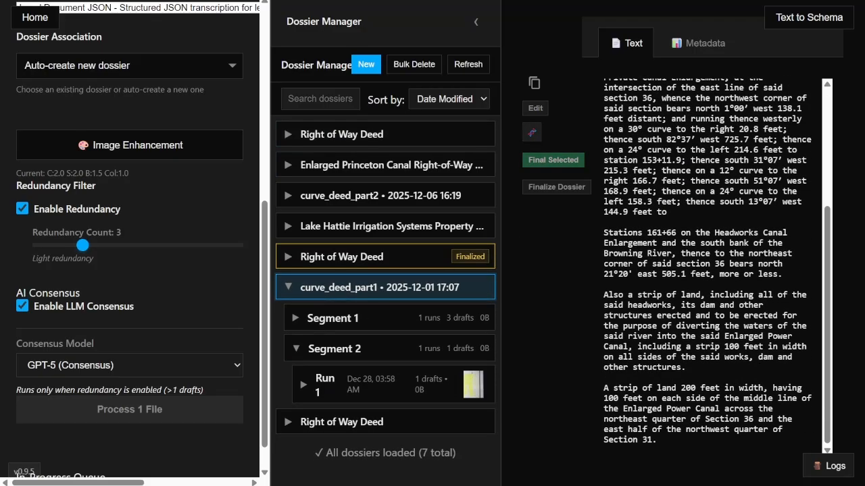
{"action": "scroll", "coordinate": [706, 267], "scroll_direction": "up", "scroll_amount": 3}
{"action": "left_click_drag", "start_coordinate": [685, 126], "coordinate": [734, 375]}
{"action": "left_click", "coordinate": [735, 375]}
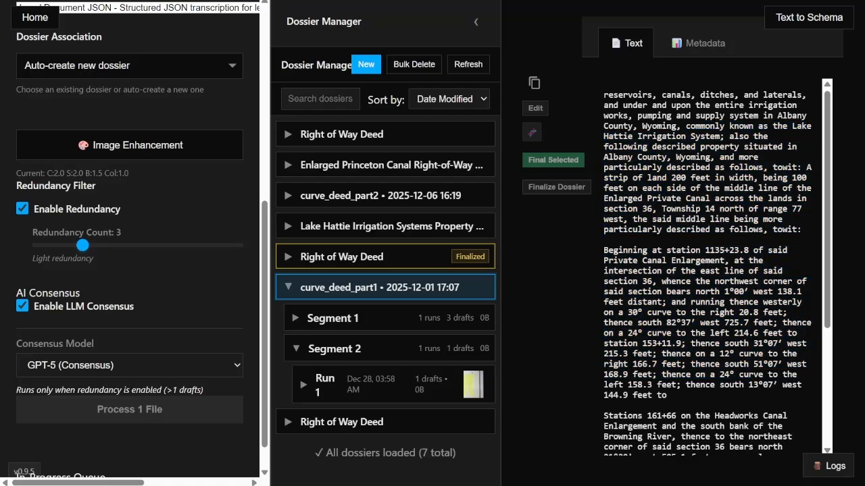
- Finalize the most recently modified Right of Way Deed dossier and collapse it
{"action": "left_click", "coordinate": [328, 138]}
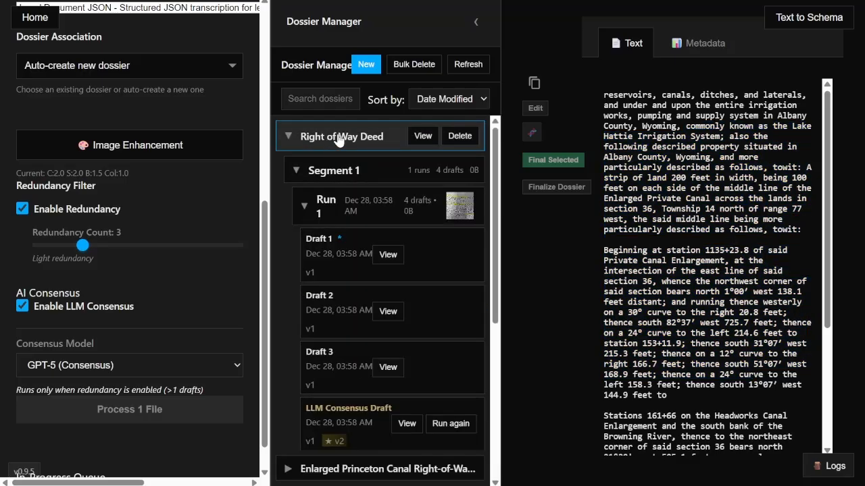
{"action": "right_click", "coordinate": [339, 137]}
{"action": "left_click", "coordinate": [365, 182]}
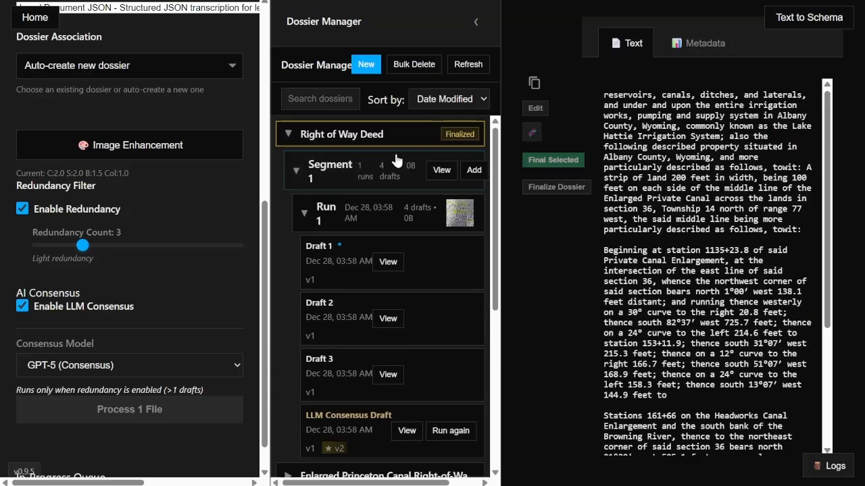
{"action": "left_click", "coordinate": [320, 143]}
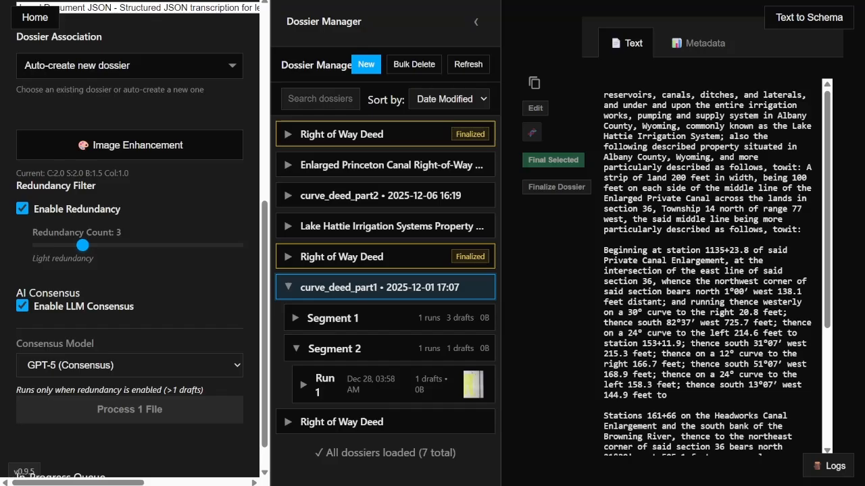
{"action": "scroll", "coordinate": [709, 270], "scroll_direction": "down", "scroll_amount": 1}
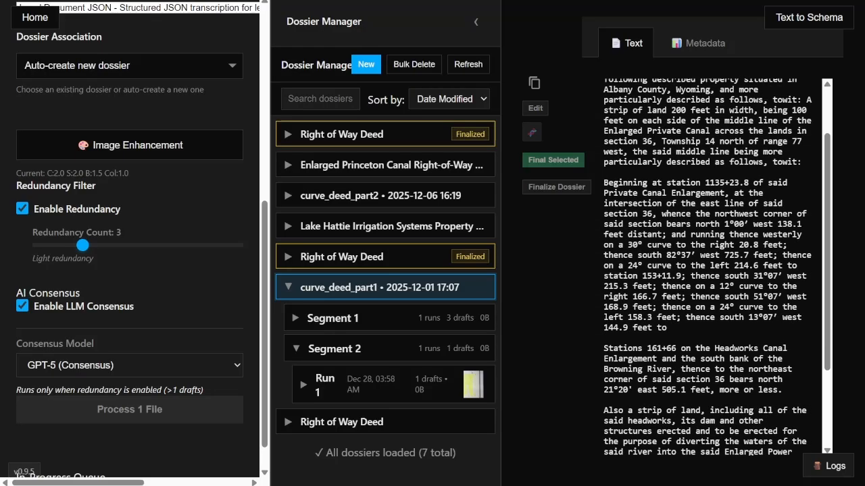
{"action": "scroll", "coordinate": [709, 270], "scroll_direction": "up", "scroll_amount": 1}
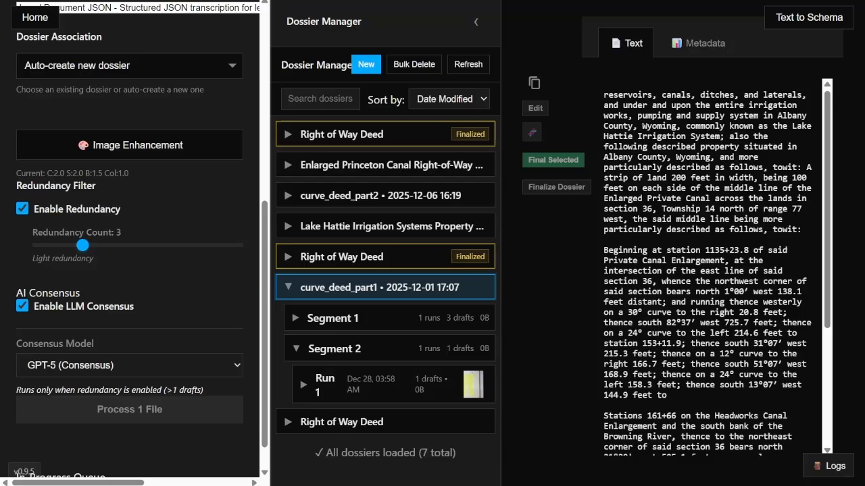
{"action": "left_click_drag", "start_coordinate": [656, 105], "coordinate": [681, 106]}
{"action": "left_click", "coordinate": [681, 106]}
- Look at the Text to Schema workspace and return to the Image to Text workspace
{"action": "left_click", "coordinate": [831, 25]}
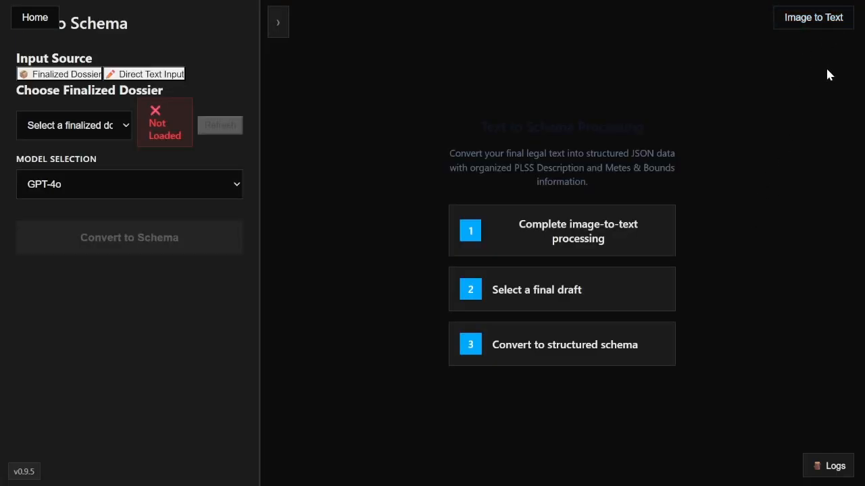
{"action": "left_click", "coordinate": [825, 24]}
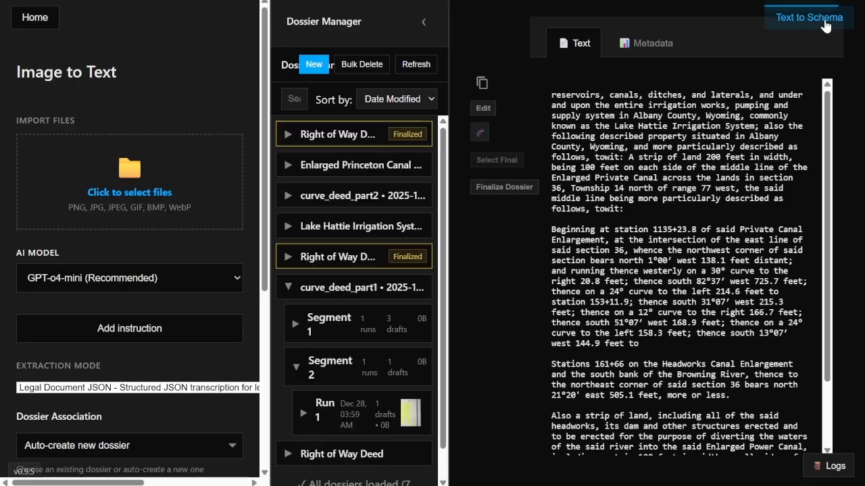
- Return to the home screen and launch the Text to Schema workspace
{"action": "left_click", "coordinate": [47, 18]}
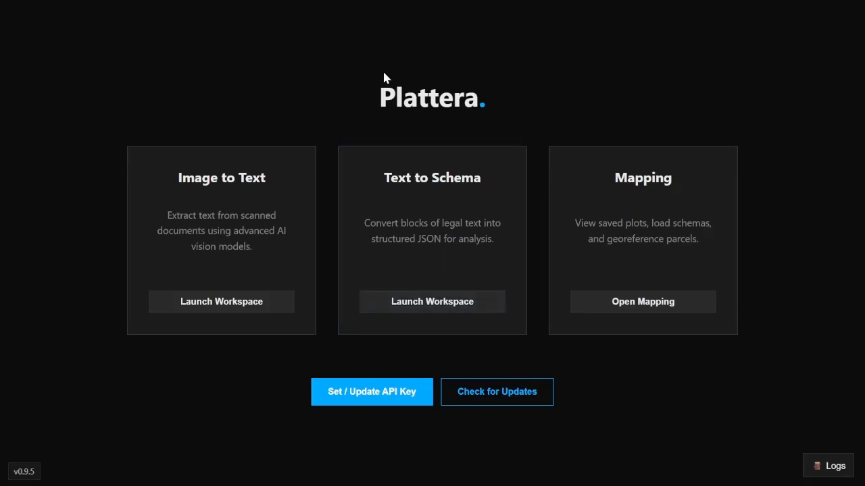
{"action": "left_click_drag", "start_coordinate": [521, 101], "coordinate": [343, 101]}
{"action": "left_click", "coordinate": [343, 101]}
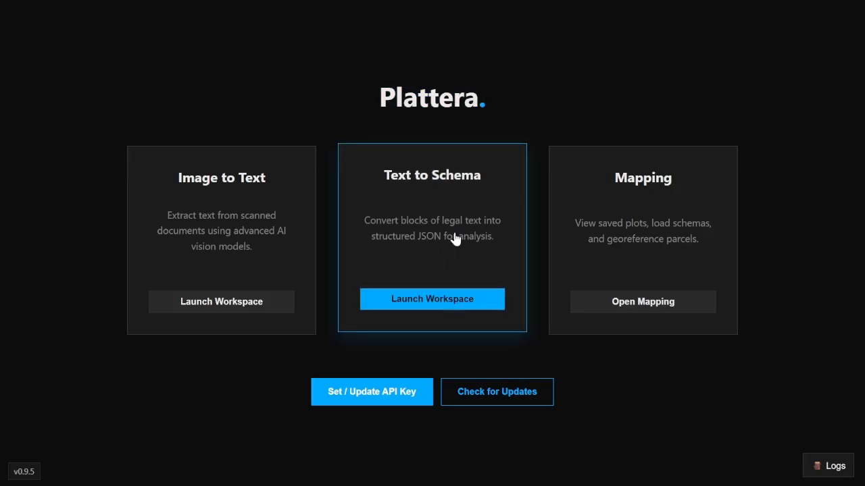
{"action": "left_click", "coordinate": [453, 194]}
{"action": "left_click_drag", "start_coordinate": [447, 152], "coordinate": [685, 164]}
{"action": "left_click", "coordinate": [685, 164]}
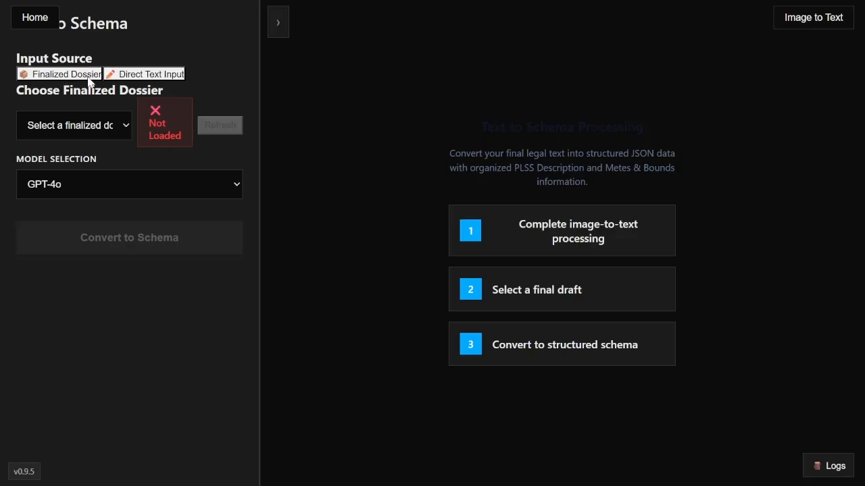
- Load the finalized Right of Way Deed dossier dated 12/28/2025, 10:58:28 AM as the input source and read its text
{"action": "left_click", "coordinate": [124, 131]}
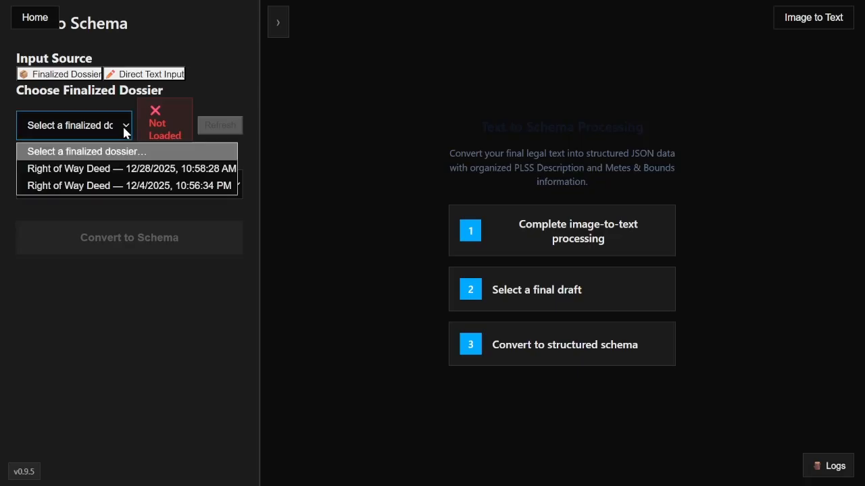
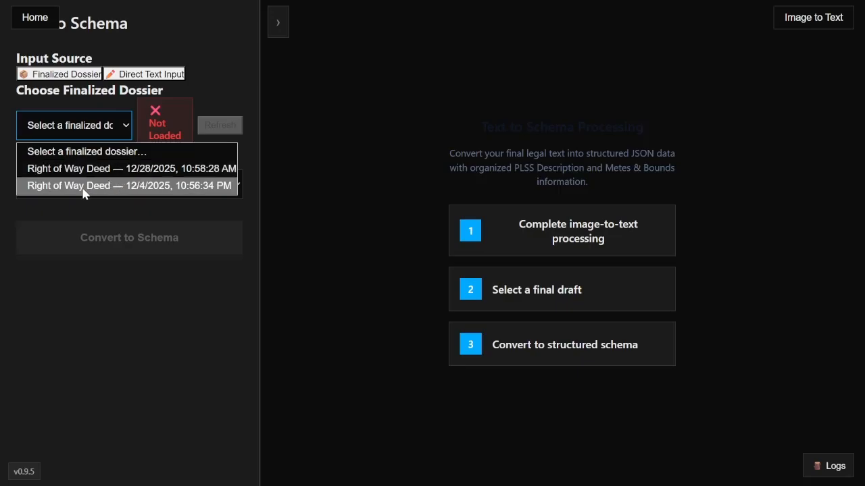
{"action": "left_click", "coordinate": [133, 169]}
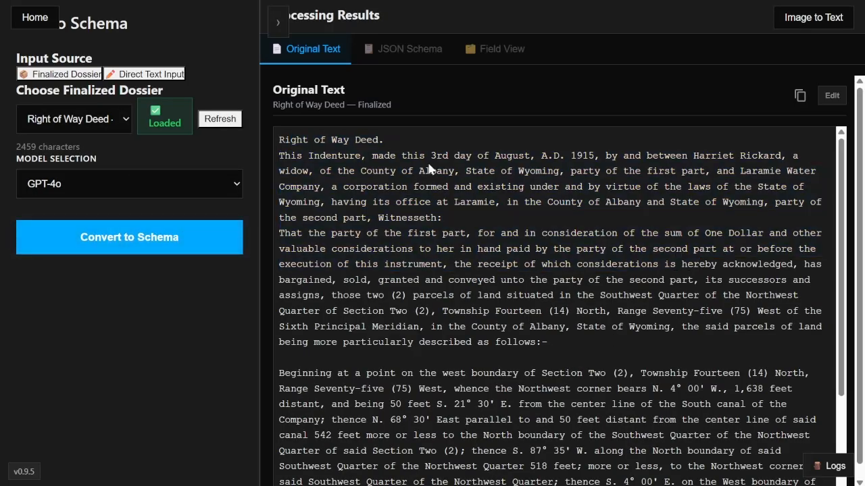
{"action": "scroll", "coordinate": [427, 166], "scroll_direction": "down", "scroll_amount": 2}
- Look at the saved schemas in the Schema Manager and the models available for the conversion
{"action": "left_click", "coordinate": [277, 23]}
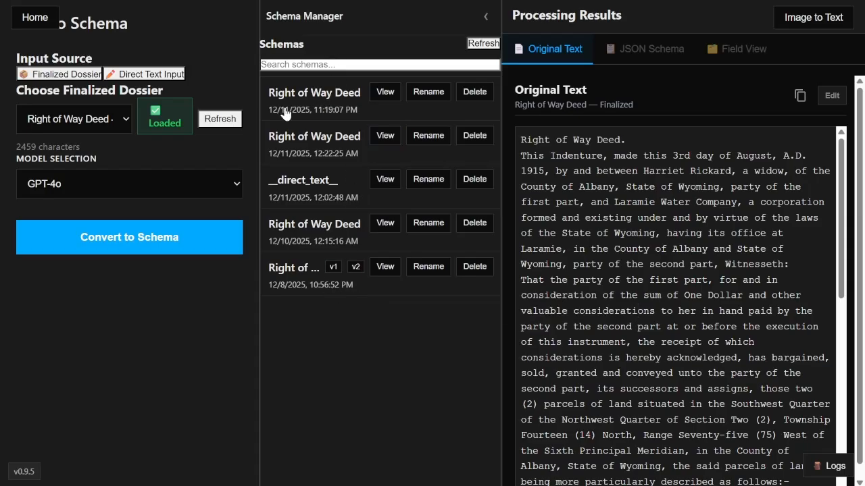
{"action": "left_click", "coordinate": [486, 17]}
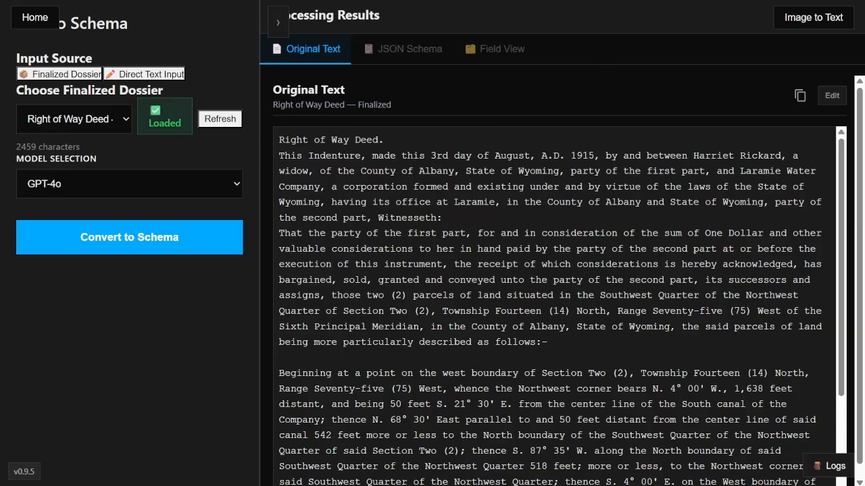
{"action": "left_click", "coordinate": [230, 185]}
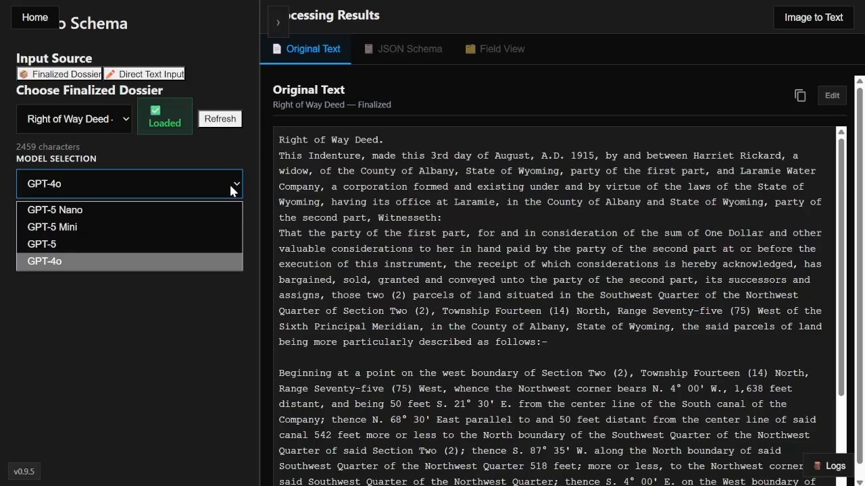
{"action": "left_click", "coordinate": [230, 187]}
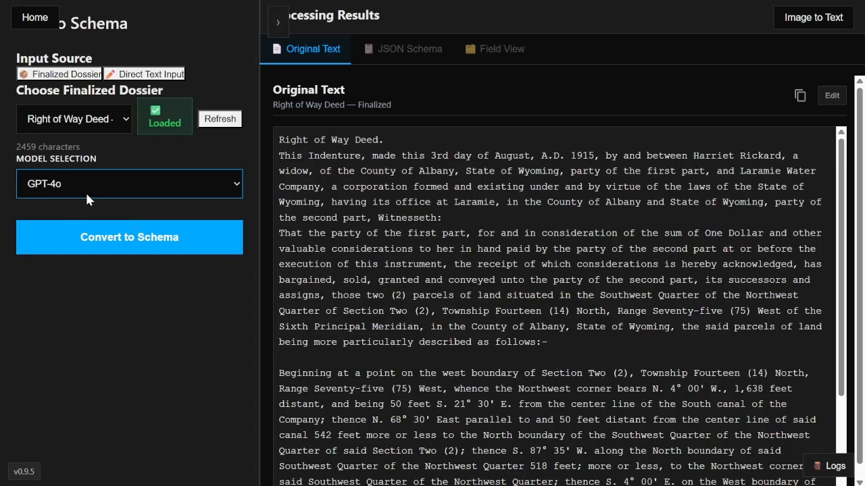
{"action": "left_click", "coordinate": [215, 144]}
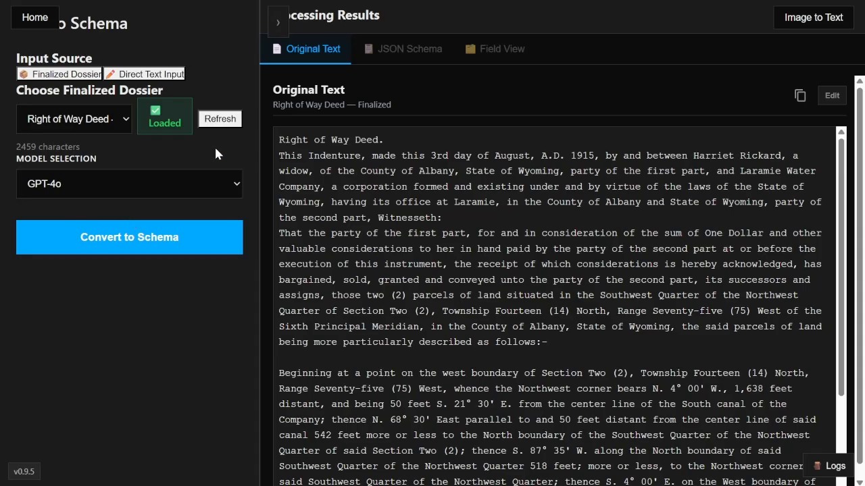
{"action": "mouse_move", "coordinate": [97, 161]}
{"action": "left_mouse_down"}
{"action": "mouse_move", "coordinate": [23, 159]}
{"action": "mouse_move", "coordinate": [14, 150]}
{"action": "mouse_move", "coordinate": [103, 151]}
{"action": "mouse_move", "coordinate": [17, 146]}
{"action": "mouse_move", "coordinate": [16, 135]}
{"action": "mouse_move", "coordinate": [27, 147]}
{"action": "mouse_move", "coordinate": [111, 157]}
{"action": "left_mouse_up"}
{"action": "left_click", "coordinate": [17, 151]}
{"action": "left_click", "coordinate": [8, 149]}
{"action": "left_click", "coordinate": [110, 160]}
{"action": "left_click_drag", "start_coordinate": [113, 157], "coordinate": [53, 148]}
{"action": "left_click", "coordinate": [10, 154]}
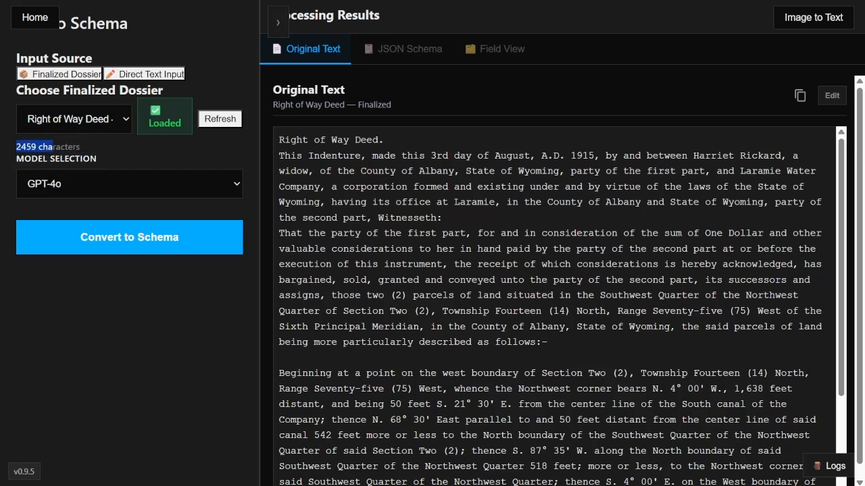
{"action": "left_click", "coordinate": [54, 148]}
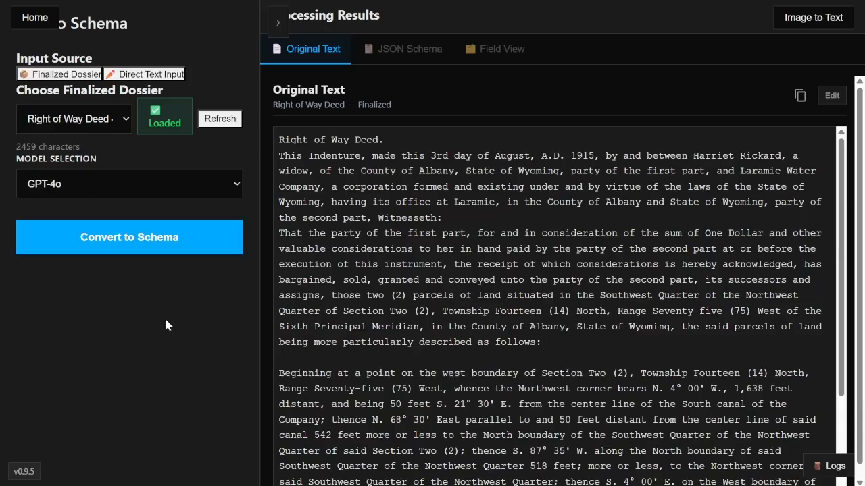
- Convert the loaded dossier to a schema with GPT-4o and review the resulting parcel ID and data quality check
{"action": "left_click", "coordinate": [137, 242]}
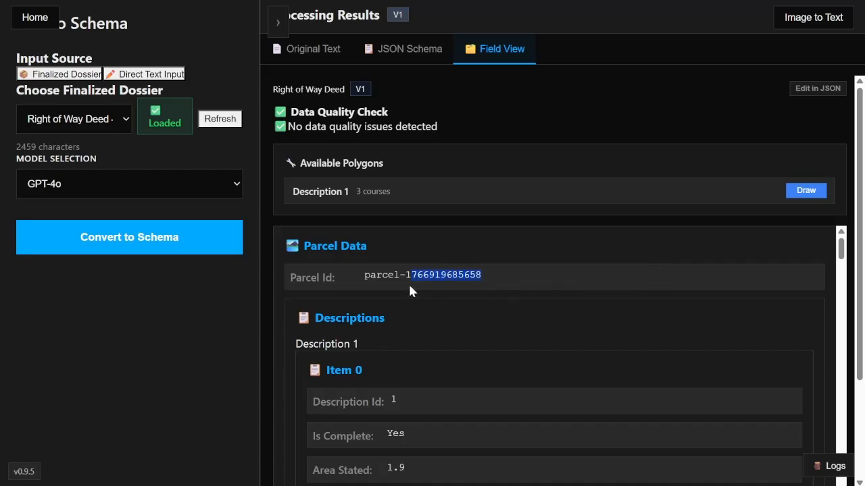
{"action": "left_click_drag", "start_coordinate": [410, 286], "coordinate": [515, 260]}
{"action": "double_click", "coordinate": [365, 273]}
{"action": "left_click", "coordinate": [509, 282]}
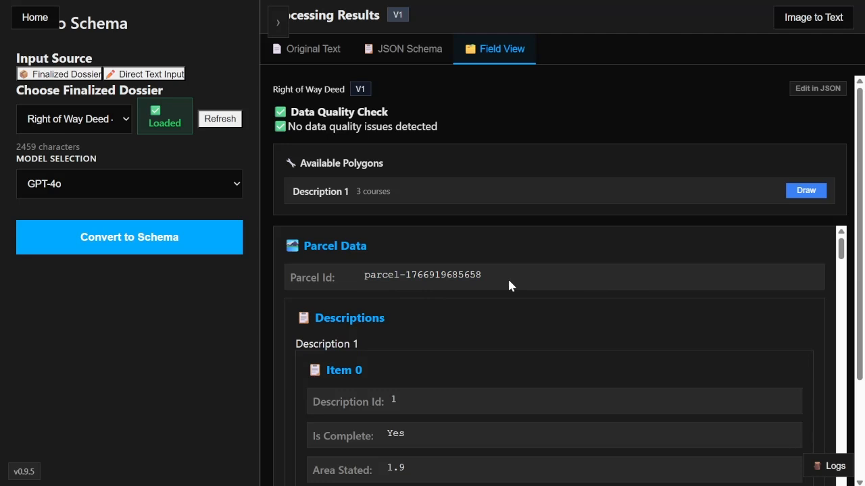
{"action": "left_click_drag", "start_coordinate": [386, 164], "coordinate": [274, 112]}
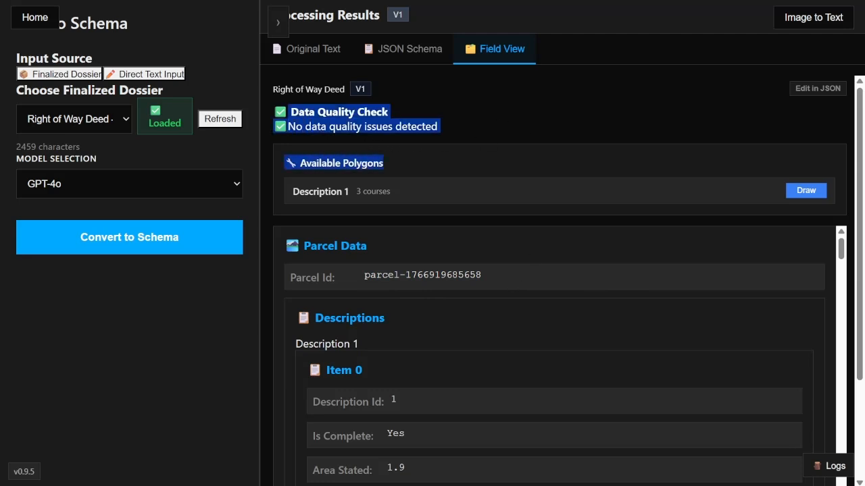
{"action": "left_click", "coordinate": [276, 114]}
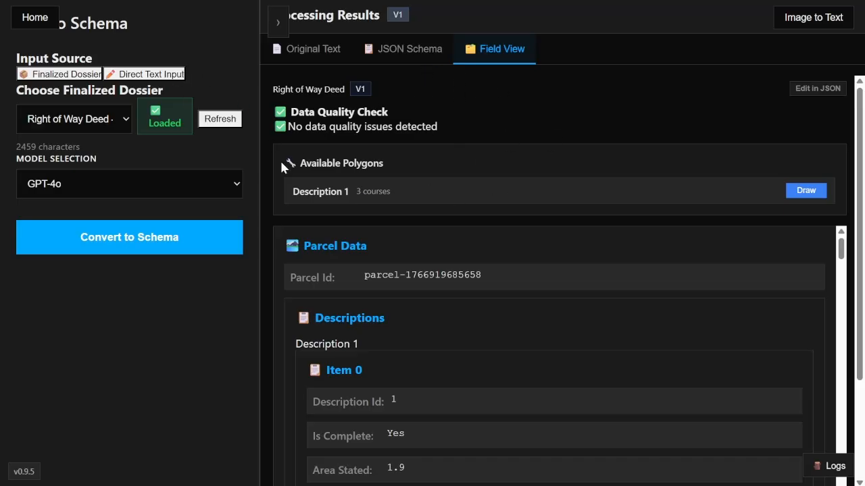
- Look at the Direct Text Input source for pasting deed text and switch back to the Finalized Dossier source
{"action": "left_click", "coordinate": [137, 74]}
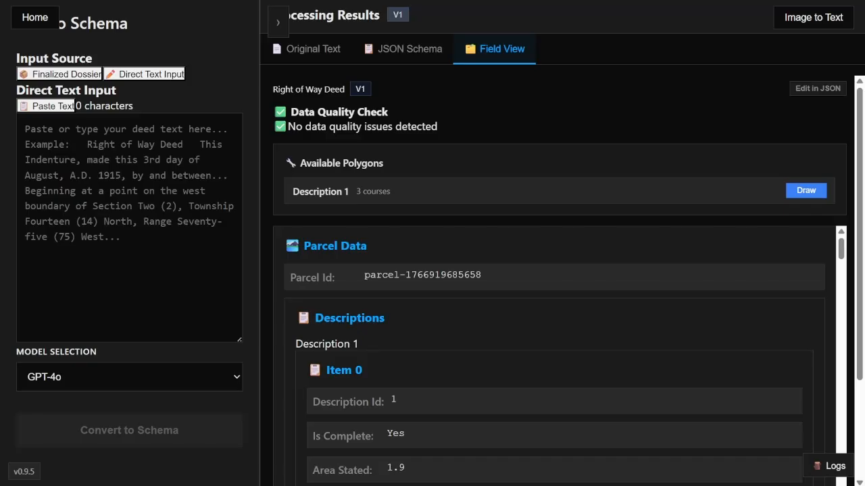
{"action": "left_click", "coordinate": [129, 228]}
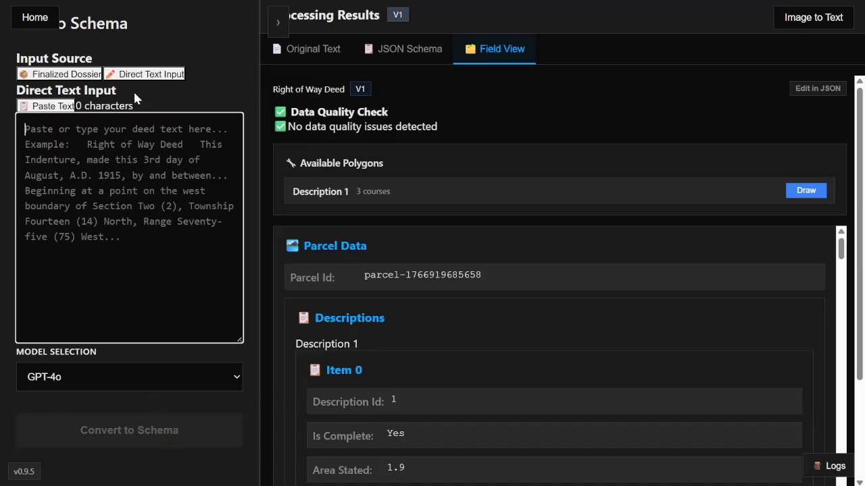
{"action": "left_click", "coordinate": [74, 76]}
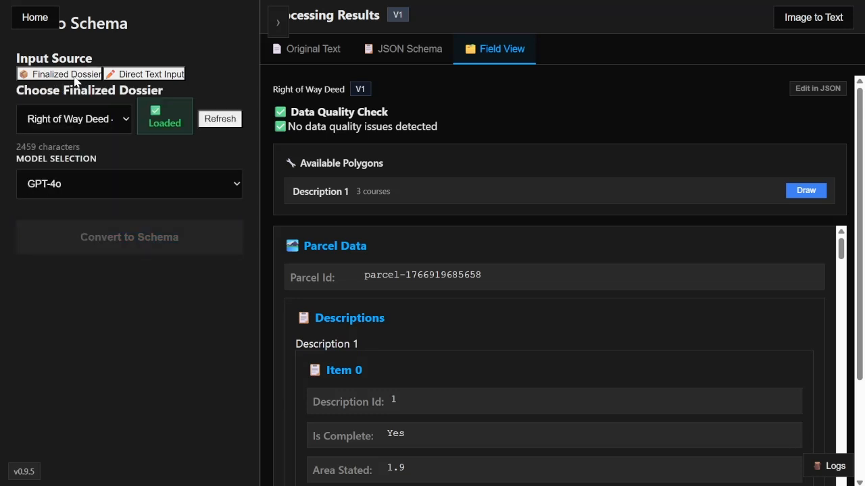
{"action": "left_click", "coordinate": [155, 76]}
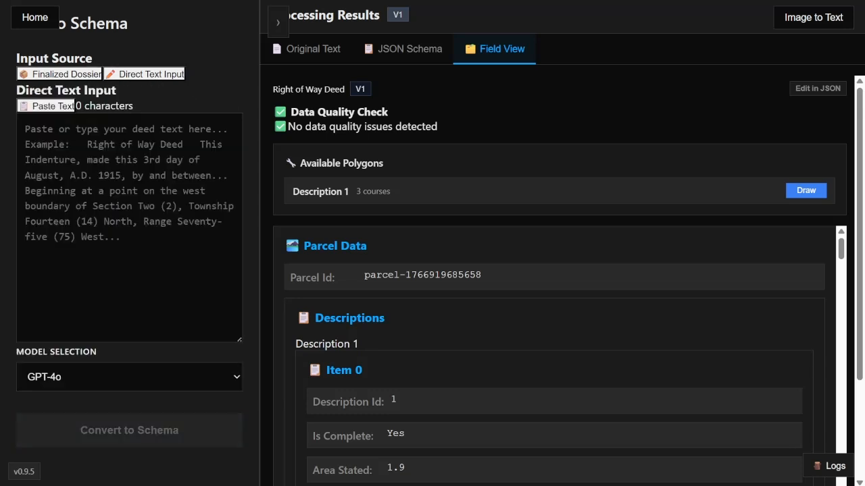
{"action": "left_click", "coordinate": [75, 76]}
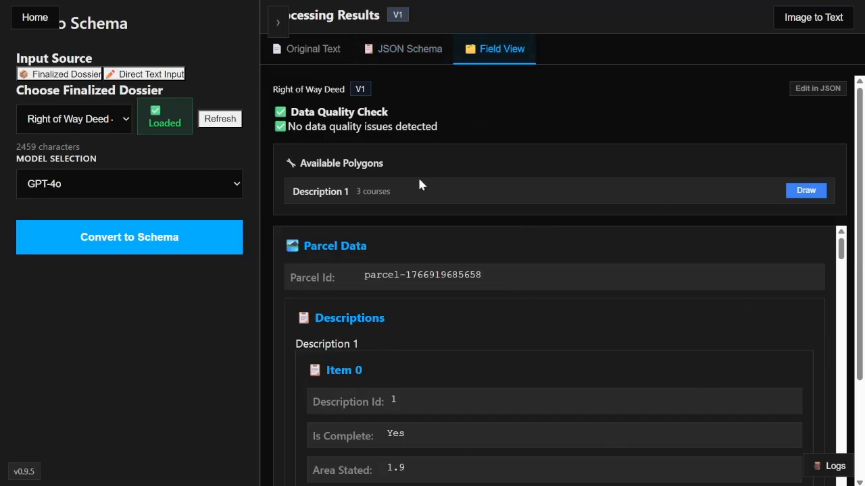
- Examine the parcel description and PLSS fields of the converted deed in the field view
{"action": "scroll", "coordinate": [473, 267], "scroll_direction": "down", "scroll_amount": 5}
{"action": "scroll", "coordinate": [486, 325], "scroll_direction": "up", "scroll_amount": 5}
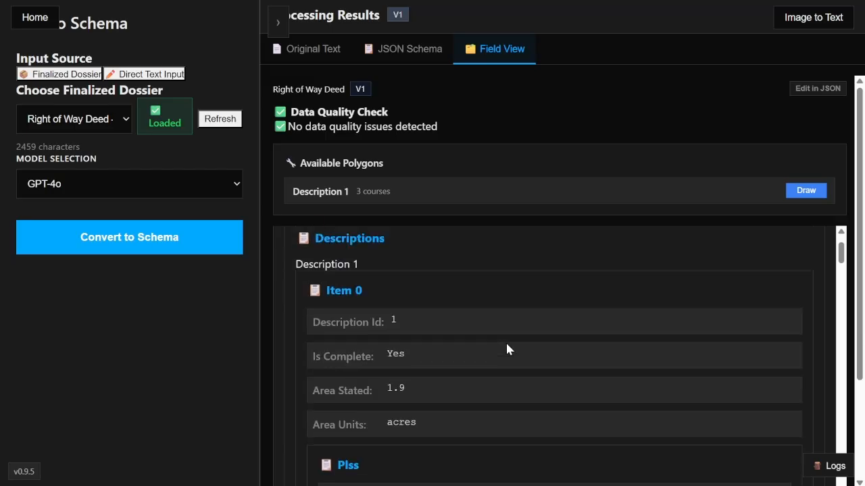
{"action": "scroll", "coordinate": [608, 358], "scroll_direction": "down", "scroll_amount": 3}
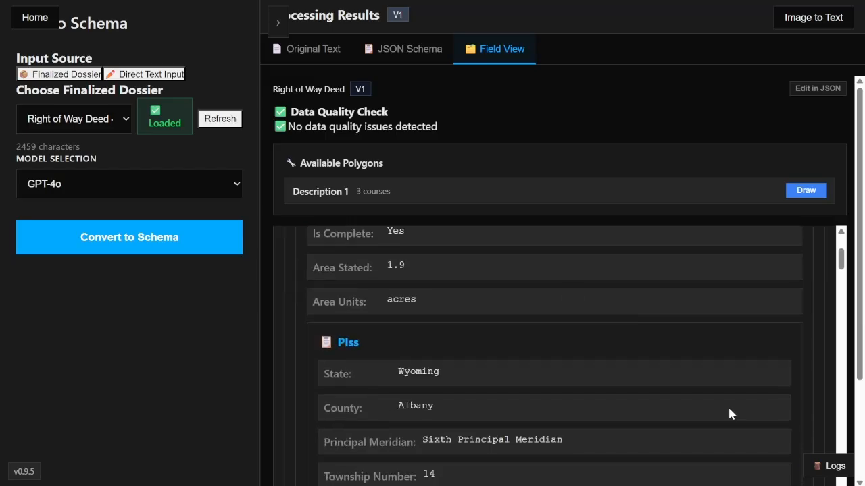
{"action": "scroll", "coordinate": [728, 405], "scroll_direction": "up", "scroll_amount": 3}
- Display the converted deed's JSON schema and read its parcel ID, PLSS and starting point entries
{"action": "left_click", "coordinate": [395, 50]}
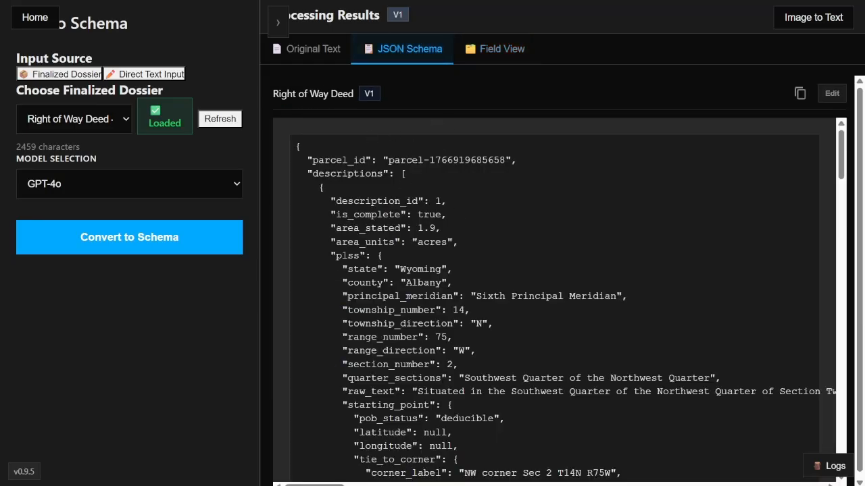
{"action": "scroll", "coordinate": [424, 215], "scroll_direction": "down", "scroll_amount": 3}
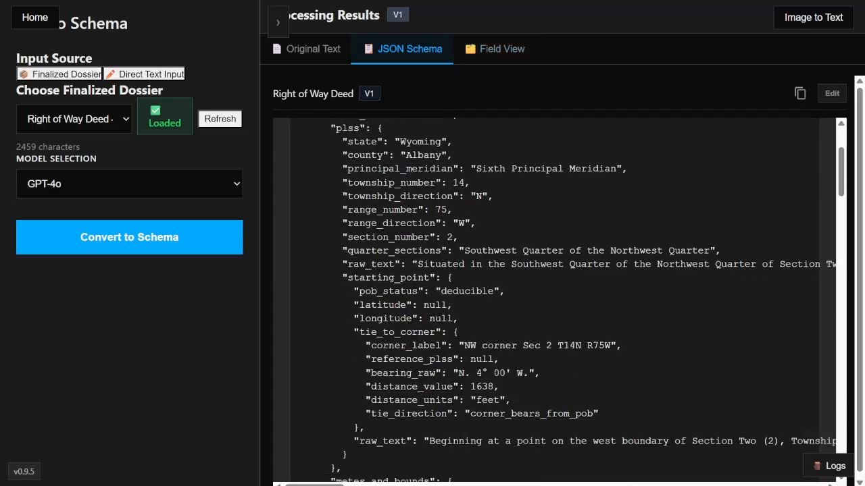
{"action": "scroll", "coordinate": [425, 215], "scroll_direction": "up", "scroll_amount": 3}
{"action": "left_click_drag", "start_coordinate": [313, 161], "coordinate": [342, 161]}
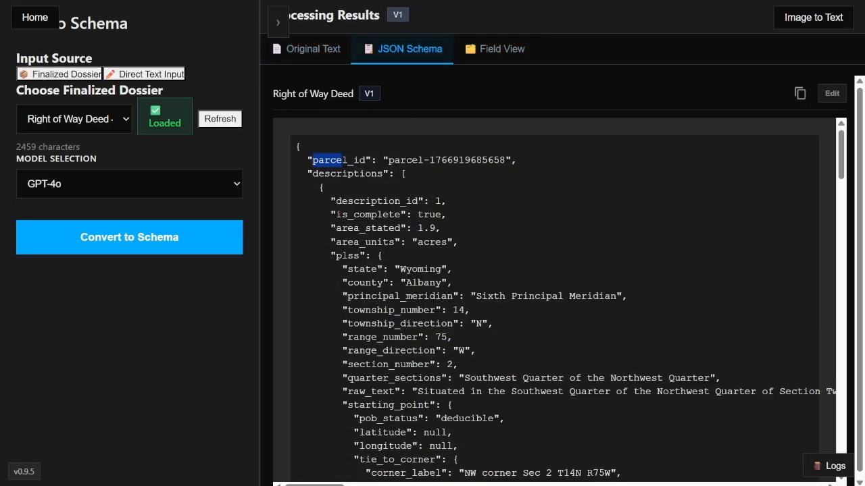
- Examine the Right of Way Deed's JSON schema from the parcel and PLSS details through the boundary courses to the metadata
{"action": "scroll", "coordinate": [365, 179], "scroll_direction": "down", "scroll_amount": 10}
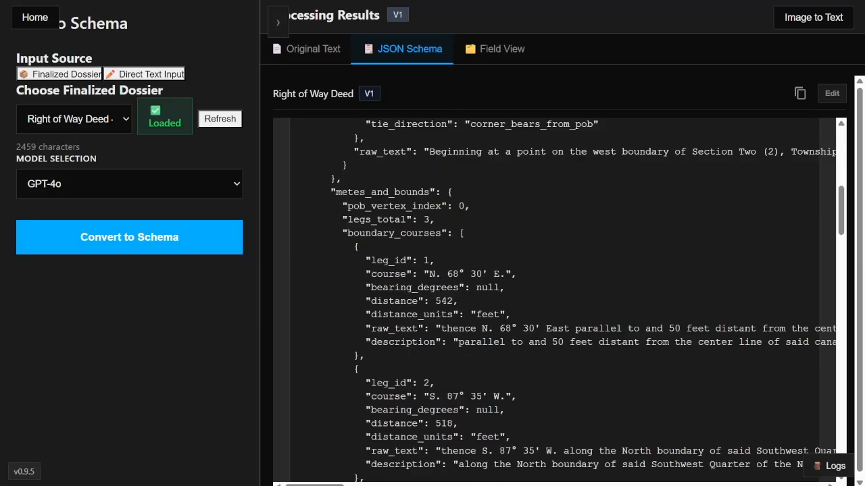
{"action": "scroll", "coordinate": [555, 300], "scroll_direction": "down", "scroll_amount": 15}
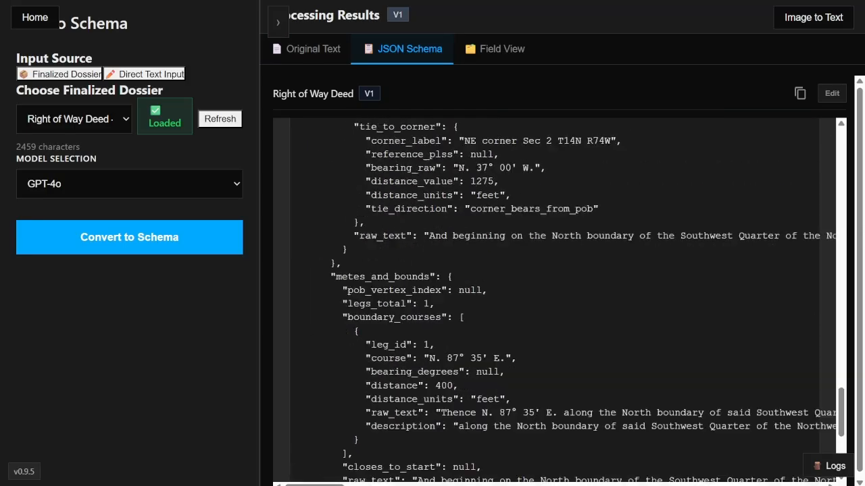
{"action": "scroll", "coordinate": [335, 212], "scroll_direction": "up", "scroll_amount": 20}
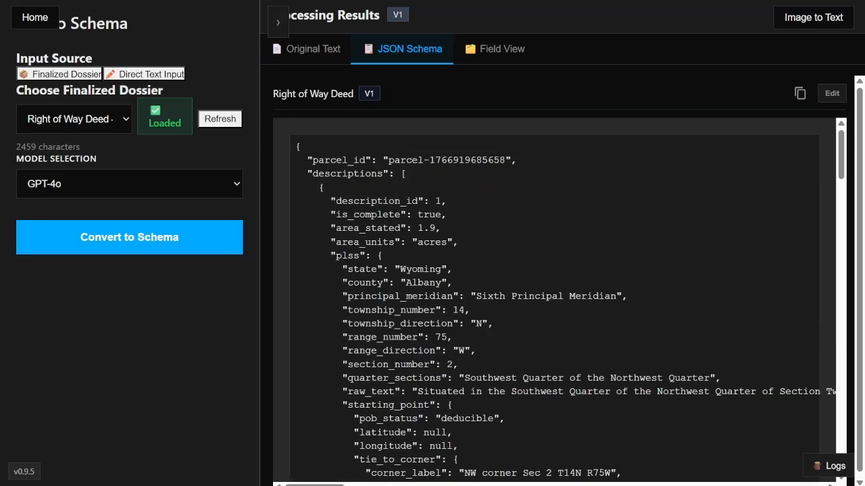
{"action": "left_click_drag", "start_coordinate": [342, 201], "coordinate": [412, 202]}
{"action": "left_click", "coordinate": [412, 202]}
{"action": "scroll", "coordinate": [373, 176], "scroll_direction": "down", "scroll_amount": 2}
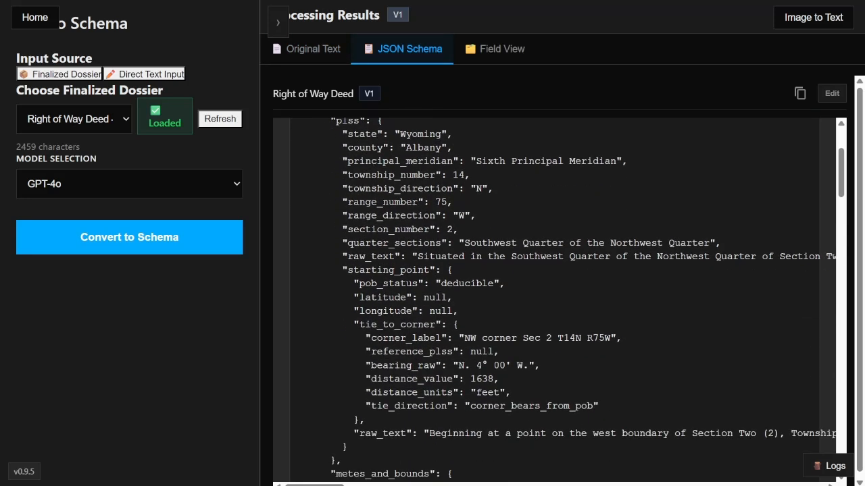
{"action": "left_click_drag", "start_coordinate": [354, 189], "coordinate": [429, 190]}
{"action": "left_click", "coordinate": [429, 190]}
{"action": "scroll", "coordinate": [498, 232], "scroll_direction": "down", "scroll_amount": 2}
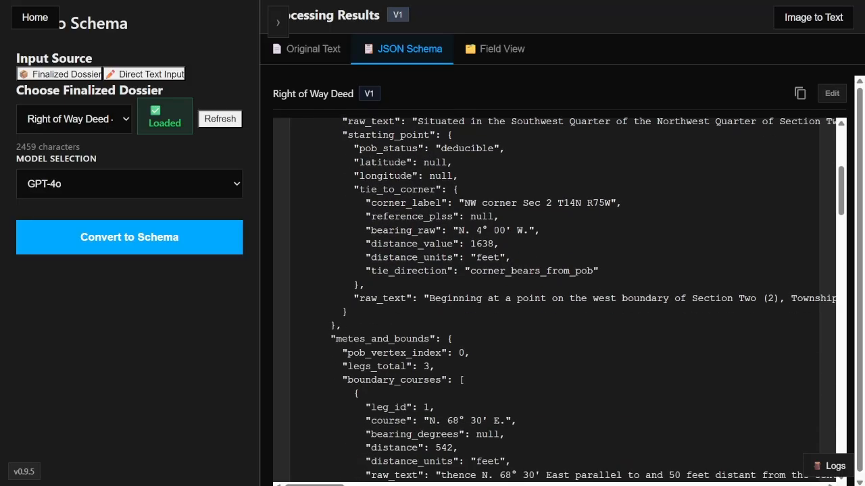
{"action": "scroll", "coordinate": [554, 300], "scroll_direction": "down", "scroll_amount": 10}
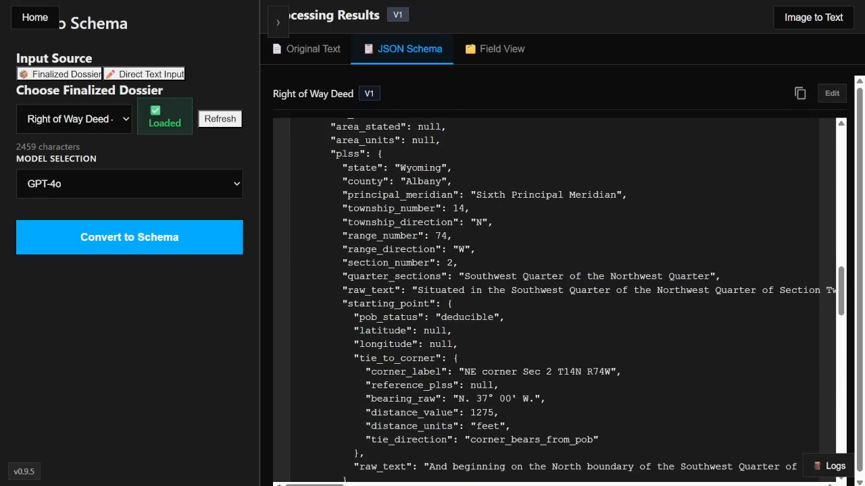
{"action": "scroll", "coordinate": [419, 216], "scroll_direction": "down", "scroll_amount": 11}
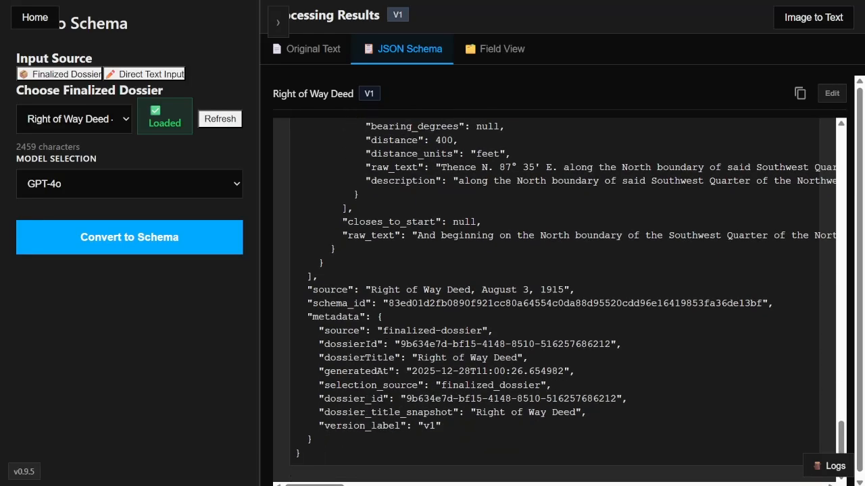
{"action": "scroll", "coordinate": [419, 226], "scroll_direction": "up", "scroll_amount": 16}
{"action": "scroll", "coordinate": [456, 257], "scroll_direction": "up", "scroll_amount": 10}
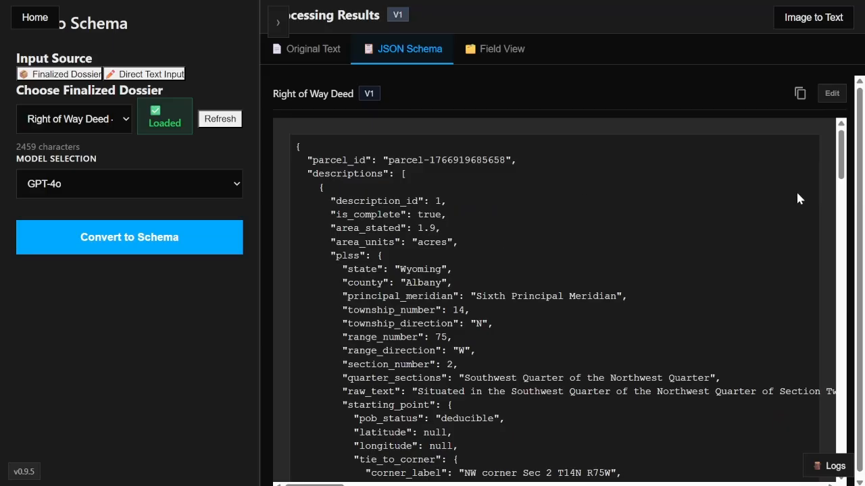
- Re-enter "W" as the first description's range direction in the JSON schema and save it as version v2
{"action": "scroll", "coordinate": [595, 359], "scroll_direction": "down", "scroll_amount": 2}
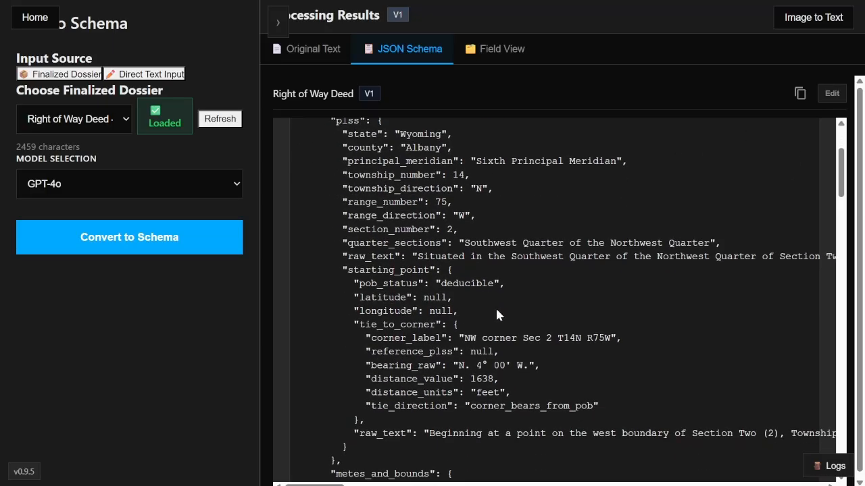
{"action": "scroll", "coordinate": [513, 318], "scroll_direction": "down", "scroll_amount": 1}
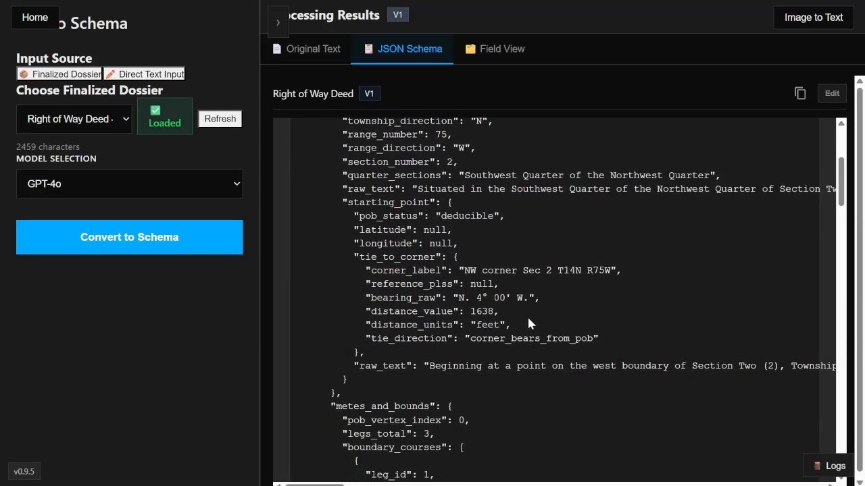
{"action": "left_click", "coordinate": [832, 94]}
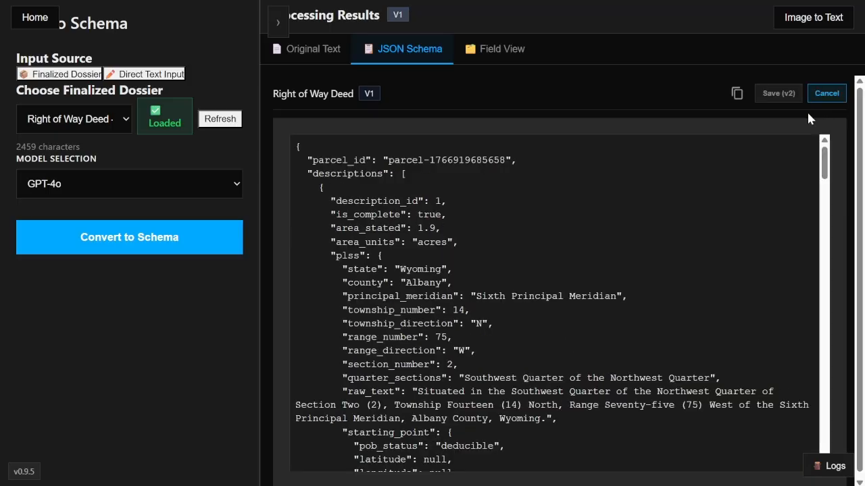
{"action": "left_click", "coordinate": [463, 350]}
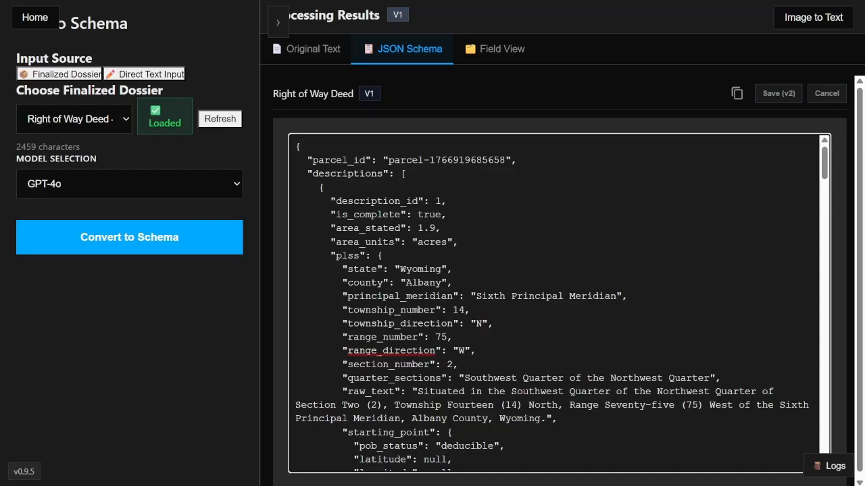
{"action": "key", "text": "BackSpace"}
{"action": "type", "text": "W"}
{"action": "left_click", "coordinate": [778, 94]}
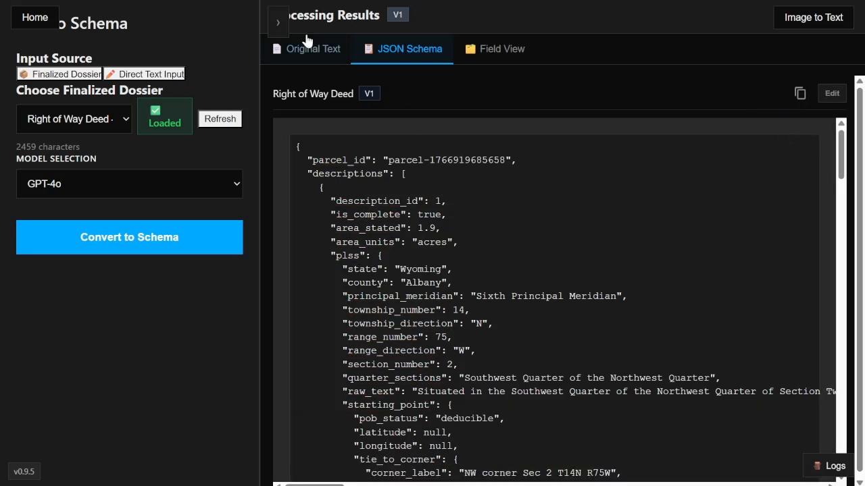
- Open the saved schemas list and view versions v2 and v1 of the newest Right of Way Deed, with v1 as JSON
{"action": "left_click", "coordinate": [277, 24]}
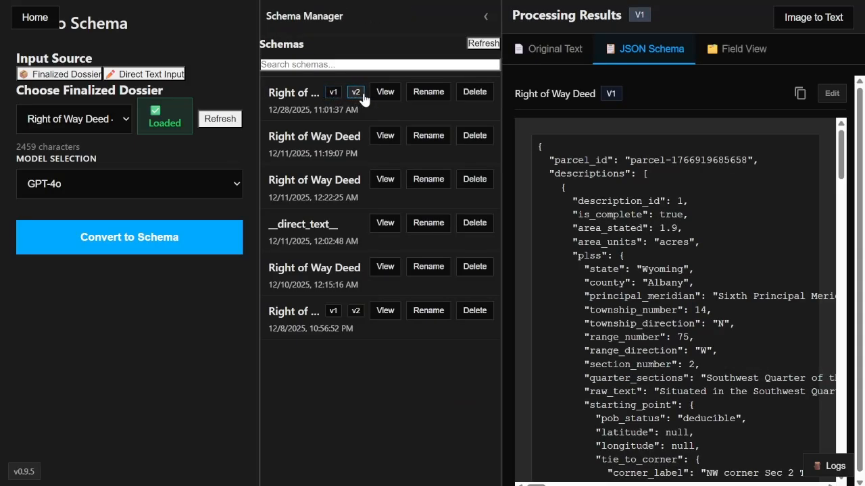
{"action": "left_click", "coordinate": [354, 94]}
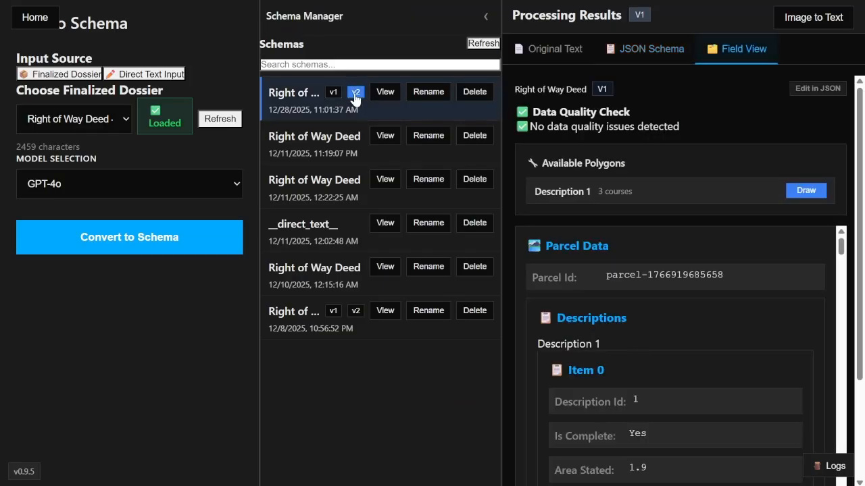
{"action": "left_click", "coordinate": [335, 93]}
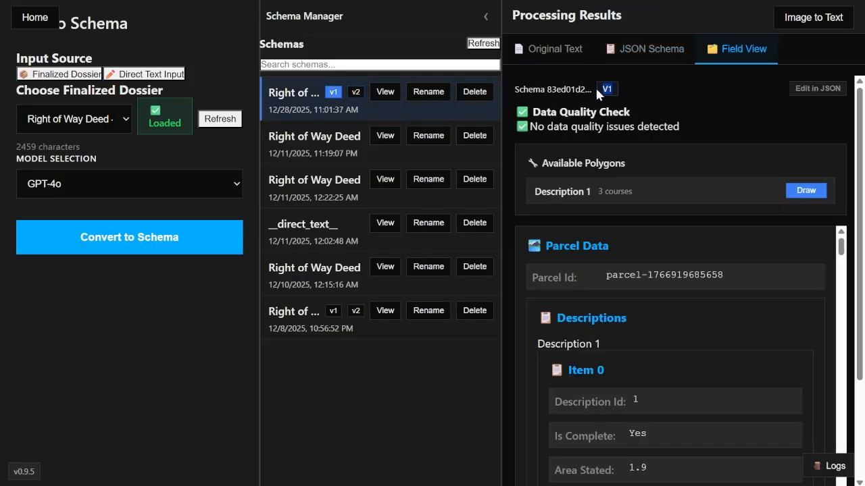
{"action": "left_click", "coordinate": [632, 49]}
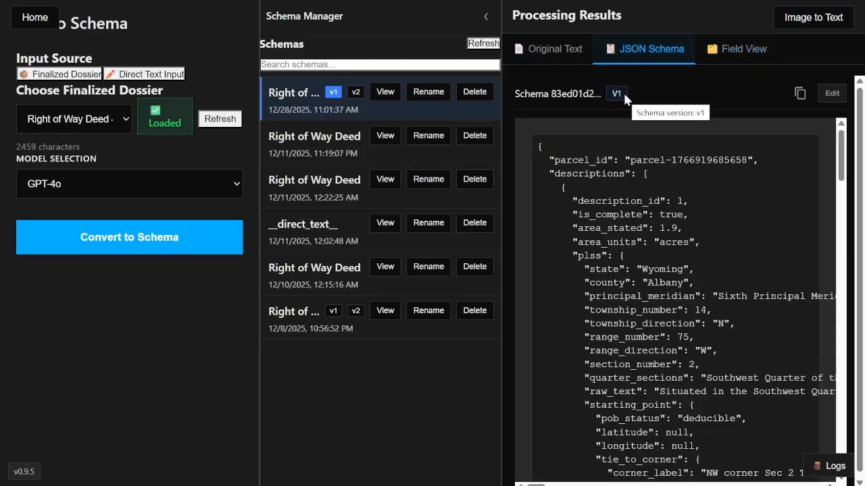
- Open version v2 of the newest Right of Way Deed, review its parcel fields, and briefly enter and cancel JSON editing
{"action": "left_click", "coordinate": [356, 94]}
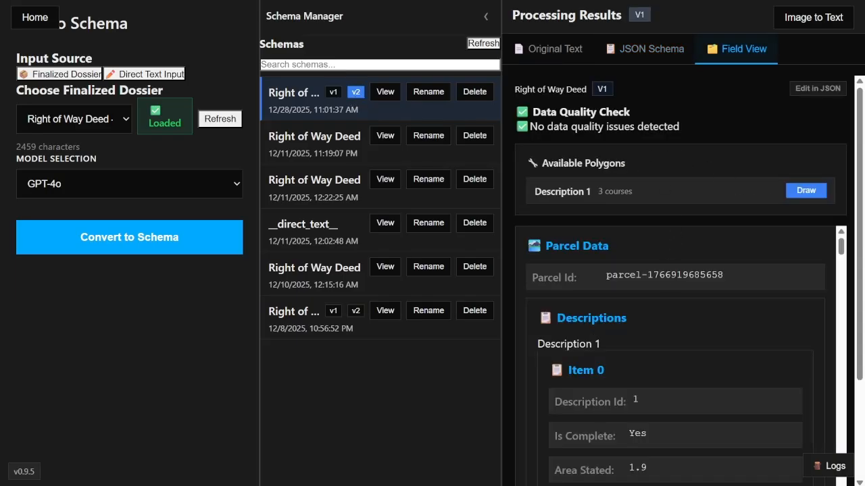
{"action": "scroll", "coordinate": [669, 324], "scroll_direction": "down", "scroll_amount": 2}
{"action": "scroll", "coordinate": [669, 324], "scroll_direction": "up", "scroll_amount": 2}
{"action": "scroll", "coordinate": [656, 281], "scroll_direction": "down", "scroll_amount": 5}
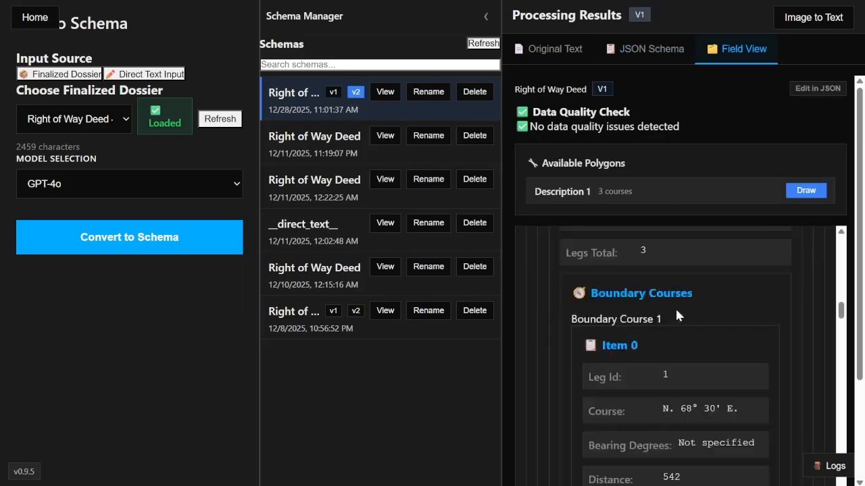
{"action": "scroll", "coordinate": [679, 311], "scroll_direction": "down", "scroll_amount": 5}
{"action": "scroll", "coordinate": [696, 324], "scroll_direction": "up", "scroll_amount": 15}
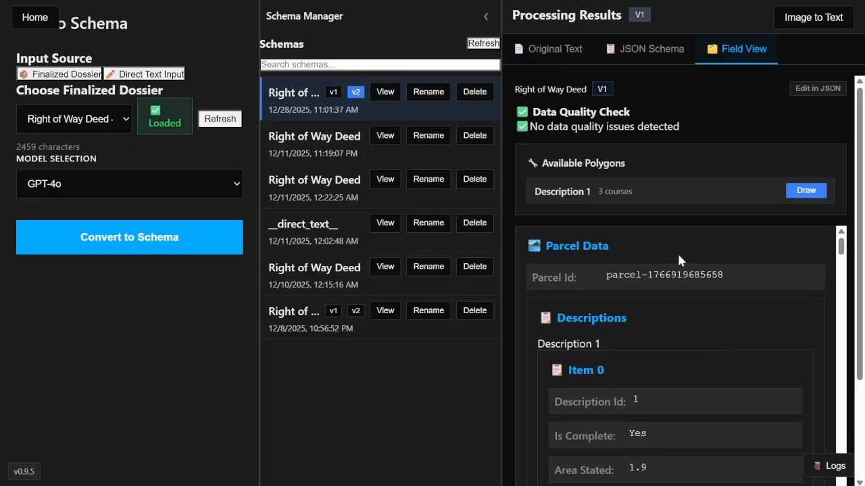
{"action": "left_click", "coordinate": [819, 89]}
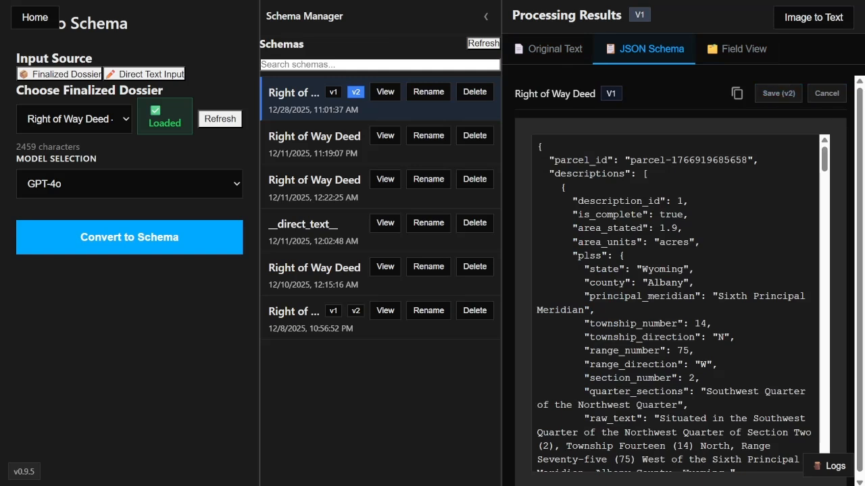
{"action": "left_click", "coordinate": [826, 93]}
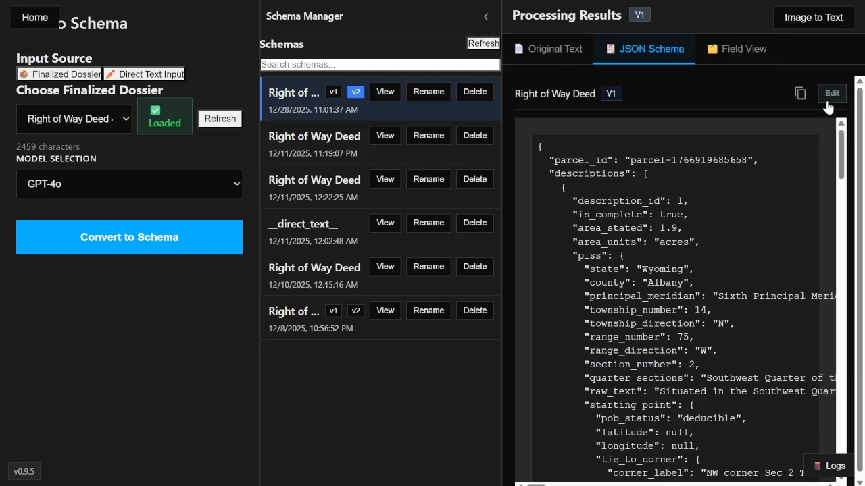
- Examine Description 1's PLSS, starting point, and metes and bounds data in the field view
{"action": "left_click", "coordinate": [722, 49]}
{"action": "scroll", "coordinate": [671, 315], "scroll_direction": "down", "scroll_amount": 5}
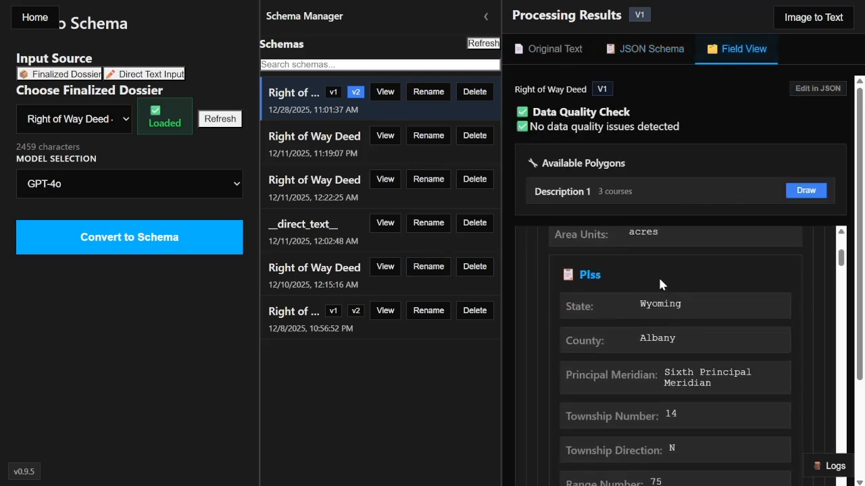
{"action": "scroll", "coordinate": [681, 330], "scroll_direction": "down", "scroll_amount": 10}
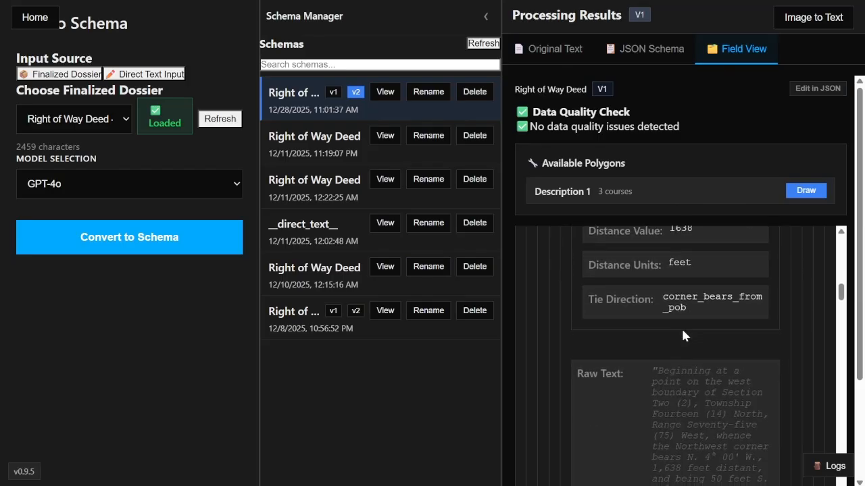
{"action": "scroll", "coordinate": [681, 327], "scroll_direction": "down", "scroll_amount": 4}
{"action": "scroll", "coordinate": [681, 326], "scroll_direction": "up", "scroll_amount": 10}
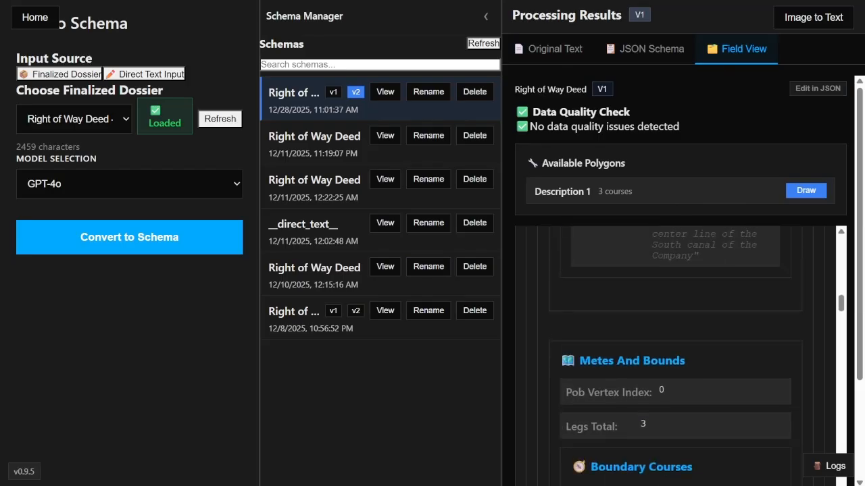
{"action": "scroll", "coordinate": [675, 338], "scroll_direction": "up", "scroll_amount": 5}
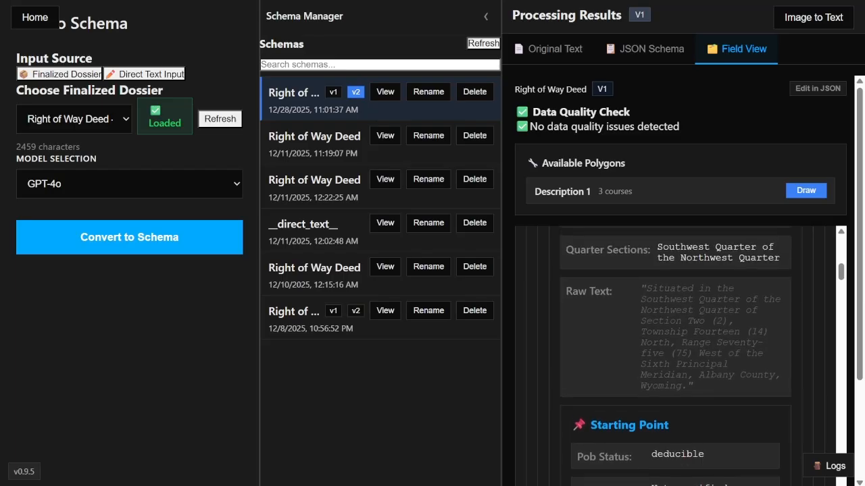
{"action": "scroll", "coordinate": [682, 337], "scroll_direction": "up", "scroll_amount": 5}
{"action": "scroll", "coordinate": [687, 338], "scroll_direction": "down", "scroll_amount": 4}
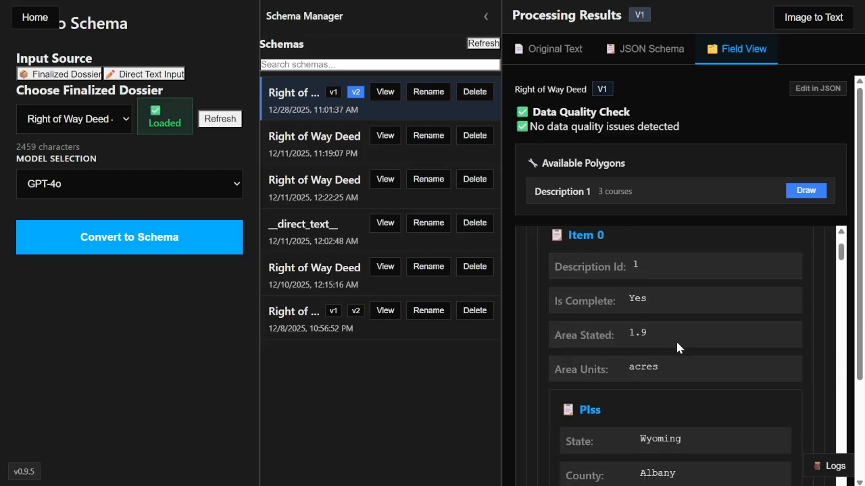
{"action": "scroll", "coordinate": [696, 310], "scroll_direction": "up", "scroll_amount": 6}
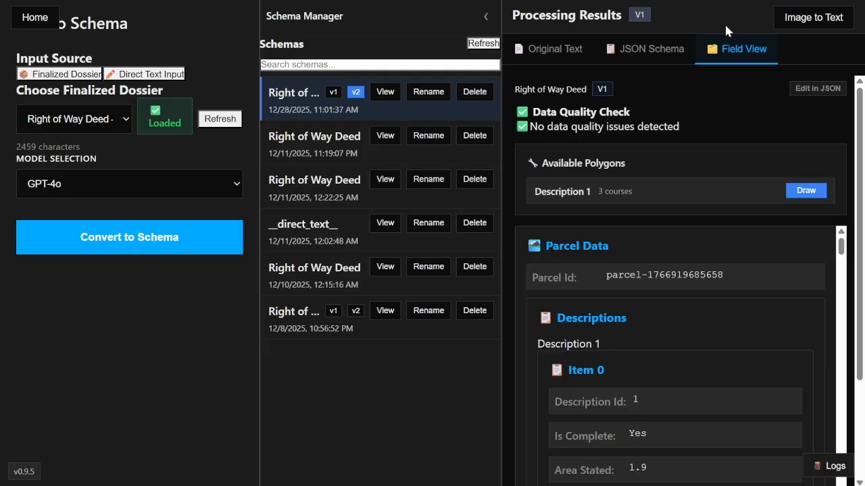
{"action": "mouse_move", "coordinate": [719, 131]}
{"action": "left_mouse_down"}
{"action": "mouse_move", "coordinate": [567, 127]}
{"action": "mouse_move", "coordinate": [520, 108]}
{"action": "mouse_move", "coordinate": [513, 88]}
{"action": "mouse_move", "coordinate": [548, 90]}
{"action": "left_mouse_up"}
{"action": "left_click", "coordinate": [516, 89]}
{"action": "left_click", "coordinate": [550, 91]}
{"action": "left_click_drag", "start_coordinate": [688, 133], "coordinate": [587, 90]}
{"action": "left_click", "coordinate": [587, 89]}
- Draw the Description 1 polygon, close its property visualization, and reopen it from the available polygons
{"action": "left_click", "coordinate": [818, 195]}
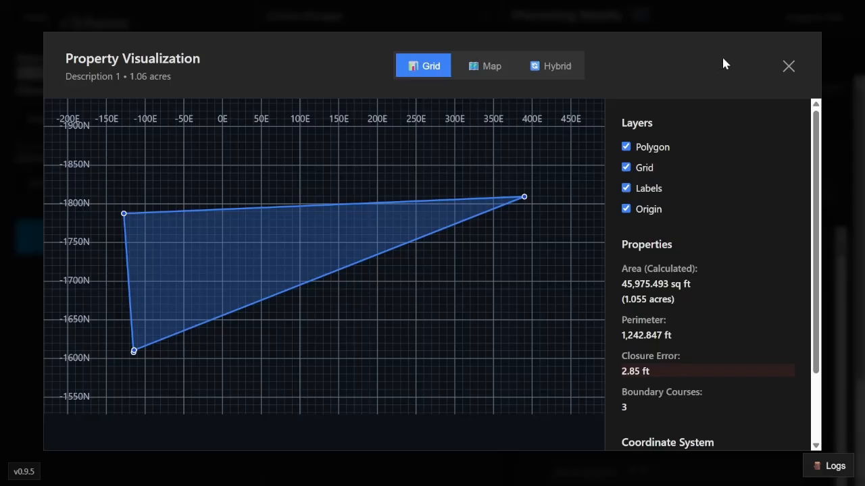
{"action": "left_click", "coordinate": [790, 66]}
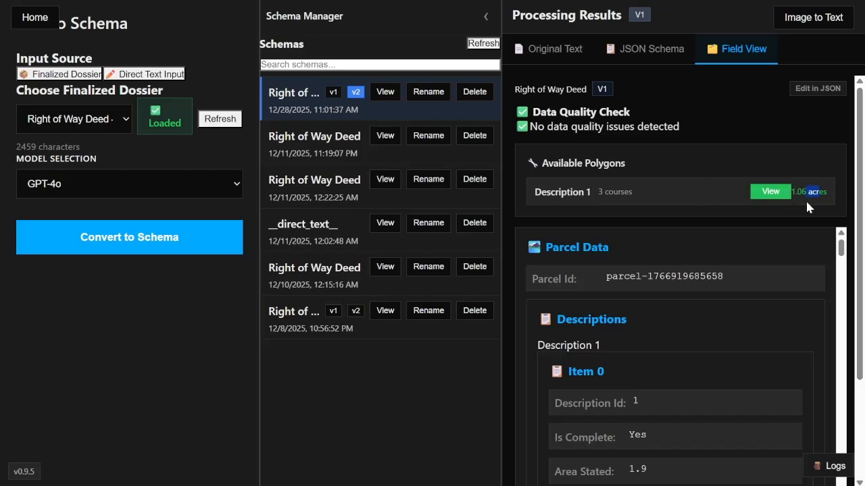
{"action": "left_click", "coordinate": [803, 201]}
{"action": "left_click", "coordinate": [771, 192]}
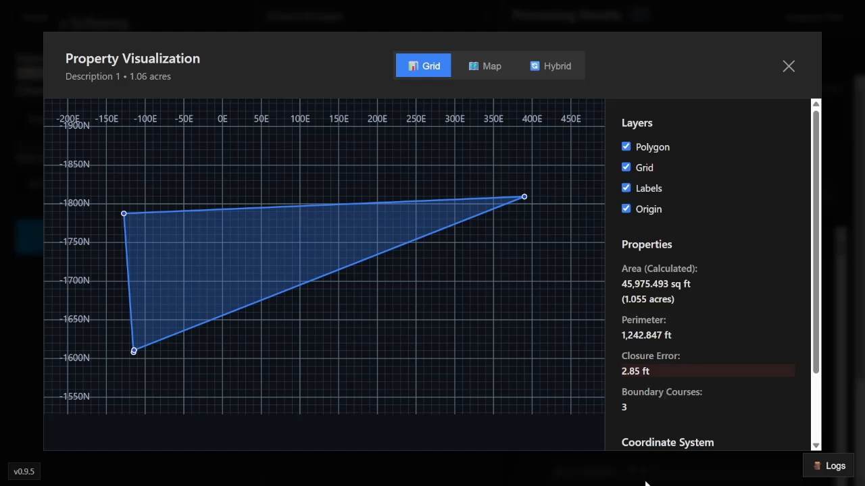
- Try to show the Description 1 property on the map by downloading the Wyoming PLSS data from BLM
{"action": "left_click", "coordinate": [486, 68]}
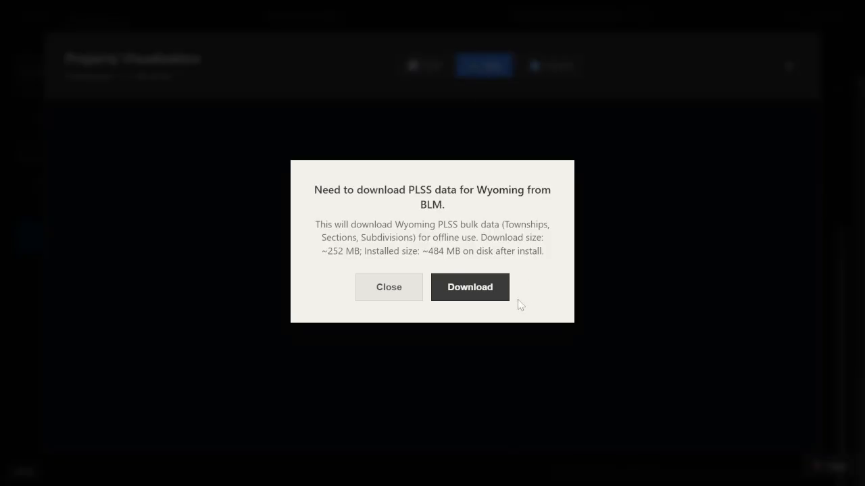
{"action": "left_click", "coordinate": [494, 290]}
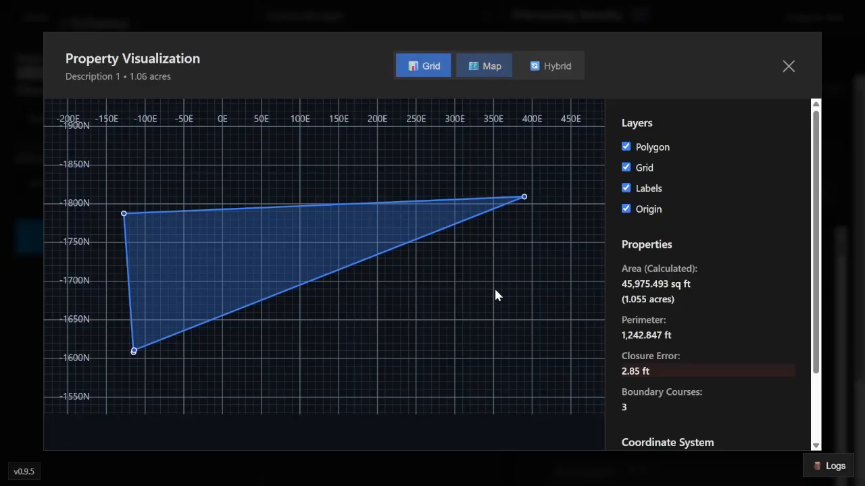
{"action": "left_click", "coordinate": [481, 65]}
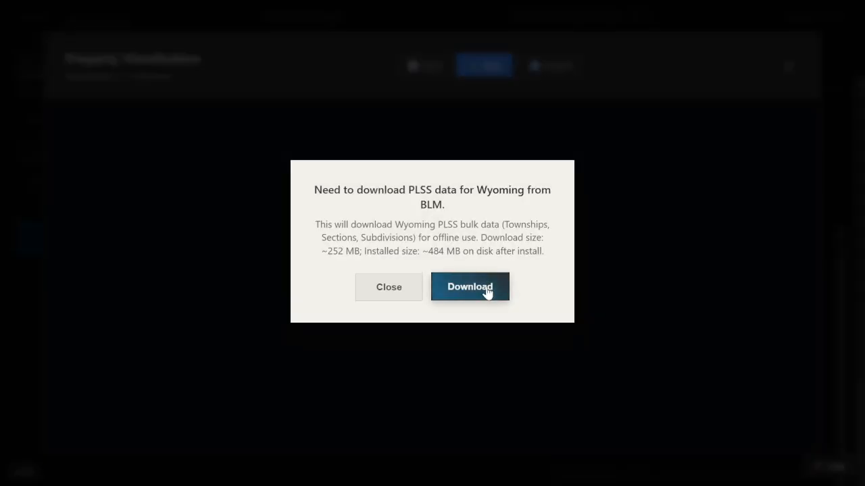
{"action": "left_click", "coordinate": [487, 291]}
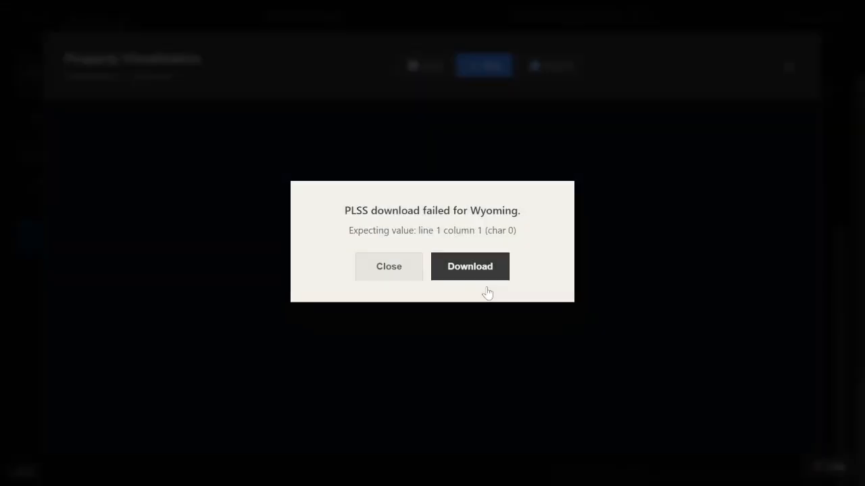
- Retry the Wyoming PLSS data download, then hide its progress dialog and close the property visualization while the build runs in the background
{"action": "left_click", "coordinate": [486, 286]}
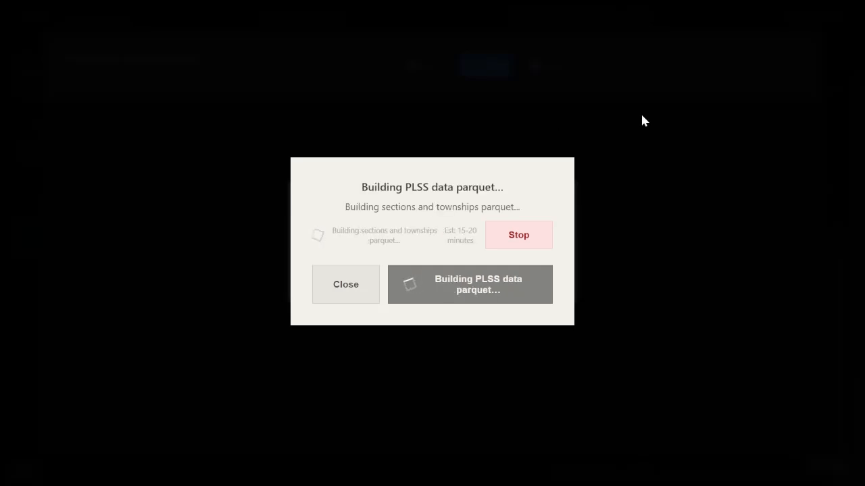
{"action": "left_click", "coordinate": [210, 163]}
{"action": "left_click", "coordinate": [210, 162]}
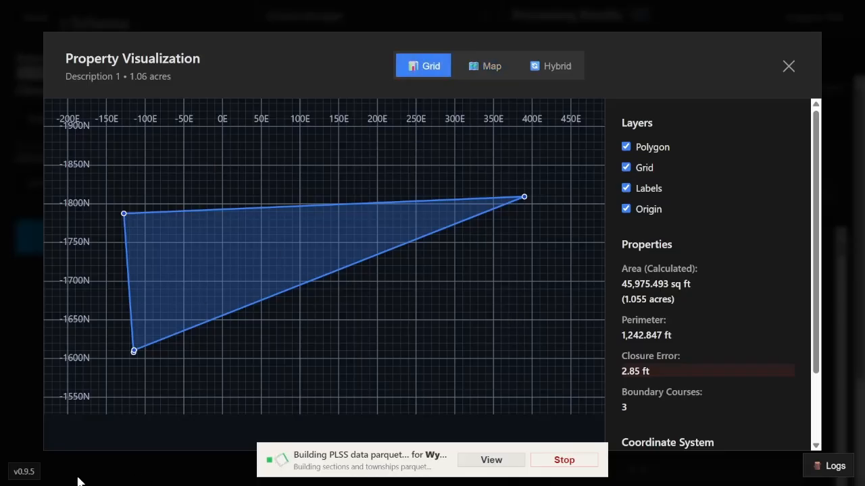
{"action": "left_click", "coordinate": [786, 65]}
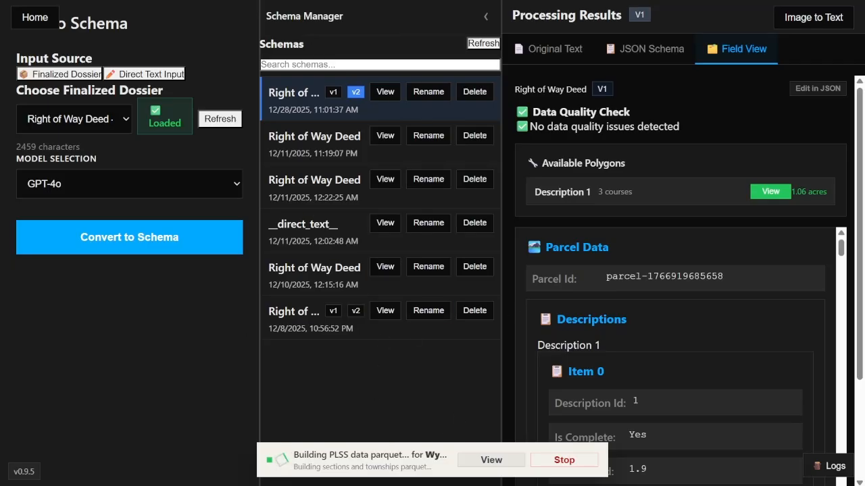
- View the progress details of the background Wyoming PLSS build, then dismiss the progress dialog
{"action": "left_click_drag", "start_coordinate": [294, 455], "coordinate": [360, 455]}
{"action": "left_click", "coordinate": [442, 456]}
{"action": "left_click", "coordinate": [360, 455]}
{"action": "left_click_drag", "start_coordinate": [298, 456], "coordinate": [389, 455]}
{"action": "left_click", "coordinate": [389, 456]}
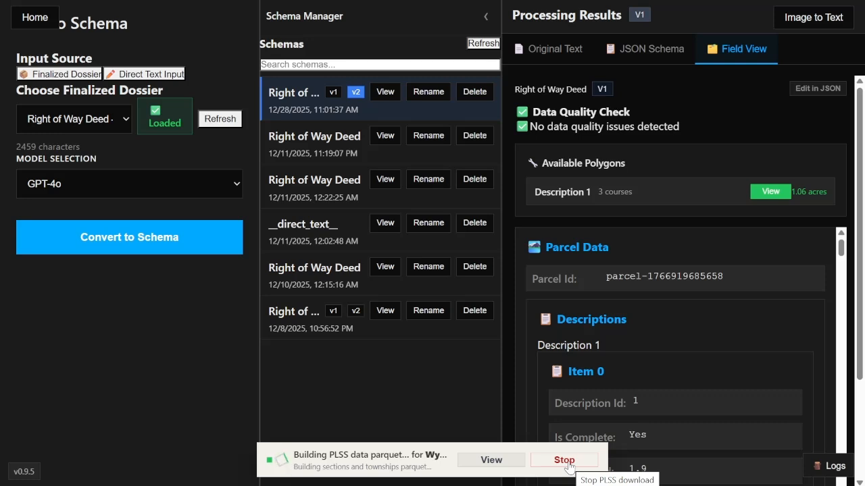
{"action": "left_click", "coordinate": [516, 465]}
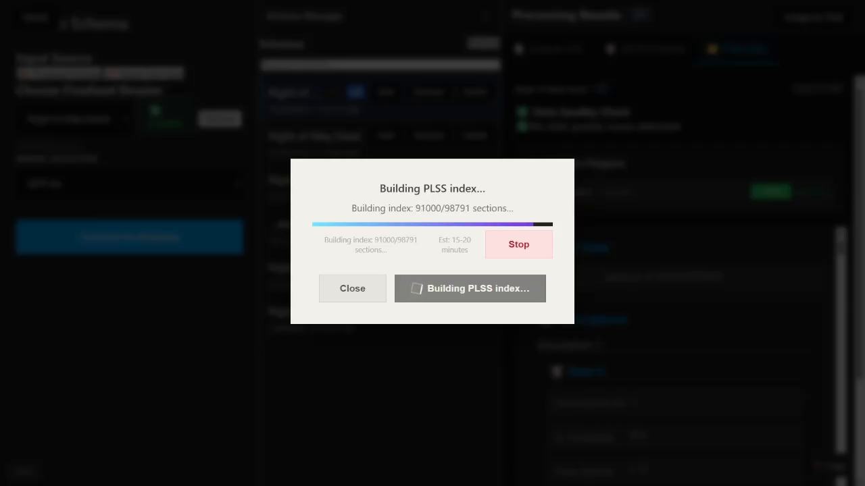
{"action": "left_click", "coordinate": [561, 485]}
{"action": "left_click", "coordinate": [538, 485]}
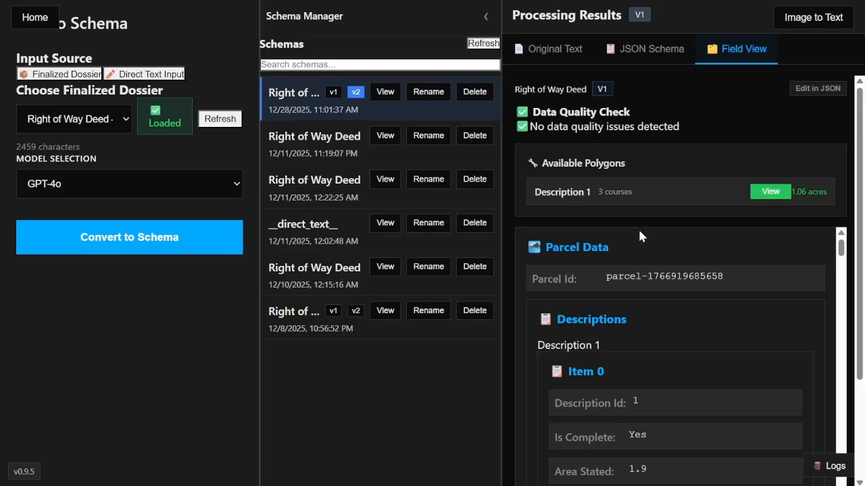
- Open the Description 1 polygon from the available polygons and show the property on the map
{"action": "left_click_drag", "start_coordinate": [606, 127], "coordinate": [652, 127]}
{"action": "left_click", "coordinate": [682, 127]}
{"action": "left_click", "coordinate": [770, 192]}
{"action": "left_click", "coordinate": [485, 71]}
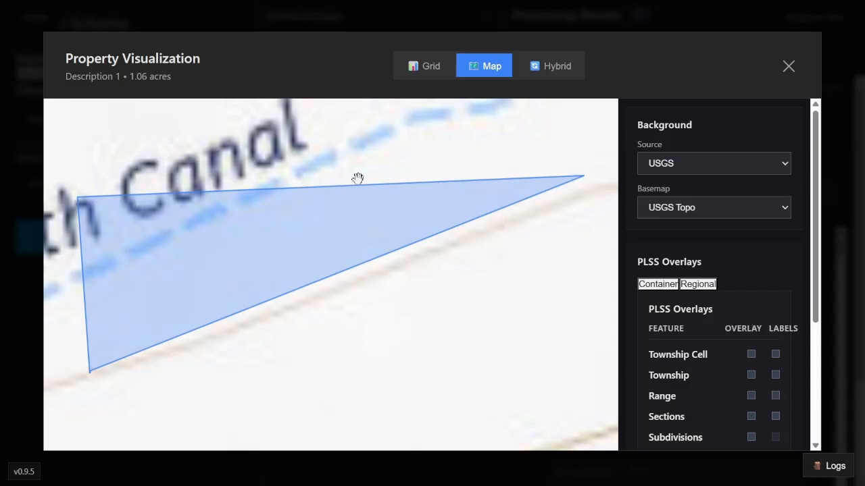
- Examine the Description 1 parcel's location and wider surroundings on the USGS Topo map
{"action": "scroll", "coordinate": [358, 178], "scroll_direction": "down", "scroll_amount": 3}
{"action": "scroll", "coordinate": [358, 177], "scroll_direction": "down", "scroll_amount": 3}
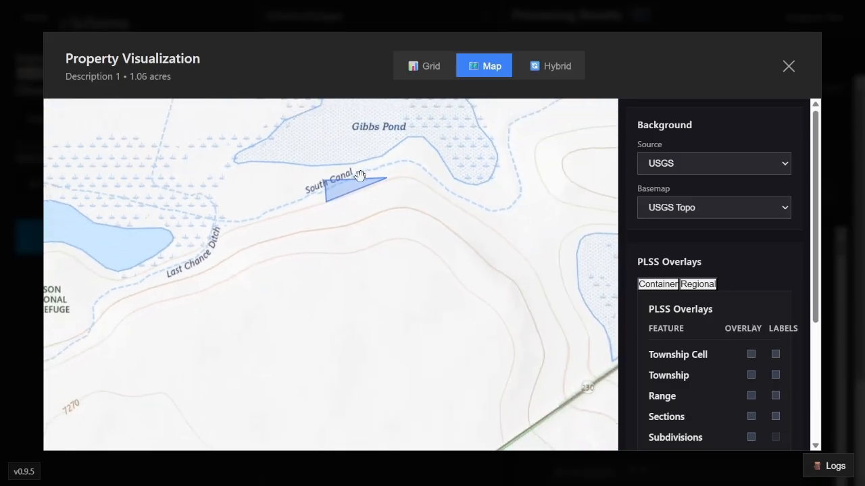
{"action": "left_click_drag", "start_coordinate": [428, 166], "coordinate": [342, 218]}
{"action": "scroll", "coordinate": [347, 210], "scroll_direction": "down", "scroll_amount": 2}
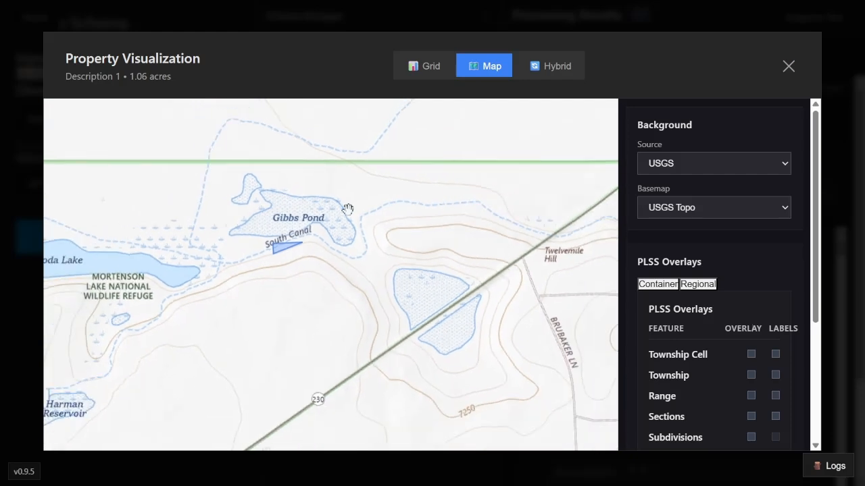
{"action": "left_click_drag", "start_coordinate": [307, 257], "coordinate": [362, 221]}
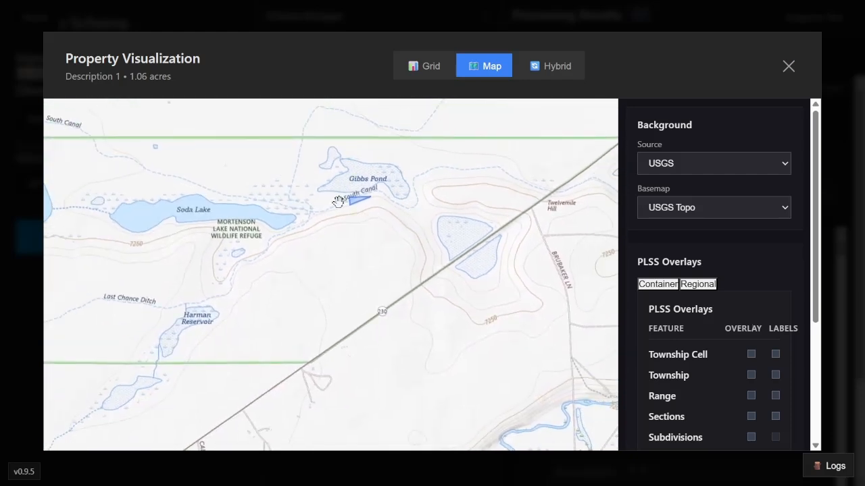
{"action": "scroll", "coordinate": [340, 201], "scroll_direction": "down", "scroll_amount": 2}
{"action": "left_click_drag", "start_coordinate": [255, 166], "coordinate": [368, 200]}
{"action": "scroll", "coordinate": [368, 200], "scroll_direction": "down", "scroll_amount": 5}
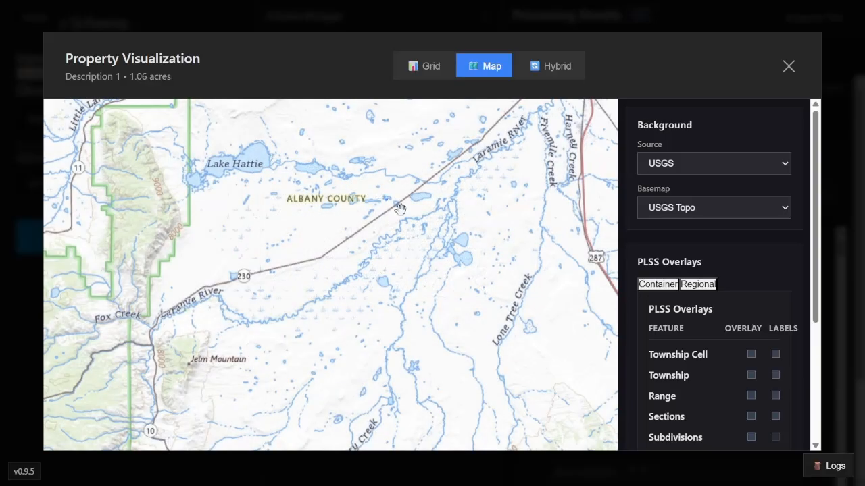
{"action": "scroll", "coordinate": [390, 207], "scroll_direction": "up", "scroll_amount": 4}
{"action": "scroll", "coordinate": [390, 208], "scroll_direction": "up", "scroll_amount": 2}
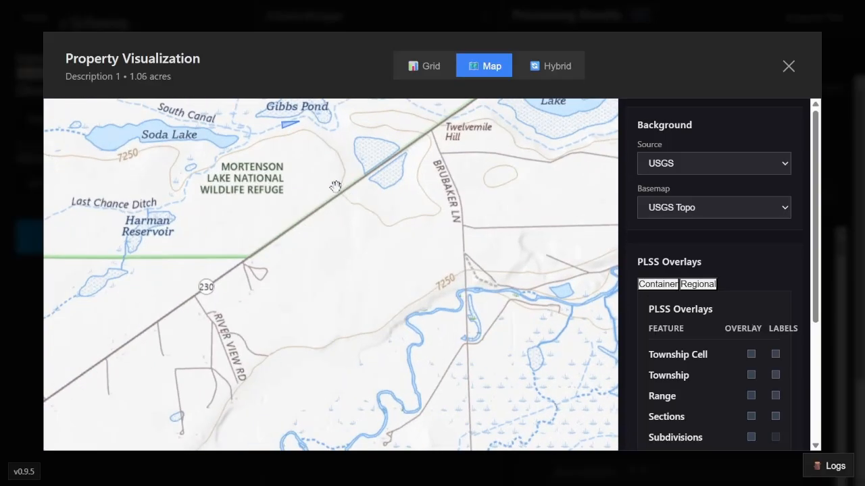
{"action": "left_click_drag", "start_coordinate": [336, 187], "coordinate": [355, 226]}
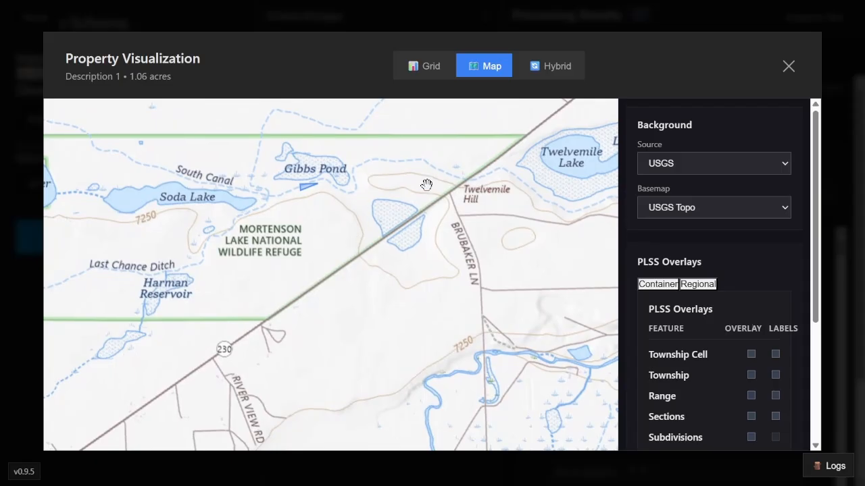
- Review the available background sources and basemaps, keeping USGS and USGS Topo selected
{"action": "left_click", "coordinate": [778, 164]}
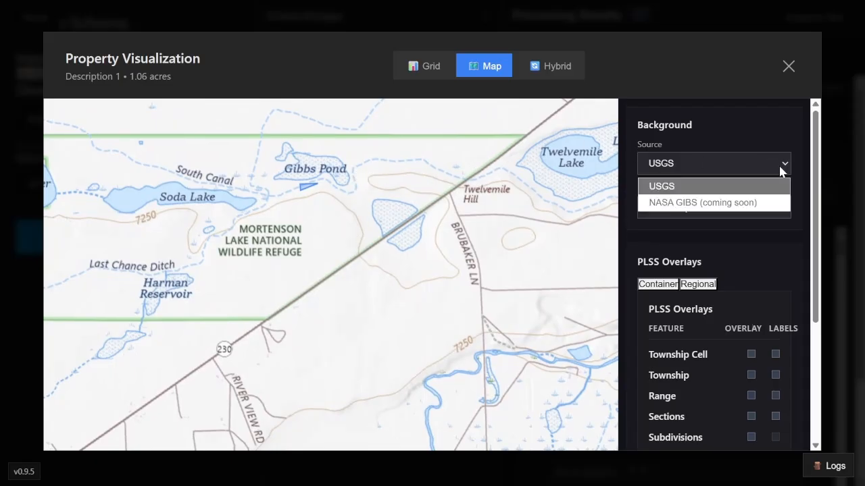
{"action": "left_click", "coordinate": [770, 166]}
{"action": "left_click", "coordinate": [755, 208]}
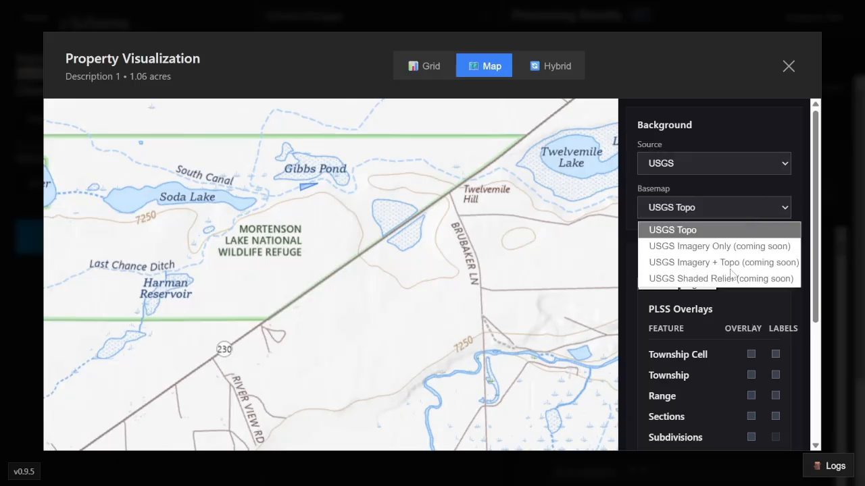
{"action": "left_click", "coordinate": [740, 202]}
- Inspect the parcel's position relative to Gibbs Pond and South Canal, and look over the PLSS overlay options
{"action": "left_click_drag", "start_coordinate": [308, 178], "coordinate": [360, 192]}
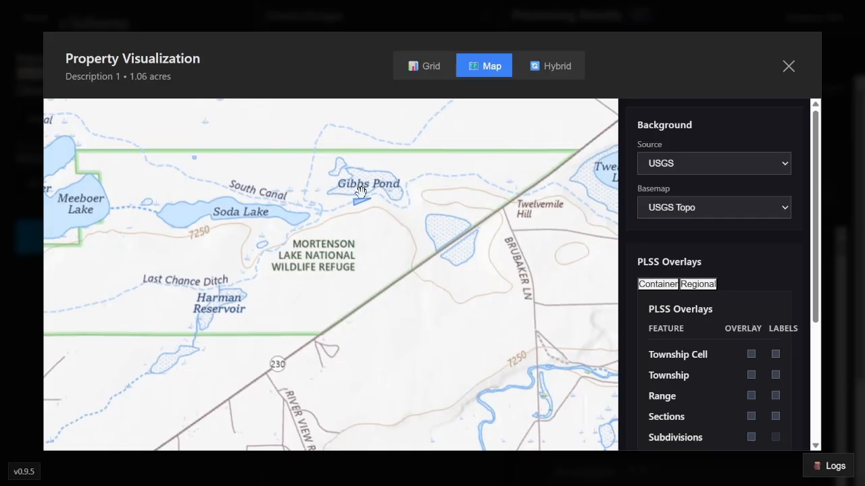
{"action": "scroll", "coordinate": [361, 192], "scroll_direction": "up", "scroll_amount": 3}
{"action": "scroll", "coordinate": [361, 193], "scroll_direction": "up", "scroll_amount": 3}
{"action": "scroll", "coordinate": [361, 194], "scroll_direction": "down", "scroll_amount": 4}
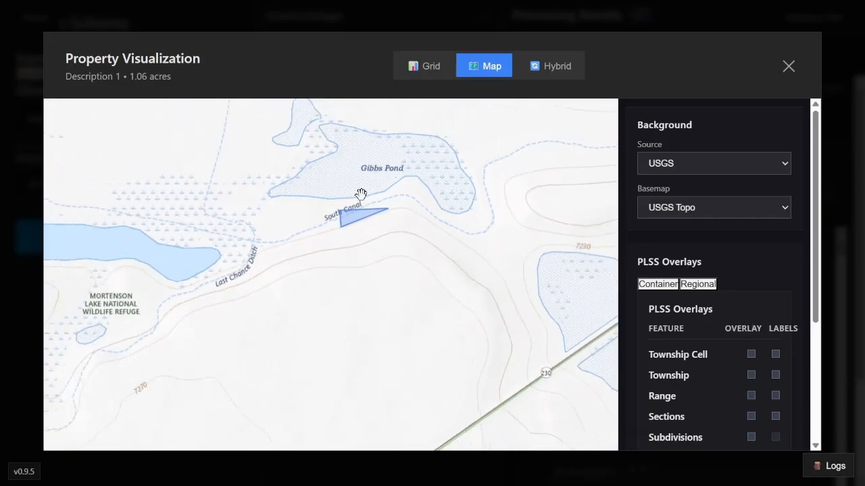
{"action": "left_click_drag", "start_coordinate": [369, 244], "coordinate": [319, 213]}
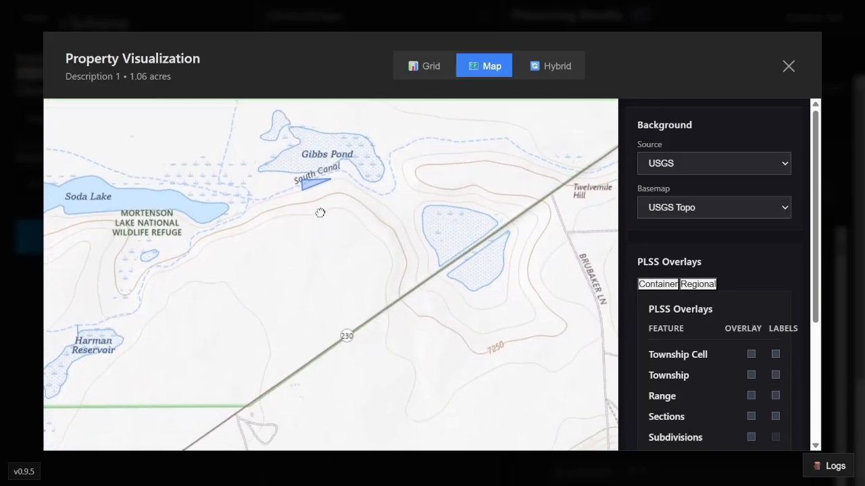
{"action": "left_click_drag", "start_coordinate": [286, 183], "coordinate": [331, 257]}
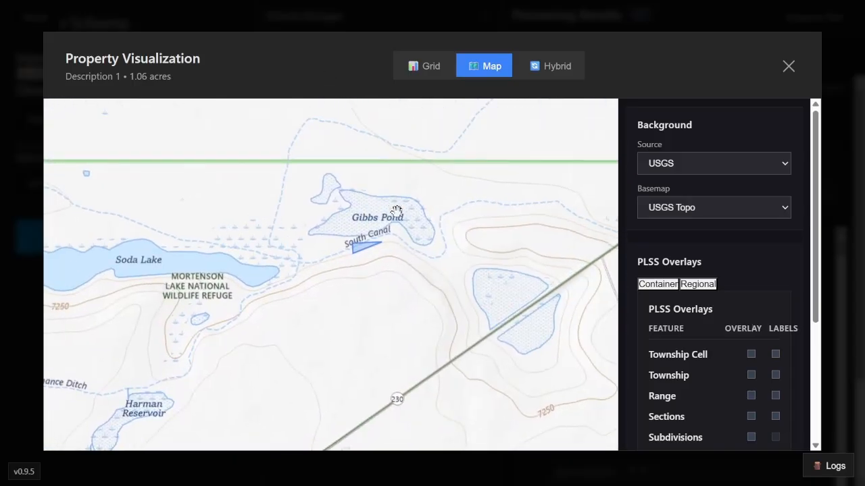
{"action": "scroll", "coordinate": [396, 215], "scroll_direction": "down", "scroll_amount": 1}
{"action": "scroll", "coordinate": [359, 241], "scroll_direction": "up", "scroll_amount": 3}
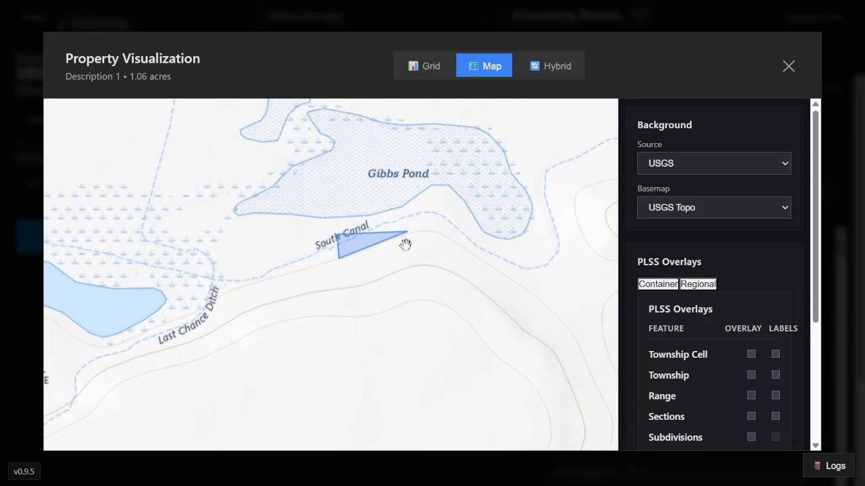
{"action": "scroll", "coordinate": [382, 213], "scroll_direction": "down", "scroll_amount": 3}
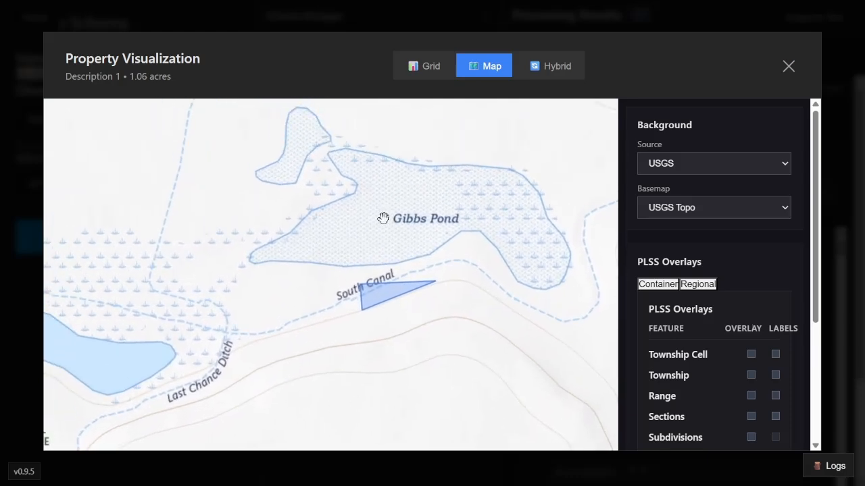
{"action": "scroll", "coordinate": [372, 219], "scroll_direction": "down", "scroll_amount": 2}
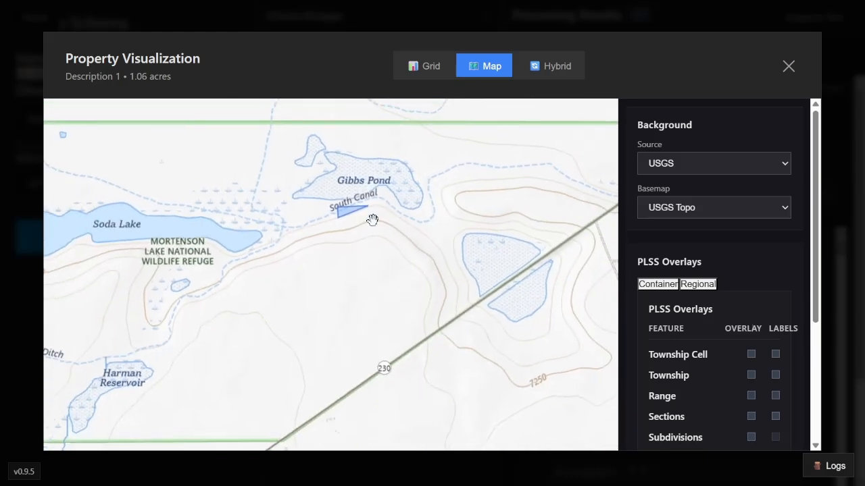
{"action": "scroll", "coordinate": [686, 240], "scroll_direction": "down", "scroll_amount": 1}
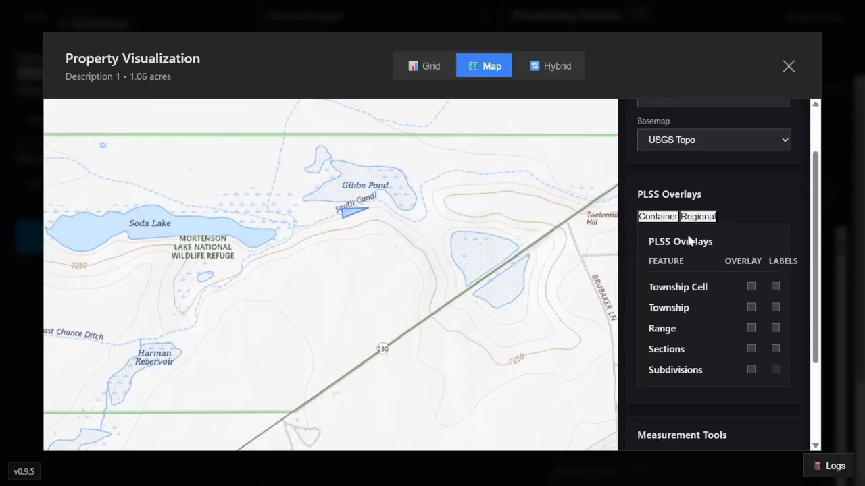
{"action": "scroll", "coordinate": [686, 211], "scroll_direction": "up", "scroll_amount": 1}
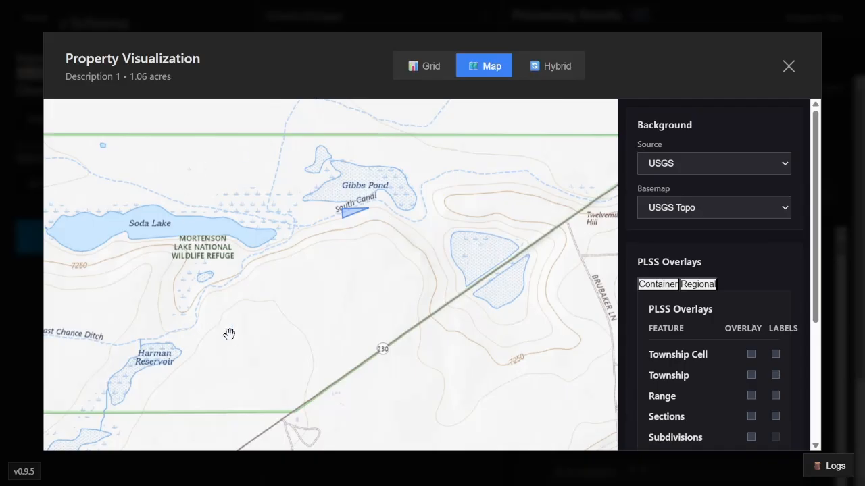
- Close the property visualization and reopen the Description 1 polygon in map view
{"action": "left_click", "coordinate": [788, 68]}
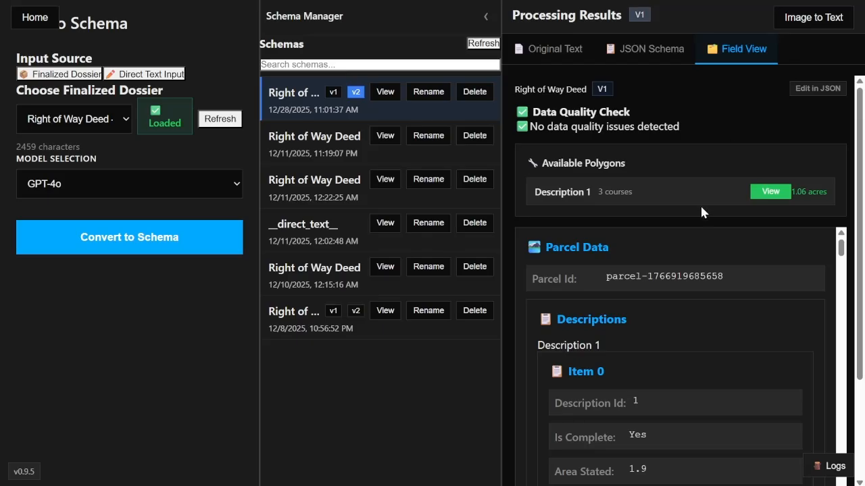
{"action": "left_click", "coordinate": [770, 194]}
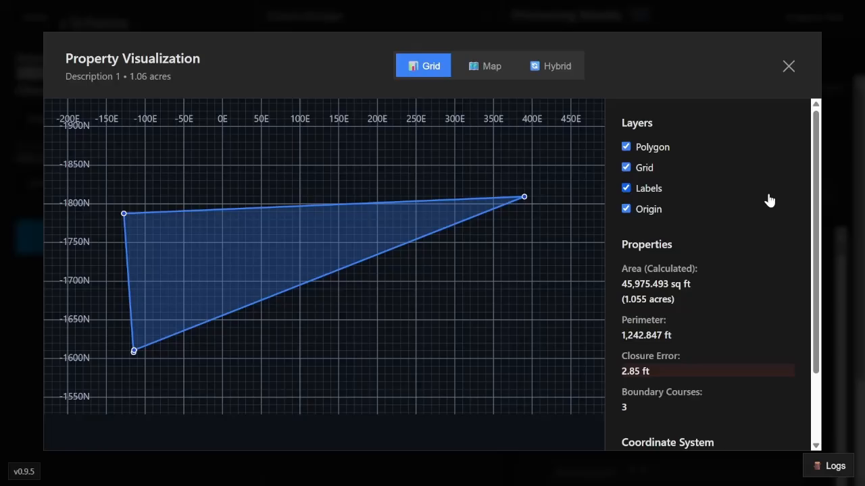
{"action": "left_click", "coordinate": [490, 80]}
{"action": "left_click_drag", "start_coordinate": [64, 63], "coordinate": [224, 64]}
{"action": "left_click", "coordinate": [225, 63]}
{"action": "left_click_drag", "start_coordinate": [65, 59], "coordinate": [217, 66]}
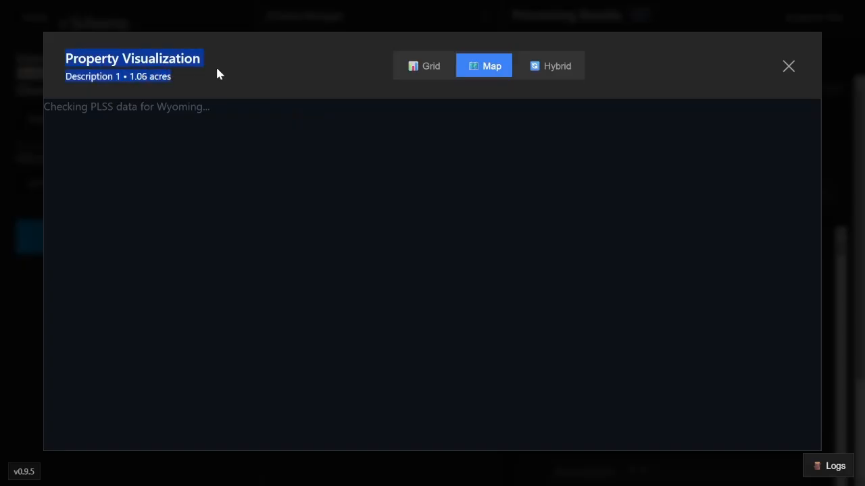
{"action": "left_click", "coordinate": [216, 65]}
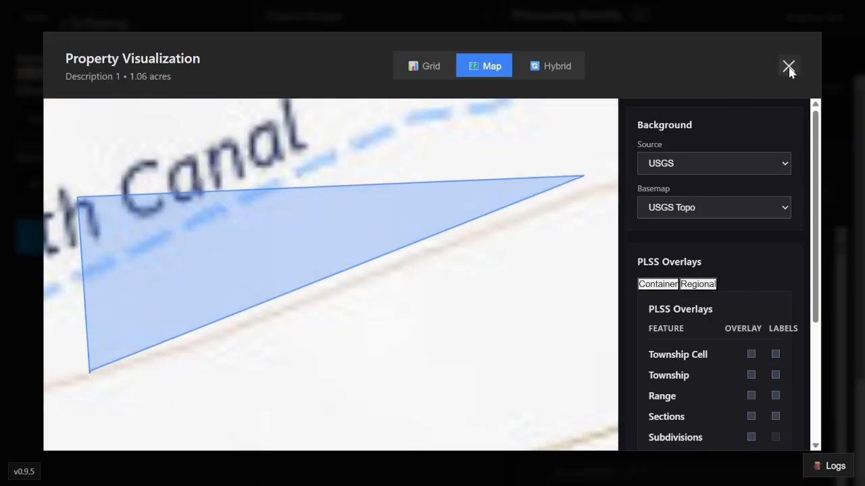
- Close the property visualization, return to the home page, and open the Mapping workspace
{"action": "left_click", "coordinate": [789, 67]}
{"action": "left_click", "coordinate": [35, 16]}
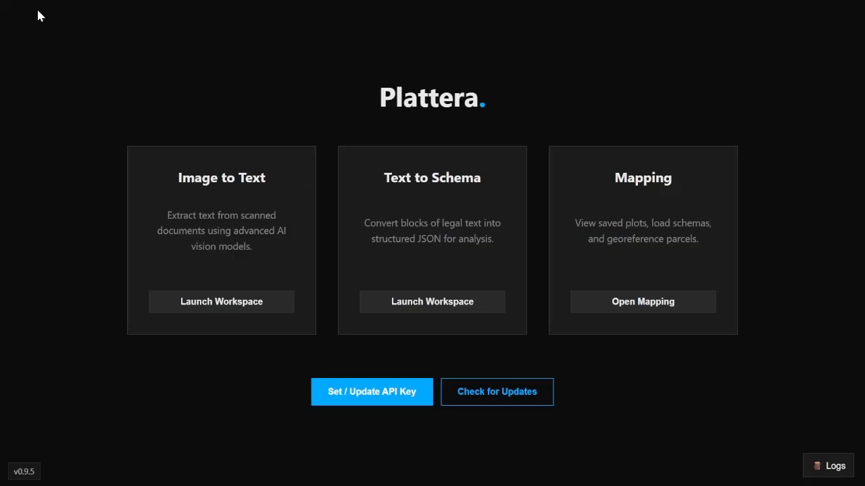
{"action": "left_click", "coordinate": [651, 189]}
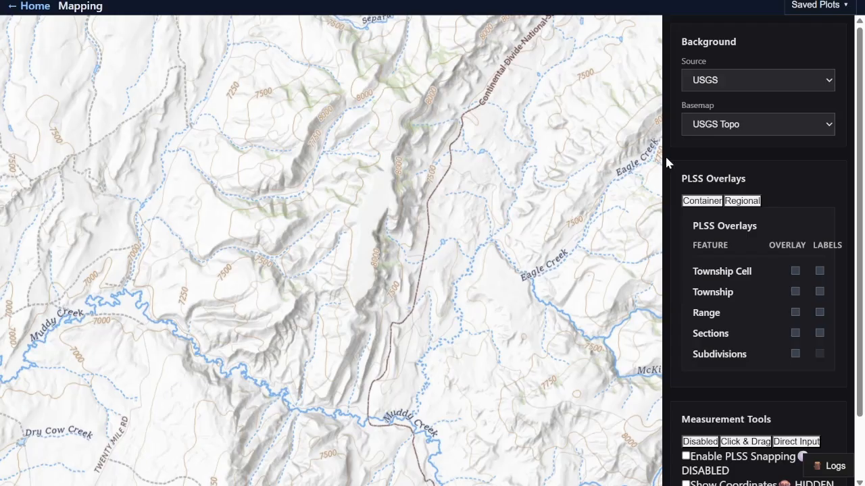
{"action": "left_click_drag", "start_coordinate": [503, 213], "coordinate": [410, 225]}
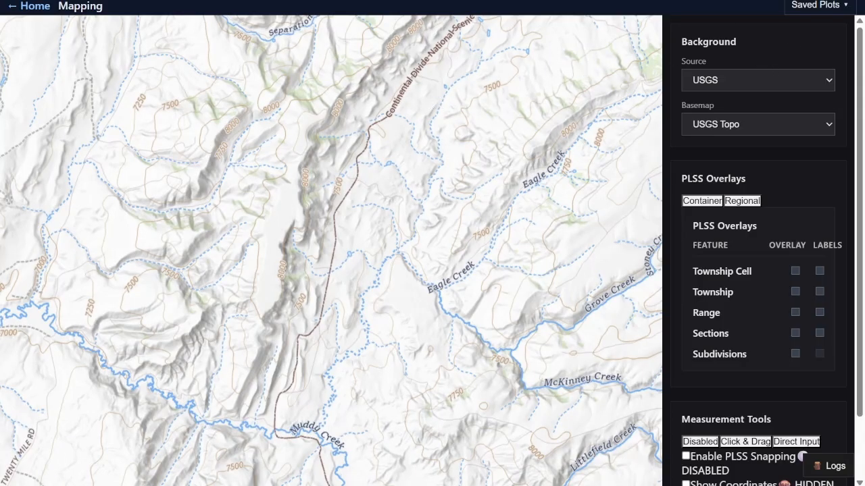
- Load the Right of Way Deed plot saved 12/28/2025, 11:18:45 AM, and examine its surroundings and the PLSS overlay settings
{"action": "left_click", "coordinate": [818, 8]}
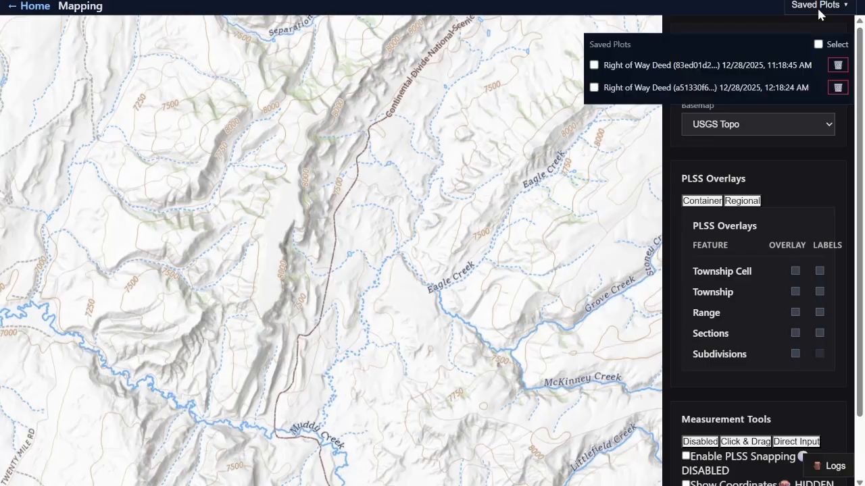
{"action": "left_click", "coordinate": [594, 65]}
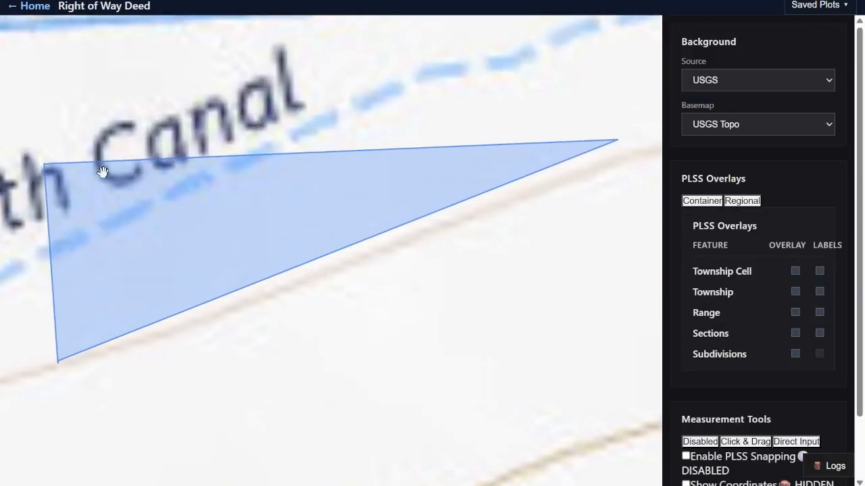
{"action": "scroll", "coordinate": [104, 171], "scroll_direction": "down", "scroll_amount": 6}
{"action": "left_click_drag", "start_coordinate": [133, 172], "coordinate": [362, 176]}
{"action": "scroll", "coordinate": [327, 216], "scroll_direction": "down", "scroll_amount": 3}
{"action": "scroll", "coordinate": [362, 176], "scroll_direction": "down", "scroll_amount": 1}
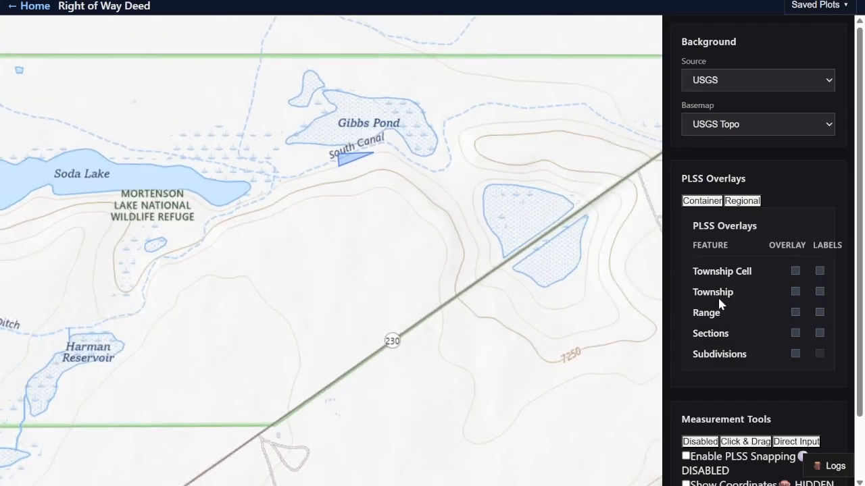
{"action": "scroll", "coordinate": [723, 327], "scroll_direction": "down", "scroll_amount": 1}
{"action": "scroll", "coordinate": [723, 325], "scroll_direction": "up", "scroll_amount": 1}
{"action": "scroll", "coordinate": [722, 326], "scroll_direction": "up", "scroll_amount": 1}
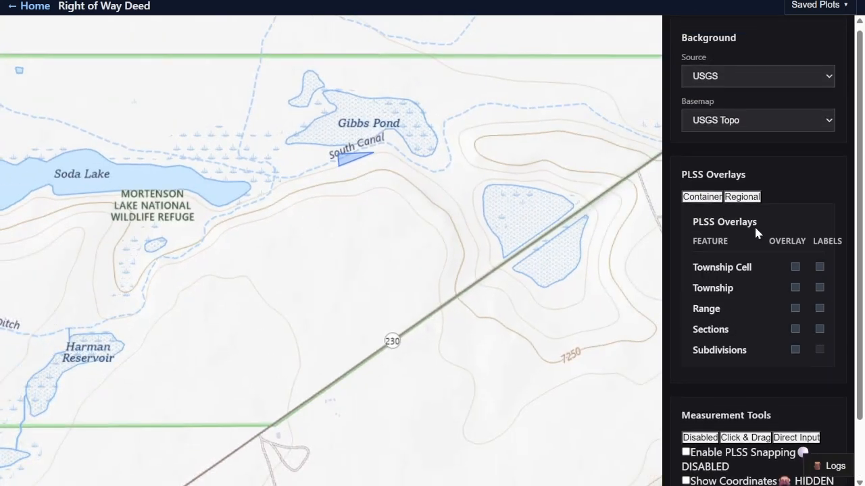
- Review the container PLSS overlay options listed for the loaded plot, focusing on the Subdivisions feature
{"action": "scroll", "coordinate": [741, 156], "scroll_direction": "up", "scroll_amount": 1}
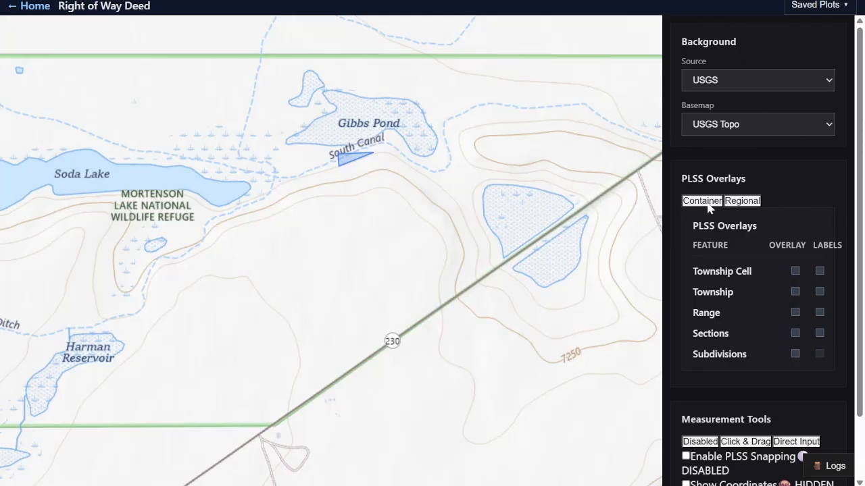
{"action": "left_click_drag", "start_coordinate": [404, 131], "coordinate": [421, 143]}
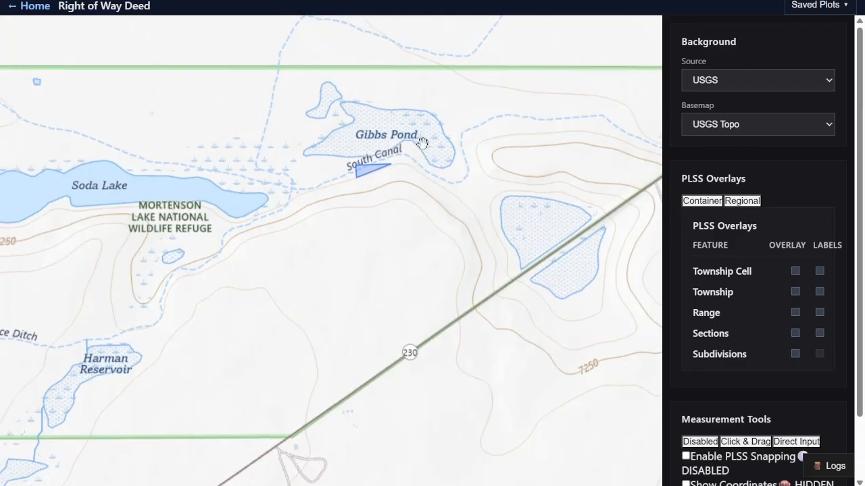
{"action": "scroll", "coordinate": [774, 184], "scroll_direction": "down", "scroll_amount": 1}
{"action": "left_click_drag", "start_coordinate": [680, 111], "coordinate": [774, 100]}
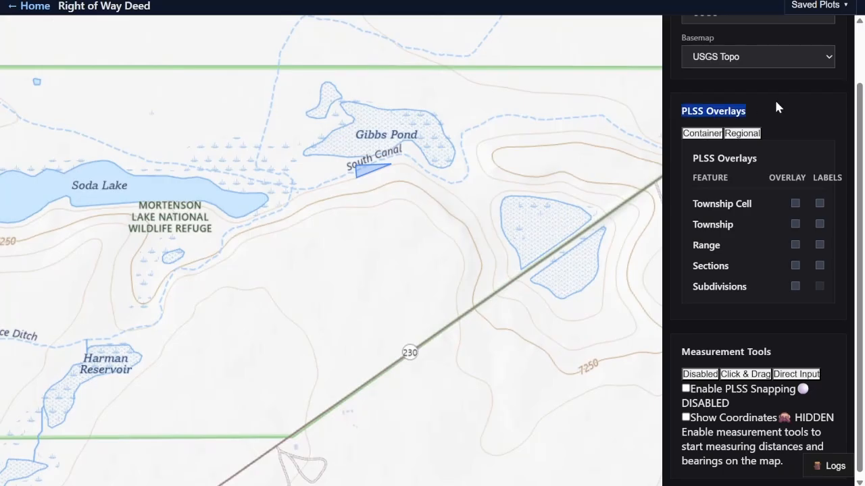
{"action": "left_click", "coordinate": [774, 100]}
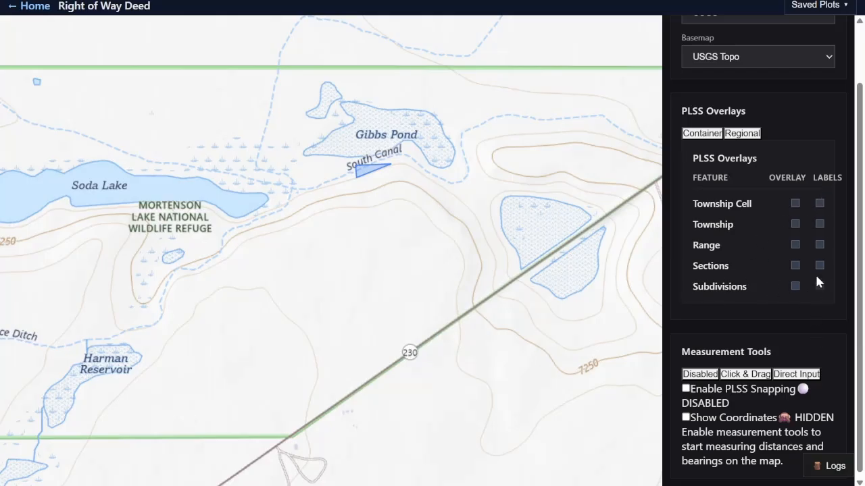
{"action": "left_click_drag", "start_coordinate": [692, 286], "coordinate": [745, 290]}
{"action": "left_click", "coordinate": [716, 299]}
{"action": "left_click", "coordinate": [758, 293]}
{"action": "left_click_drag", "start_coordinate": [758, 291], "coordinate": [691, 286]}
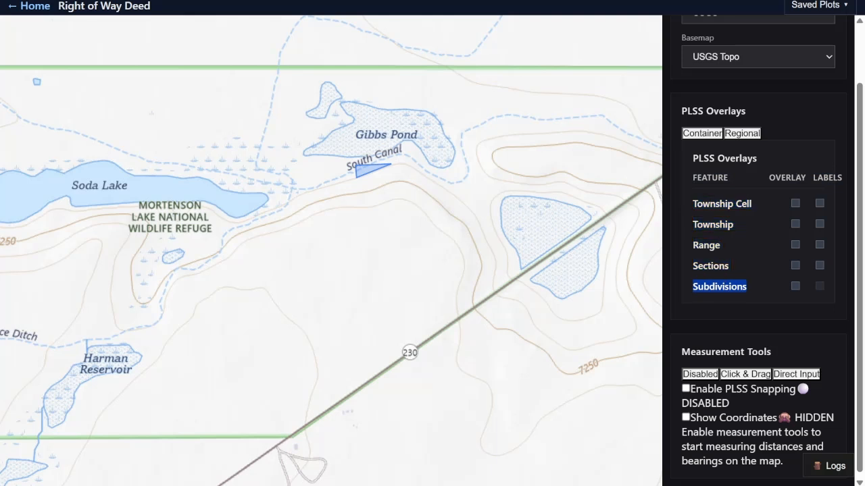
{"action": "left_click", "coordinate": [720, 287]}
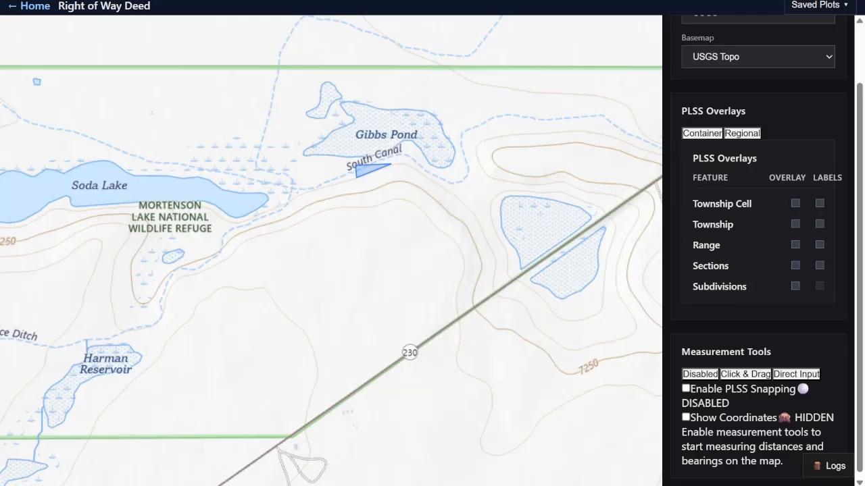
{"action": "left_click_drag", "start_coordinate": [749, 287], "coordinate": [697, 287]}
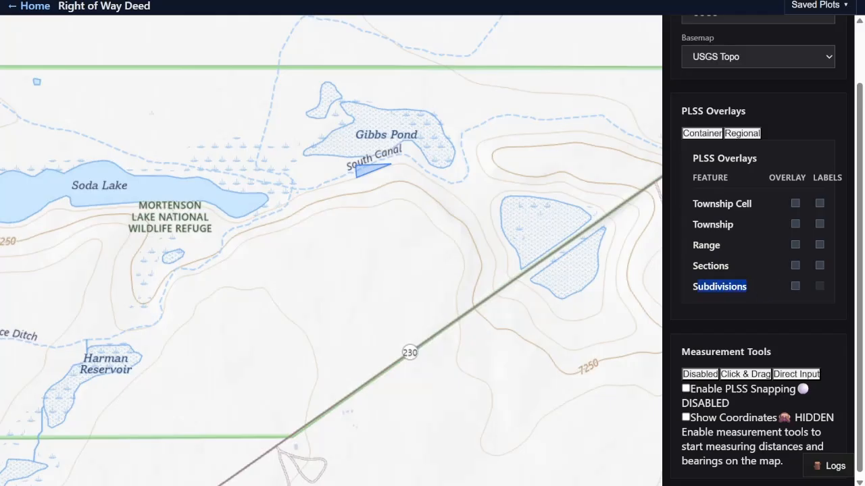
{"action": "left_click", "coordinate": [696, 288]}
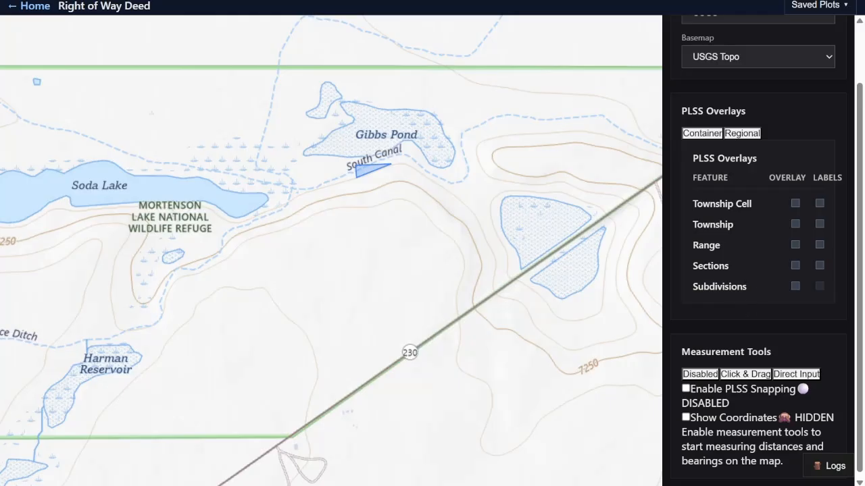
{"action": "double_click", "coordinate": [718, 287]}
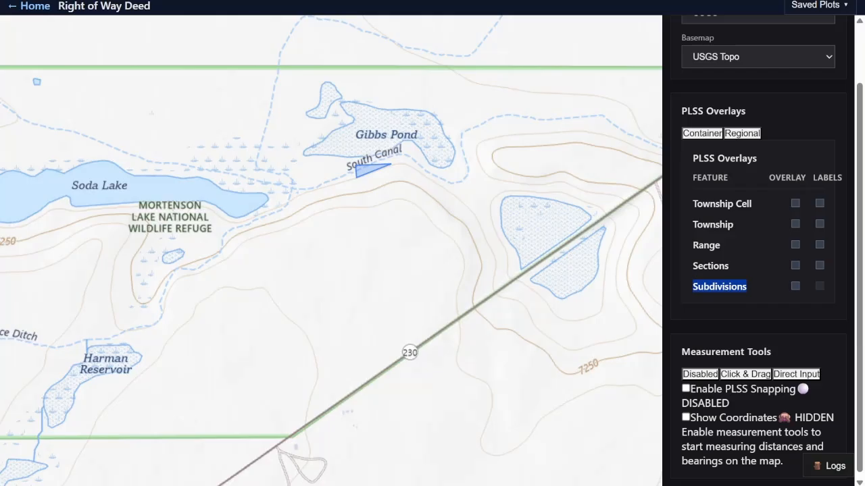
{"action": "left_click", "coordinate": [716, 312]}
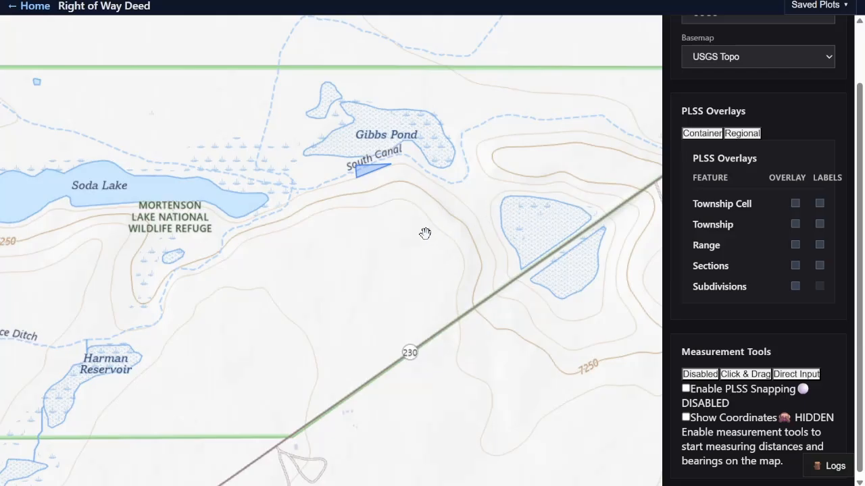
- Show the Township Cell overlay and examine the parcel's location within the township boundary
{"action": "left_click_drag", "start_coordinate": [425, 233], "coordinate": [491, 268]}
{"action": "scroll", "coordinate": [496, 237], "scroll_direction": "down", "scroll_amount": 3}
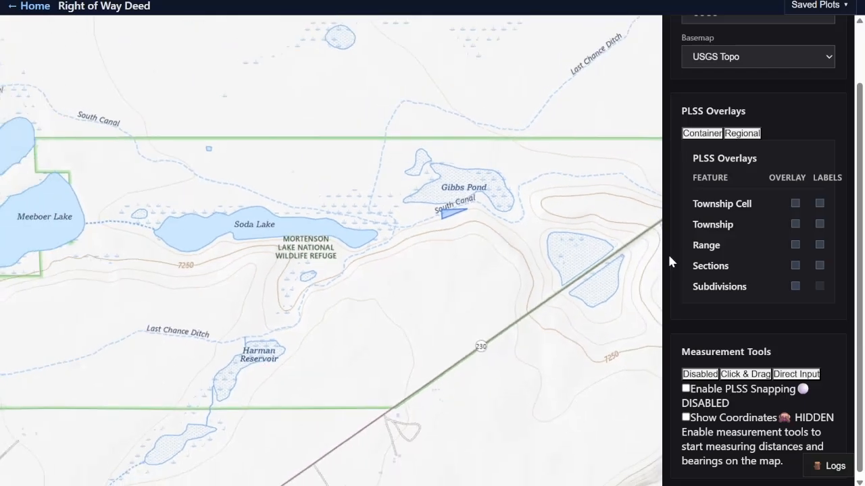
{"action": "left_click", "coordinate": [794, 204]}
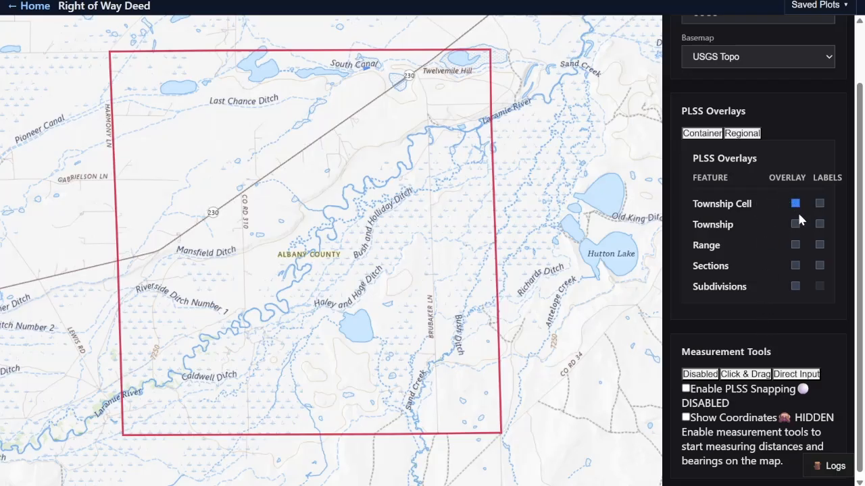
{"action": "scroll", "coordinate": [419, 160], "scroll_direction": "down", "scroll_amount": 2}
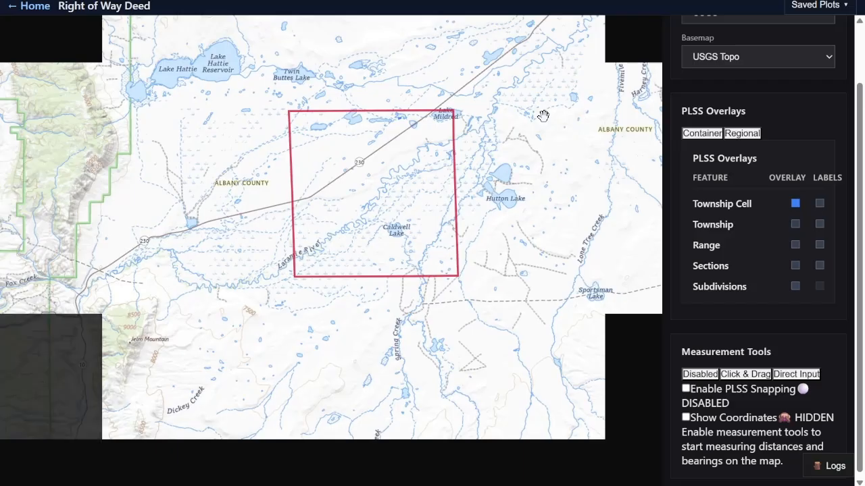
{"action": "scroll", "coordinate": [410, 223], "scroll_direction": "up", "scroll_amount": 2}
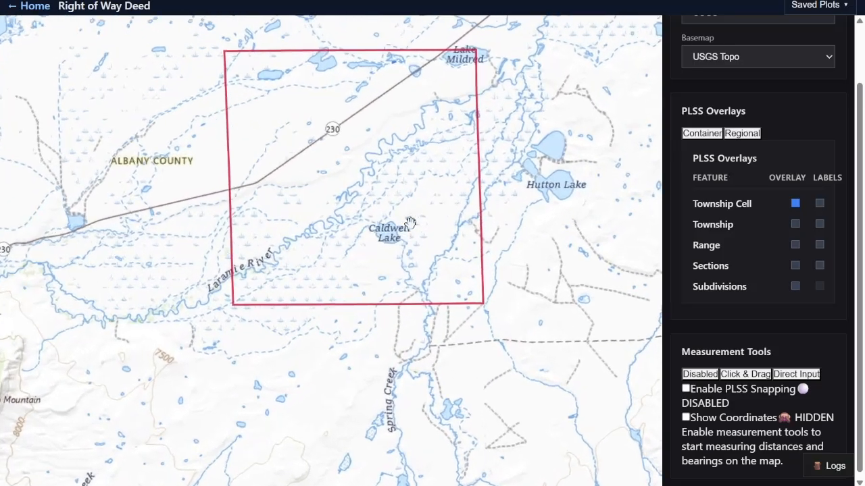
{"action": "left_click_drag", "start_coordinate": [437, 169], "coordinate": [411, 242]}
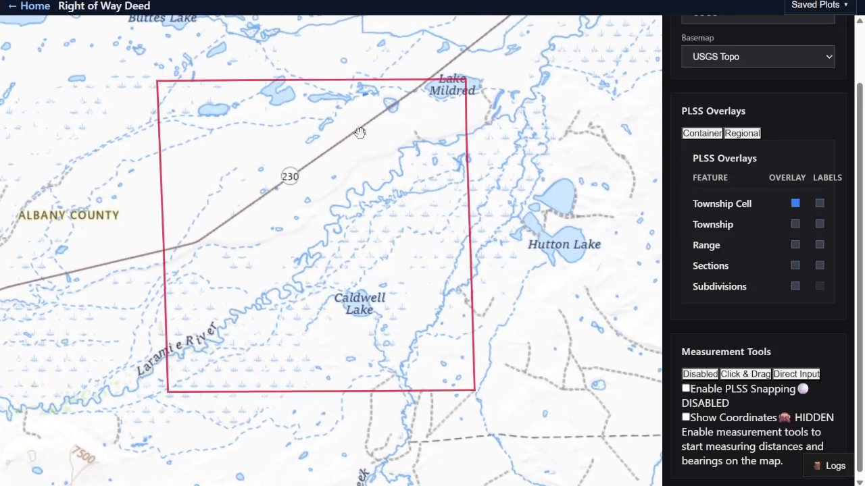
{"action": "scroll", "coordinate": [368, 93], "scroll_direction": "up", "scroll_amount": 3}
{"action": "scroll", "coordinate": [430, 126], "scroll_direction": "up", "scroll_amount": 2}
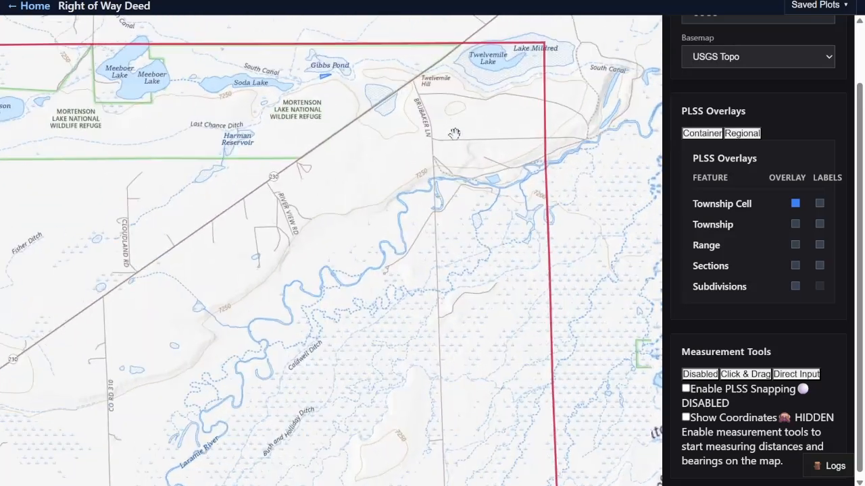
{"action": "left_click_drag", "start_coordinate": [308, 86], "coordinate": [329, 178]}
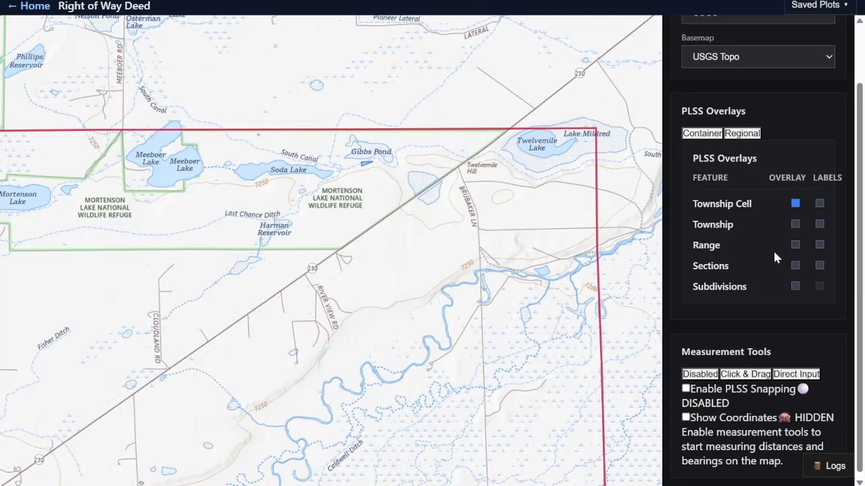
- Show the Township and Range overlays around the township cell
{"action": "left_click", "coordinate": [795, 226]}
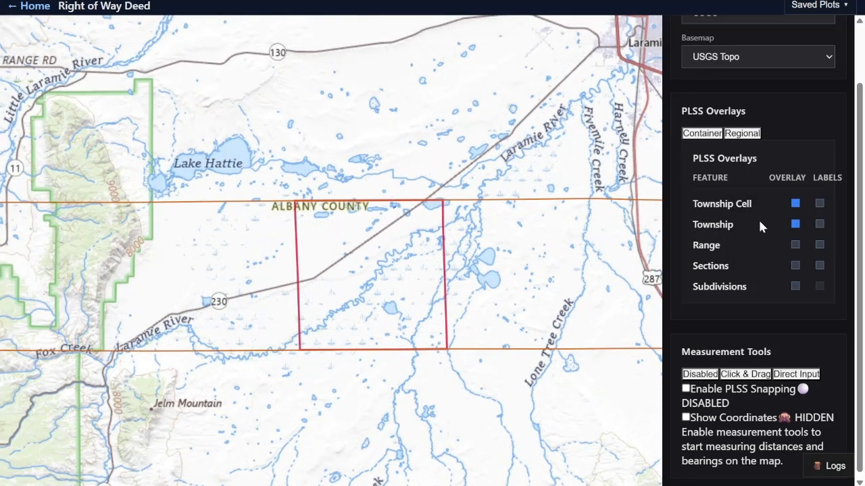
{"action": "left_click", "coordinate": [795, 245]}
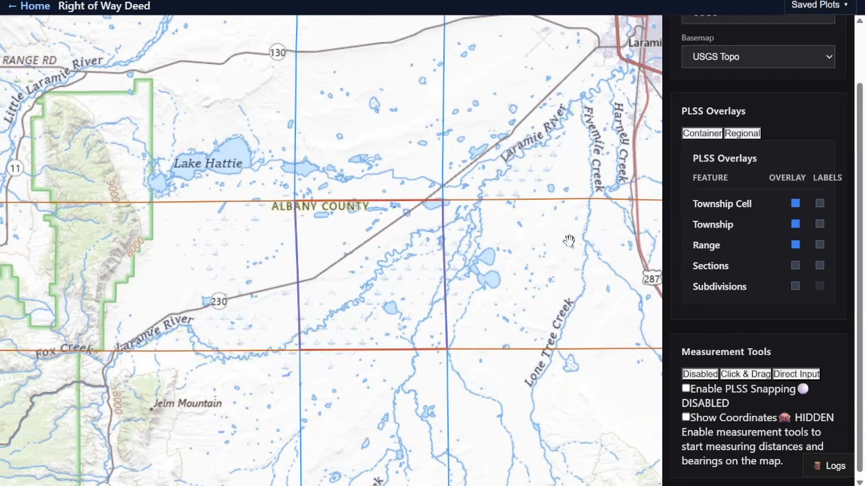
- Display the Township, Range and Township Cell labels on the map, and hide all three again
{"action": "left_click", "coordinate": [819, 225]}
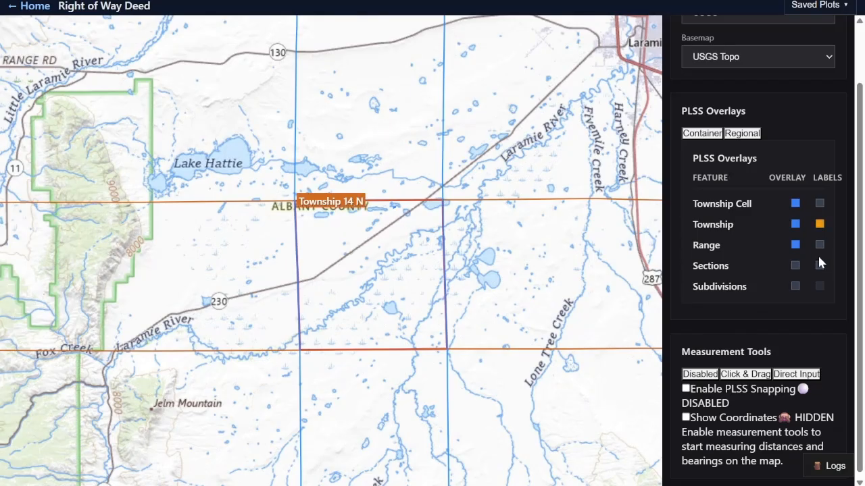
{"action": "left_click", "coordinate": [820, 246]}
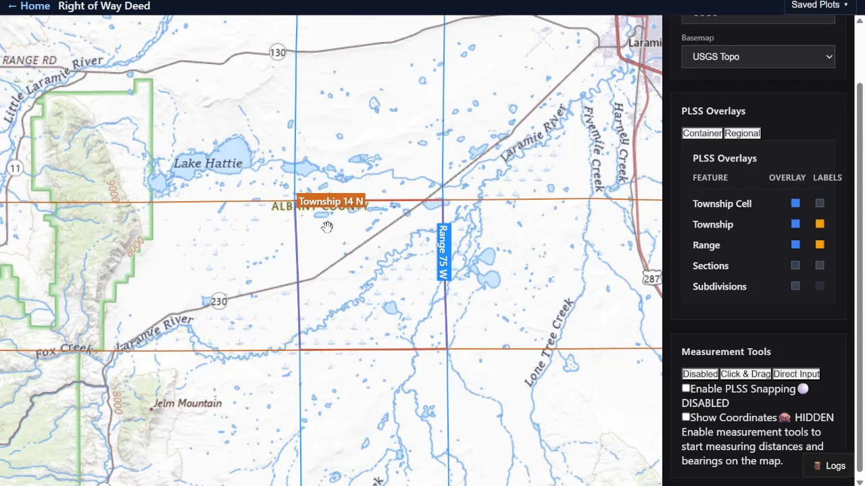
{"action": "left_click", "coordinate": [819, 204]}
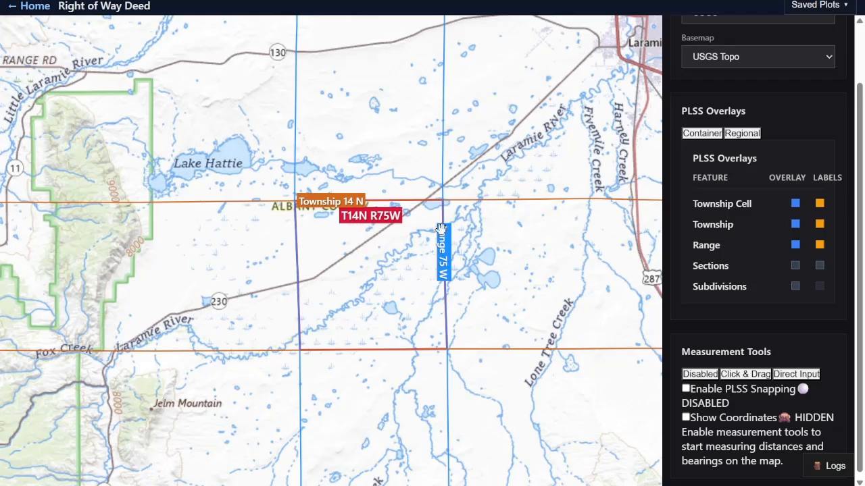
{"action": "left_click", "coordinate": [820, 204]}
{"action": "left_click", "coordinate": [820, 224]}
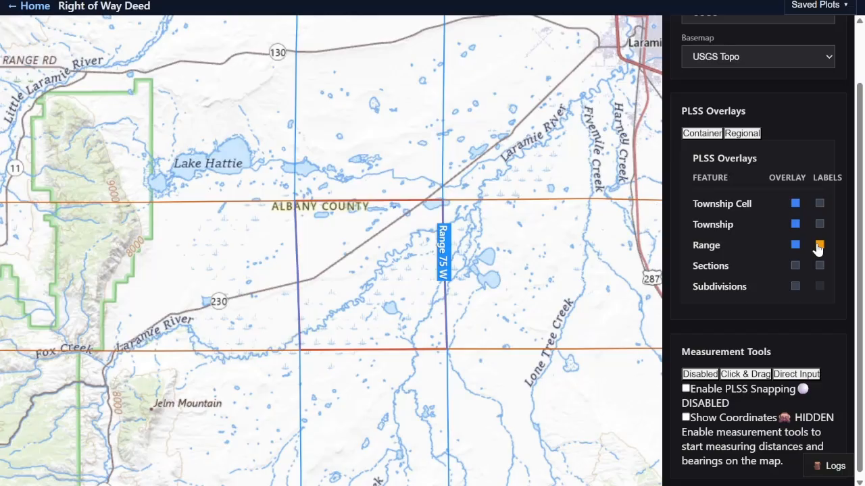
{"action": "left_click", "coordinate": [819, 244]}
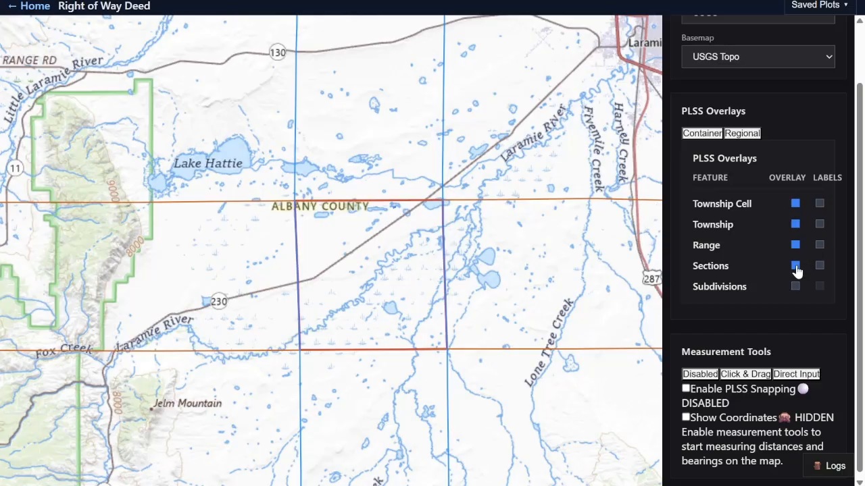
- Show the Sections overlay, with its labels displayed only while examining the section numbers across the township
{"action": "scroll", "coordinate": [396, 251], "scroll_direction": "up", "scroll_amount": 2}
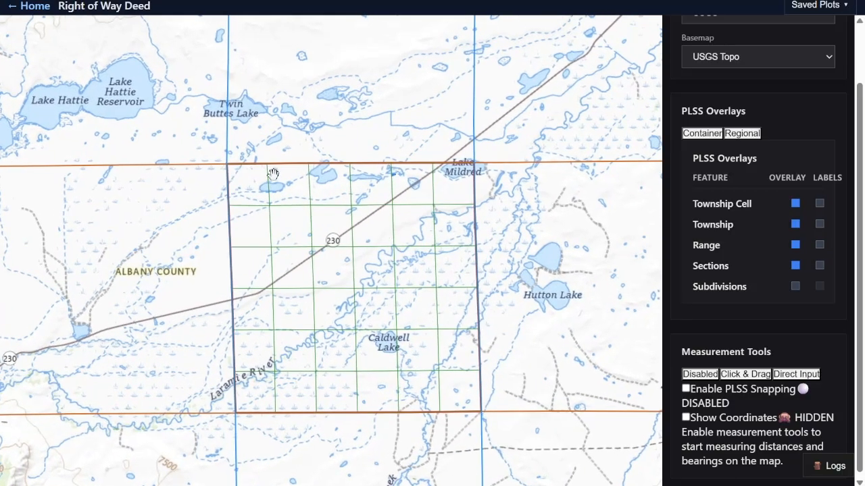
{"action": "left_click", "coordinate": [819, 267]}
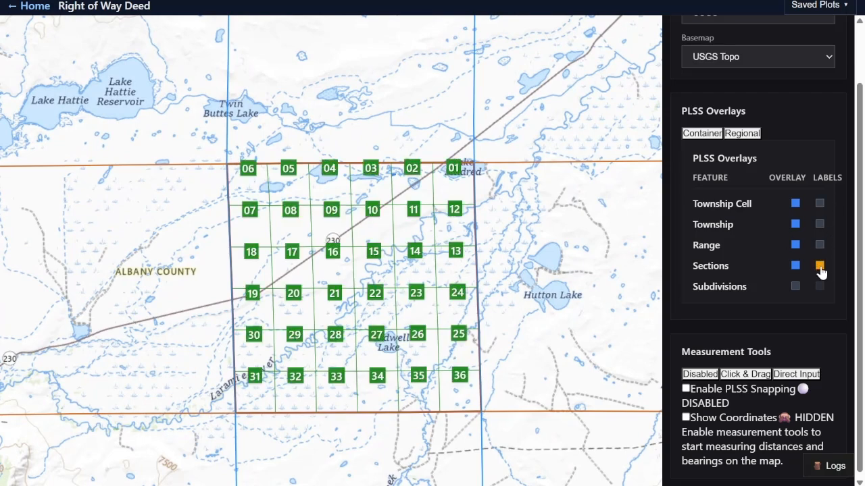
{"action": "left_click_drag", "start_coordinate": [412, 276], "coordinate": [438, 189]}
{"action": "mouse_move", "coordinate": [475, 293]}
{"action": "left_mouse_down"}
{"action": "mouse_move", "coordinate": [499, 252]}
{"action": "mouse_move", "coordinate": [468, 362]}
{"action": "mouse_move", "coordinate": [456, 296]}
{"action": "mouse_move", "coordinate": [477, 291]}
{"action": "left_mouse_up"}
{"action": "scroll", "coordinate": [363, 143], "scroll_direction": "up", "scroll_amount": 3}
{"action": "left_click_drag", "start_coordinate": [379, 121], "coordinate": [358, 238]}
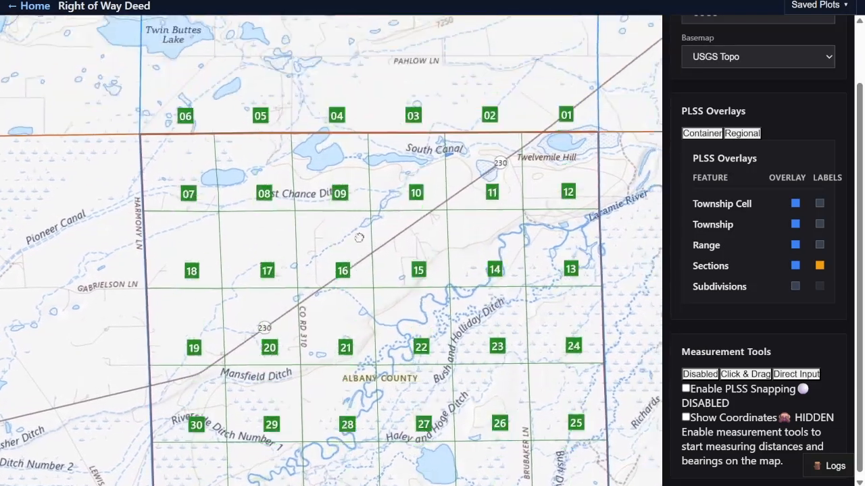
{"action": "left_click_drag", "start_coordinate": [550, 198], "coordinate": [495, 156]}
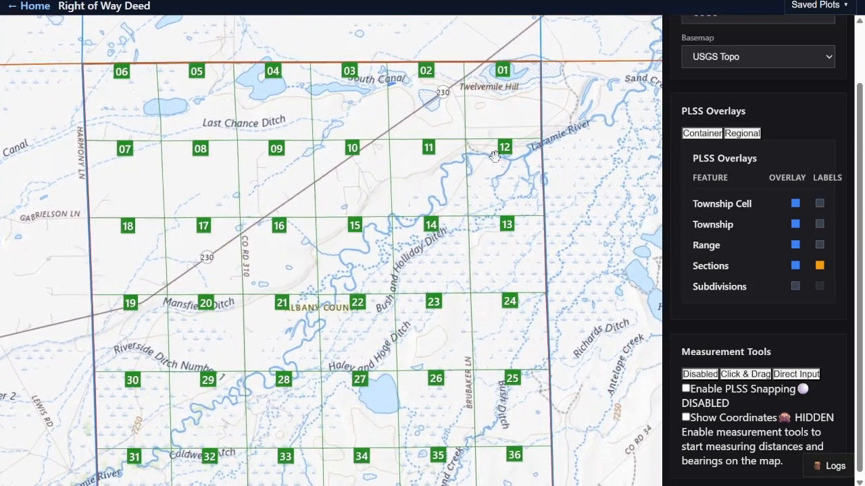
{"action": "left_click_drag", "start_coordinate": [502, 238], "coordinate": [468, 198]}
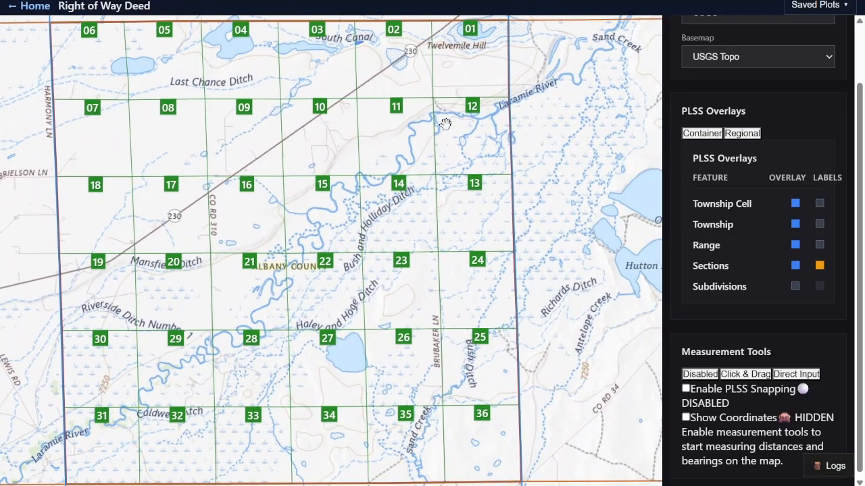
{"action": "scroll", "coordinate": [332, 133], "scroll_direction": "up", "scroll_amount": 2}
{"action": "scroll", "coordinate": [382, 178], "scroll_direction": "down", "scroll_amount": 5}
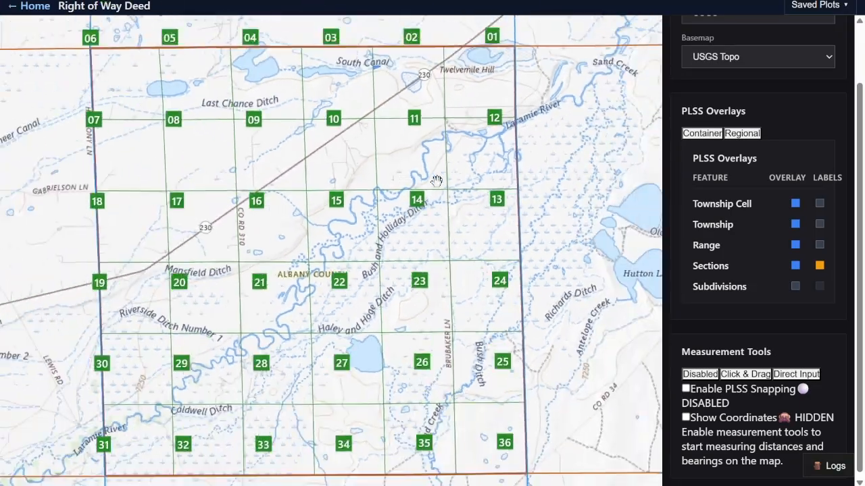
{"action": "left_click", "coordinate": [820, 266]}
- Show the Subdivisions overlay to examine the grid around the parcel near Gibbs Pond, and hide the overlay again
{"action": "left_click", "coordinate": [795, 287]}
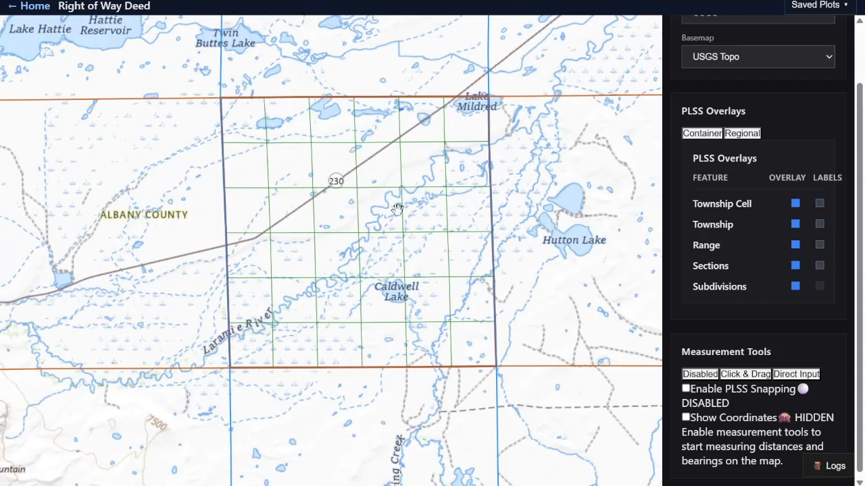
{"action": "scroll", "coordinate": [400, 205], "scroll_direction": "up", "scroll_amount": 5}
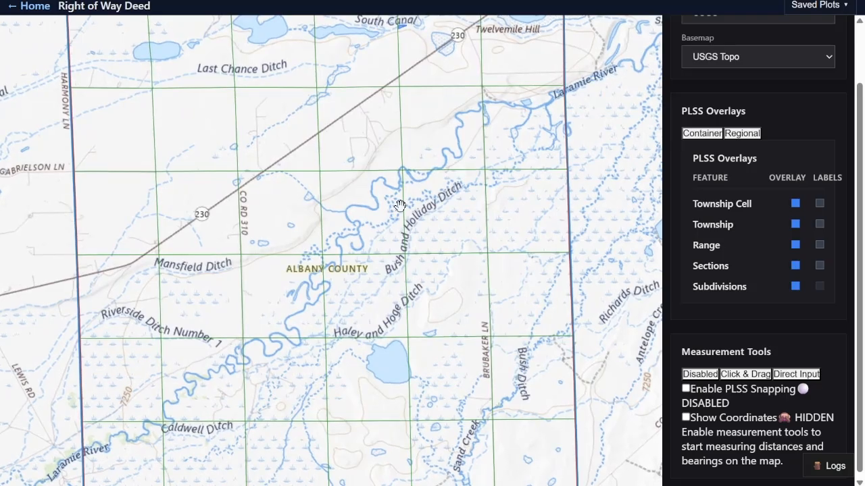
{"action": "mouse_move", "coordinate": [430, 69]}
{"action": "left_mouse_down"}
{"action": "mouse_move", "coordinate": [408, 116]}
{"action": "mouse_move", "coordinate": [326, 187]}
{"action": "left_mouse_up"}
{"action": "scroll", "coordinate": [390, 96], "scroll_direction": "up", "scroll_amount": 3}
{"action": "scroll", "coordinate": [303, 223], "scroll_direction": "down", "scroll_amount": 2}
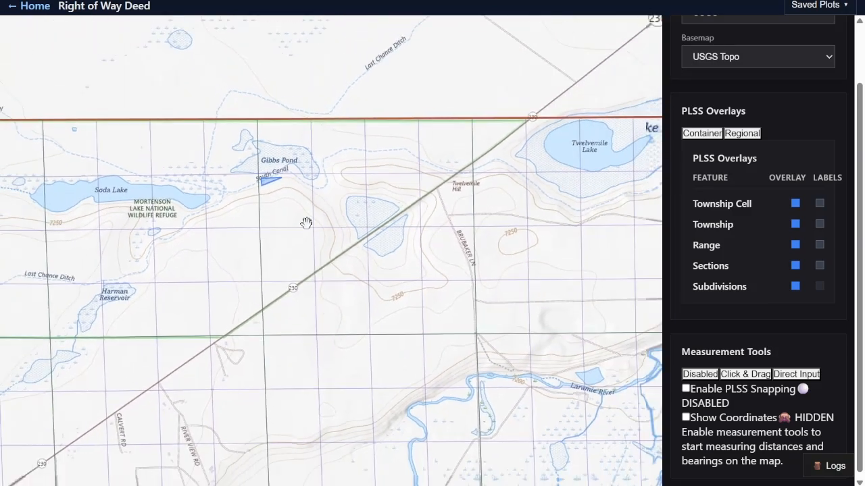
{"action": "scroll", "coordinate": [306, 223], "scroll_direction": "down", "scroll_amount": 3}
{"action": "left_click_drag", "start_coordinate": [263, 272], "coordinate": [395, 169]}
{"action": "scroll", "coordinate": [370, 192], "scroll_direction": "down", "scroll_amount": 2}
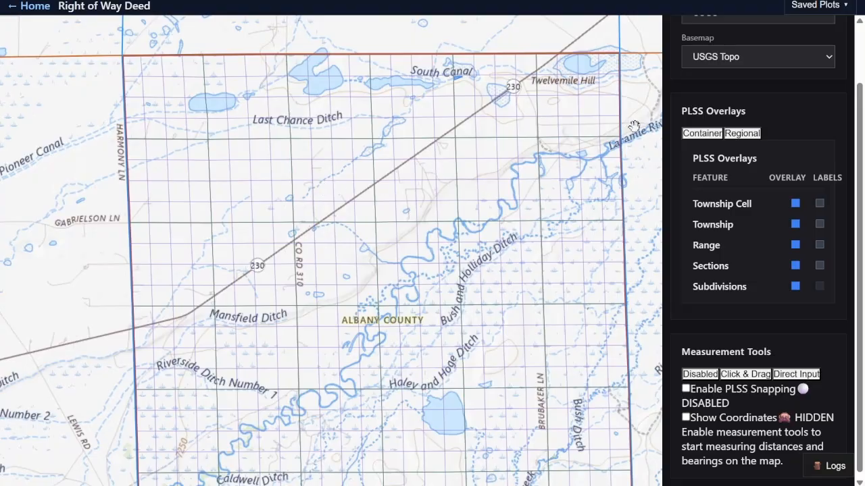
{"action": "left_click", "coordinate": [796, 286]}
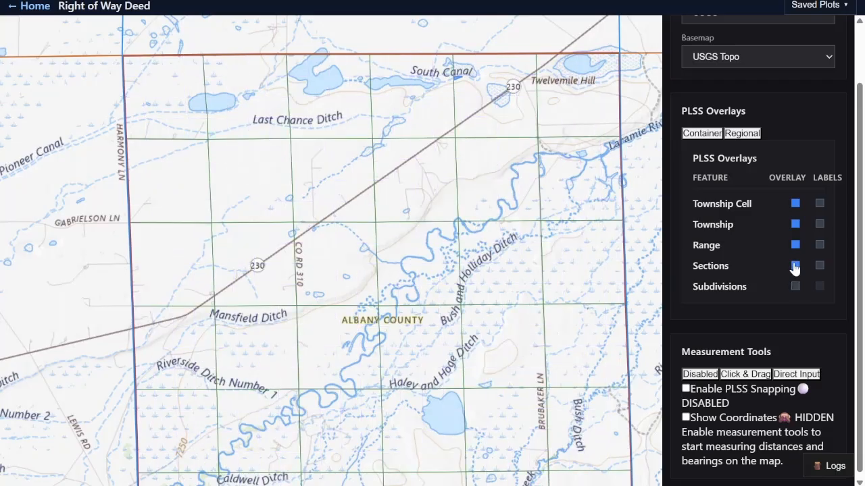
- Hide the Township Cell, Township and Range overlays, keeping only the Sections overlay on around the parcel near Gibbs Pond
{"action": "left_click", "coordinate": [796, 266]}
{"action": "left_click", "coordinate": [795, 244]}
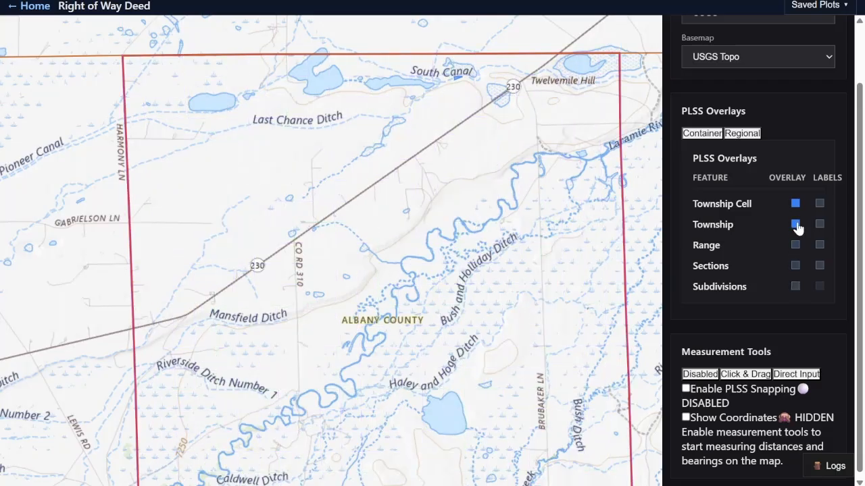
{"action": "left_click", "coordinate": [795, 224]}
{"action": "left_click", "coordinate": [796, 203]}
{"action": "left_click", "coordinate": [796, 265]}
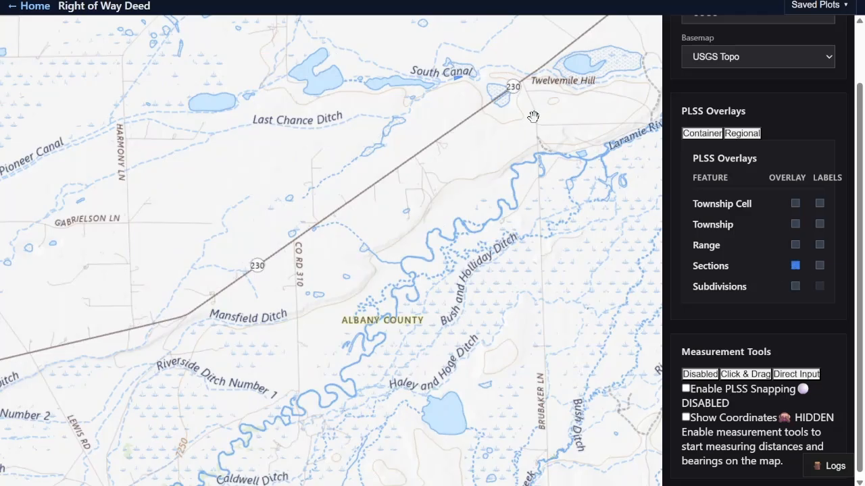
{"action": "left_click_drag", "start_coordinate": [487, 91], "coordinate": [459, 127]}
{"action": "scroll", "coordinate": [439, 99], "scroll_direction": "up", "scroll_amount": 5}
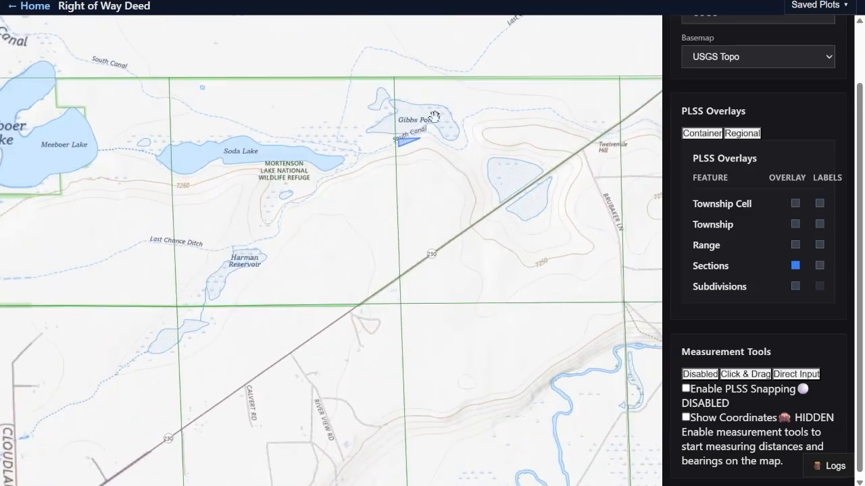
{"action": "left_click_drag", "start_coordinate": [430, 166], "coordinate": [394, 168]}
{"action": "scroll", "coordinate": [393, 164], "scroll_direction": "up", "scroll_amount": 3}
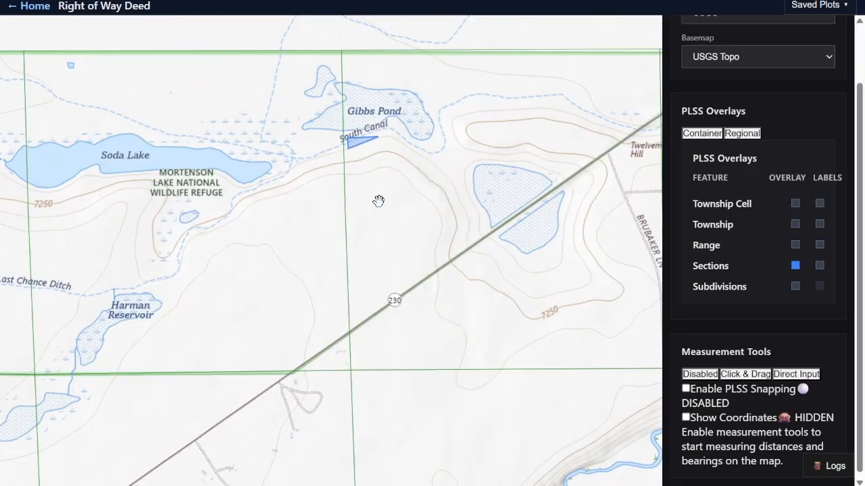
{"action": "left_click_drag", "start_coordinate": [378, 200], "coordinate": [356, 157]}
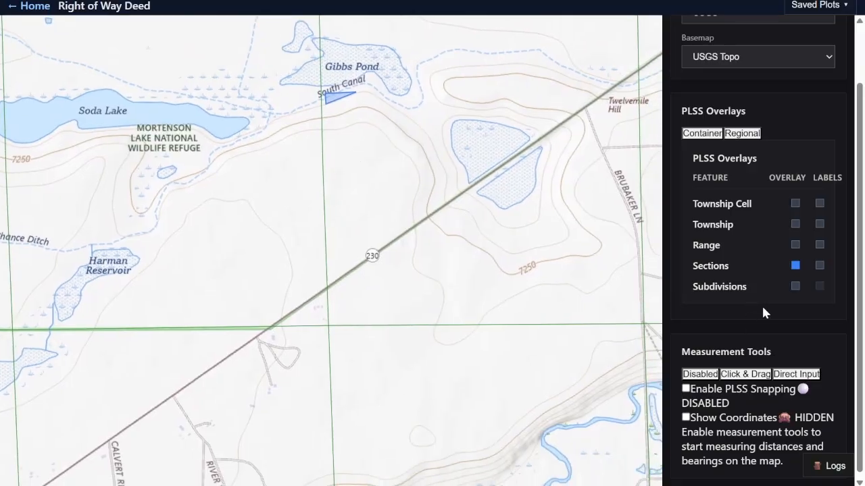
- Measure the distance between two points across the lake west of Twelvemile Hill, using Click & Drag measuring
{"action": "scroll", "coordinate": [764, 312], "scroll_direction": "down", "scroll_amount": 1}
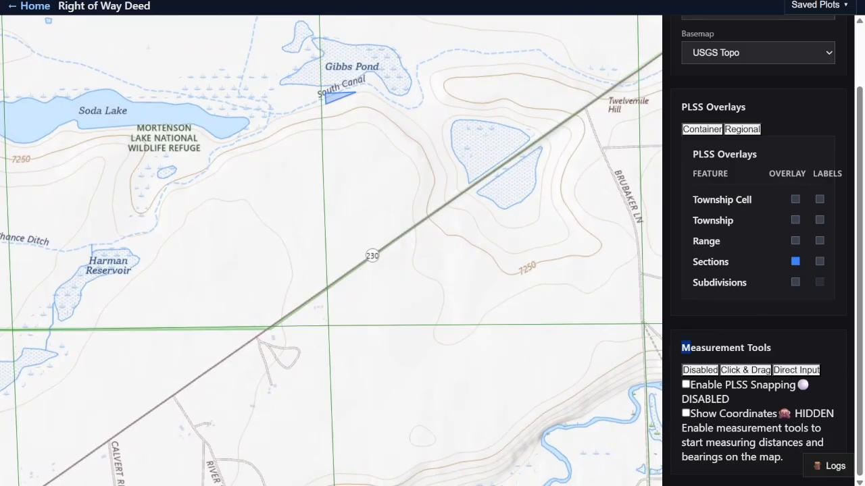
{"action": "left_click_drag", "start_coordinate": [677, 348], "coordinate": [787, 345]}
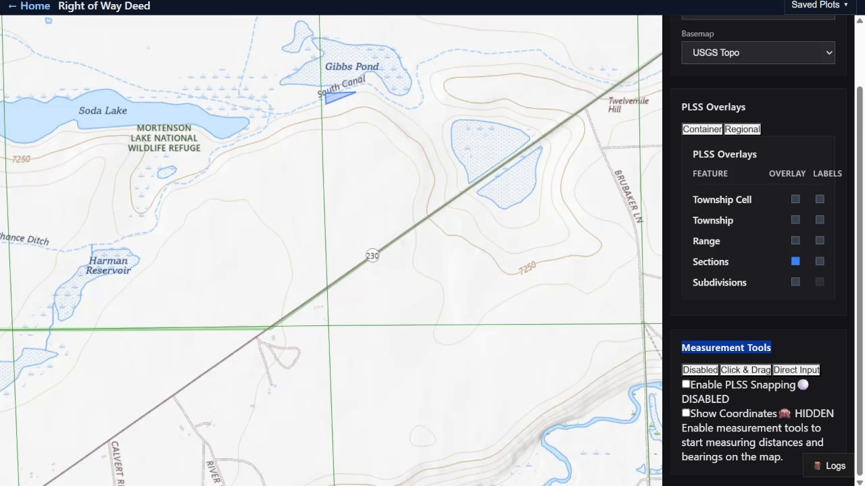
{"action": "left_click", "coordinate": [745, 370]}
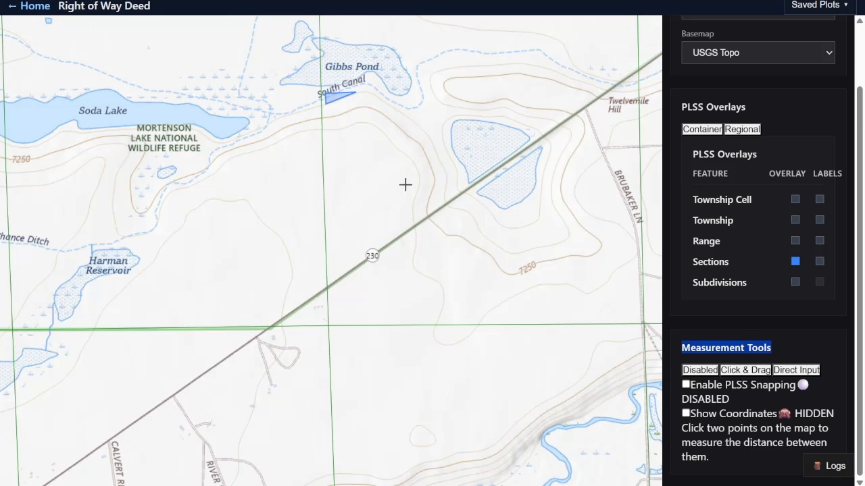
{"action": "mouse_move", "coordinate": [428, 202]}
{"action": "left_mouse_down"}
{"action": "mouse_move", "coordinate": [491, 169]}
{"action": "mouse_move", "coordinate": [360, 220]}
{"action": "left_mouse_up"}
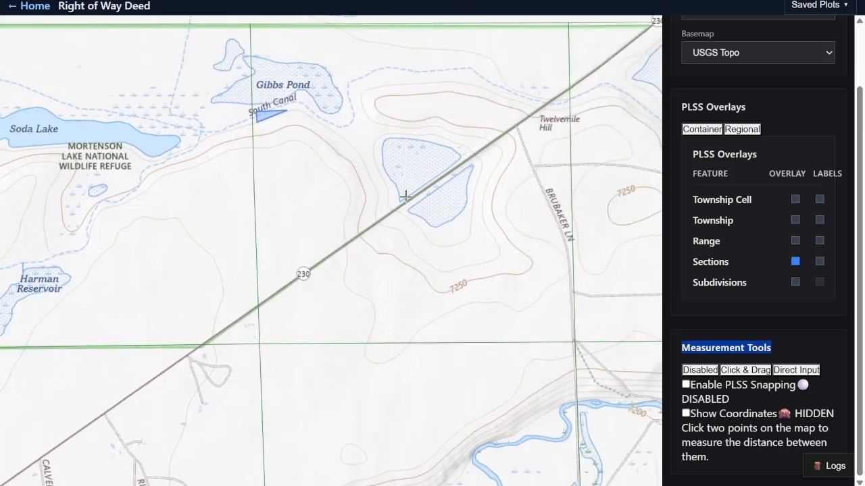
{"action": "left_click", "coordinate": [363, 205]}
{"action": "left_click", "coordinate": [458, 152]}
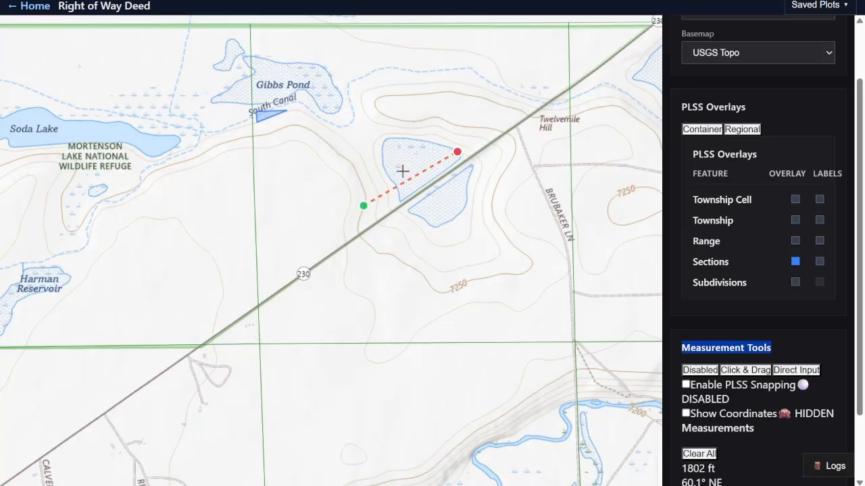
- Check the distance and bearing listed for the measurement, and delete that measurement
{"action": "scroll", "coordinate": [793, 404], "scroll_direction": "down", "scroll_amount": 1}
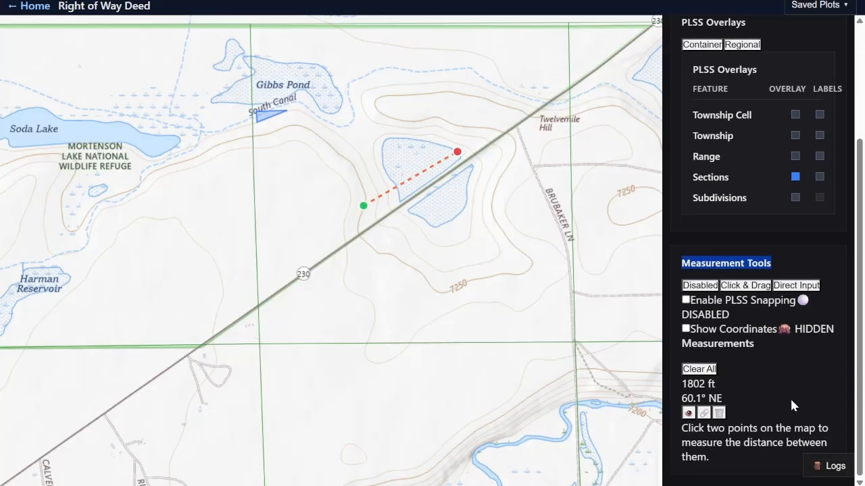
{"action": "left_click_drag", "start_coordinate": [740, 398], "coordinate": [687, 385]}
{"action": "left_click", "coordinate": [735, 392]}
{"action": "left_click", "coordinate": [722, 392]}
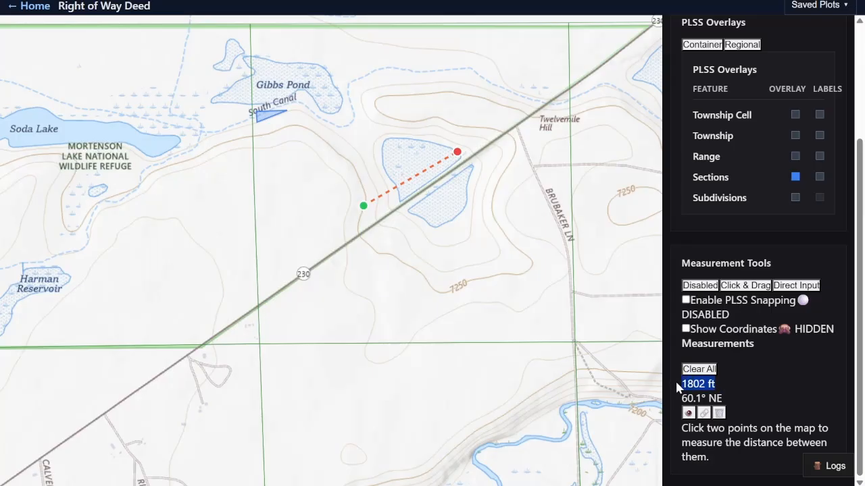
{"action": "left_click", "coordinate": [718, 414]}
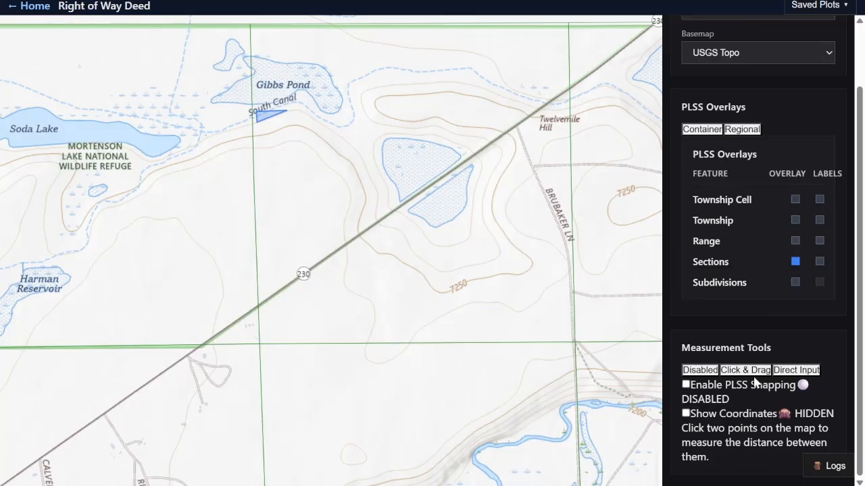
- Switch the measurement tools to Direct Input and review the distance, direction and bearing options
{"action": "left_click", "coordinate": [796, 370]}
{"action": "scroll", "coordinate": [745, 419], "scroll_direction": "down", "scroll_amount": 2}
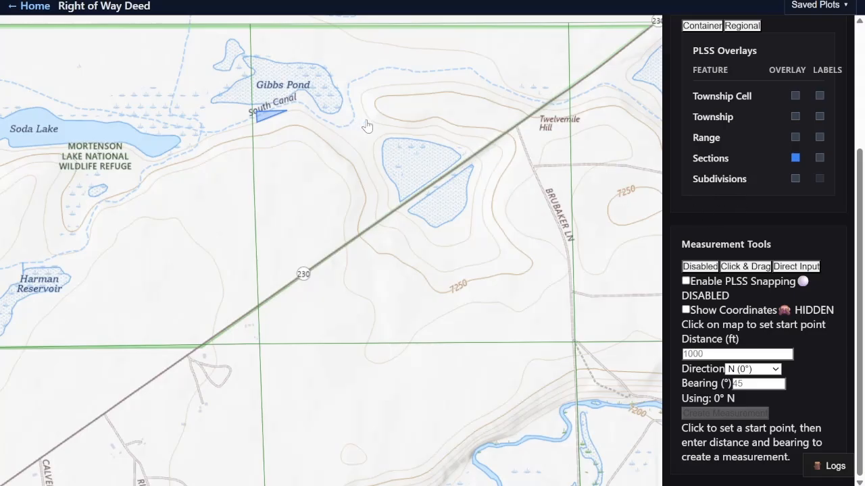
{"action": "left_click_drag", "start_coordinate": [292, 135], "coordinate": [289, 163]}
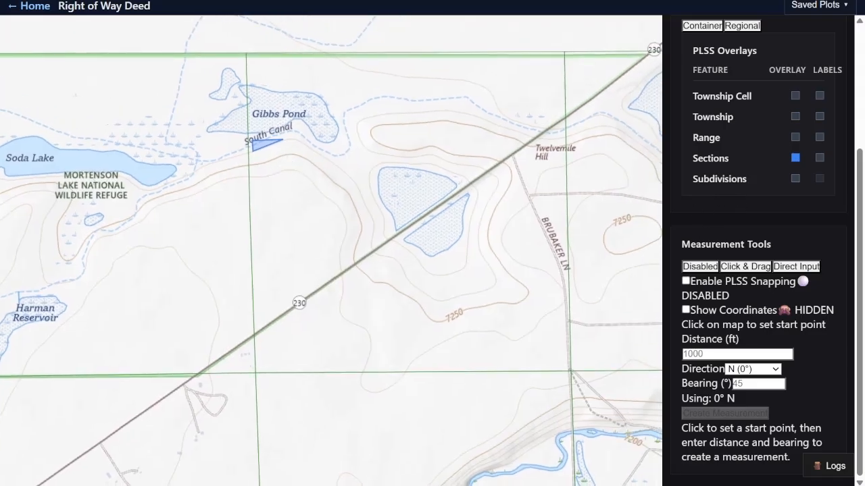
- Open the Text to Schema workspace and look through the starting point data in the Right of Way Deed's JSON schema
{"action": "left_click", "coordinate": [41, 7]}
{"action": "left_click", "coordinate": [476, 196]}
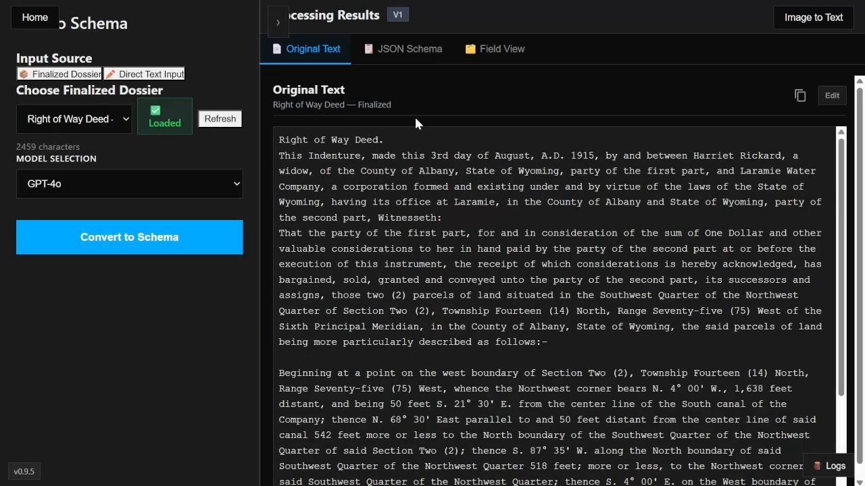
{"action": "left_click", "coordinate": [404, 49]}
{"action": "scroll", "coordinate": [465, 223], "scroll_direction": "down", "scroll_amount": 3}
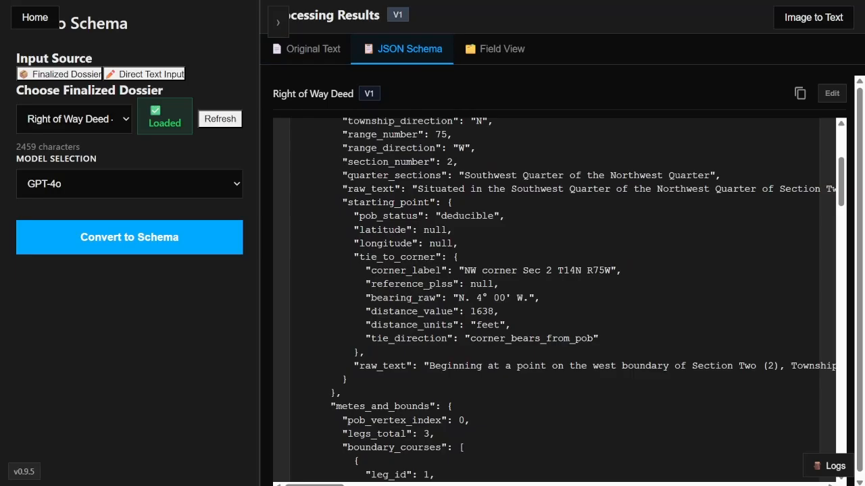
{"action": "scroll", "coordinate": [378, 135], "scroll_direction": "up", "scroll_amount": 2}
- Examine the tie bearing and distance to the Northwest corner in the deed's original text
{"action": "left_click", "coordinate": [308, 48]}
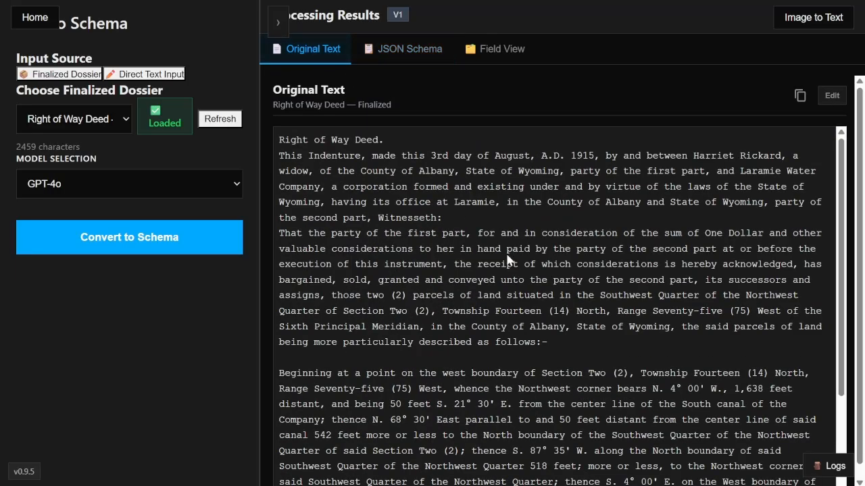
{"action": "scroll", "coordinate": [508, 259], "scroll_direction": "down", "scroll_amount": 2}
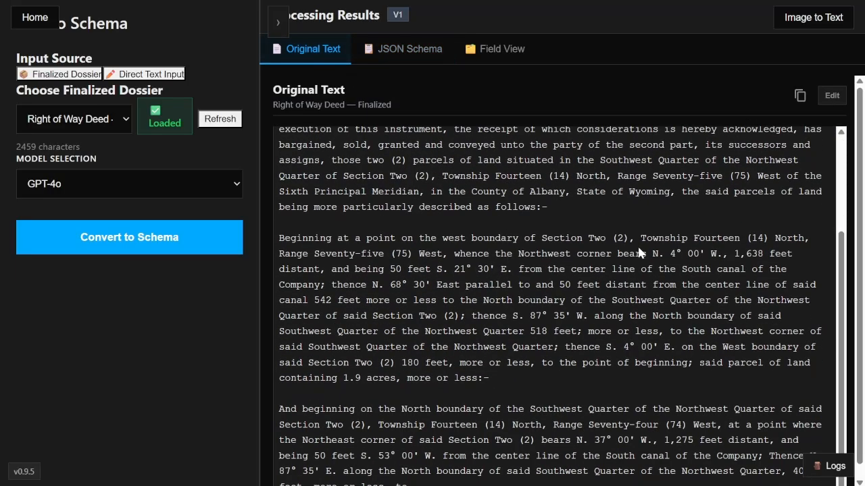
{"action": "left_click_drag", "start_coordinate": [735, 253], "coordinate": [796, 253]}
{"action": "left_click", "coordinate": [796, 254]}
{"action": "left_click_drag", "start_coordinate": [659, 254], "coordinate": [727, 254]}
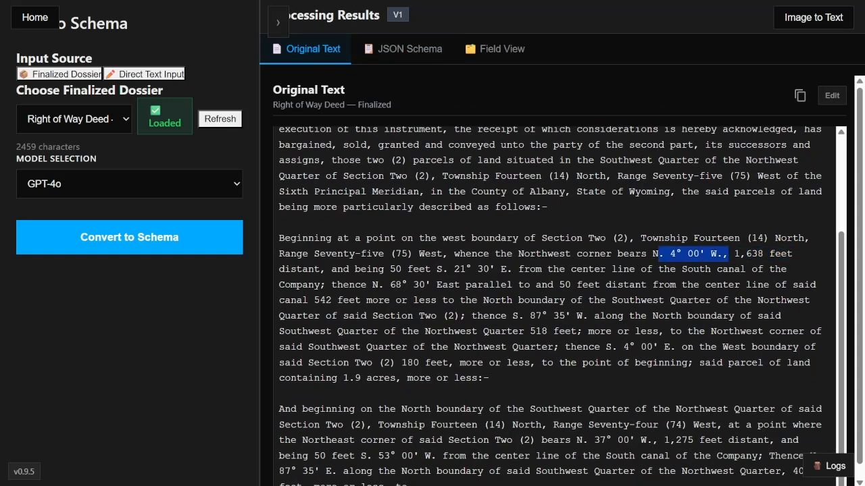
{"action": "left_click", "coordinate": [728, 254]}
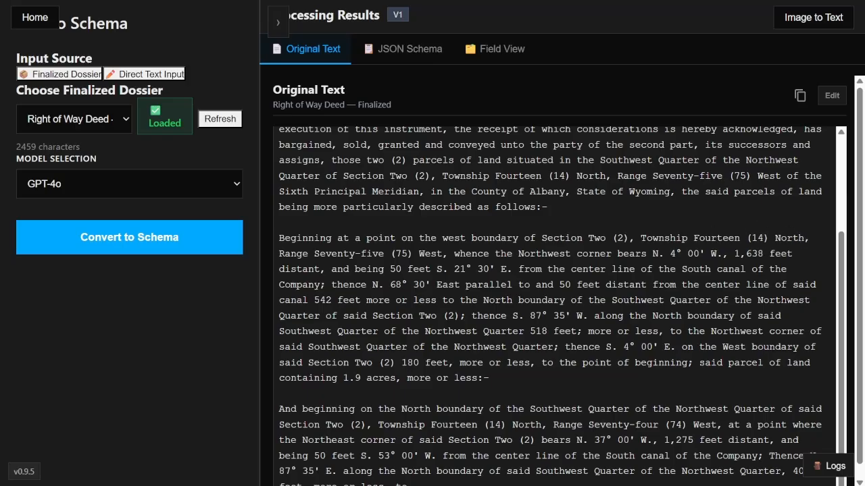
- Read the deed's point of beginning on the west boundary of Section Two and the first parcel's opening course
{"action": "double_click", "coordinate": [454, 237]}
{"action": "left_click_drag", "start_coordinate": [472, 238], "coordinate": [823, 242]}
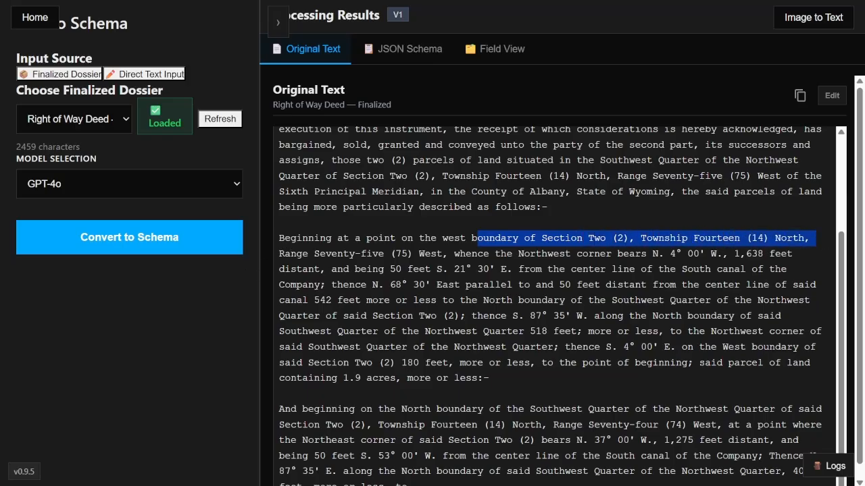
{"action": "left_click_drag", "start_coordinate": [320, 254], "coordinate": [465, 254]}
{"action": "left_click_drag", "start_coordinate": [541, 255], "coordinate": [544, 263]}
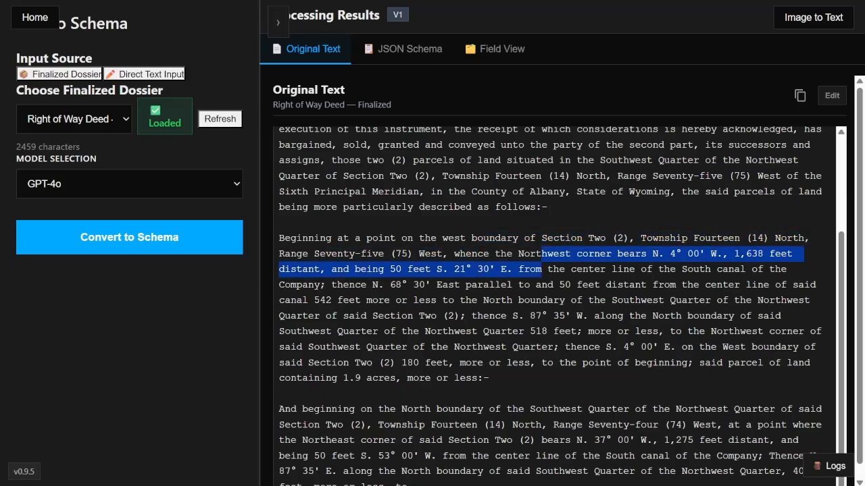
{"action": "left_click_drag", "start_coordinate": [443, 285], "coordinate": [448, 286]}
{"action": "left_click_drag", "start_coordinate": [513, 301], "coordinate": [518, 301]}
- Return to the Mapping workspace and load the Right of Way Deed plot saved 12/28/2025, 11:18:45 AM
{"action": "left_click", "coordinate": [34, 17]}
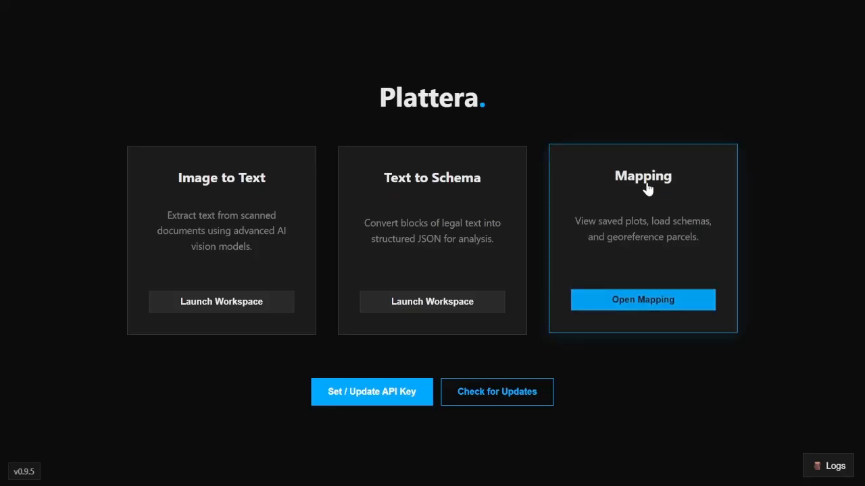
{"action": "left_click", "coordinate": [640, 215]}
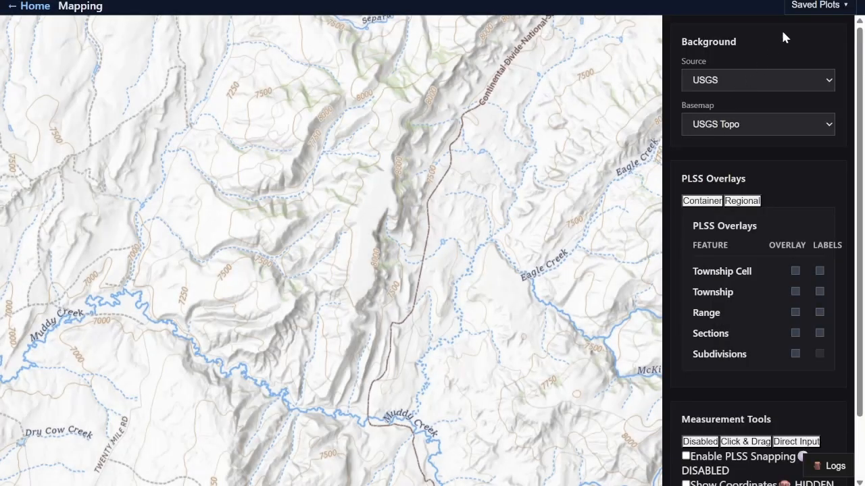
{"action": "left_click", "coordinate": [804, 5]}
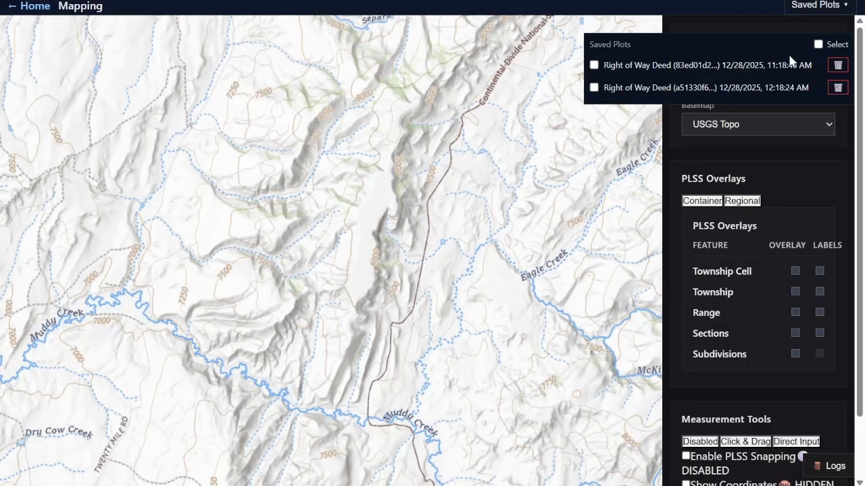
{"action": "left_click", "coordinate": [594, 66]}
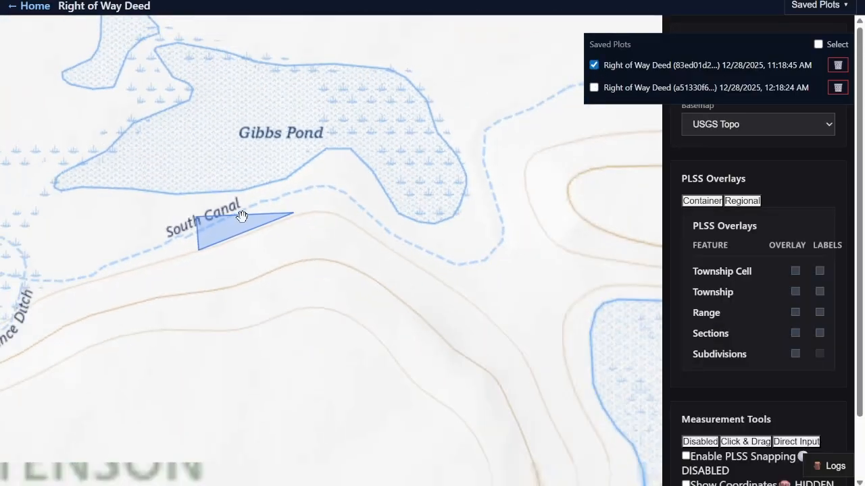
- Show the Sections overlay on the map around the loaded parcel near Gibbs Pond
{"action": "scroll", "coordinate": [242, 216], "scroll_direction": "down", "scroll_amount": 4}
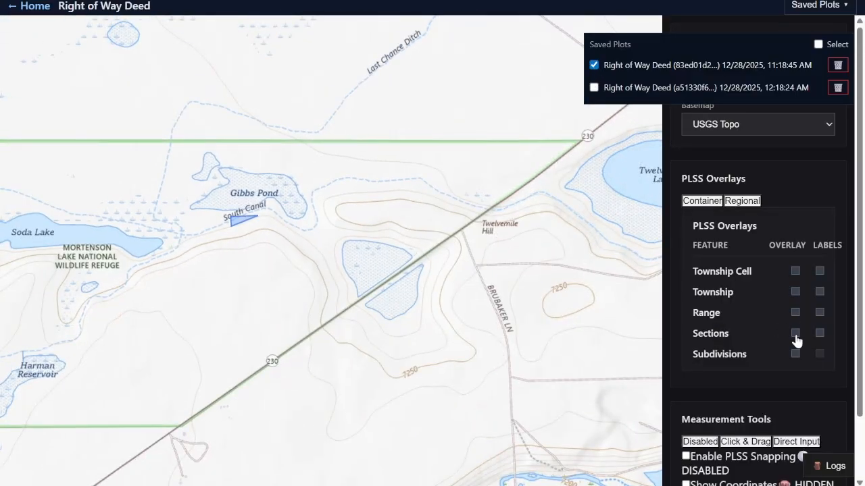
{"action": "left_click", "coordinate": [795, 334]}
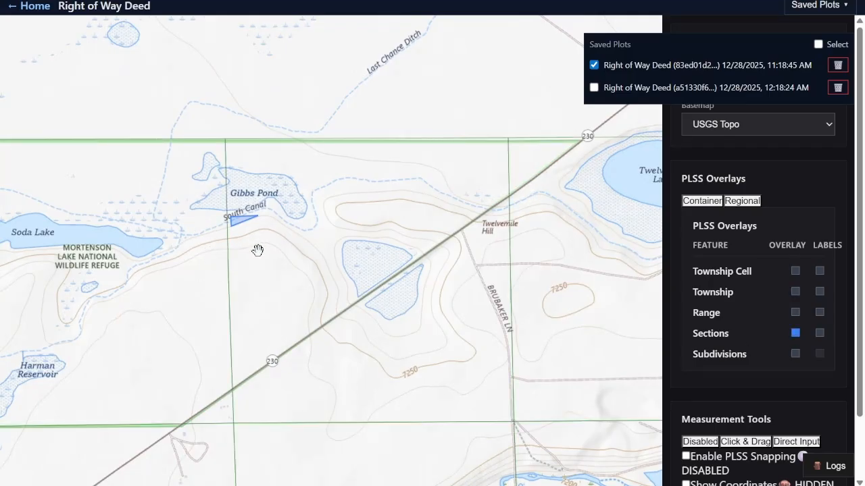
{"action": "left_click_drag", "start_coordinate": [257, 251], "coordinate": [222, 230]}
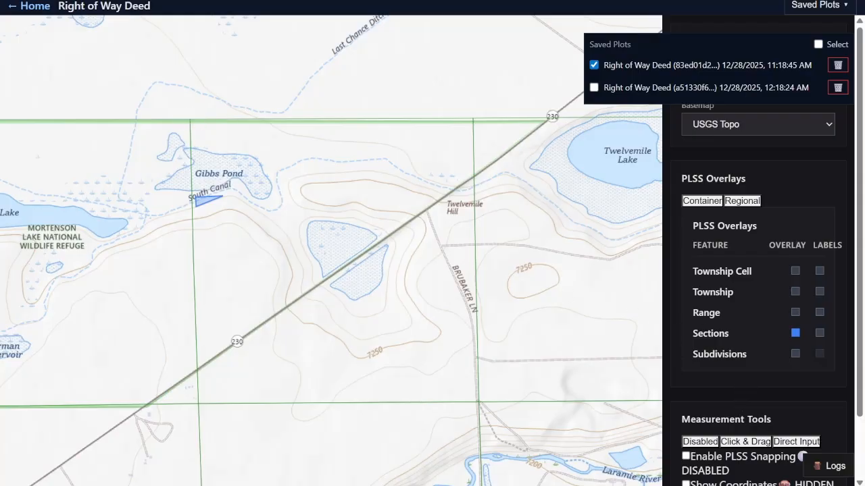
- Set the measurement tools to Direct Input and enable PLSS snapping
{"action": "scroll", "coordinate": [747, 404], "scroll_direction": "down", "scroll_amount": 1}
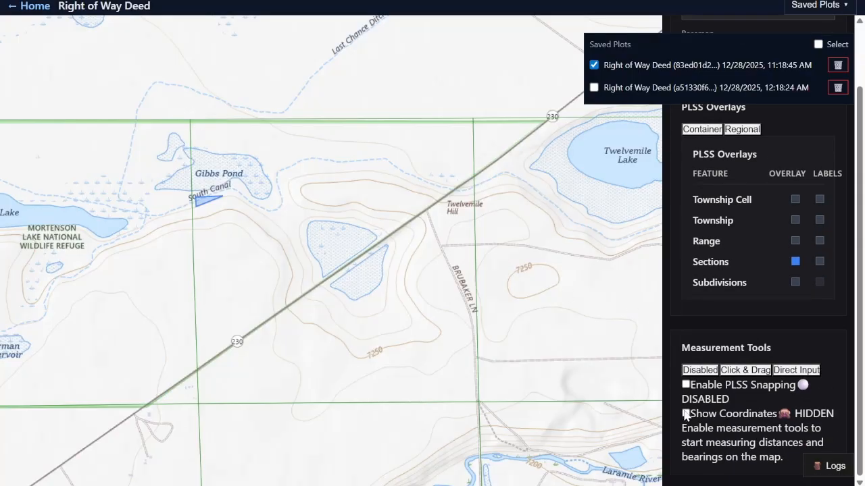
{"action": "left_click", "coordinate": [781, 371]}
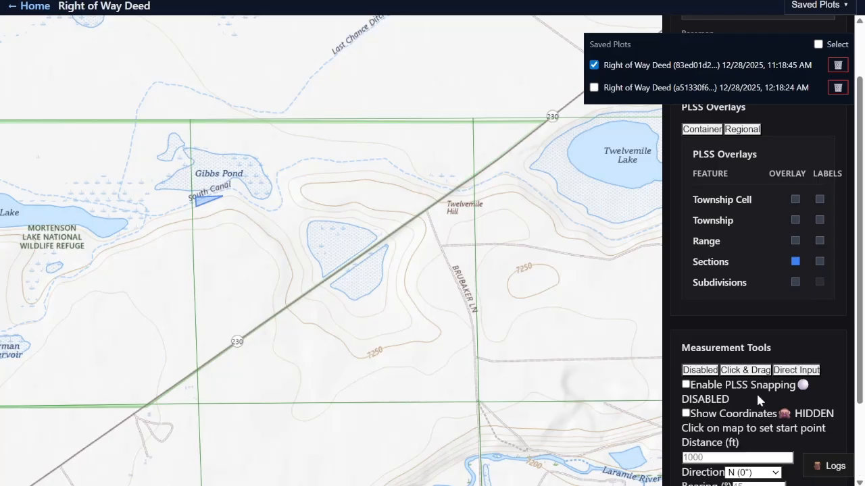
{"action": "scroll", "coordinate": [771, 395], "scroll_direction": "down", "scroll_amount": 2}
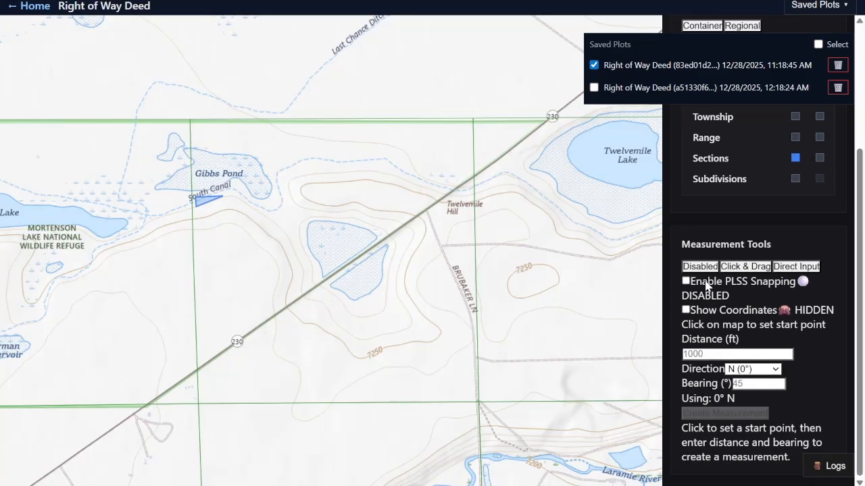
{"action": "left_click_drag", "start_coordinate": [706, 286], "coordinate": [781, 289]}
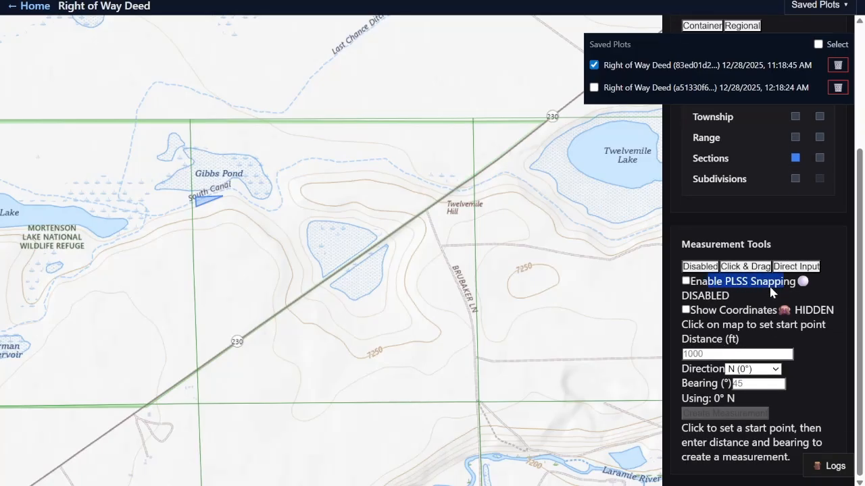
{"action": "left_click", "coordinate": [686, 281]}
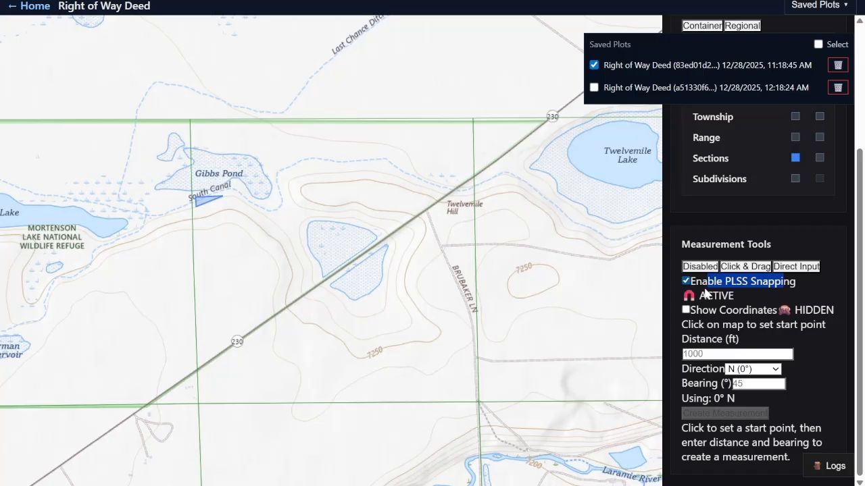
- Set the measurement's start point by snapping to the northwest corner of Section 02, north of Gibbs Pond
{"action": "left_click", "coordinate": [190, 119]}
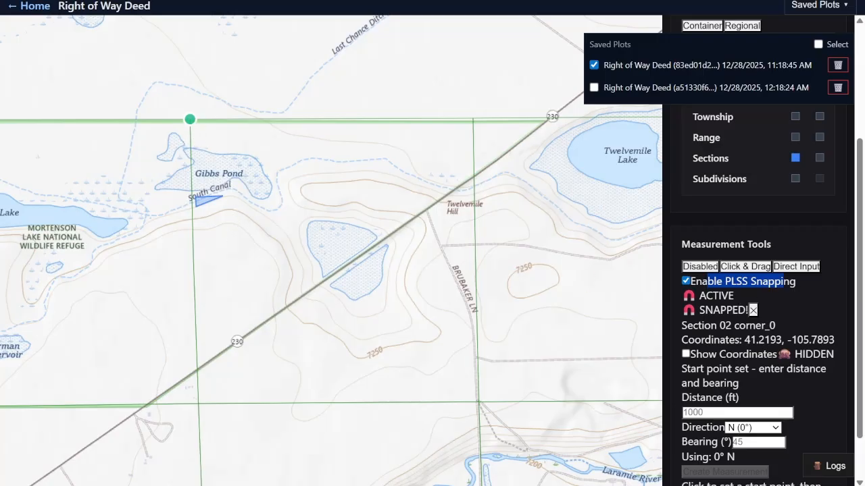
{"action": "left_click_drag", "start_coordinate": [686, 325], "coordinate": [764, 325]}
{"action": "left_click", "coordinate": [770, 326]}
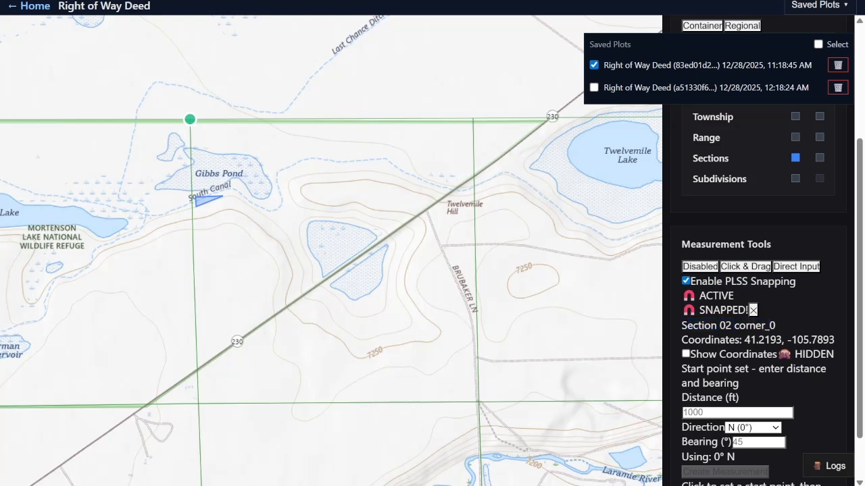
- Create a measurement of 1638 ft at a custom bearing of 176° from the snapped section corner
{"action": "scroll", "coordinate": [756, 270], "scroll_direction": "down", "scroll_amount": 2}
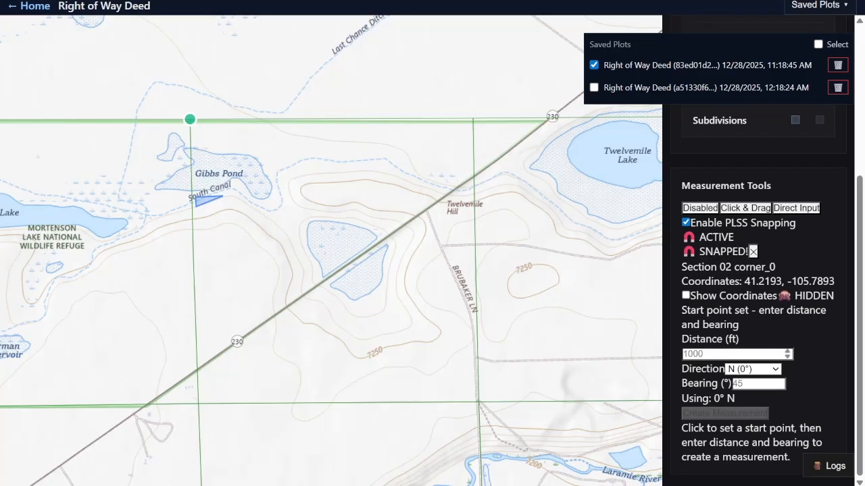
{"action": "left_click", "coordinate": [737, 354]}
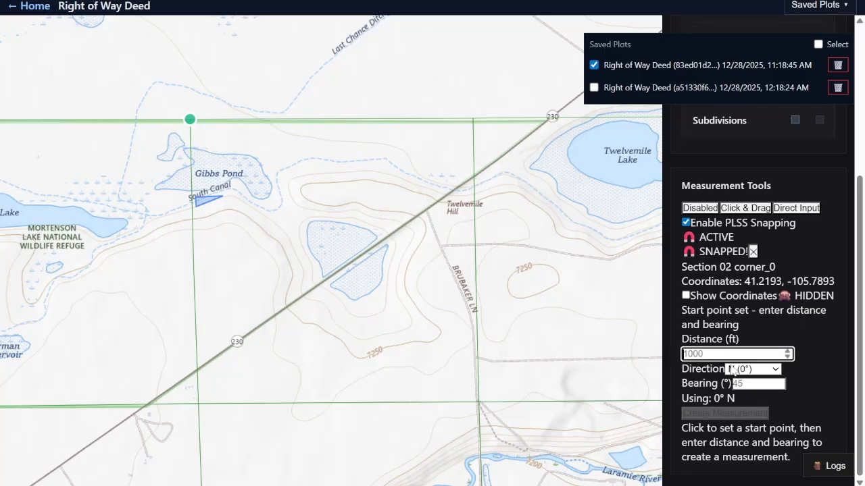
{"action": "type", "text": "1638"}
{"action": "left_click", "coordinate": [751, 384]}
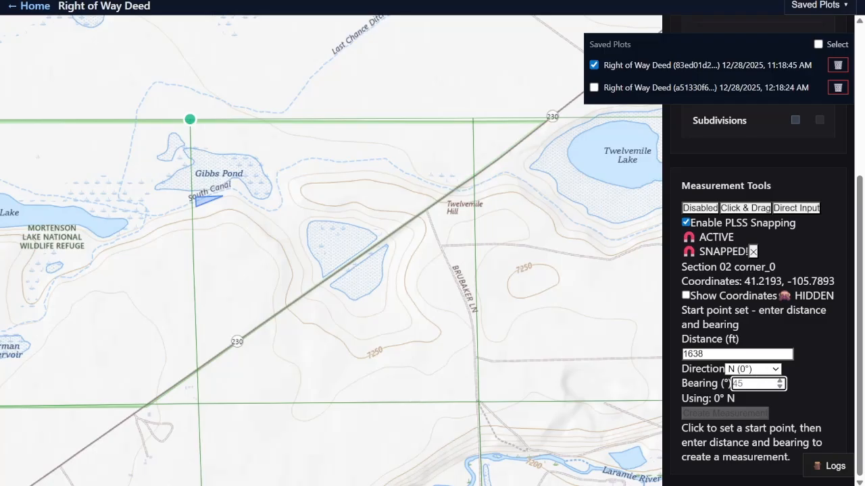
{"action": "type", "text": "176"}
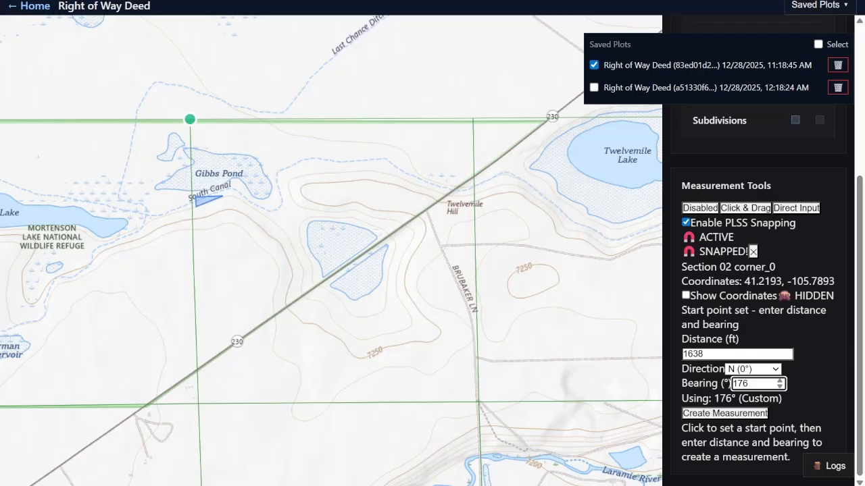
{"action": "left_click", "coordinate": [748, 413]}
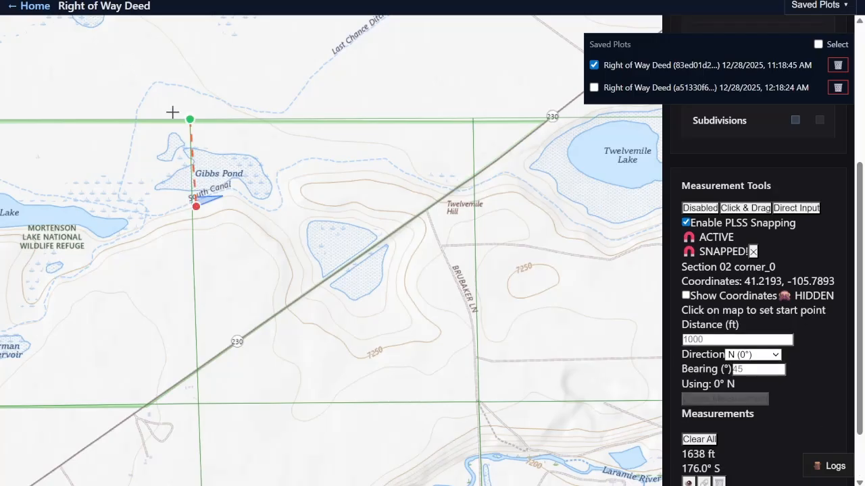
- Examine how the measurement's endpoint lines up with the parcel's southwest corner near South Canal, and hide the saved plots list
{"action": "scroll", "coordinate": [196, 206], "scroll_direction": "up", "scroll_amount": 5}
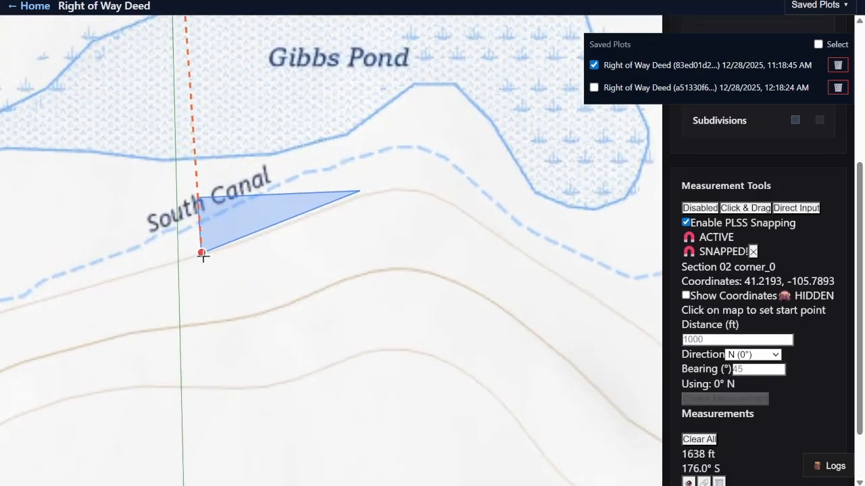
{"action": "left_click_drag", "start_coordinate": [191, 84], "coordinate": [318, 110]}
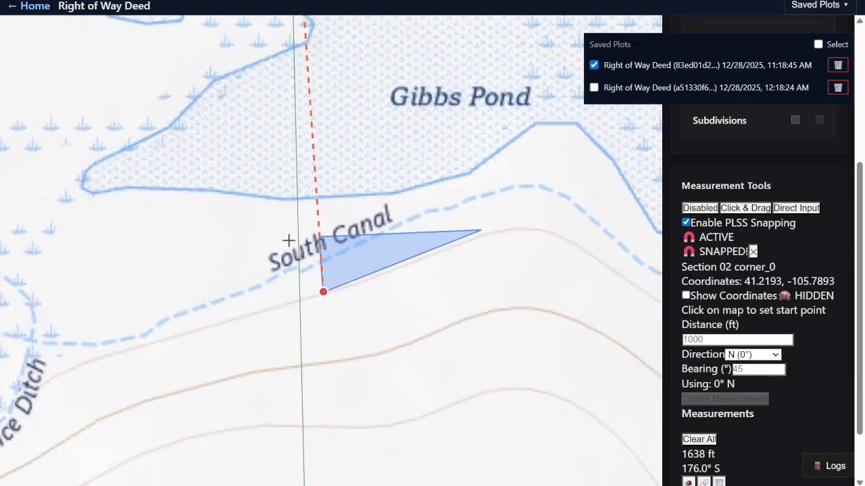
{"action": "scroll", "coordinate": [350, 271], "scroll_direction": "up", "scroll_amount": 3}
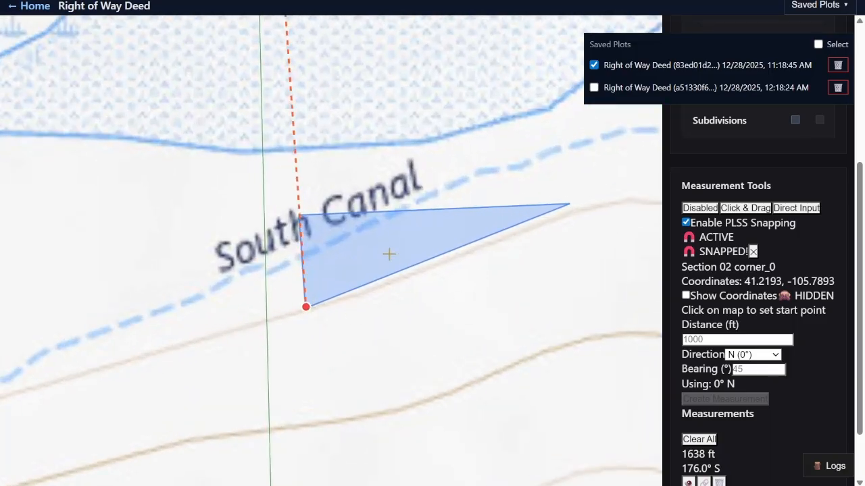
{"action": "left_click", "coordinate": [812, 6]}
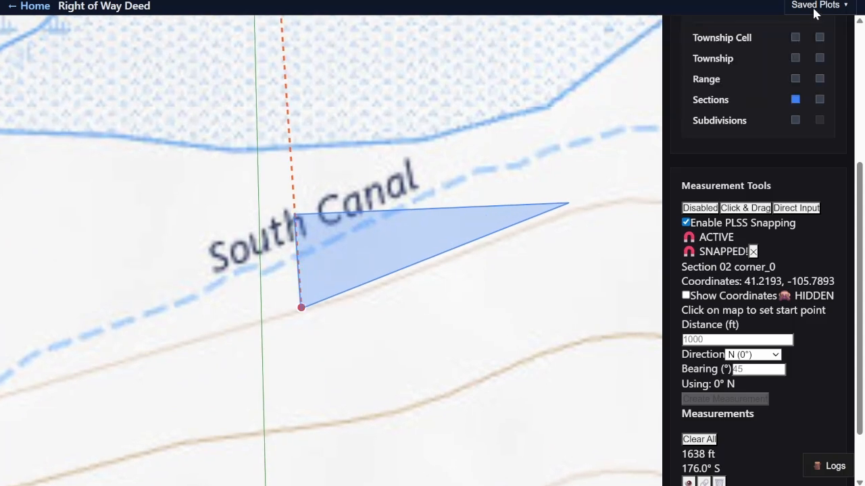
{"action": "scroll", "coordinate": [392, 142], "scroll_direction": "up", "scroll_amount": 3}
{"action": "scroll", "coordinate": [269, 181], "scroll_direction": "down", "scroll_amount": 2}
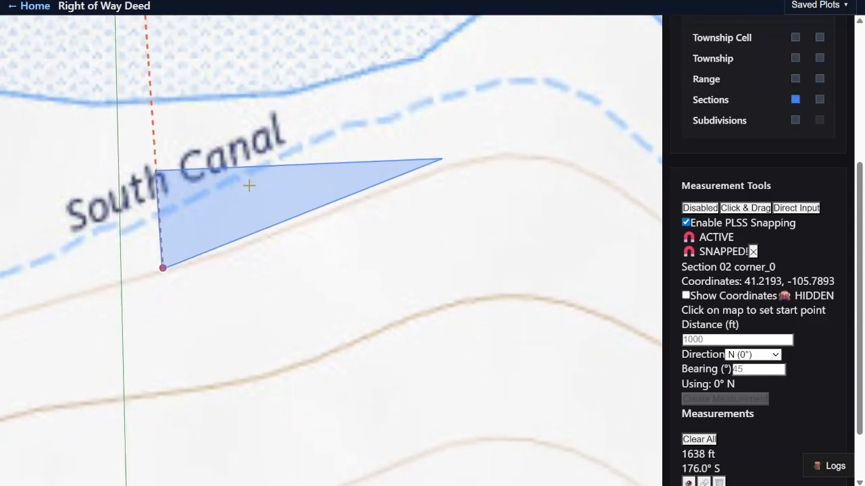
{"action": "scroll", "coordinate": [241, 230], "scroll_direction": "up", "scroll_amount": 1}
{"action": "left_click_drag", "start_coordinate": [236, 213], "coordinate": [429, 217]}
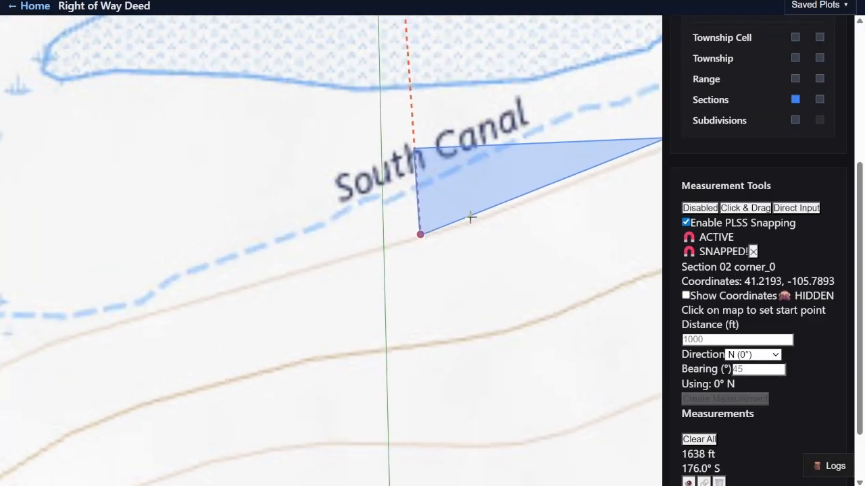
{"action": "scroll", "coordinate": [466, 215], "scroll_direction": "down", "scroll_amount": 3}
{"action": "left_click_drag", "start_coordinate": [497, 240], "coordinate": [356, 226]}
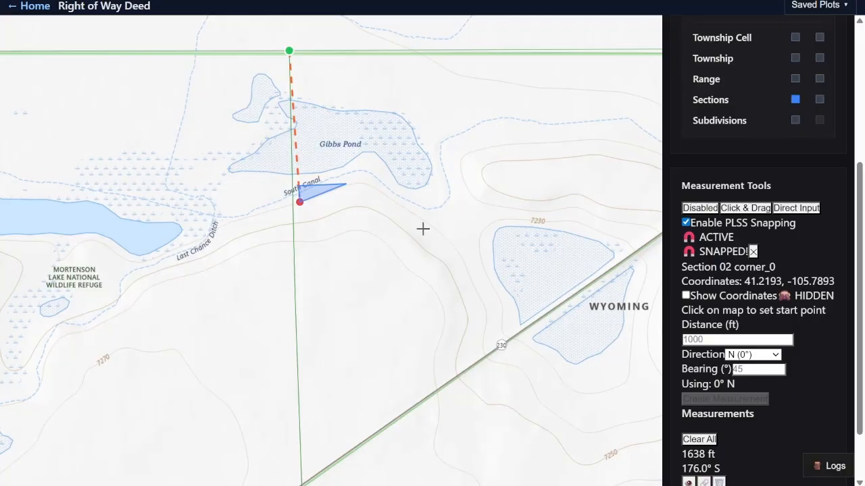
- Review the measurement entry and overlay settings, and examine the parcel's place within the township's full section grid
{"action": "scroll", "coordinate": [776, 262], "scroll_direction": "down", "scroll_amount": 1}
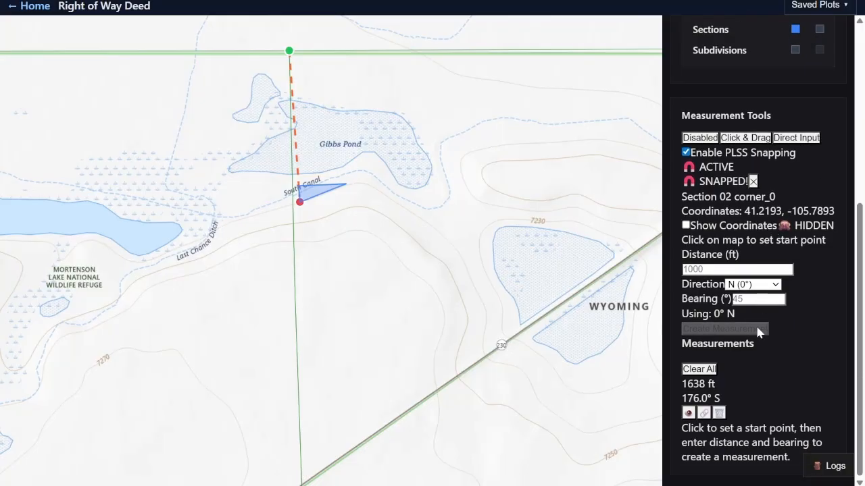
{"action": "scroll", "coordinate": [765, 412], "scroll_direction": "up", "scroll_amount": 4}
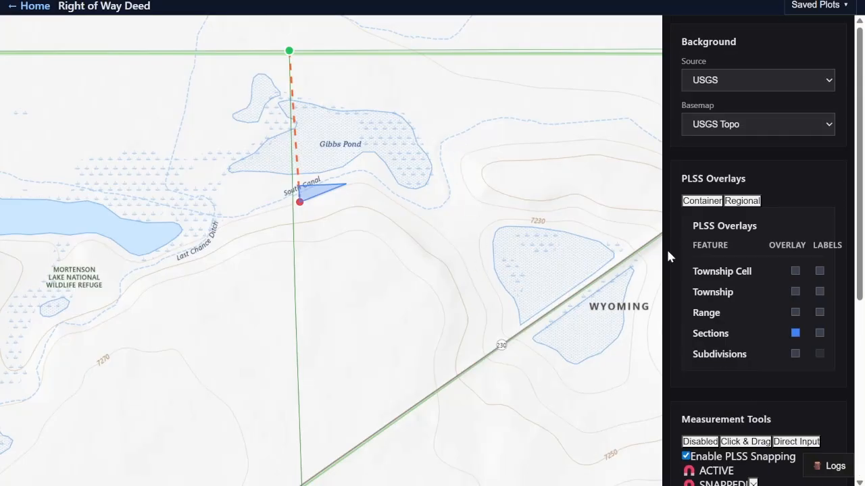
{"action": "left_click_drag", "start_coordinate": [471, 271], "coordinate": [390, 268]}
{"action": "scroll", "coordinate": [370, 152], "scroll_direction": "down", "scroll_amount": 3}
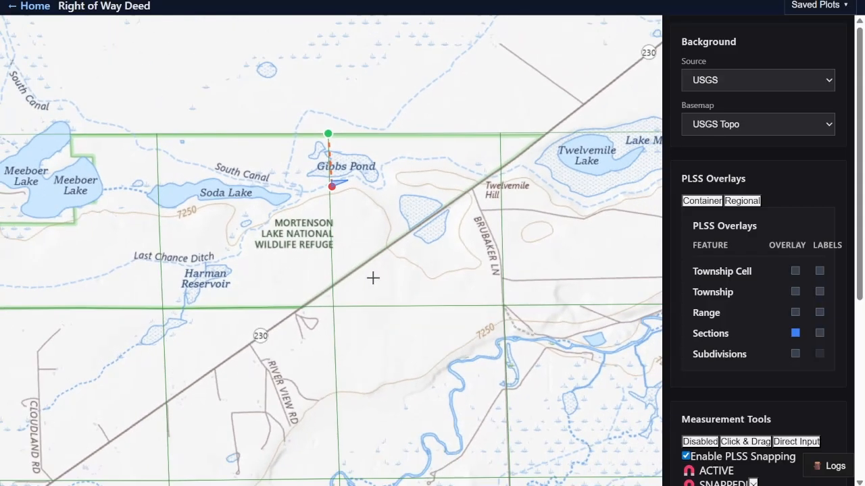
{"action": "scroll", "coordinate": [361, 236], "scroll_direction": "down", "scroll_amount": 3}
{"action": "left_click_drag", "start_coordinate": [345, 354], "coordinate": [429, 226]}
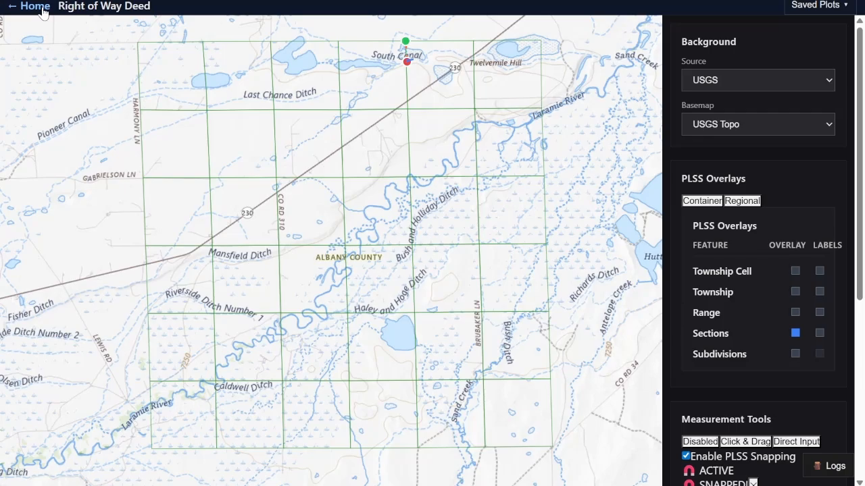
- Switch to the Image to Text workspace and expand the second finalized Right of Way Deed dossier to browse its drafts
{"action": "left_click", "coordinate": [44, 12]}
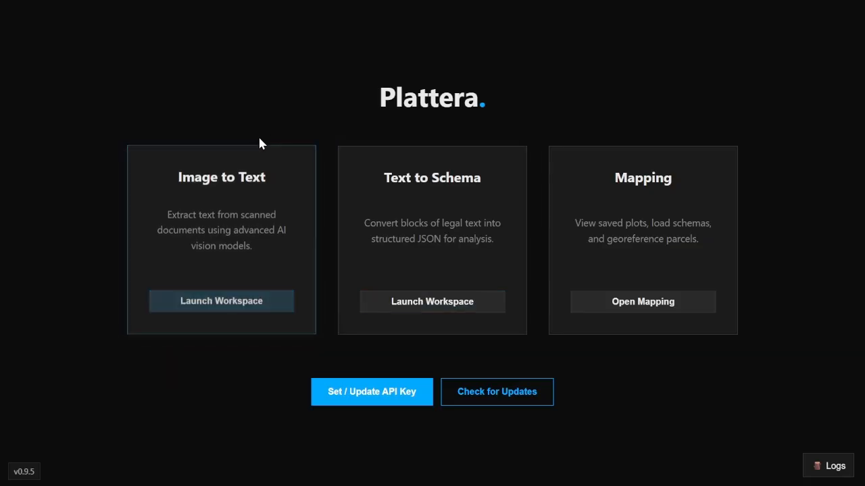
{"action": "left_click", "coordinate": [252, 237]}
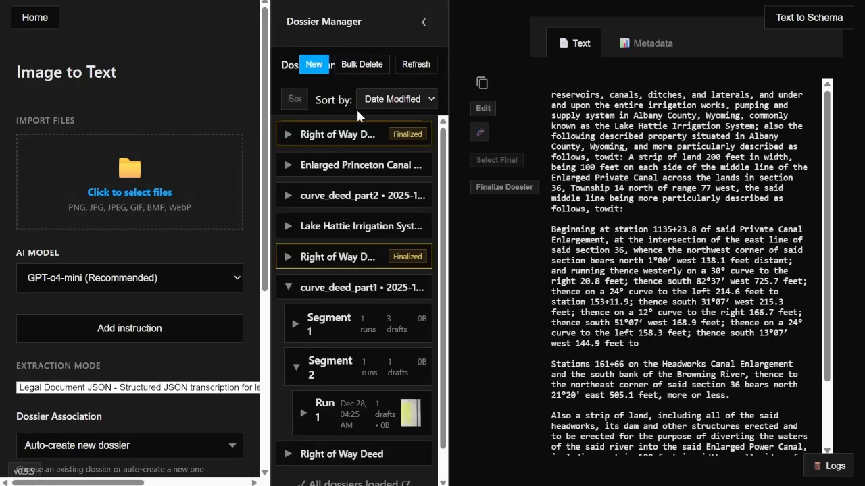
{"action": "scroll", "coordinate": [342, 273], "scroll_direction": "down", "scroll_amount": 1}
{"action": "scroll", "coordinate": [344, 265], "scroll_direction": "up", "scroll_amount": 1}
{"action": "scroll", "coordinate": [329, 240], "scroll_direction": "down", "scroll_amount": 1}
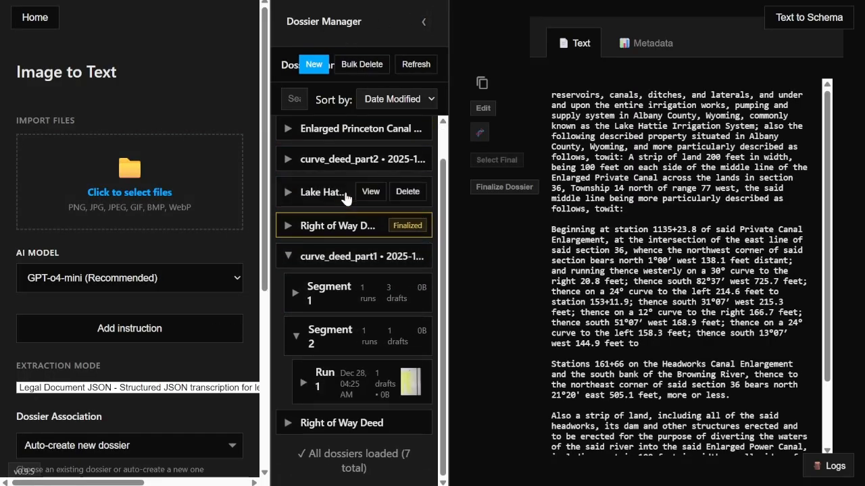
{"action": "scroll", "coordinate": [330, 255], "scroll_direction": "up", "scroll_amount": 1}
{"action": "left_click", "coordinate": [296, 267]}
{"action": "scroll", "coordinate": [343, 353], "scroll_direction": "down", "scroll_amount": 6}
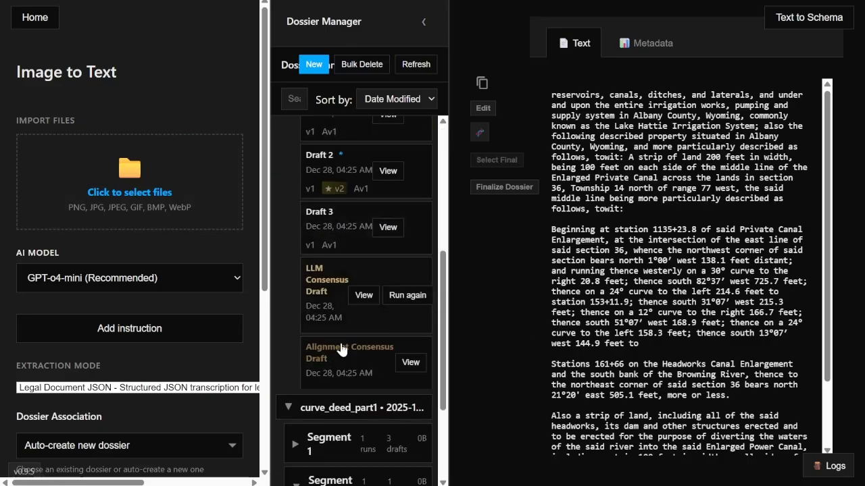
{"action": "scroll", "coordinate": [334, 368], "scroll_direction": "up", "scroll_amount": 2}
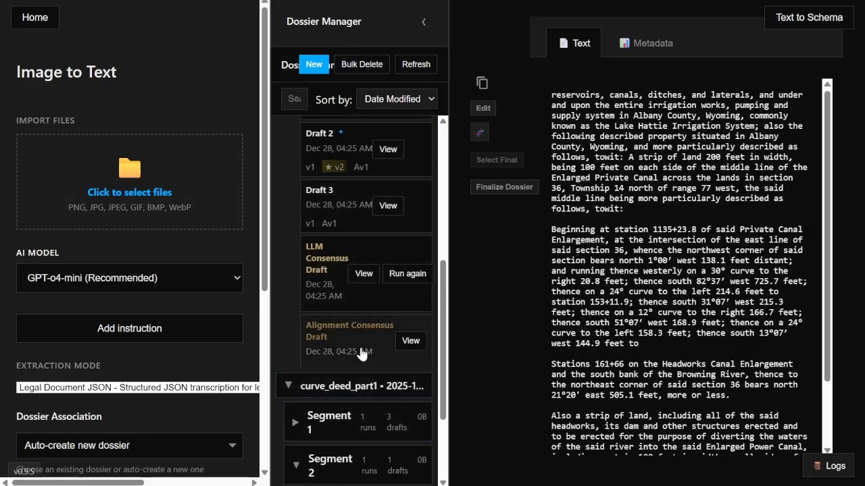
- Reopen the Image to Text workspace and look through the expanded dossier's drafts and the rest of the dossier list
{"action": "left_click", "coordinate": [42, 24]}
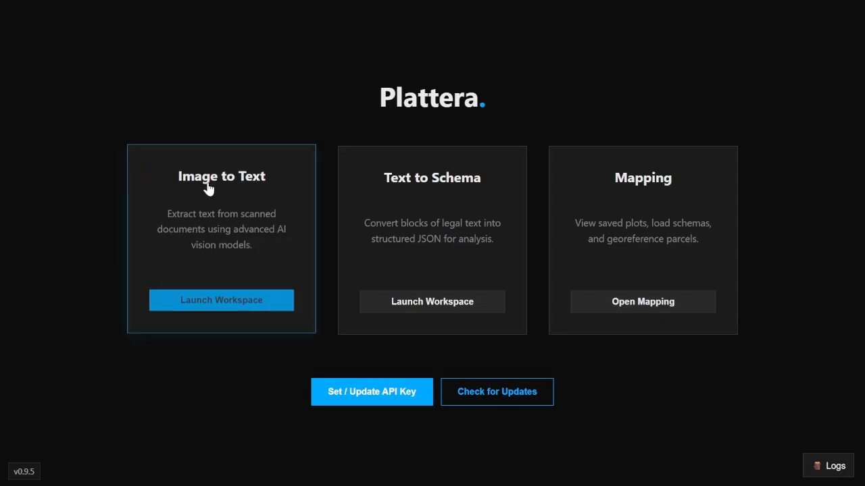
{"action": "left_click", "coordinate": [209, 215]}
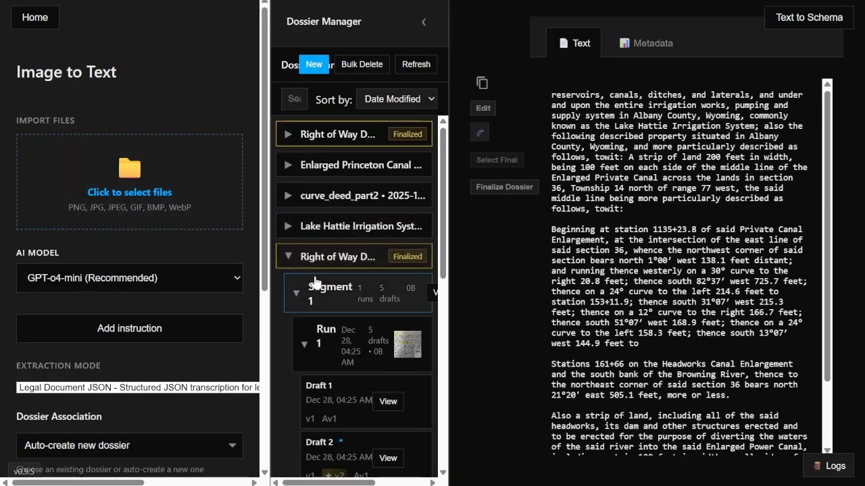
{"action": "scroll", "coordinate": [342, 307], "scroll_direction": "down", "scroll_amount": 3}
{"action": "scroll", "coordinate": [341, 311], "scroll_direction": "down", "scroll_amount": 2}
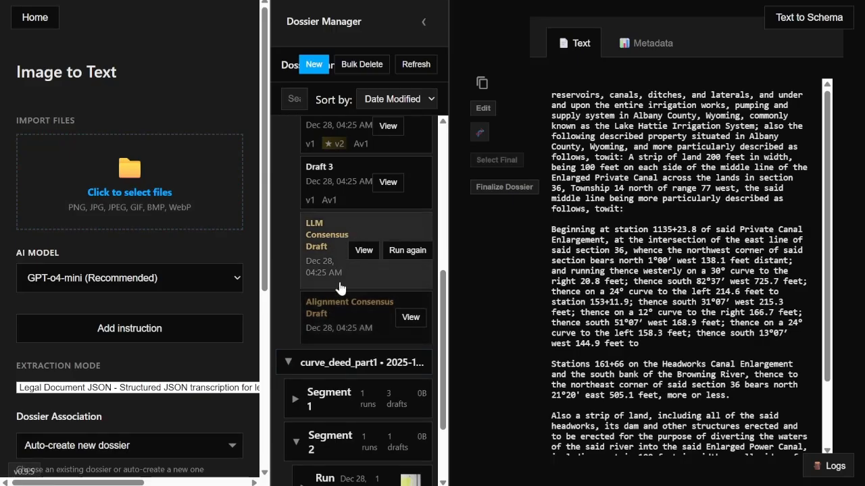
{"action": "scroll", "coordinate": [344, 300], "scroll_direction": "up", "scroll_amount": 5}
{"action": "scroll", "coordinate": [345, 304], "scroll_direction": "down", "scroll_amount": 3}
{"action": "scroll", "coordinate": [341, 331], "scroll_direction": "down", "scroll_amount": 2}
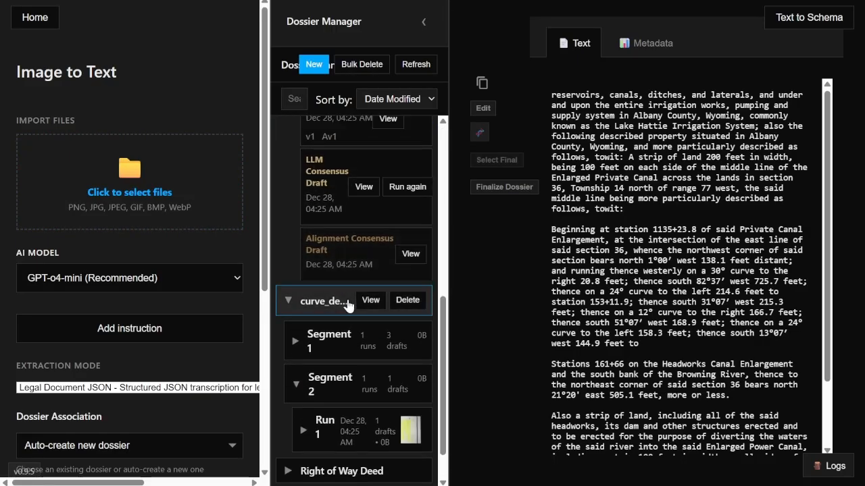
{"action": "scroll", "coordinate": [348, 317], "scroll_direction": "up", "scroll_amount": 5}
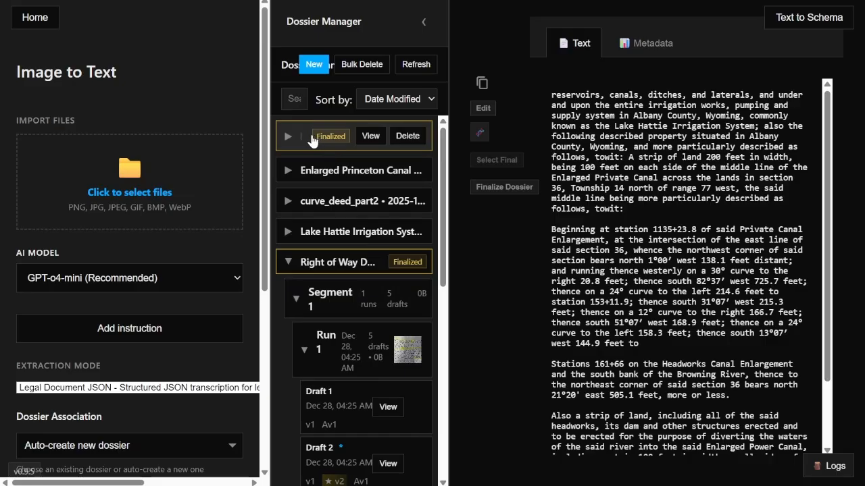
- Expand the first finalized Right of Way Deed dossier down to Segment 1's drafts and open Draft 1
{"action": "left_click", "coordinate": [298, 141]}
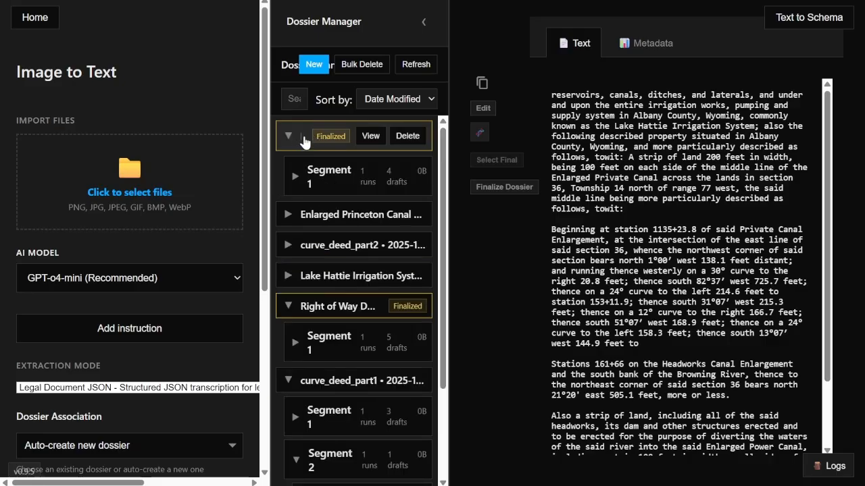
{"action": "left_click", "coordinate": [306, 180]}
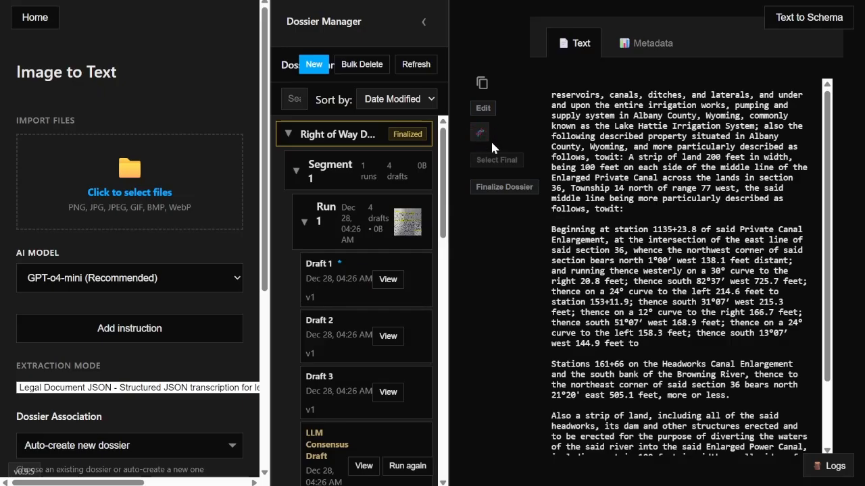
{"action": "left_click_drag", "start_coordinate": [575, 95], "coordinate": [710, 96]}
{"action": "left_click", "coordinate": [710, 95]}
{"action": "scroll", "coordinate": [412, 283], "scroll_direction": "down", "scroll_amount": 2}
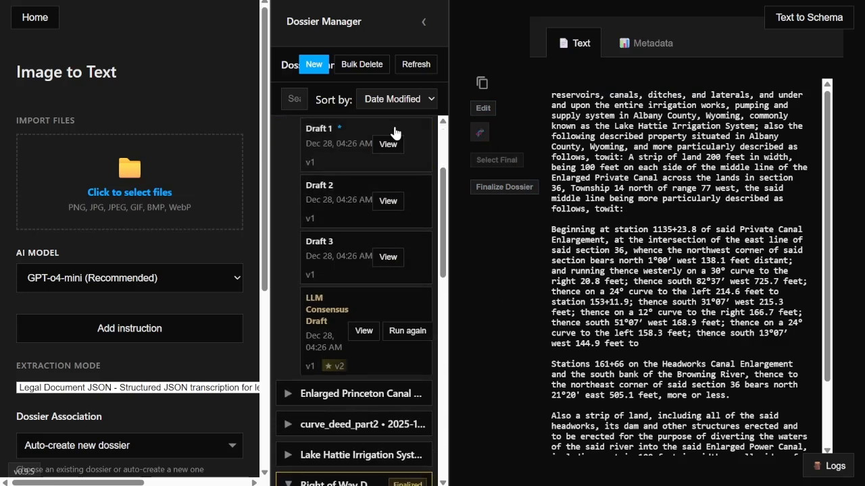
{"action": "left_click", "coordinate": [387, 143]}
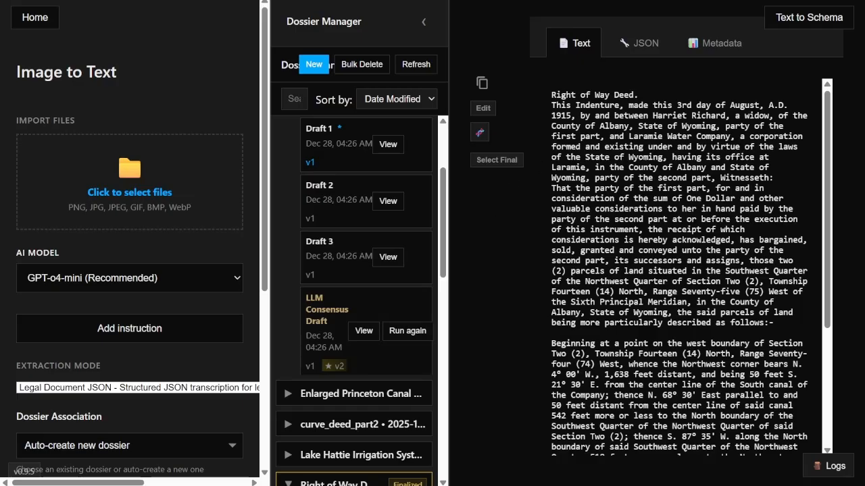
- Compare the deed text of Draft 1 with Draft 2, ending on Draft 1
{"action": "left_click_drag", "start_coordinate": [552, 95], "coordinate": [609, 95]}
{"action": "left_click", "coordinate": [609, 95]}
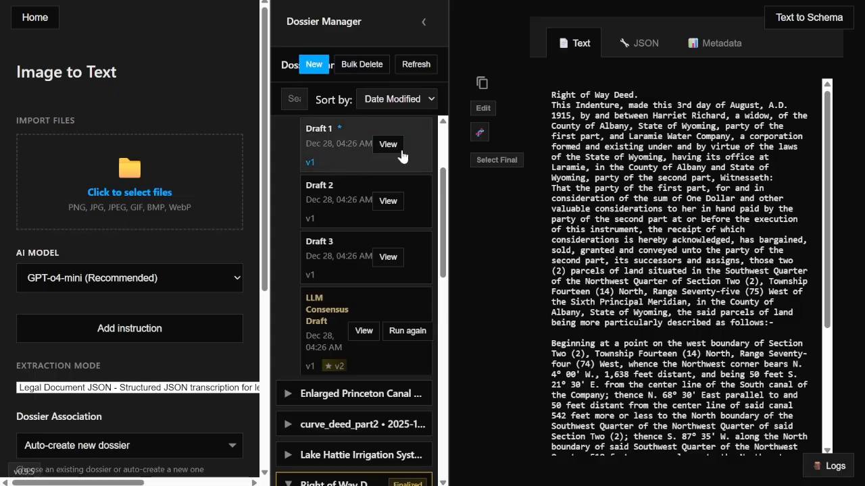
{"action": "left_click", "coordinate": [388, 200]}
{"action": "left_click", "coordinate": [387, 144]}
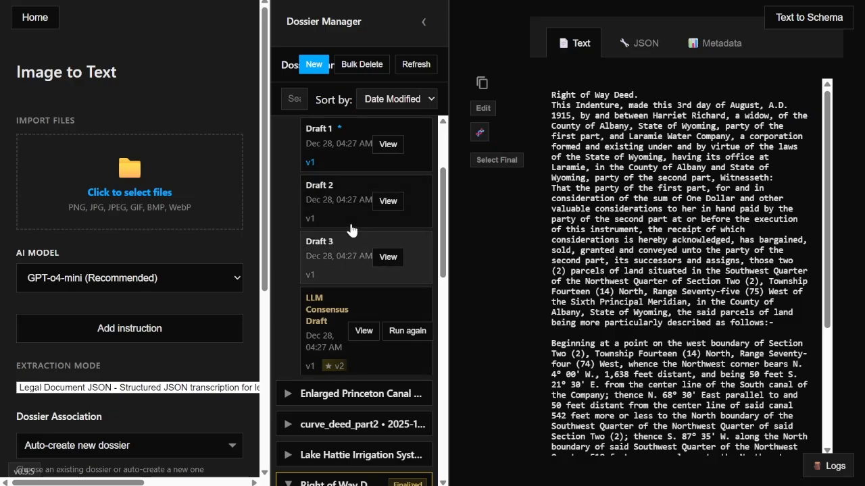
{"action": "scroll", "coordinate": [304, 237], "scroll_direction": "up", "scroll_amount": 1}
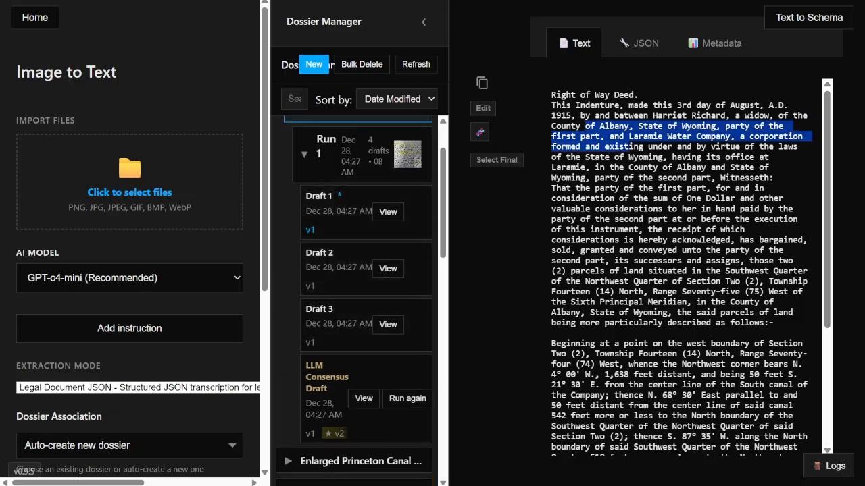
- Run the alignment analysis on the Right of Way Deed drafts, review the average confidence, and close the analysis
{"action": "left_click", "coordinate": [480, 134]}
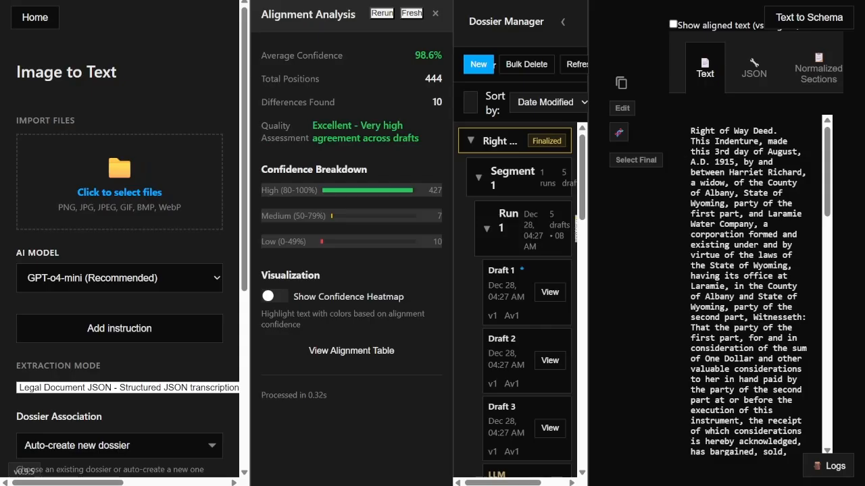
{"action": "left_click_drag", "start_coordinate": [284, 55], "coordinate": [371, 56]}
{"action": "left_click", "coordinate": [408, 55]}
{"action": "mouse_move", "coordinate": [279, 55]}
{"action": "left_mouse_down"}
{"action": "mouse_move", "coordinate": [399, 47]}
{"action": "mouse_move", "coordinate": [443, 55]}
{"action": "mouse_move", "coordinate": [251, 51]}
{"action": "mouse_move", "coordinate": [271, 55]}
{"action": "left_mouse_up"}
{"action": "left_click", "coordinate": [426, 55]}
{"action": "left_click", "coordinate": [441, 54]}
{"action": "left_click", "coordinate": [351, 191]}
{"action": "left_click_drag", "start_coordinate": [444, 57], "coordinate": [408, 60]}
{"action": "left_click", "coordinate": [400, 66]}
{"action": "left_click_drag", "start_coordinate": [413, 57], "coordinate": [443, 57]}
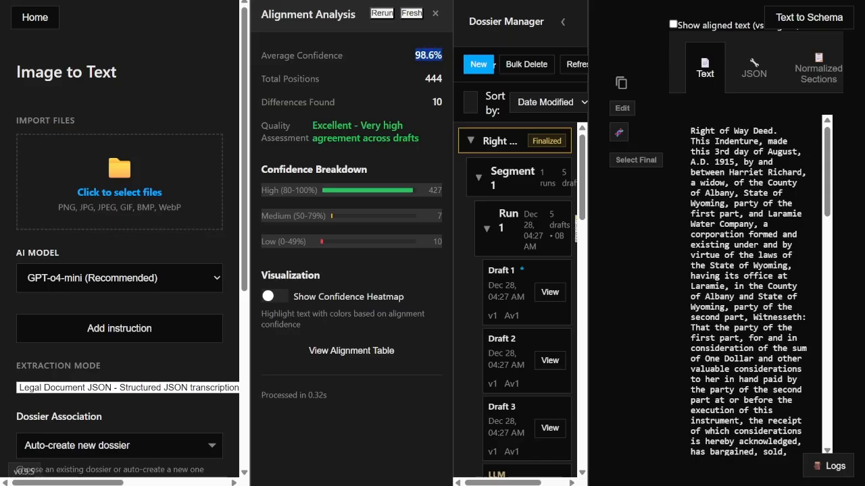
{"action": "left_click", "coordinate": [437, 61]}
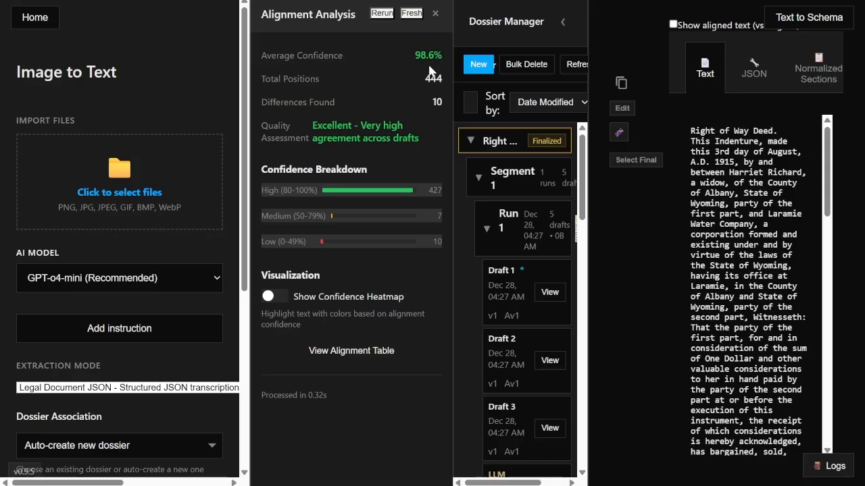
{"action": "left_click", "coordinate": [436, 14]}
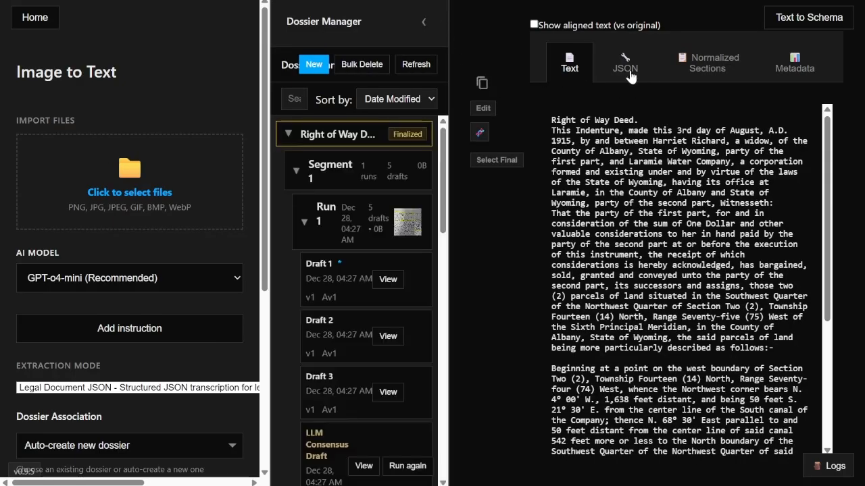
- Examine Draft 1's JSON output against its plain text
{"action": "left_click", "coordinate": [626, 74]}
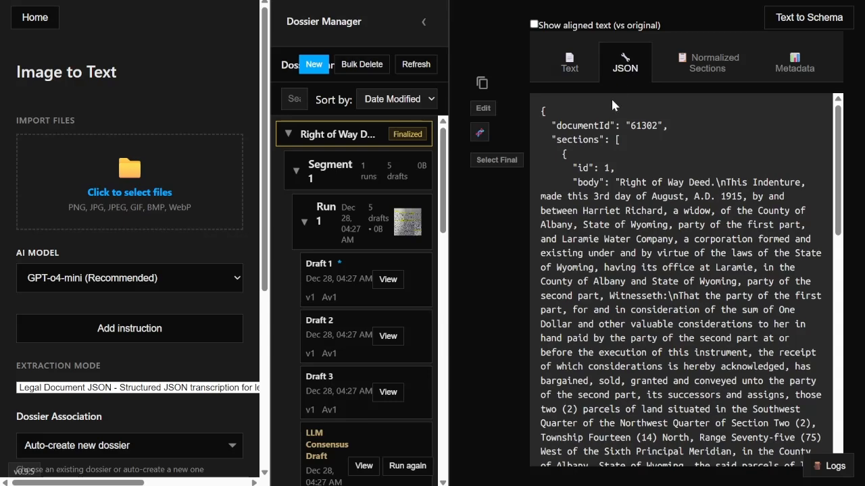
{"action": "scroll", "coordinate": [612, 189], "scroll_direction": "down", "scroll_amount": 10}
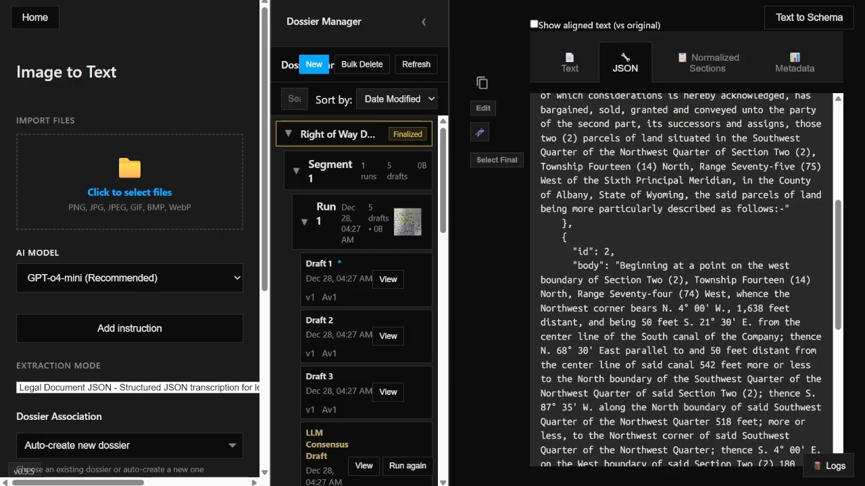
{"action": "scroll", "coordinate": [612, 188], "scroll_direction": "up", "scroll_amount": 10}
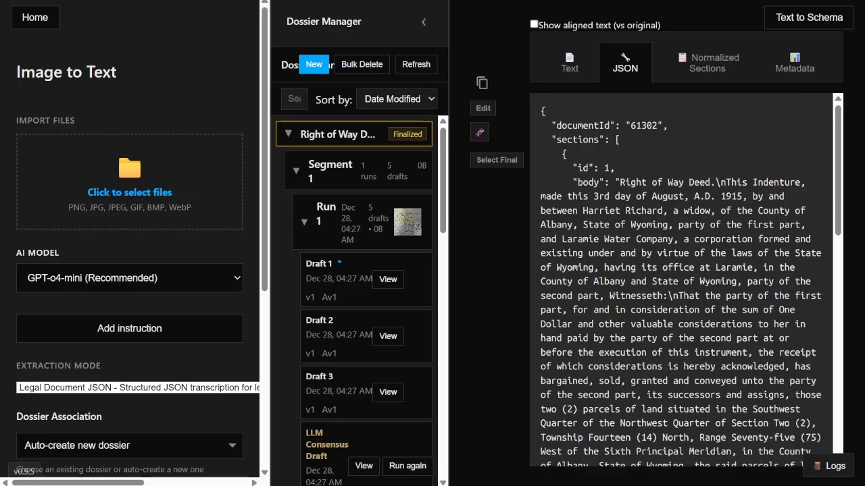
{"action": "scroll", "coordinate": [568, 137], "scroll_direction": "down", "scroll_amount": 10}
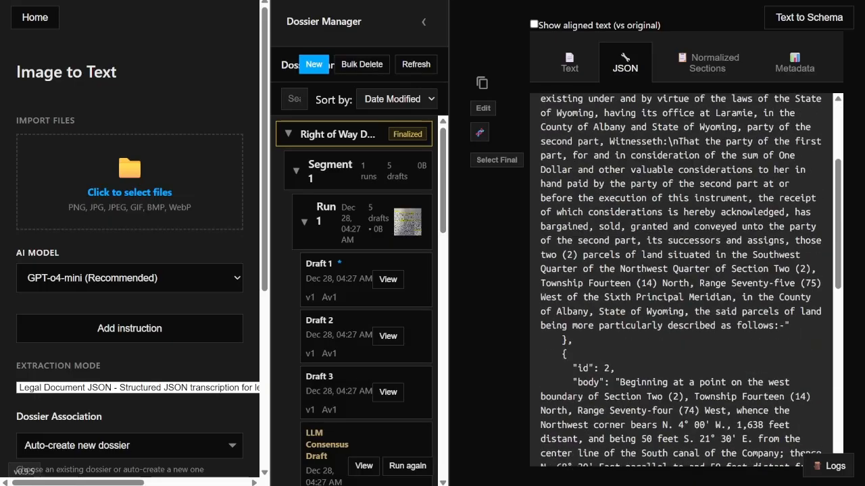
{"action": "left_click", "coordinate": [570, 62]}
{"action": "left_click", "coordinate": [634, 67]}
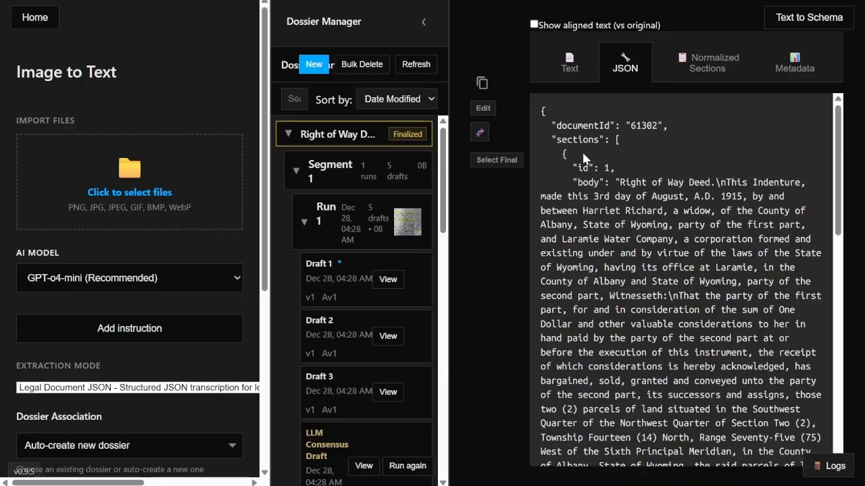
- Examine where section 1 ends and section 2 begins in Draft 1's JSON
{"action": "scroll", "coordinate": [686, 277], "scroll_direction": "down", "scroll_amount": 2}
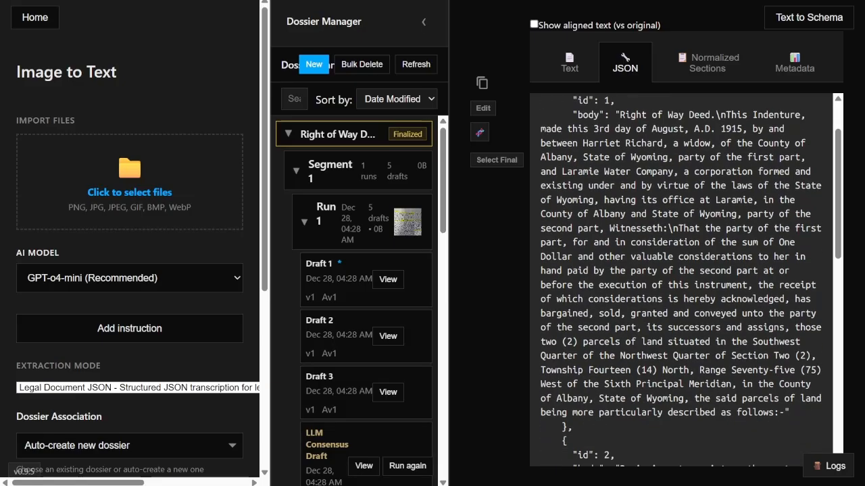
{"action": "left_click_drag", "start_coordinate": [572, 115], "coordinate": [795, 407]}
{"action": "scroll", "coordinate": [589, 95], "scroll_direction": "up", "scroll_amount": 2}
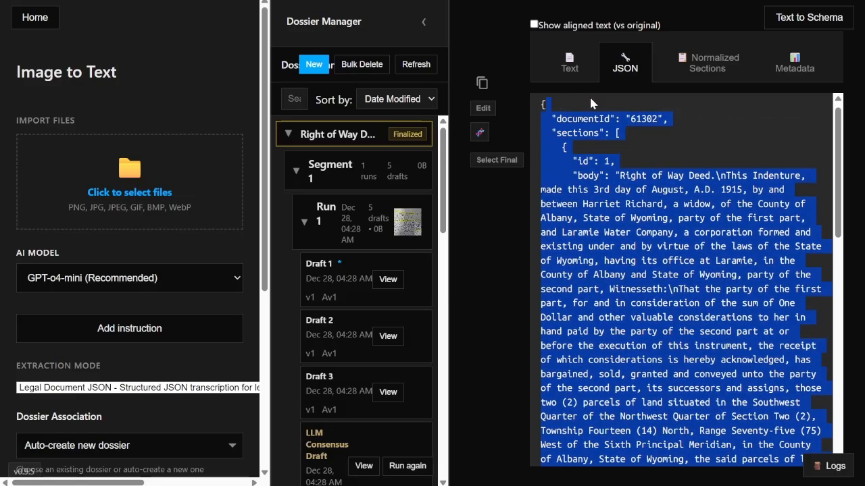
{"action": "scroll", "coordinate": [686, 280], "scroll_direction": "down", "scroll_amount": 3}
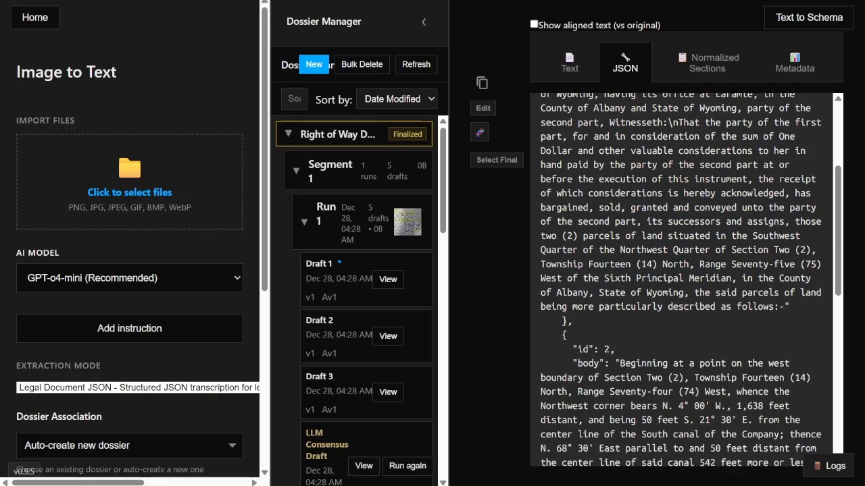
{"action": "scroll", "coordinate": [642, 294], "scroll_direction": "down", "scroll_amount": 1}
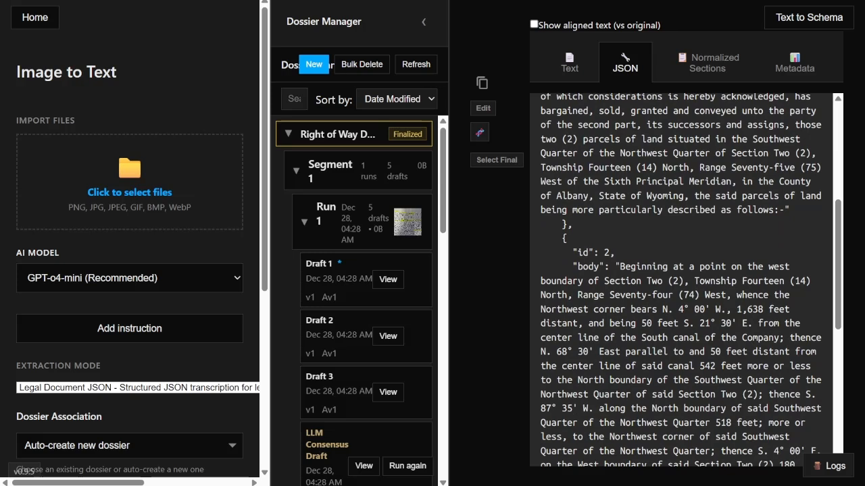
{"action": "left_click_drag", "start_coordinate": [576, 224], "coordinate": [611, 167]}
{"action": "left_click", "coordinate": [576, 224]}
{"action": "left_click_drag", "start_coordinate": [577, 225], "coordinate": [573, 140]}
{"action": "left_click", "coordinate": [572, 139]}
{"action": "scroll", "coordinate": [682, 270], "scroll_direction": "up", "scroll_amount": 3}
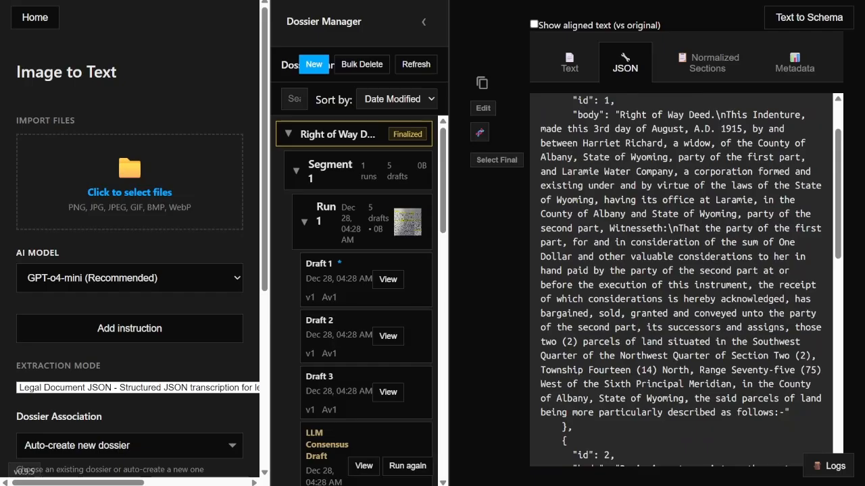
- Read Draft 1's JSON through section 3 and the closing fields, and compare it with the plain text again
{"action": "scroll", "coordinate": [617, 272], "scroll_direction": "down", "scroll_amount": 6}
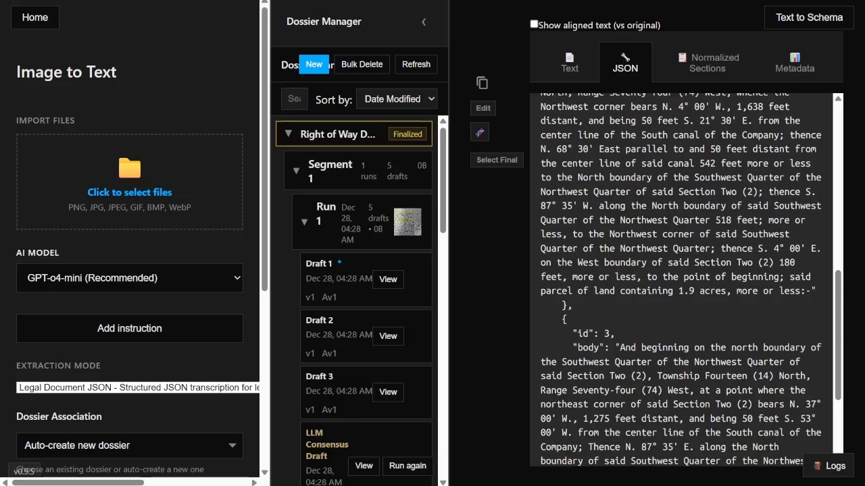
{"action": "scroll", "coordinate": [637, 225], "scroll_direction": "down", "scroll_amount": 2}
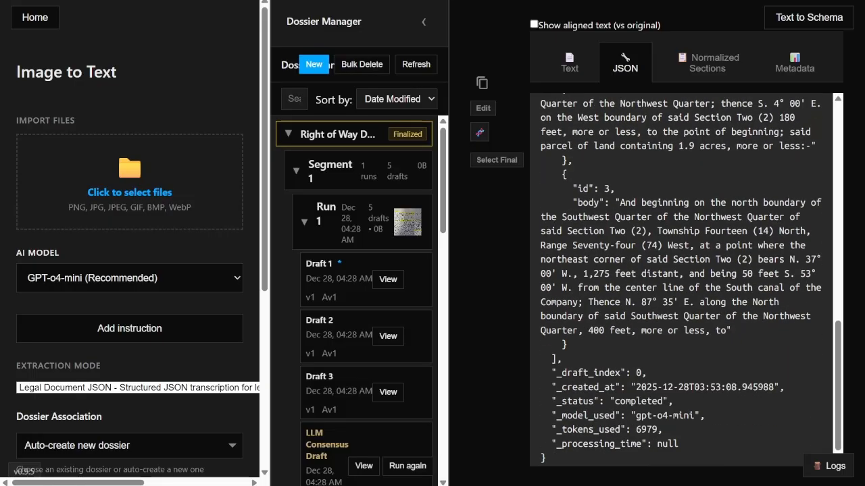
{"action": "scroll", "coordinate": [615, 292], "scroll_direction": "up", "scroll_amount": 9}
{"action": "scroll", "coordinate": [615, 292], "scroll_direction": "down", "scroll_amount": 8}
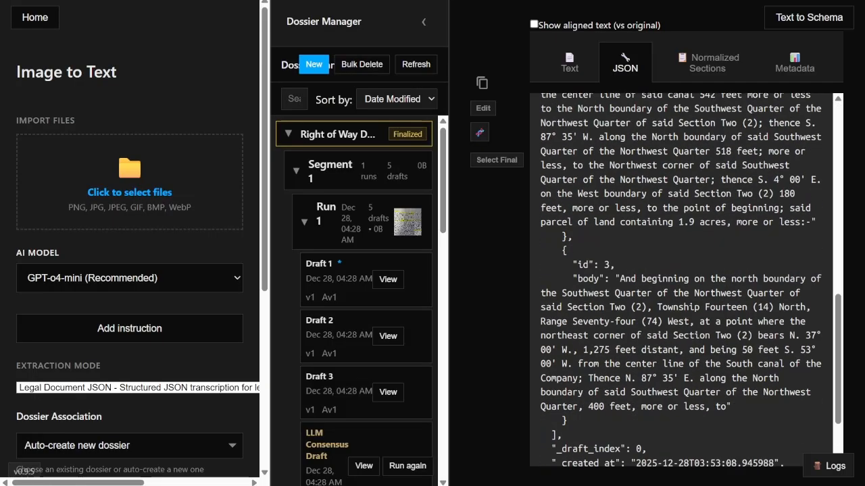
{"action": "scroll", "coordinate": [631, 291], "scroll_direction": "down", "scroll_amount": 1}
{"action": "scroll", "coordinate": [631, 291], "scroll_direction": "up", "scroll_amount": 9}
{"action": "left_click_drag", "start_coordinate": [610, 197], "coordinate": [657, 224]}
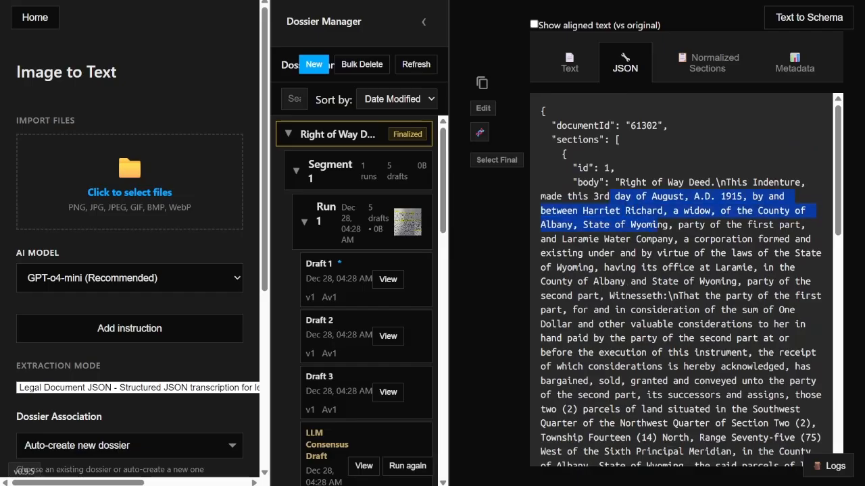
{"action": "left_click", "coordinate": [562, 74]}
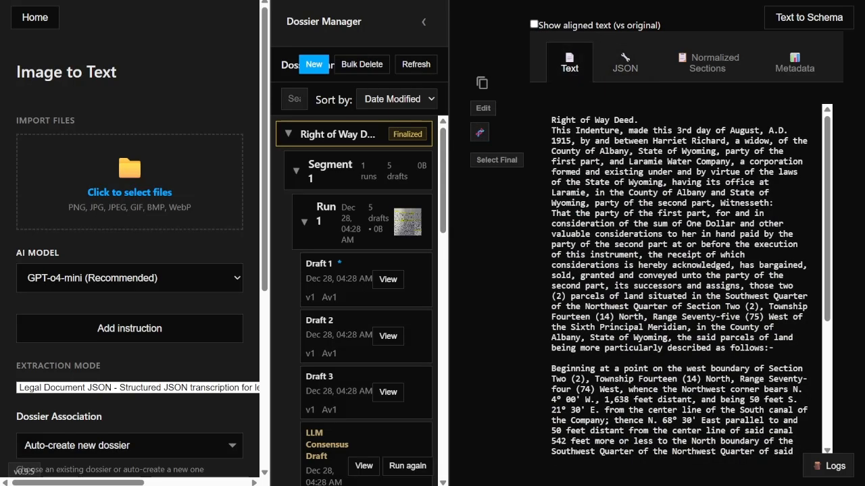
{"action": "left_click", "coordinate": [623, 64]}
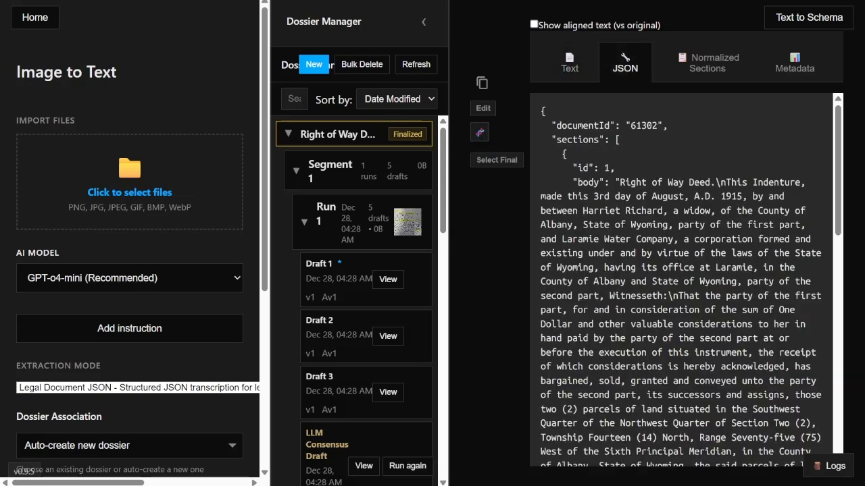
- Open Draft 2 and examine the section breaks in its normalized sections
{"action": "left_click", "coordinate": [387, 338]}
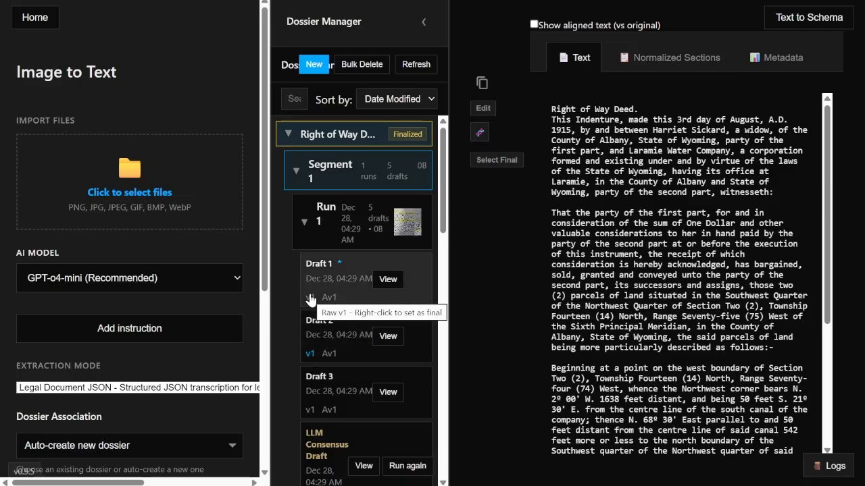
{"action": "left_click", "coordinate": [672, 57]}
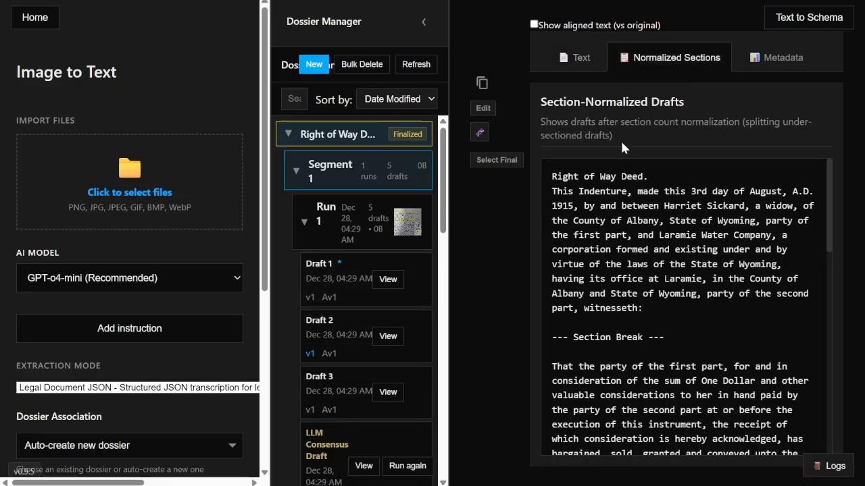
{"action": "scroll", "coordinate": [682, 304], "scroll_direction": "down", "scroll_amount": 7}
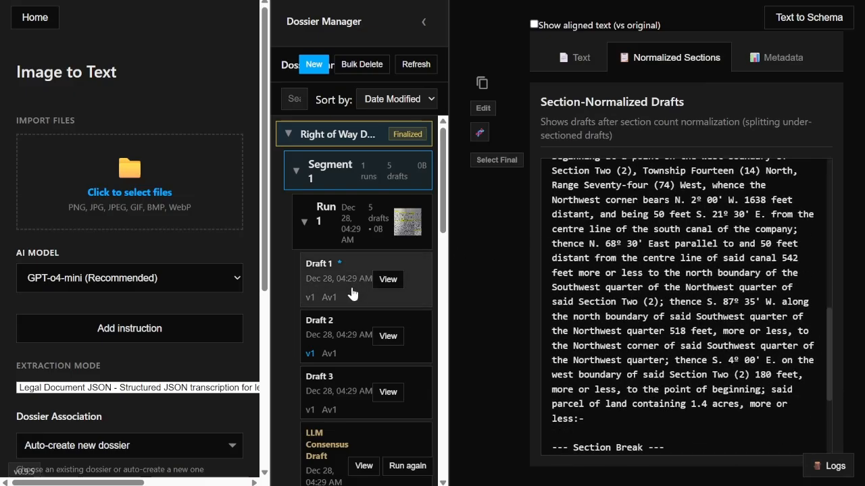
{"action": "scroll", "coordinate": [753, 262], "scroll_direction": "up", "scroll_amount": 7}
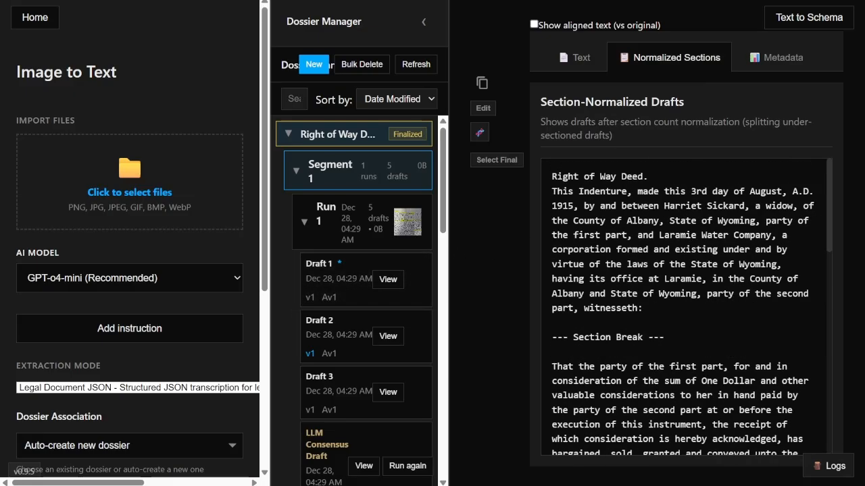
{"action": "triple_click", "coordinate": [643, 203]}
{"action": "scroll", "coordinate": [604, 275], "scroll_direction": "down", "scroll_amount": 3}
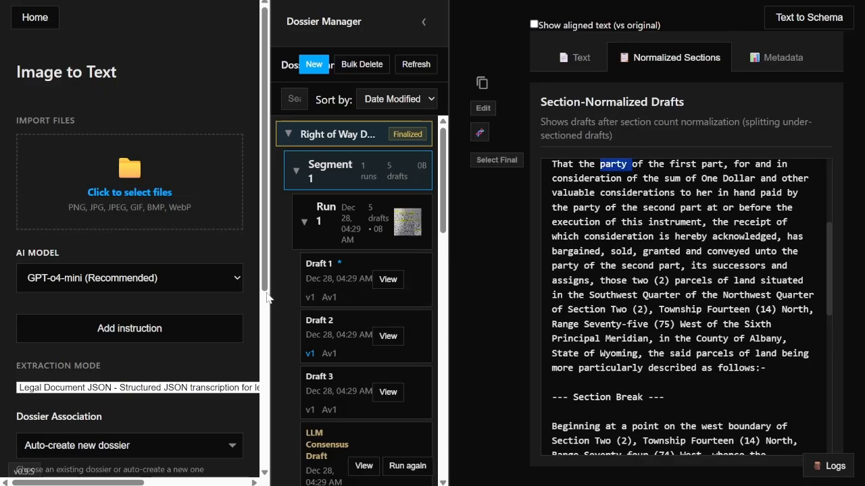
- View Drafts 1, 2 and 3 in turn, ending on Draft 3's normalized sections
{"action": "left_click", "coordinate": [387, 279]}
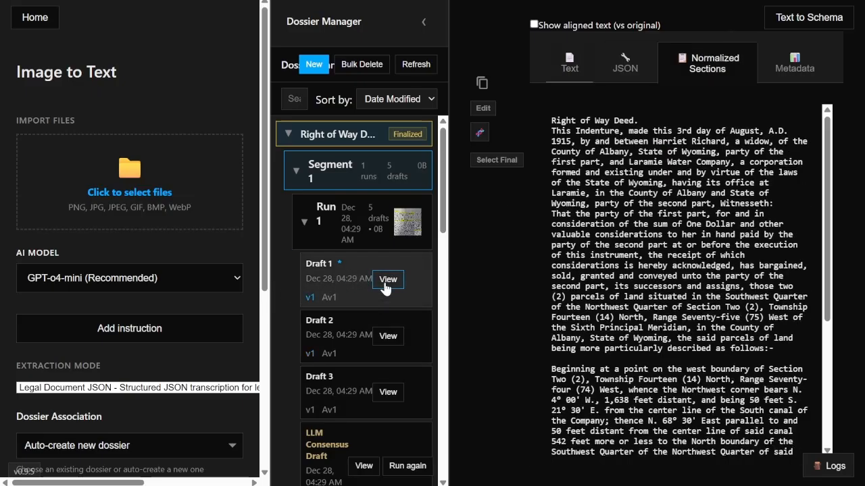
{"action": "left_click", "coordinate": [386, 337]}
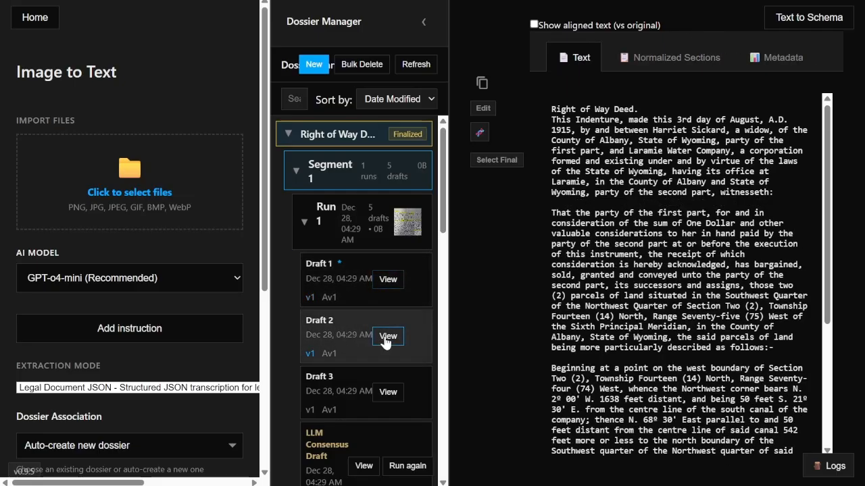
{"action": "left_click", "coordinate": [389, 393]}
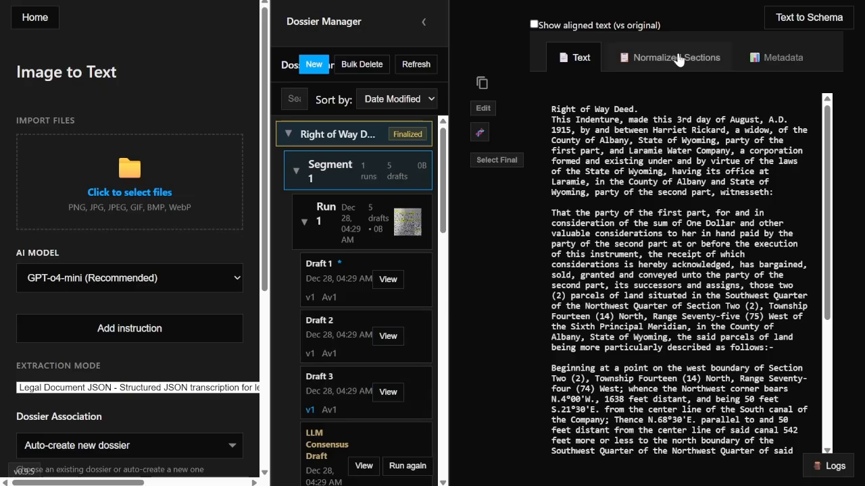
{"action": "scroll", "coordinate": [679, 270], "scroll_direction": "down", "scroll_amount": 3}
{"action": "scroll", "coordinate": [321, 337], "scroll_direction": "down", "scroll_amount": 5}
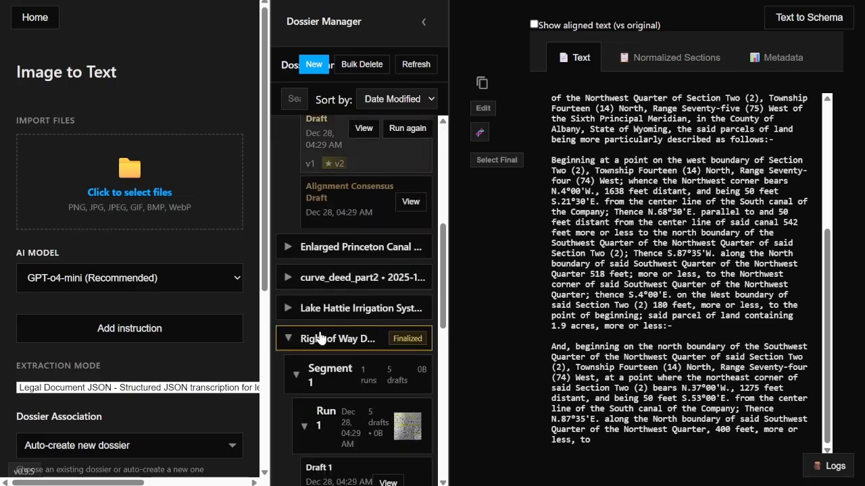
{"action": "scroll", "coordinate": [321, 337], "scroll_direction": "up", "scroll_amount": 5}
{"action": "left_click", "coordinate": [695, 58]}
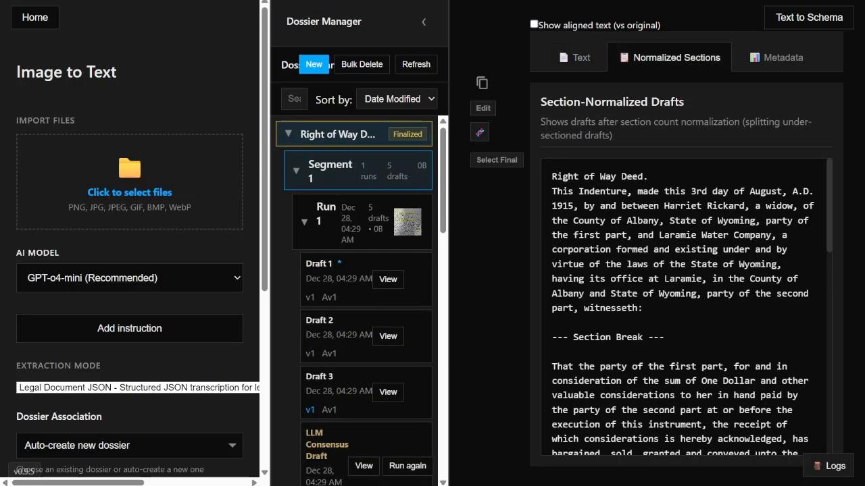
- Compare Draft 1's JSON with Draft 2's normalized sections, ending on Draft 2's plain text
{"action": "left_click", "coordinate": [386, 280]}
{"action": "left_click", "coordinate": [625, 64]}
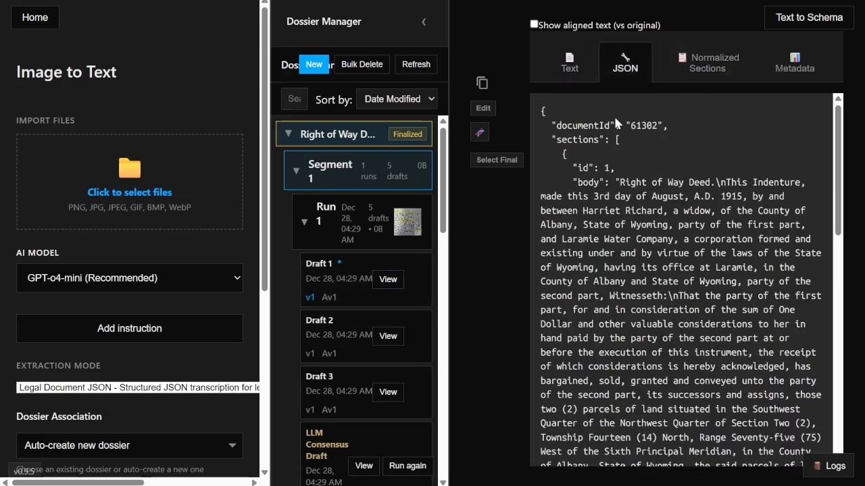
{"action": "left_click", "coordinate": [388, 336]}
{"action": "left_click", "coordinate": [676, 57]}
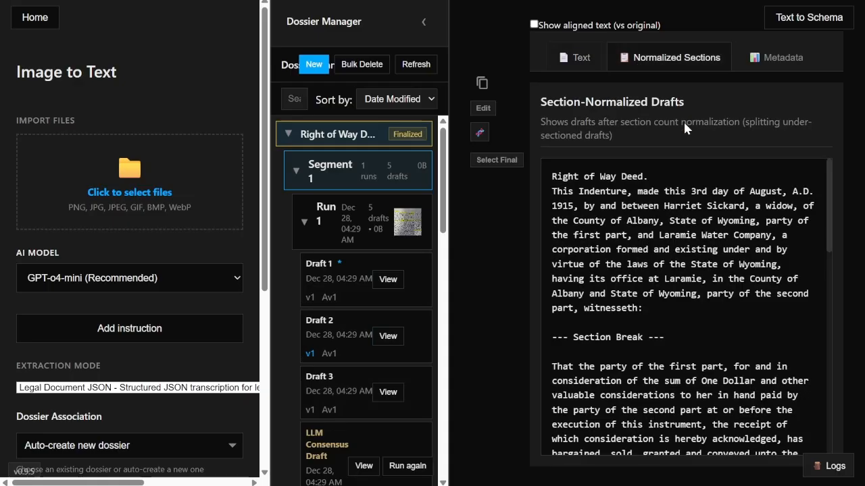
{"action": "left_click", "coordinate": [574, 58]}
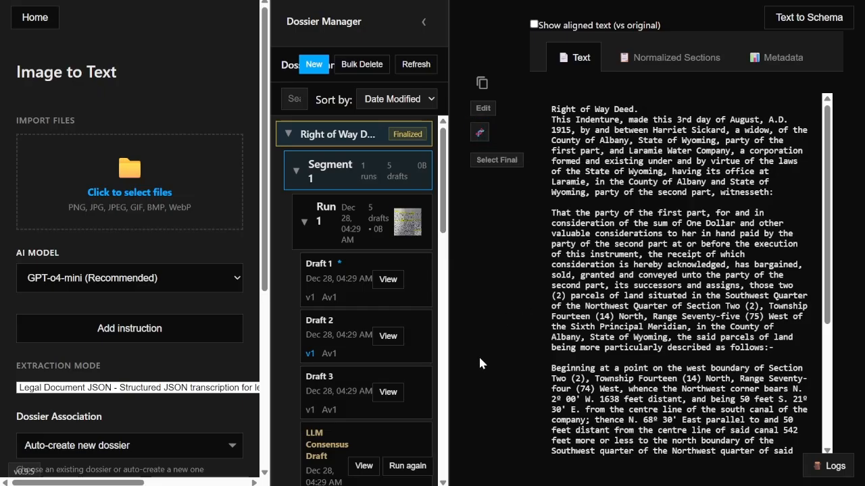
- Reopen the alignment analysis and display the raw alignment table of the three drafts
{"action": "left_click", "coordinate": [480, 133]}
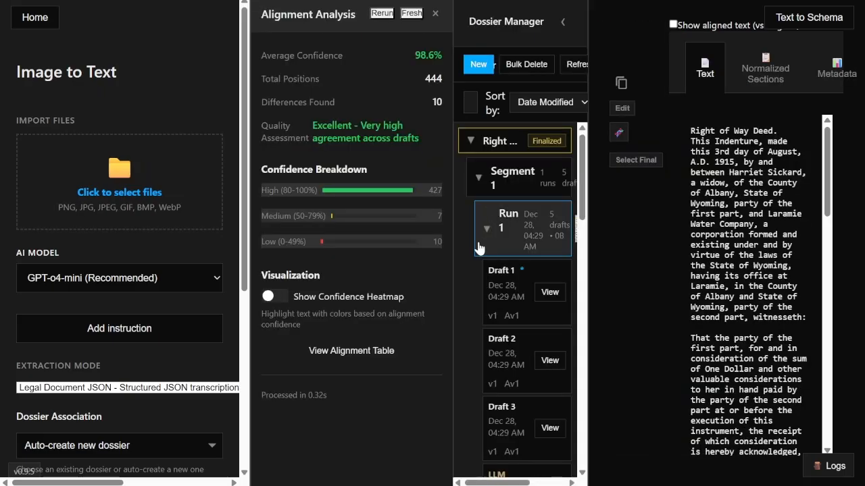
{"action": "left_click", "coordinate": [312, 353]}
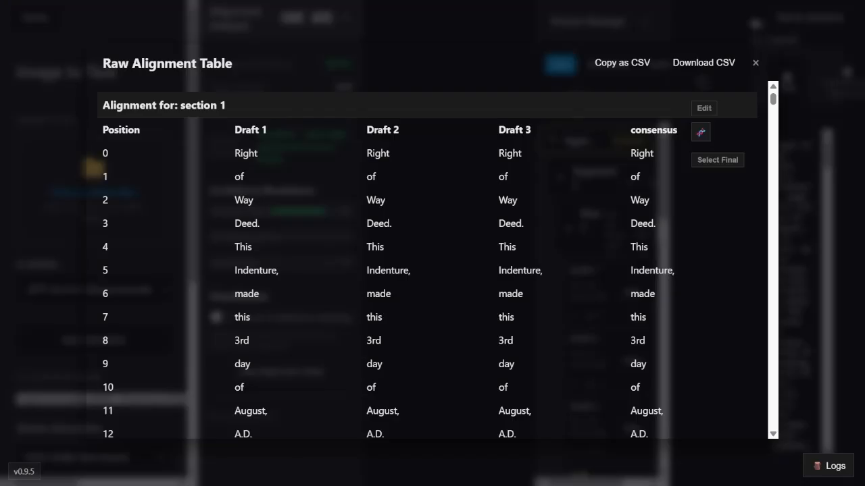
- Read section 1 of the raw alignment table row by row, comparing the words in the three drafts and the consensus
{"action": "left_click_drag", "start_coordinate": [110, 150], "coordinate": [636, 154]}
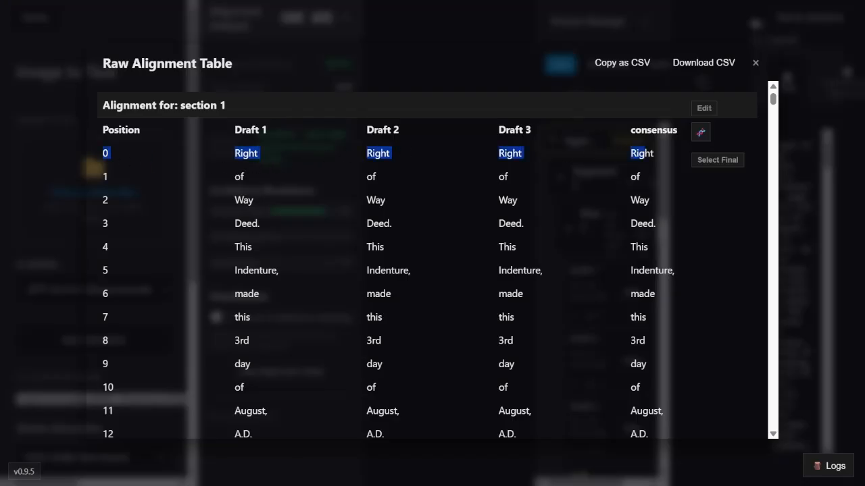
{"action": "left_click", "coordinate": [118, 177]}
{"action": "scroll", "coordinate": [126, 170], "scroll_direction": "down", "scroll_amount": 5}
{"action": "scroll", "coordinate": [127, 175], "scroll_direction": "down", "scroll_amount": 10}
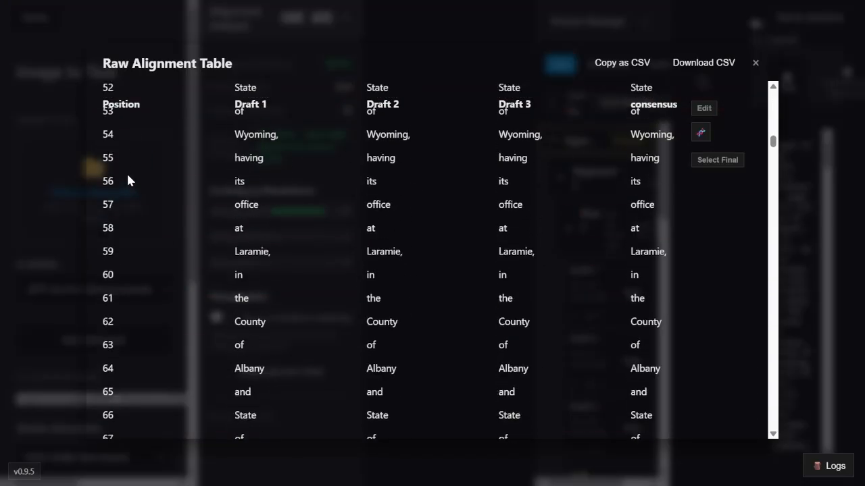
{"action": "scroll", "coordinate": [127, 177], "scroll_direction": "up", "scroll_amount": 15}
{"action": "scroll", "coordinate": [128, 180], "scroll_direction": "down", "scroll_amount": 4}
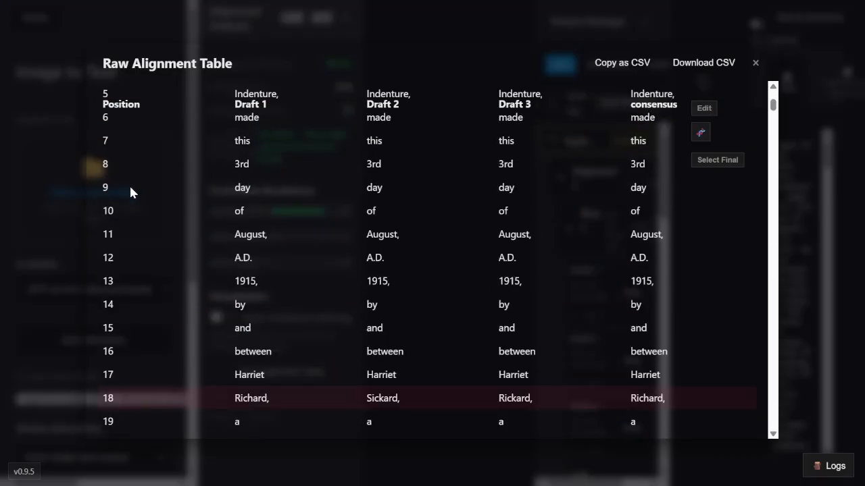
{"action": "scroll", "coordinate": [183, 158], "scroll_direction": "up", "scroll_amount": 3}
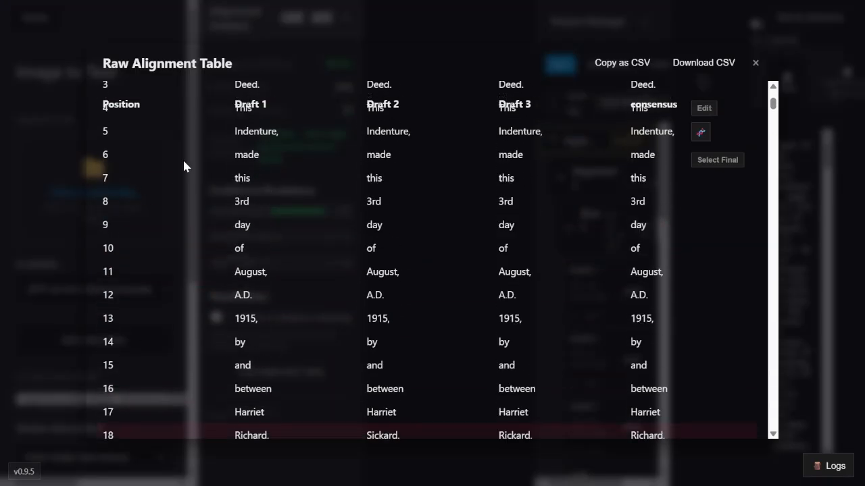
{"action": "scroll", "coordinate": [261, 174], "scroll_direction": "down", "scroll_amount": 4}
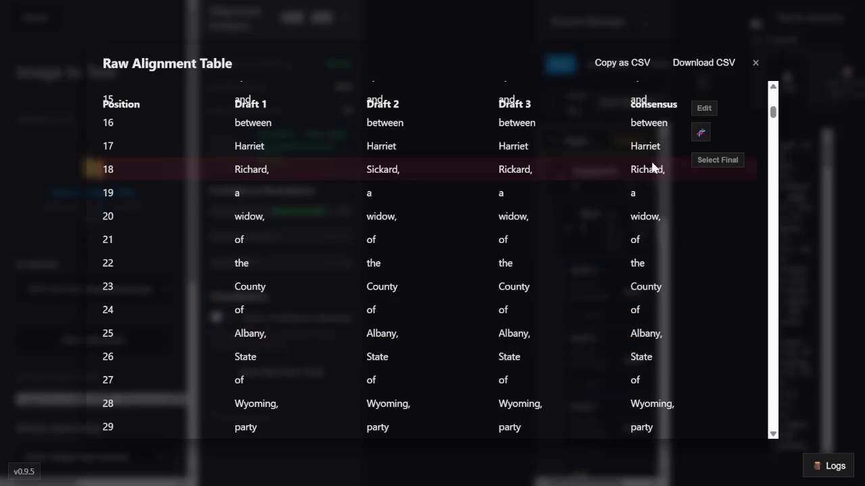
- Compare the surname variants at position 18 of section 1 across Drafts 1, 2 and 3 and the consensus
{"action": "left_click_drag", "start_coordinate": [654, 168], "coordinate": [299, 178]}
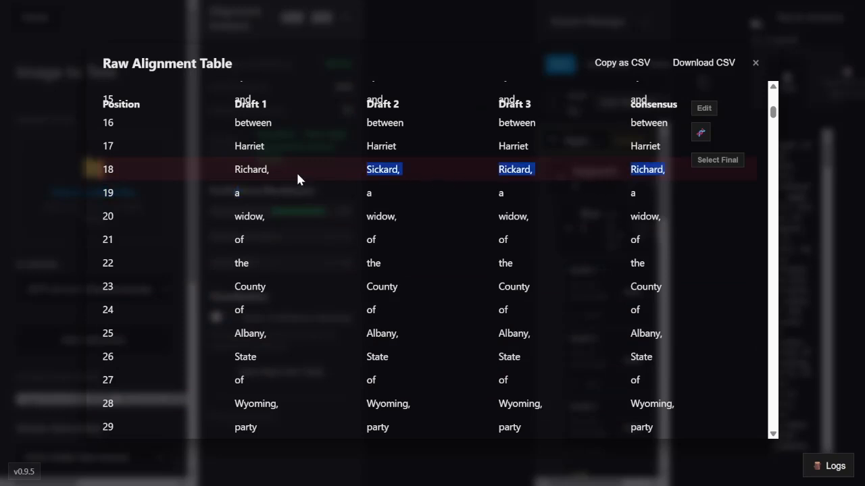
{"action": "left_click", "coordinate": [299, 177]}
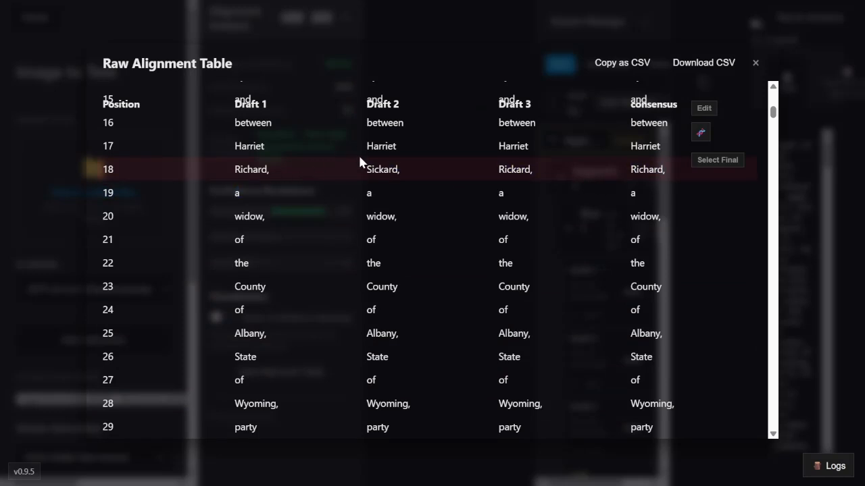
{"action": "double_click", "coordinate": [383, 168]}
{"action": "double_click", "coordinate": [248, 171]}
{"action": "double_click", "coordinate": [514, 169]}
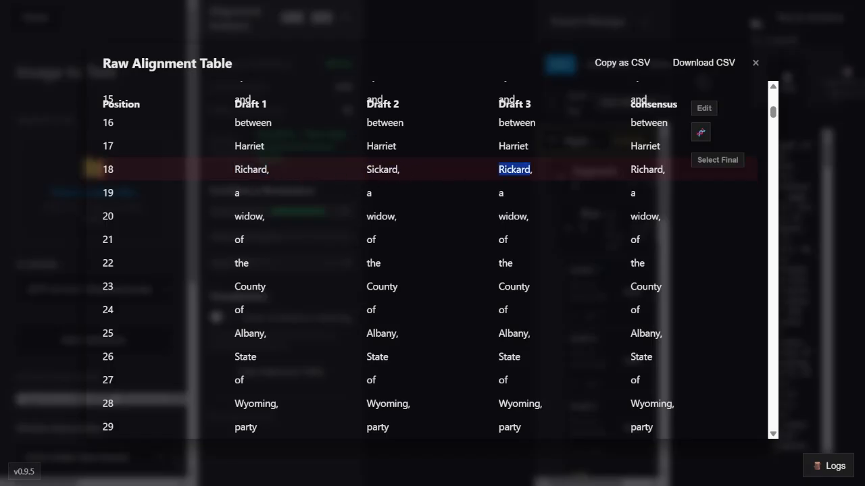
{"action": "double_click", "coordinate": [647, 169]}
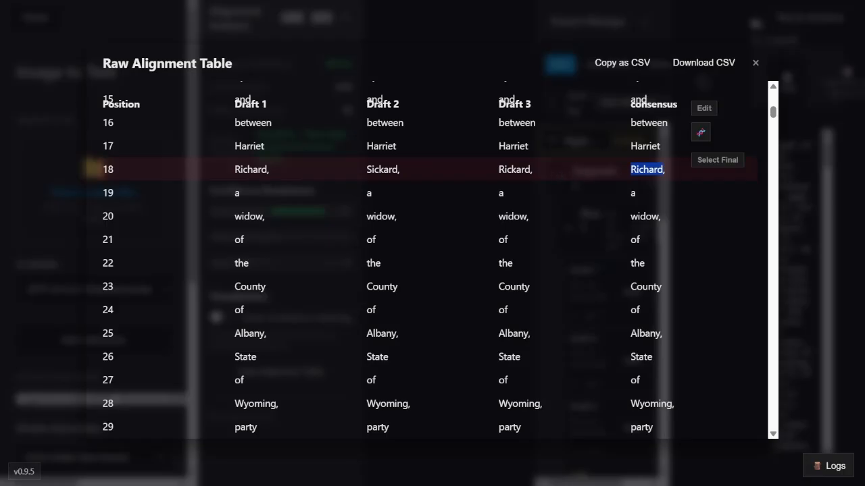
{"action": "left_click", "coordinate": [523, 167]}
{"action": "double_click", "coordinate": [250, 171]}
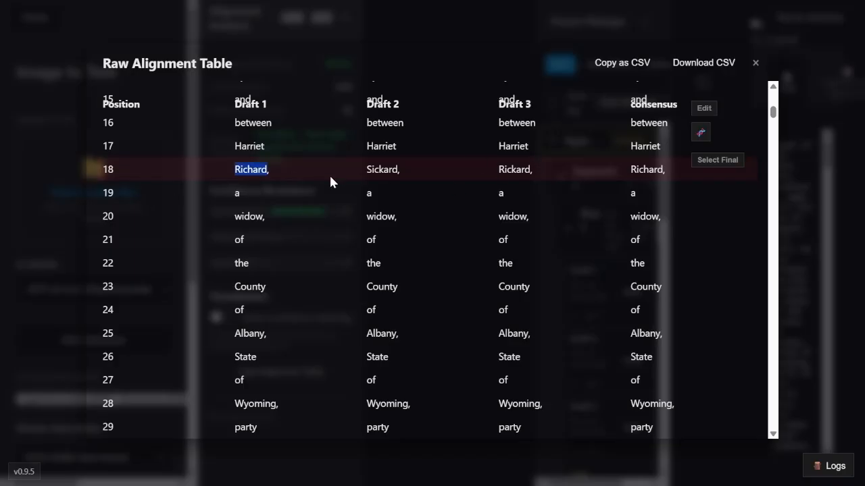
{"action": "left_click", "coordinate": [316, 169]}
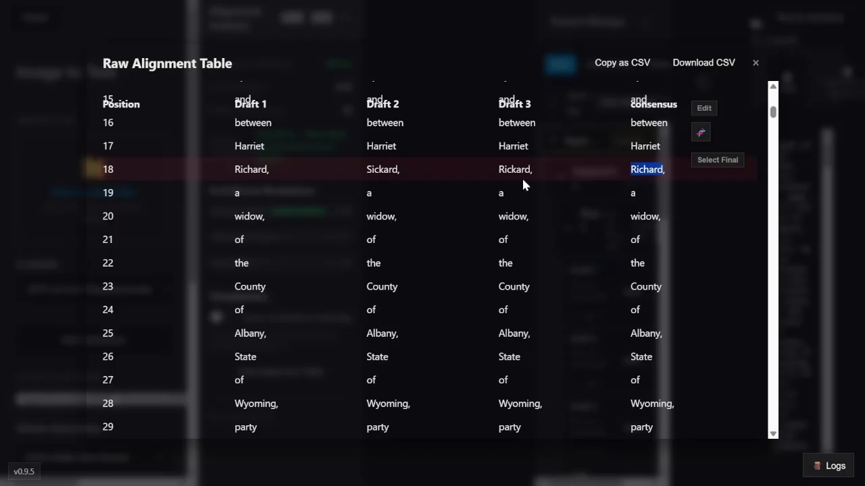
{"action": "double_click", "coordinate": [382, 170]}
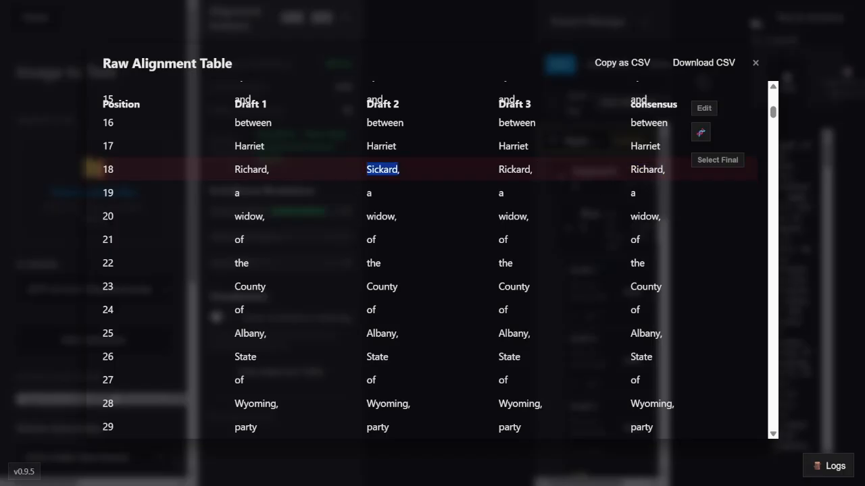
{"action": "mouse_move", "coordinate": [522, 169]}
{"action": "left_mouse_down"}
{"action": "mouse_move", "coordinate": [221, 164]}
{"action": "mouse_move", "coordinate": [523, 176]}
{"action": "left_mouse_up"}
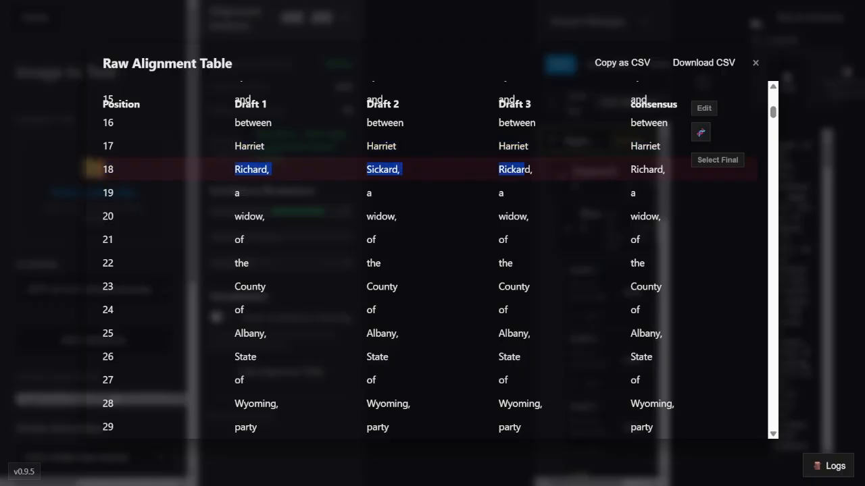
- Examine the differing word at position 74, at the end of section 1 in the alignment table
{"action": "scroll", "coordinate": [446, 194], "scroll_direction": "down", "scroll_amount": 4}
{"action": "scroll", "coordinate": [428, 195], "scroll_direction": "up", "scroll_amount": 4}
{"action": "scroll", "coordinate": [389, 196], "scroll_direction": "down", "scroll_amount": 2}
{"action": "scroll", "coordinate": [384, 197], "scroll_direction": "down", "scroll_amount": 18}
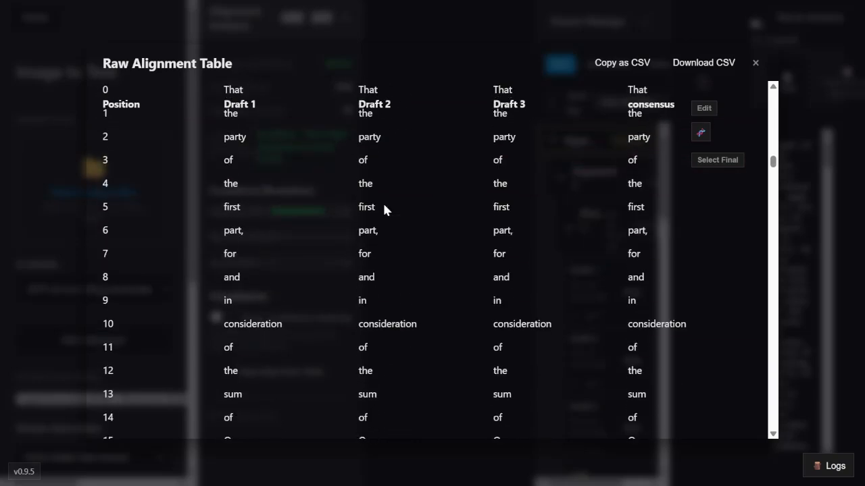
{"action": "scroll", "coordinate": [375, 220], "scroll_direction": "up", "scroll_amount": 4}
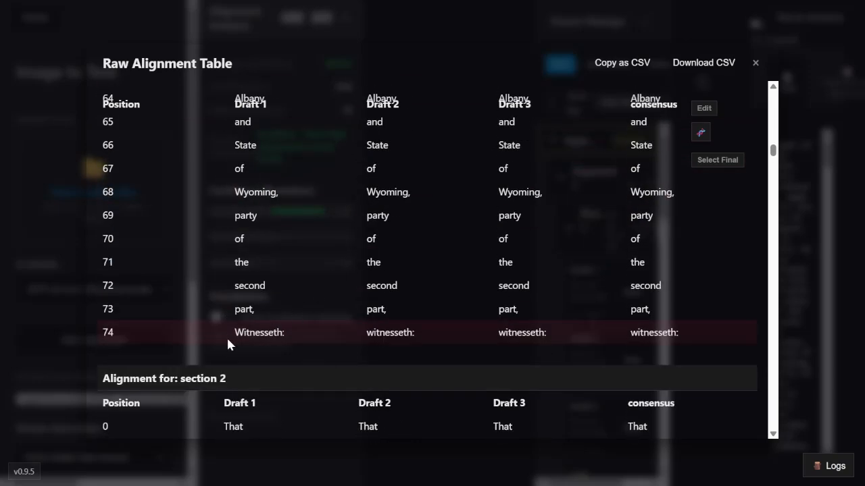
{"action": "scroll", "coordinate": [618, 352], "scroll_direction": "down", "scroll_amount": 2}
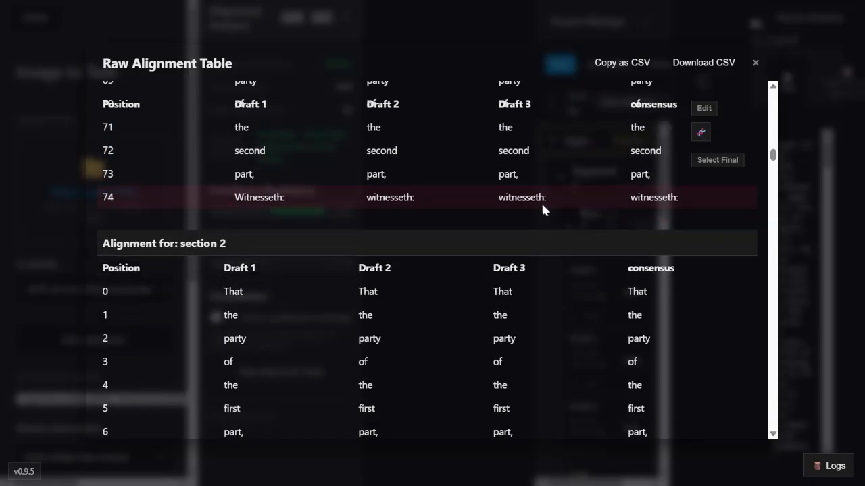
- Examine the flagged difference at position 45 of section 2, and close the raw alignment table
{"action": "scroll", "coordinate": [523, 208], "scroll_direction": "down", "scroll_amount": 18}
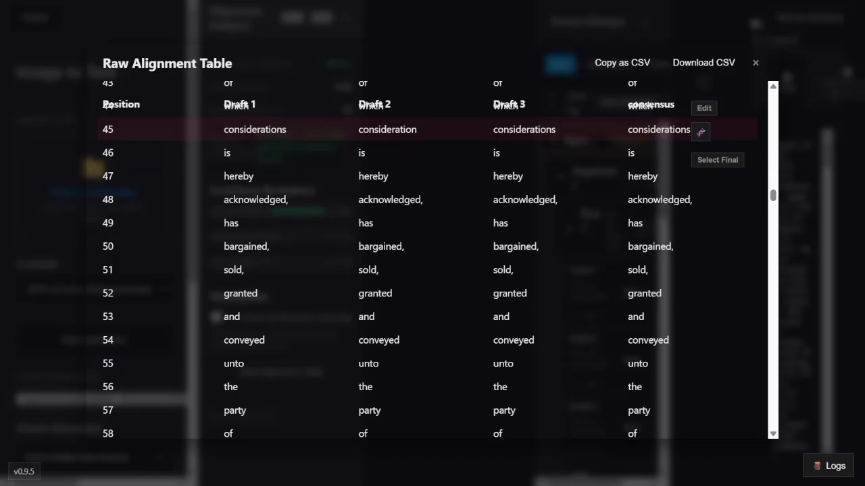
{"action": "scroll", "coordinate": [484, 212], "scroll_direction": "up", "scroll_amount": 7}
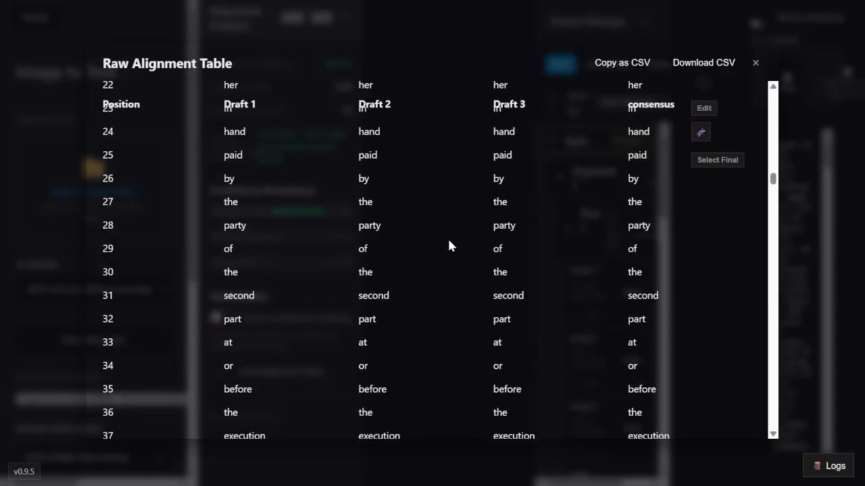
{"action": "scroll", "coordinate": [449, 245], "scroll_direction": "up", "scroll_amount": 10}
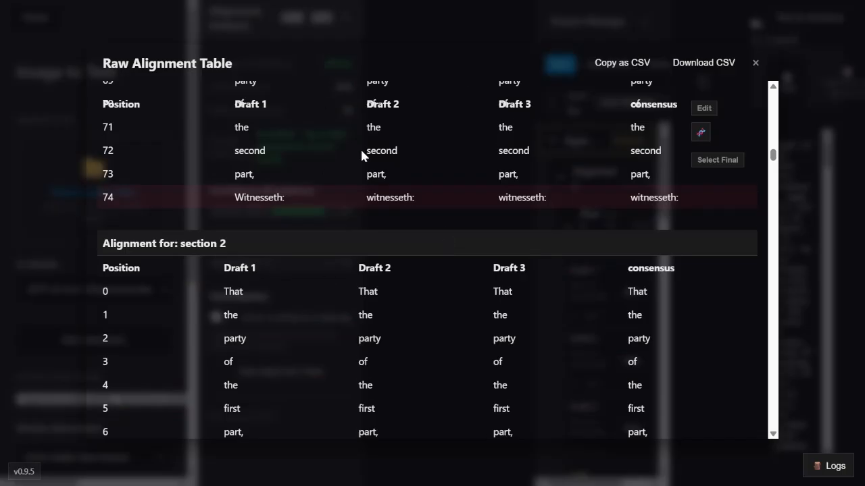
{"action": "scroll", "coordinate": [368, 149], "scroll_direction": "down", "scroll_amount": 1}
{"action": "scroll", "coordinate": [321, 162], "scroll_direction": "down", "scroll_amount": 8}
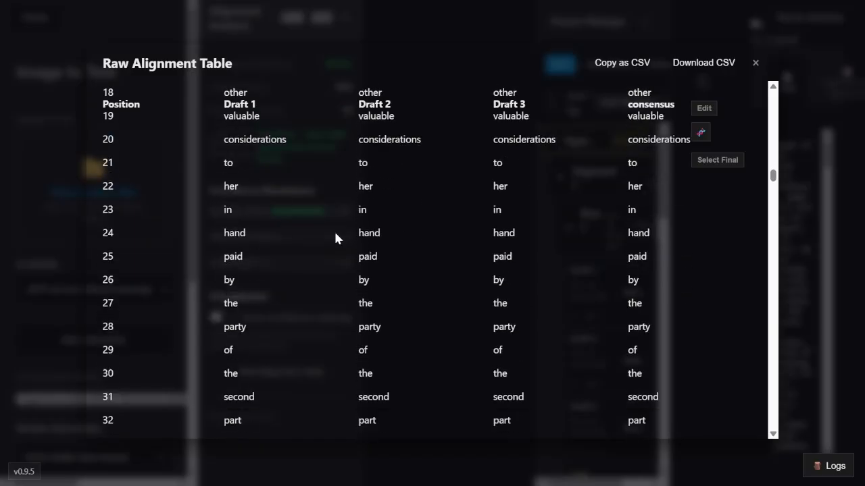
{"action": "scroll", "coordinate": [334, 236], "scroll_direction": "down", "scroll_amount": 8}
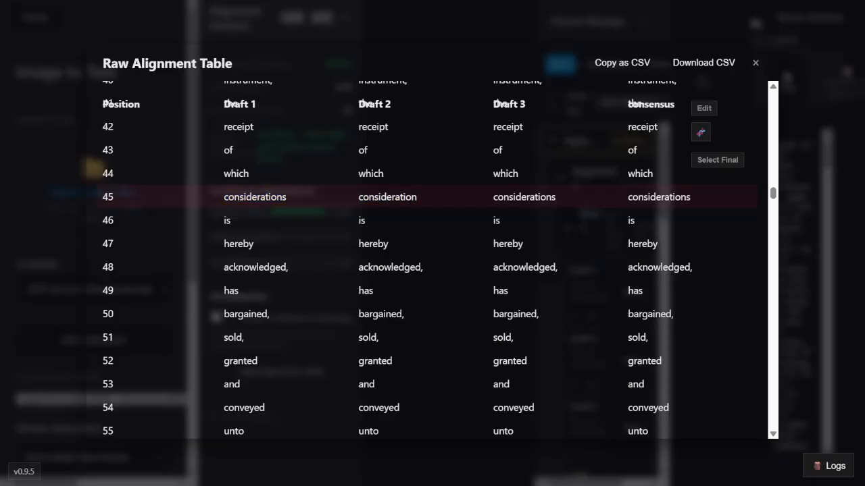
{"action": "left_click", "coordinate": [754, 63]}
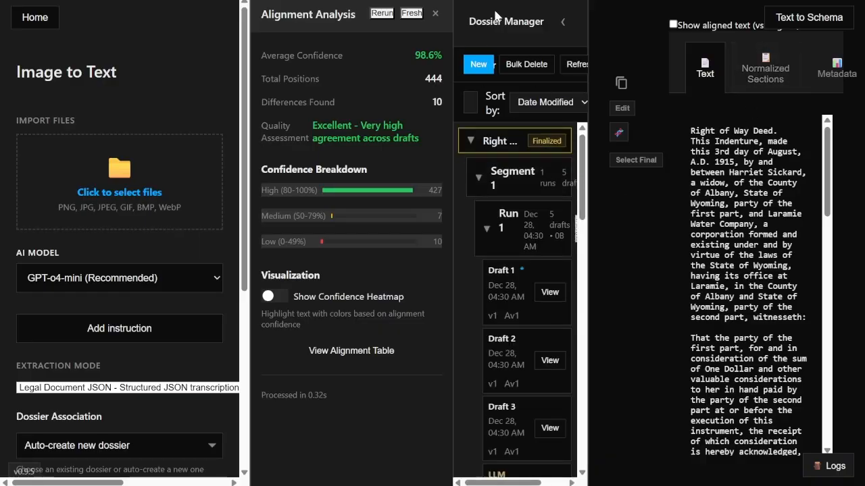
- Make room for the draft text by narrowing the alignment analysis and collapsing the Dossier Manager, and turn on the confidence heatmap
{"action": "left_click_drag", "start_coordinate": [453, 191], "coordinate": [398, 230]}
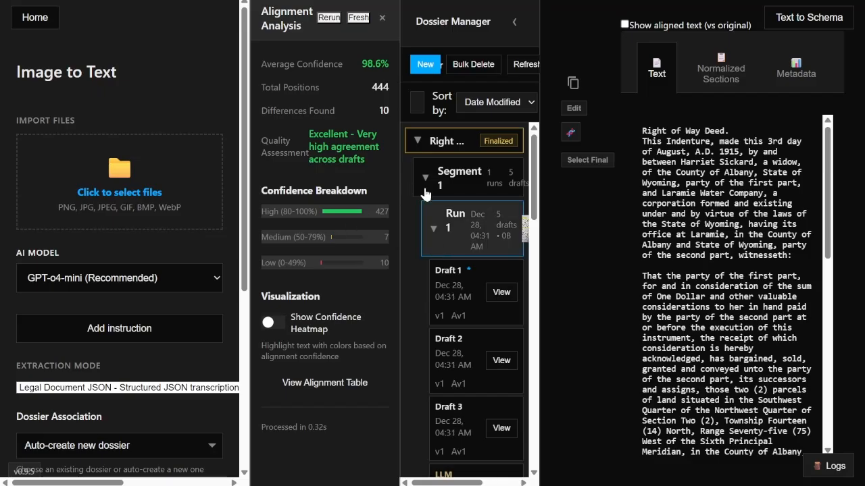
{"action": "left_click", "coordinate": [515, 22]}
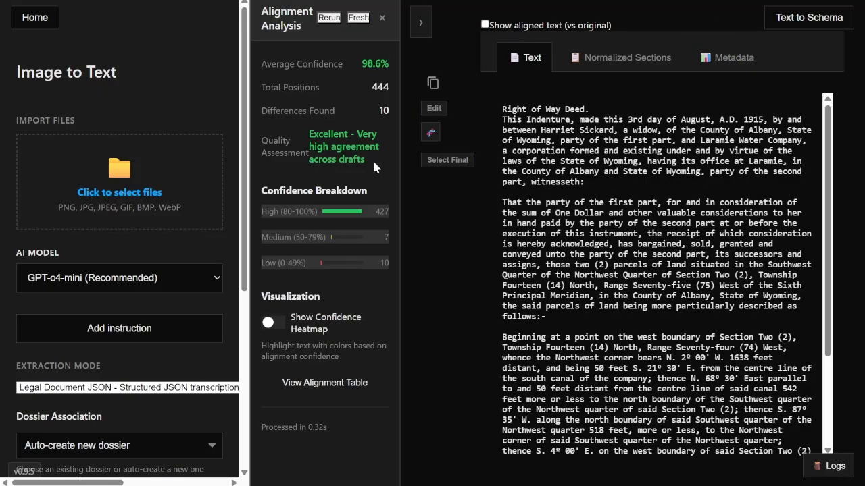
{"action": "left_click", "coordinate": [272, 326]}
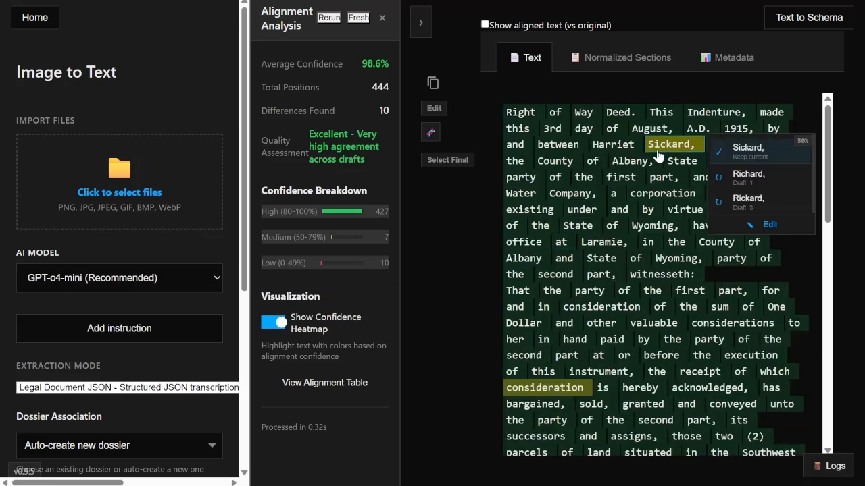
- Examine the heatmap's highlighted words and the alternative draft readings for the bearings N. 68º 30' East and N. 2º 00' W
{"action": "scroll", "coordinate": [639, 195], "scroll_direction": "down", "scroll_amount": 3}
{"action": "scroll", "coordinate": [638, 195], "scroll_direction": "down", "scroll_amount": 6}
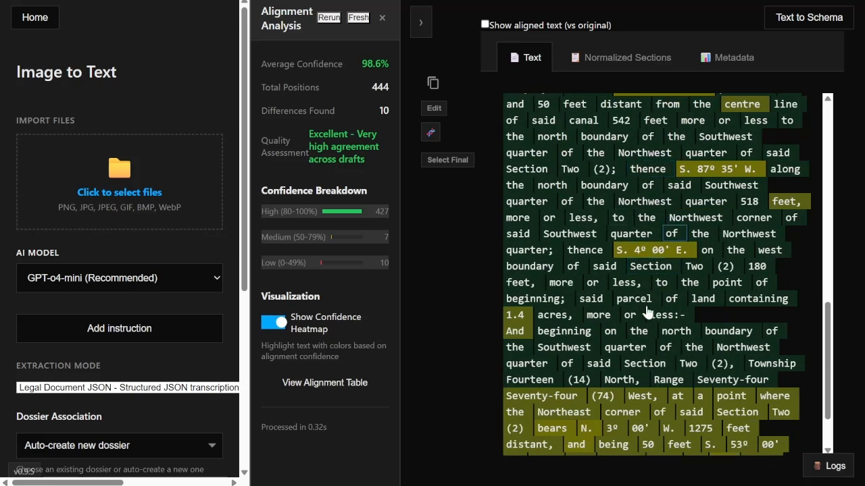
{"action": "scroll", "coordinate": [639, 357], "scroll_direction": "down", "scroll_amount": 1}
{"action": "scroll", "coordinate": [638, 356], "scroll_direction": "up", "scroll_amount": 1}
{"action": "left_click", "coordinate": [635, 247]}
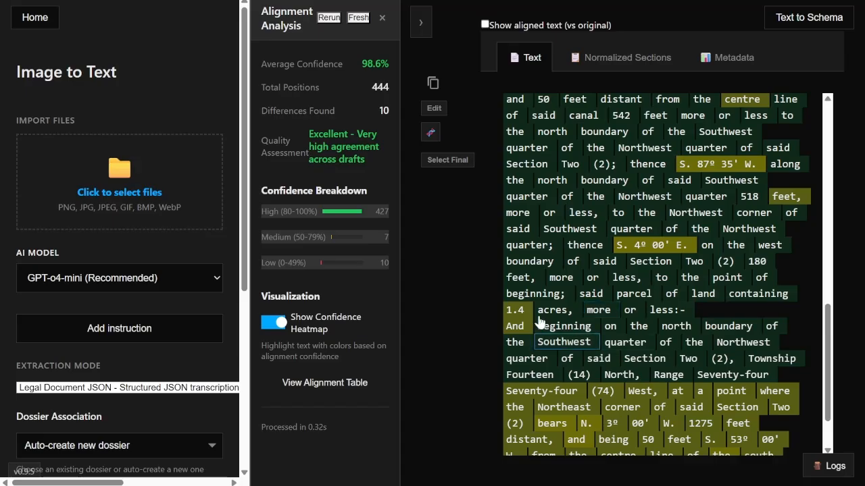
{"action": "scroll", "coordinate": [612, 351], "scroll_direction": "up", "scroll_amount": 3}
{"action": "mouse_move", "coordinate": [649, 292]}
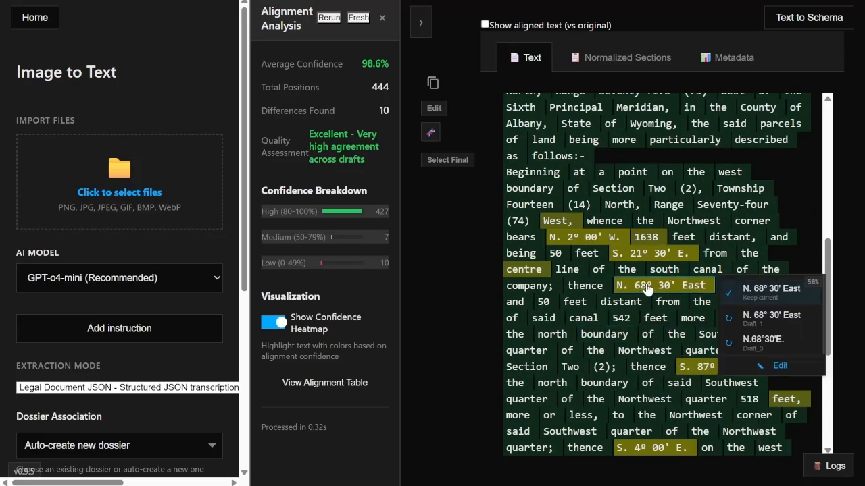
{"action": "mouse_move", "coordinate": [573, 236]}
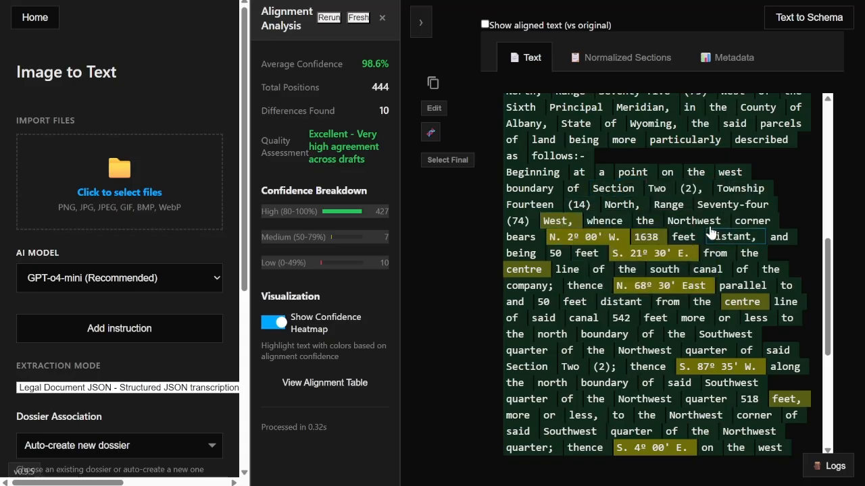
- Replace the highlighted "West," after "Seventy-four (74)" with Draft 3's reading "West;"
{"action": "scroll", "coordinate": [694, 210], "scroll_direction": "up", "scroll_amount": 3}
{"action": "scroll", "coordinate": [562, 325], "scroll_direction": "down", "scroll_amount": 2}
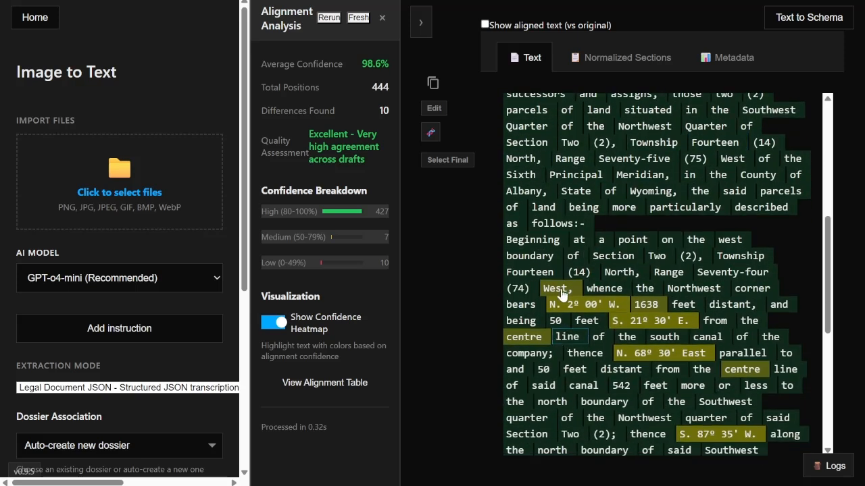
{"action": "mouse_move", "coordinate": [561, 289]}
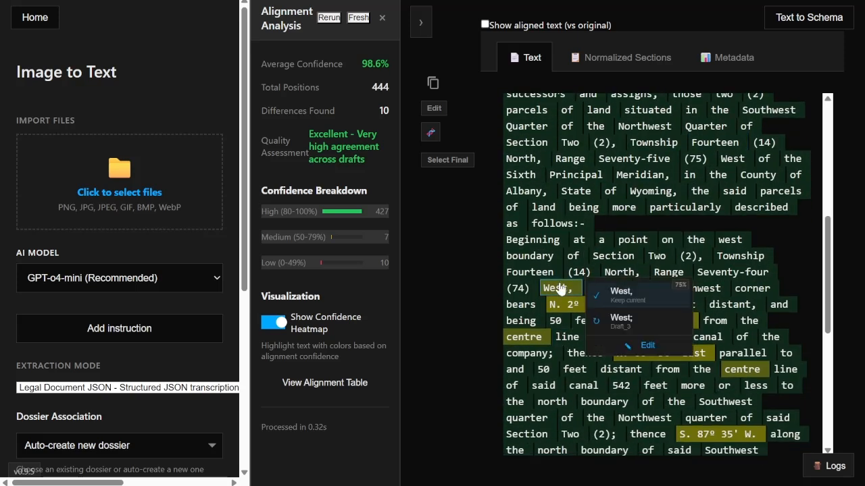
{"action": "left_click", "coordinate": [640, 324]}
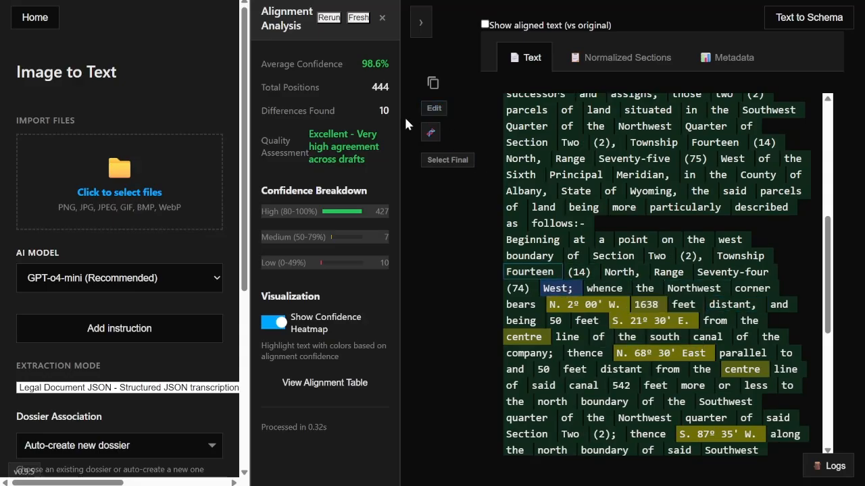
- Turn off the confidence heatmap to show the edited text, and reopen the Dossier Manager
{"action": "scroll", "coordinate": [650, 203], "scroll_direction": "down", "scroll_amount": 1}
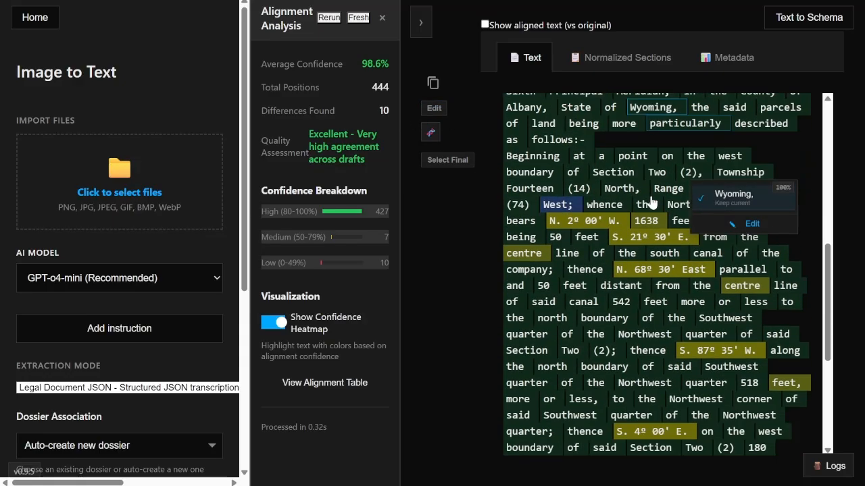
{"action": "scroll", "coordinate": [641, 201], "scroll_direction": "down", "scroll_amount": 3}
{"action": "scroll", "coordinate": [637, 203], "scroll_direction": "up", "scroll_amount": 6}
{"action": "left_click", "coordinate": [275, 326]}
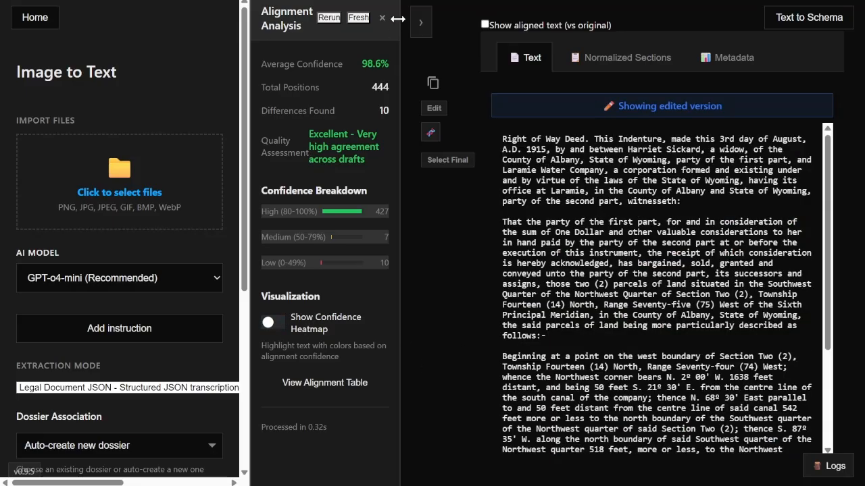
{"action": "left_click", "coordinate": [421, 22]}
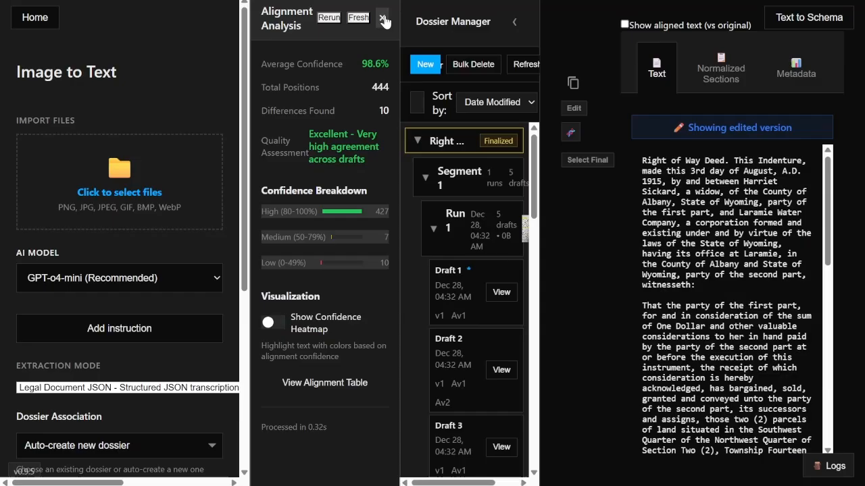
- Close the alignment analysis and compare the Av1 and Av2 aligned versions of the Right of Way Deed's Draft 2
{"action": "left_click", "coordinate": [382, 18]}
{"action": "scroll", "coordinate": [404, 246], "scroll_direction": "down", "scroll_amount": 1}
{"action": "scroll", "coordinate": [406, 250], "scroll_direction": "down", "scroll_amount": 2}
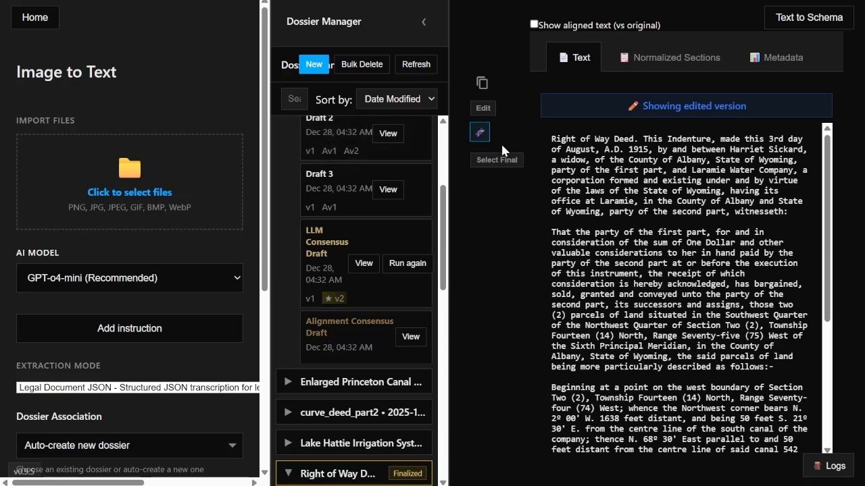
{"action": "left_click", "coordinate": [333, 154]}
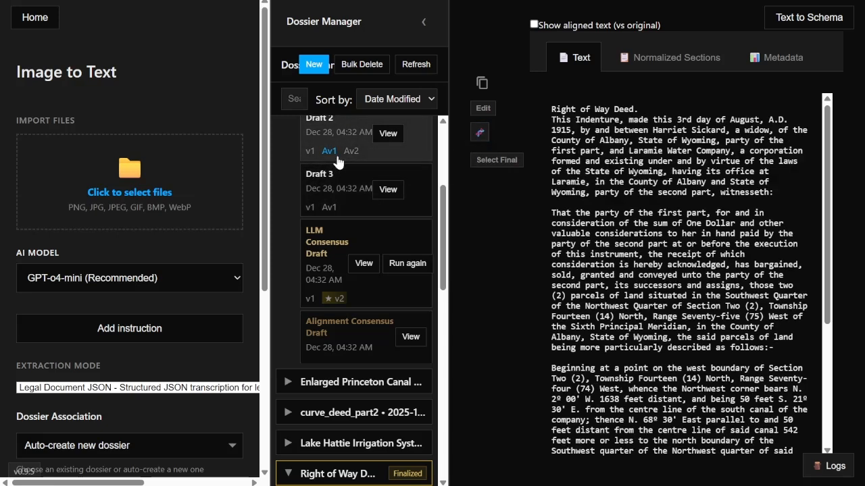
{"action": "left_click", "coordinate": [350, 151]}
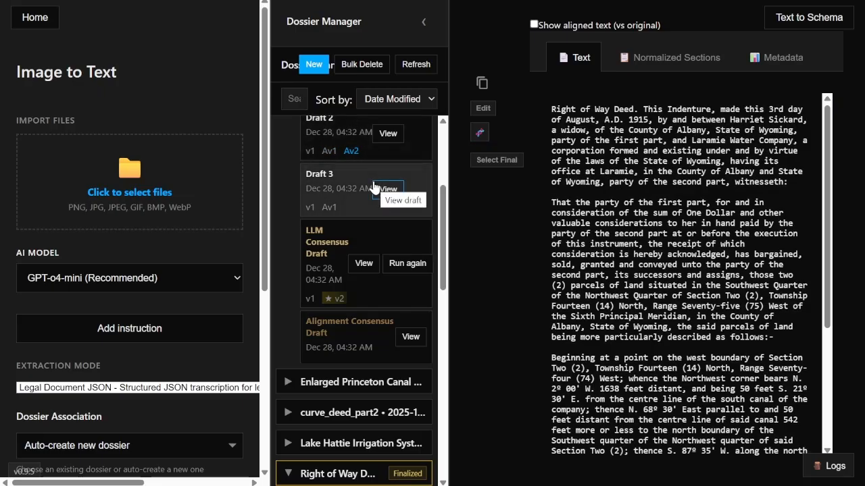
{"action": "scroll", "coordinate": [713, 195], "scroll_direction": "down", "scroll_amount": 3}
{"action": "scroll", "coordinate": [713, 195], "scroll_direction": "up", "scroll_amount": 3}
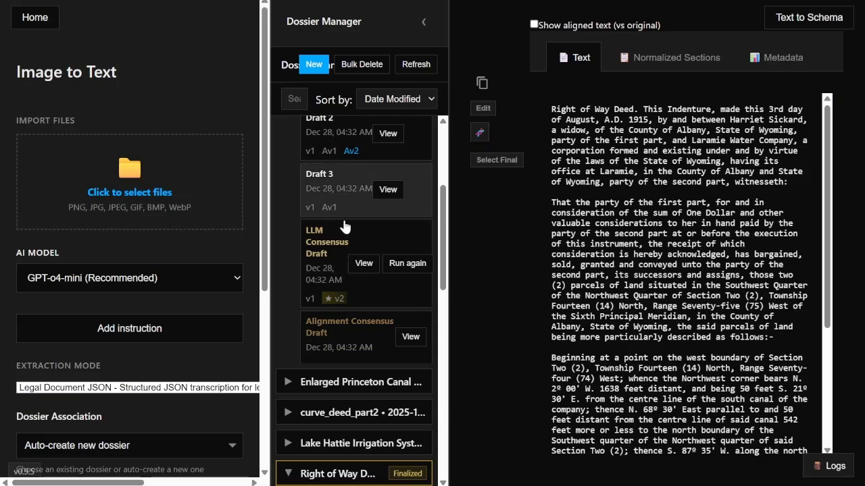
- Collapse the two finalized Right of Way Deed dossiers in the Dossier Manager
{"action": "scroll", "coordinate": [338, 223], "scroll_direction": "up", "scroll_amount": 3}
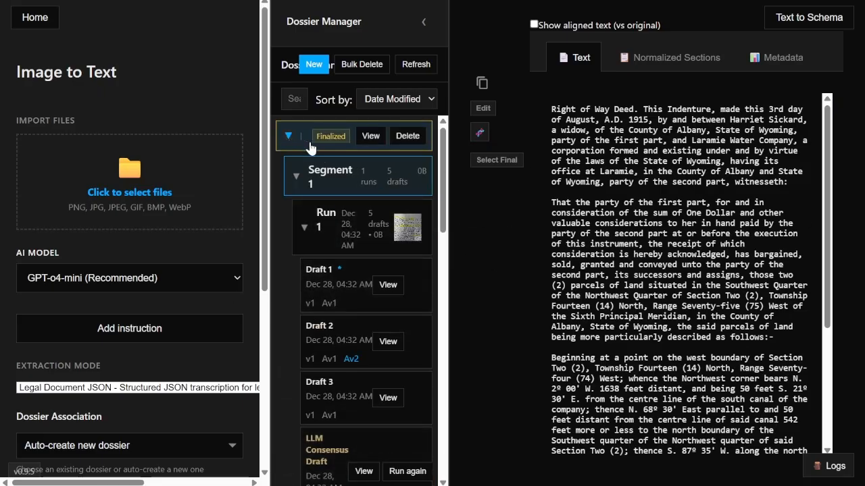
{"action": "left_click", "coordinate": [289, 136]}
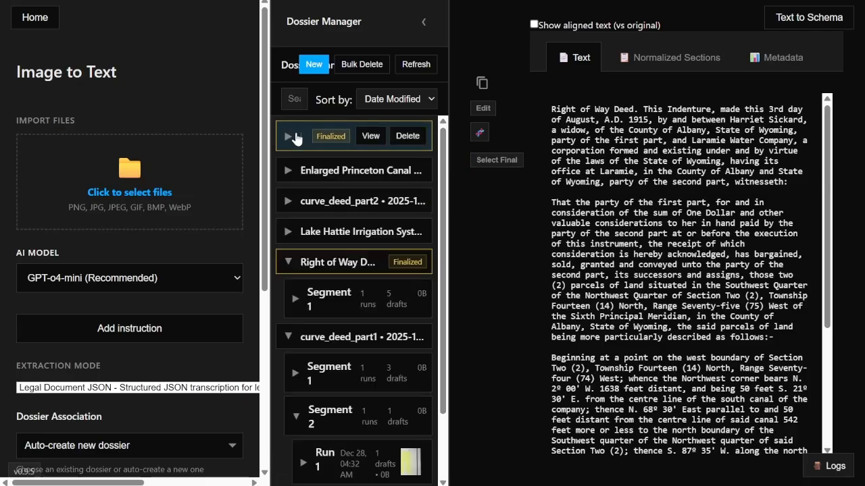
{"action": "left_click", "coordinate": [299, 294]}
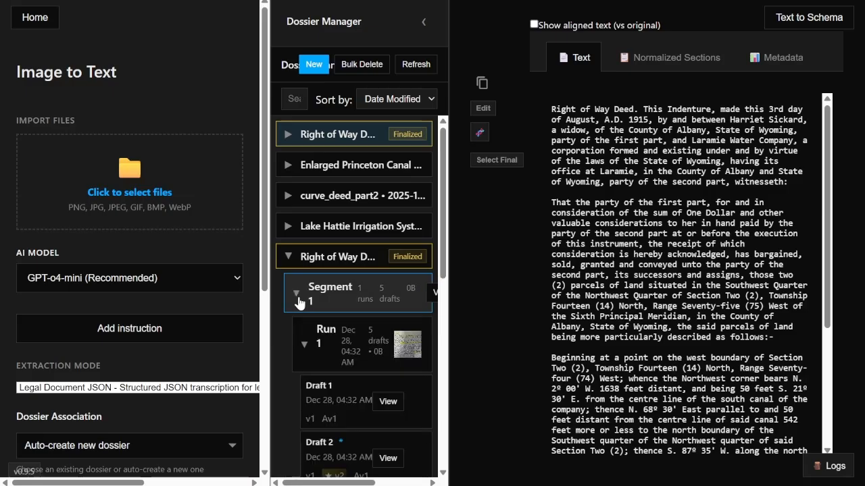
{"action": "left_click", "coordinate": [292, 261]}
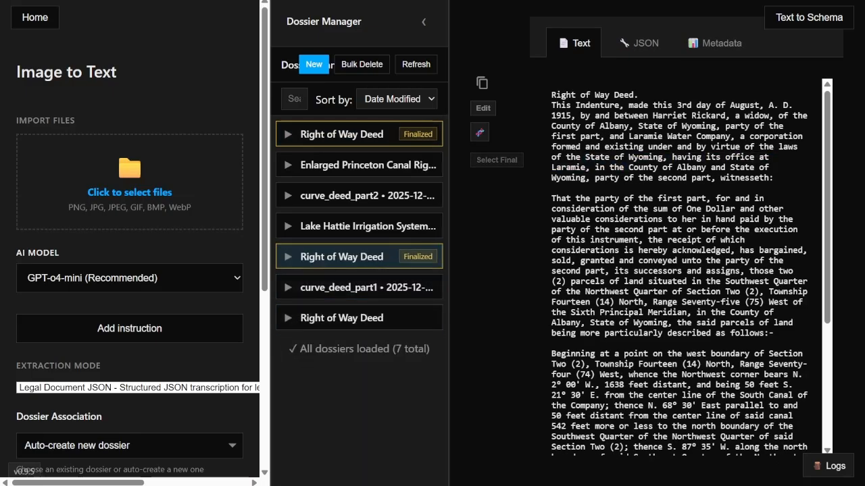
{"action": "left_click_drag", "start_coordinate": [774, 179], "coordinate": [553, 107]}
{"action": "left_click", "coordinate": [552, 102]}
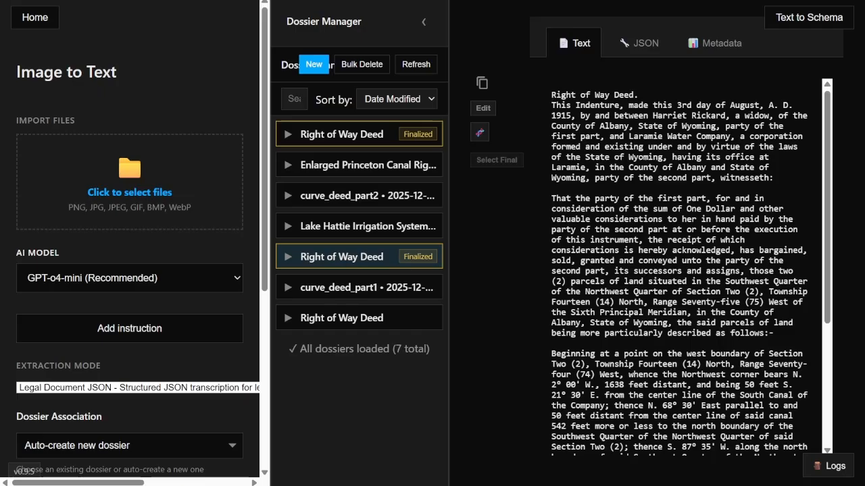
{"action": "left_click_drag", "start_coordinate": [552, 95], "coordinate": [773, 179]}
{"action": "left_click", "coordinate": [774, 179]}
- Leave the Image to Text workspace and return to the home screen
{"action": "left_click", "coordinate": [37, 18]}
{"action": "left_click_drag", "start_coordinate": [414, 130], "coordinate": [611, 100]}
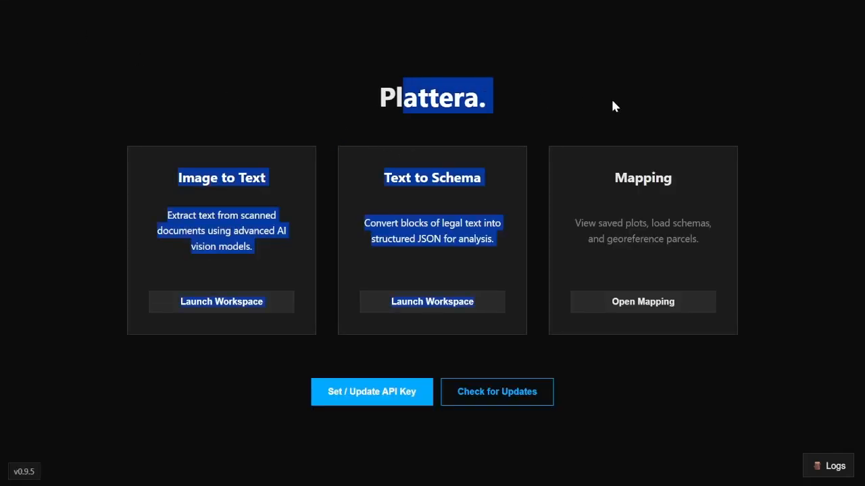
{"action": "left_click", "coordinate": [611, 100]}
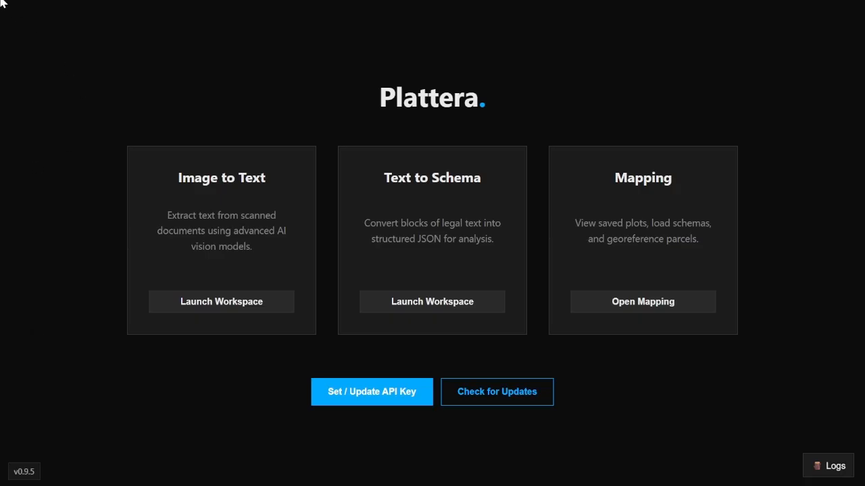
{"action": "left_click_drag", "start_coordinate": [1, 1], "coordinate": [515, 101]}
{"action": "left_click", "coordinate": [481, 99]}
{"action": "left_click", "coordinate": [516, 100]}
{"action": "mouse_move", "coordinate": [378, 97]}
{"action": "left_mouse_down"}
{"action": "mouse_move", "coordinate": [494, 93]}
{"action": "mouse_move", "coordinate": [378, 93]}
{"action": "left_mouse_up"}
{"action": "left_click", "coordinate": [493, 97]}
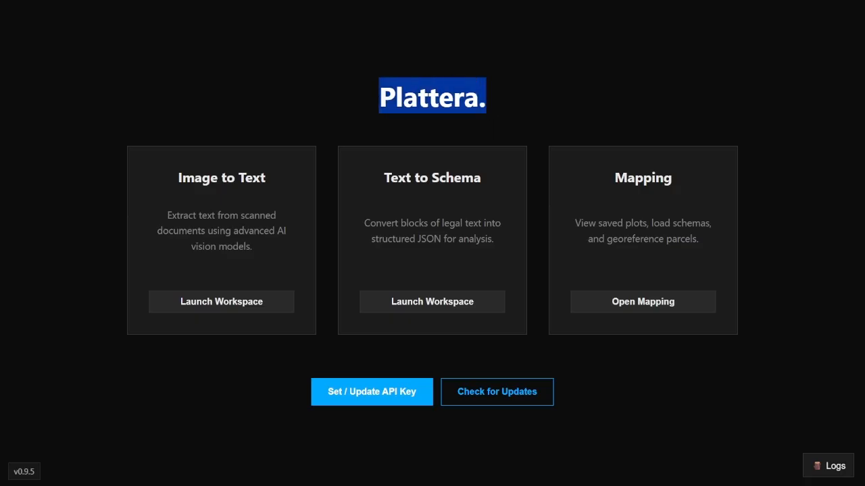
{"action": "left_click", "coordinate": [372, 92]}
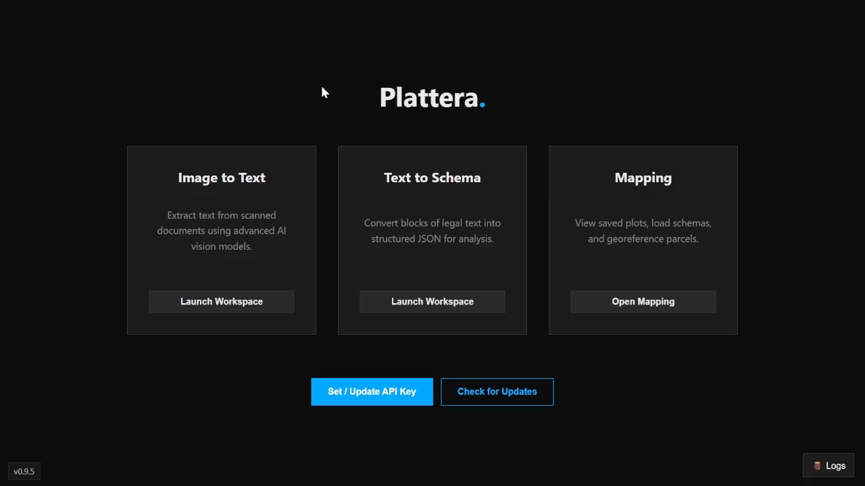
{"action": "left_click_drag", "start_coordinate": [378, 97], "coordinate": [488, 96]}
{"action": "left_click", "coordinate": [495, 104]}
- Check for software updates, read the update notice, and dismiss it
{"action": "left_click", "coordinate": [525, 396]}
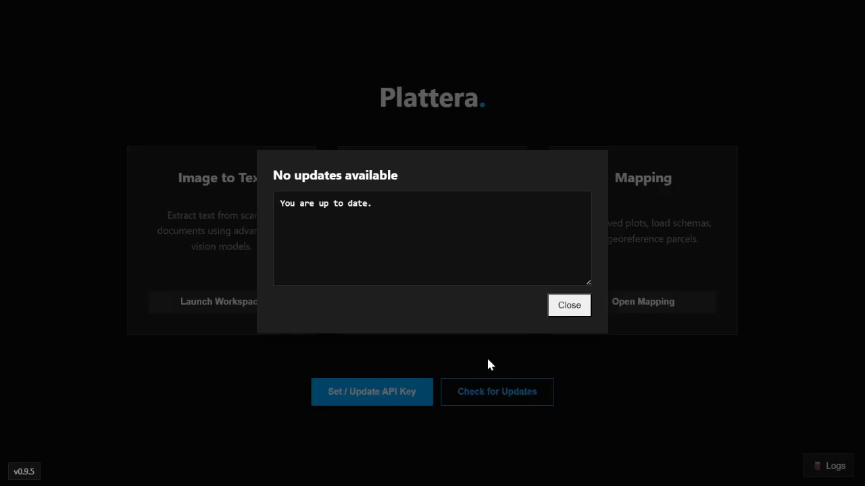
{"action": "left_click_drag", "start_coordinate": [390, 209], "coordinate": [362, 204]}
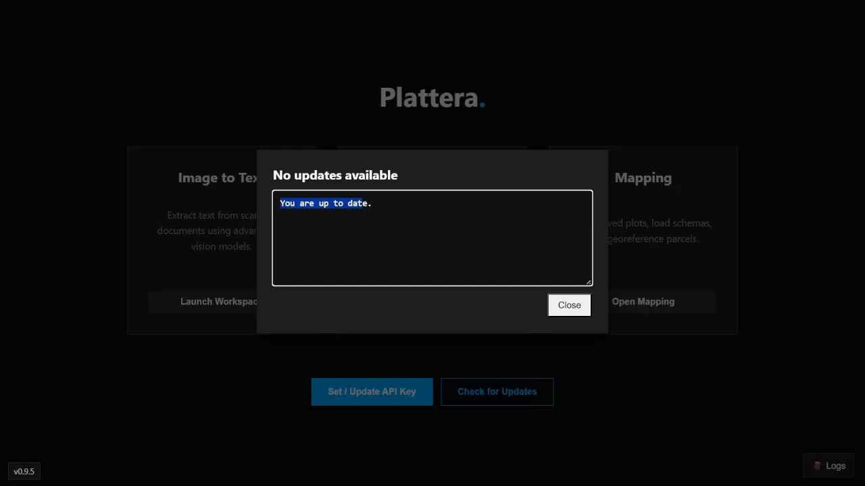
{"action": "left_click", "coordinate": [364, 205]}
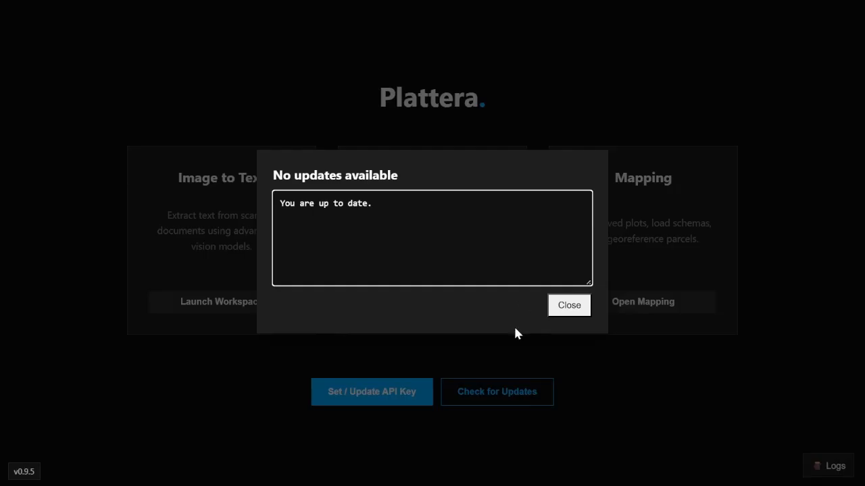
{"action": "left_click_drag", "start_coordinate": [375, 204], "coordinate": [286, 203]}
{"action": "left_click", "coordinate": [282, 154]}
{"action": "left_click_drag", "start_coordinate": [399, 176], "coordinate": [302, 176]}
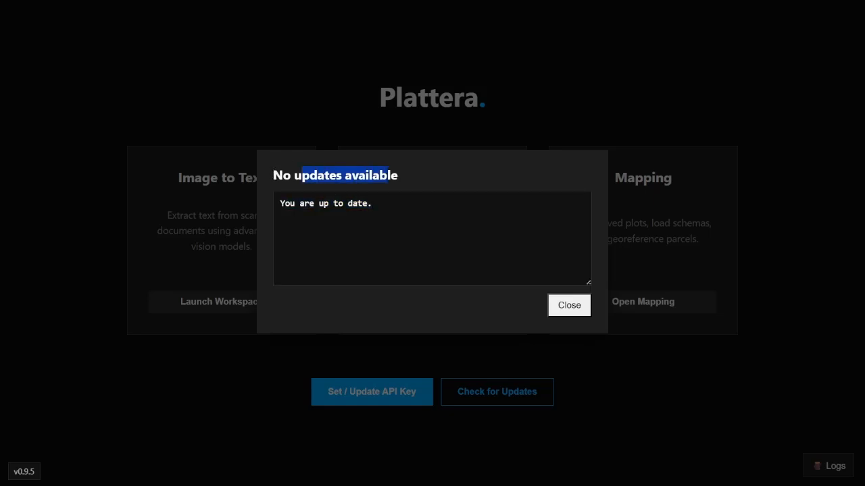
{"action": "left_click", "coordinate": [301, 175]}
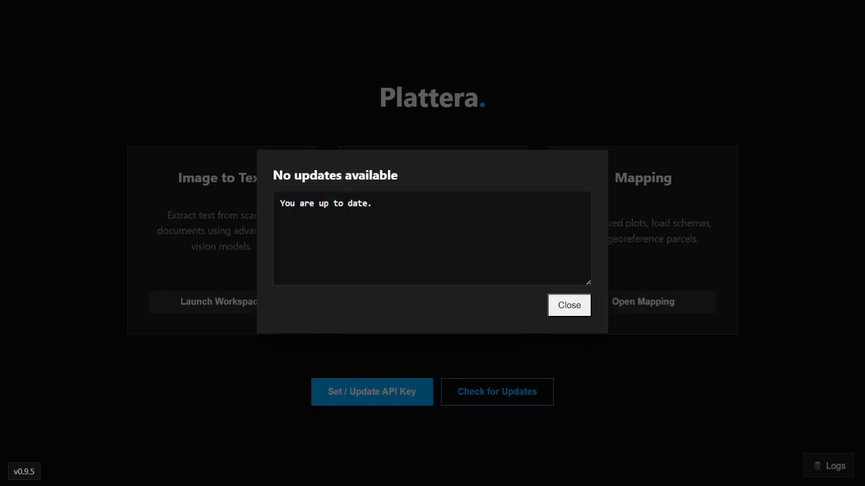
{"action": "left_click", "coordinate": [577, 311]}
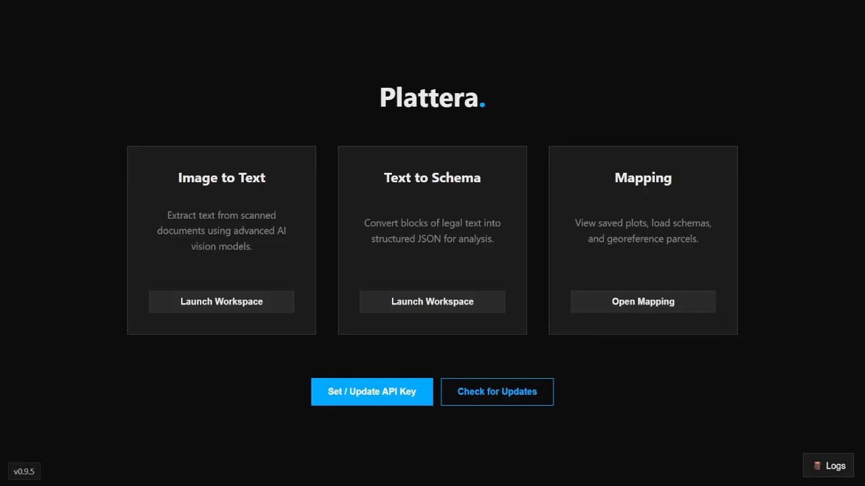
{"action": "left_click", "coordinate": [586, 485]}
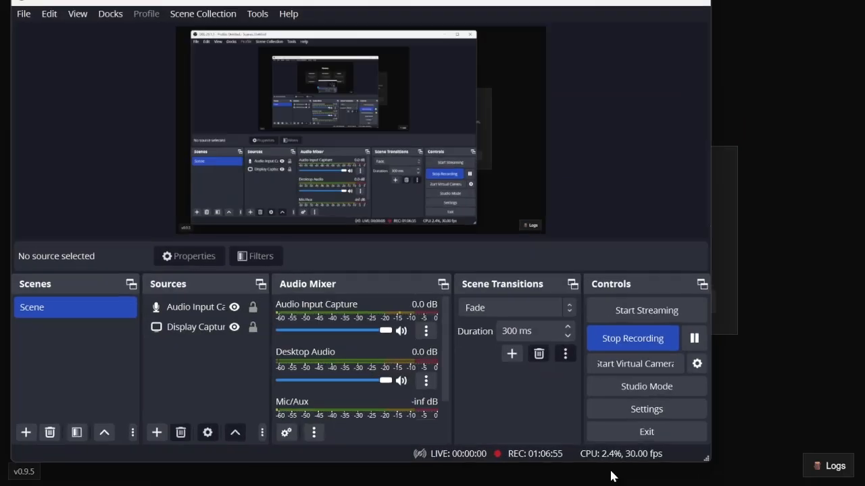